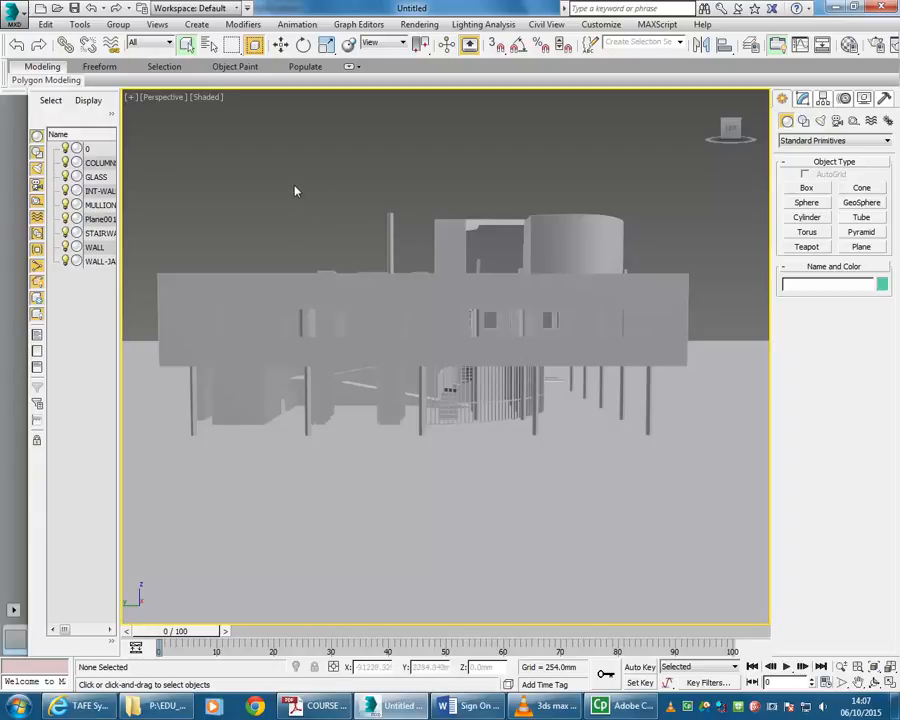
Open the Material Editor, place it beside the model and select the first sample slot in the third row
{"action": "middle_click_drag", "start_coordinate": [247, 217], "coordinate": [273, 195]}
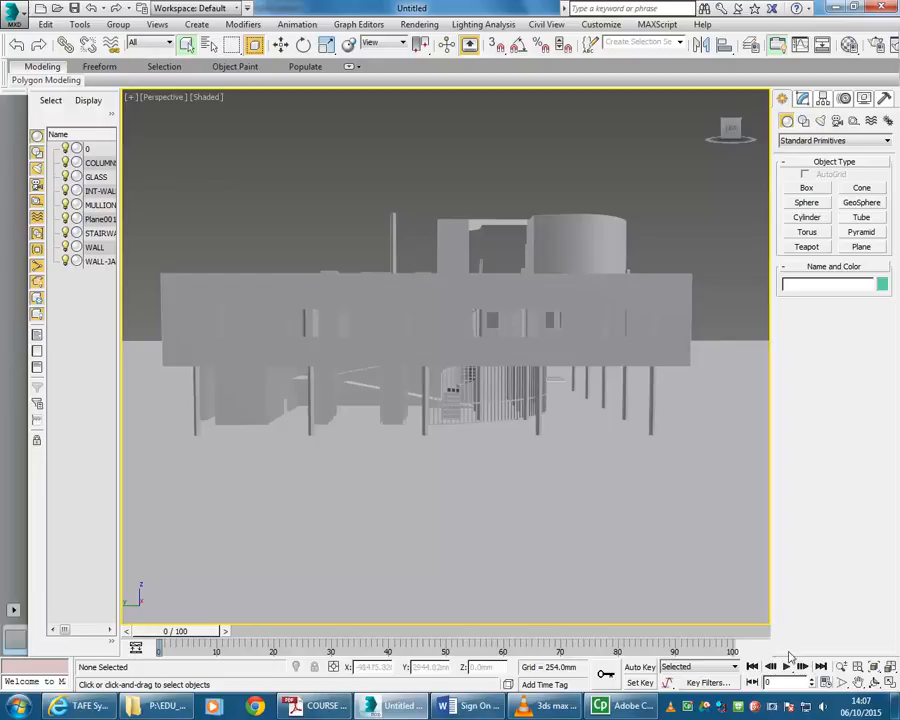
{"action": "left_click", "coordinate": [849, 47]}
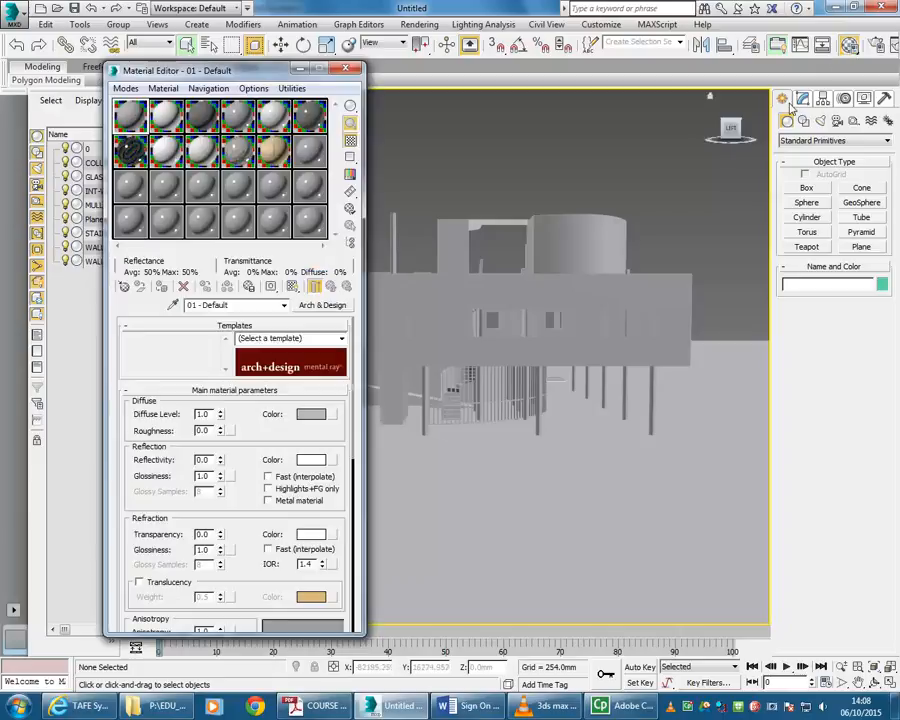
{"action": "left_click_drag", "start_coordinate": [264, 72], "coordinate": [187, 72]}
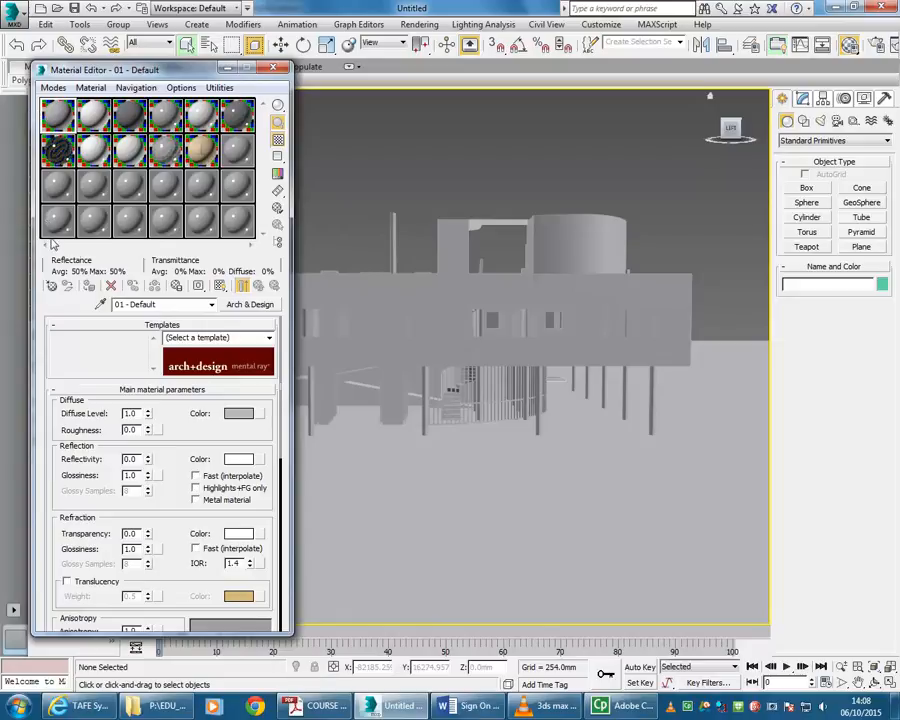
{"action": "mouse_move", "coordinate": [140, 71]}
{"action": "left_mouse_down"}
{"action": "mouse_move", "coordinate": [173, 67]}
{"action": "mouse_move", "coordinate": [143, 69]}
{"action": "left_mouse_up"}
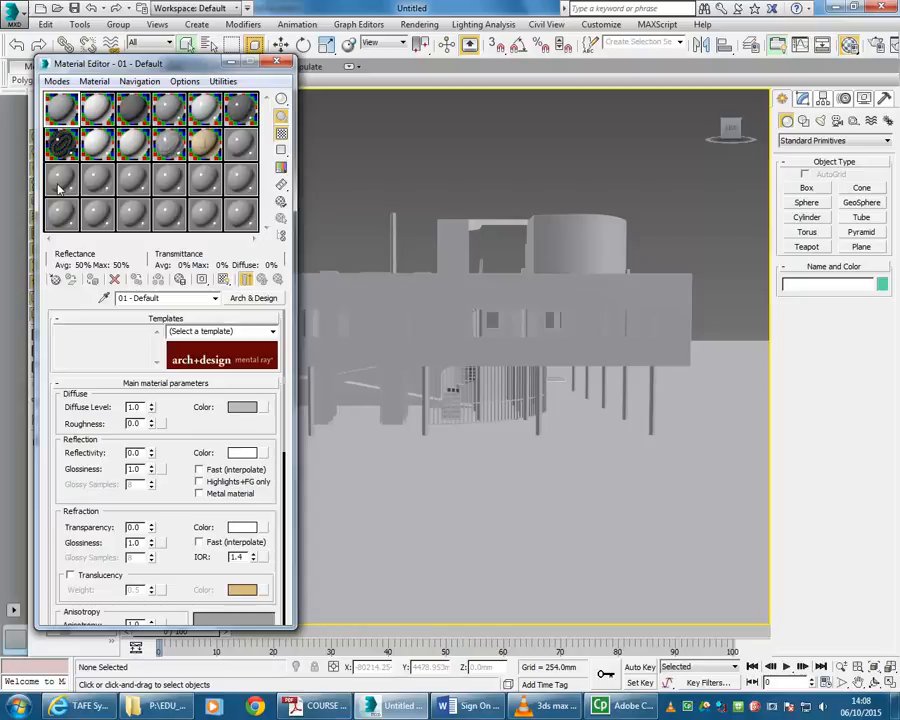
{"action": "left_click", "coordinate": [60, 186]}
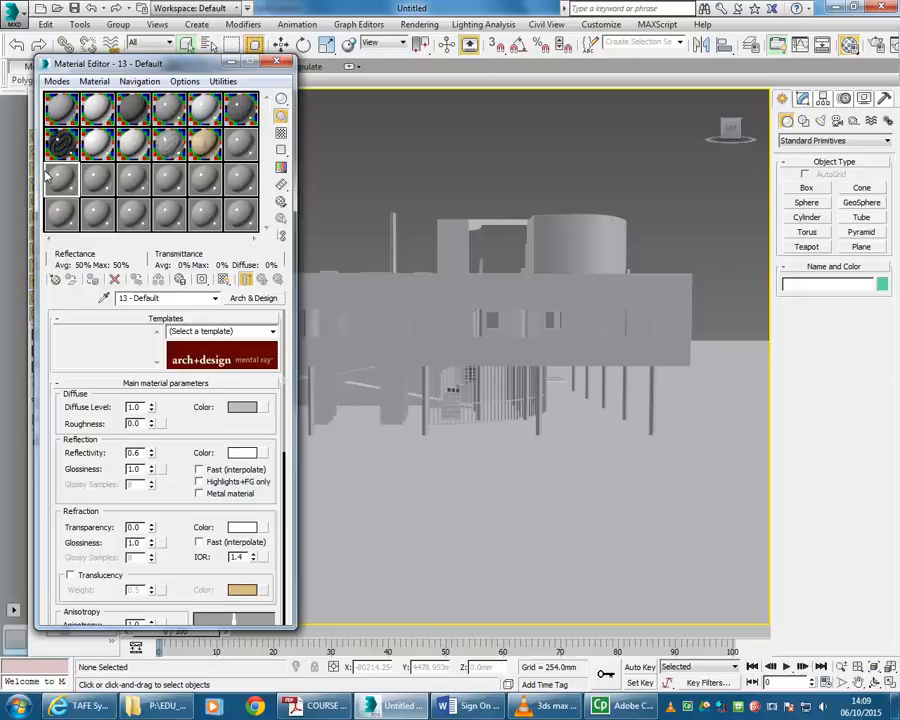
{"action": "left_click_drag", "start_coordinate": [118, 65], "coordinate": [121, 58]}
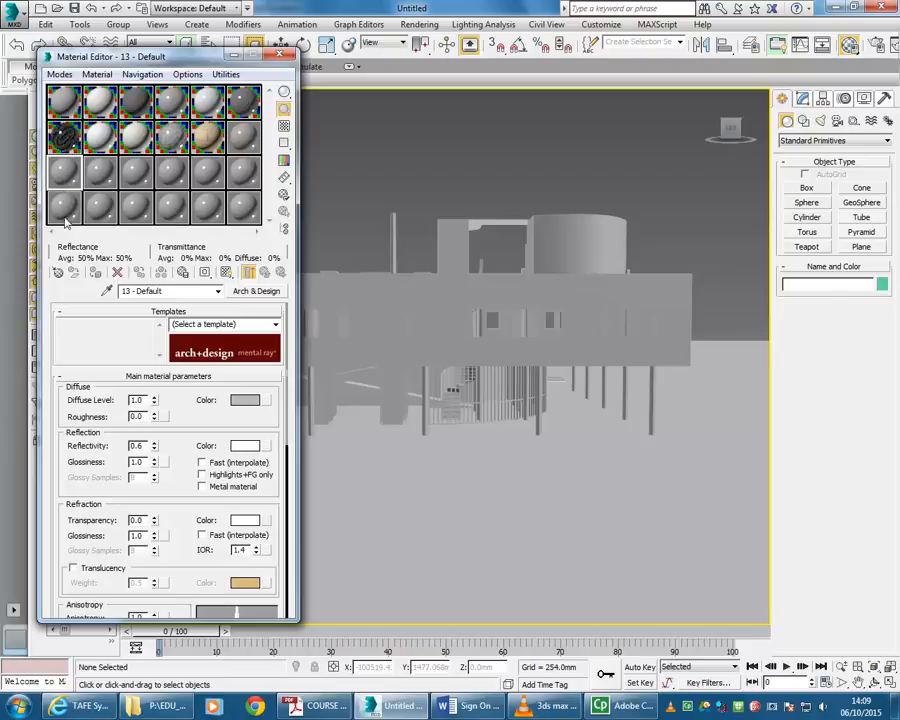
Look through the unused sample slots in the third and fourth rows, ending on the 13 - Default slot
{"action": "left_click", "coordinate": [98, 174]}
{"action": "left_click", "coordinate": [136, 174]}
{"action": "left_click", "coordinate": [169, 176]}
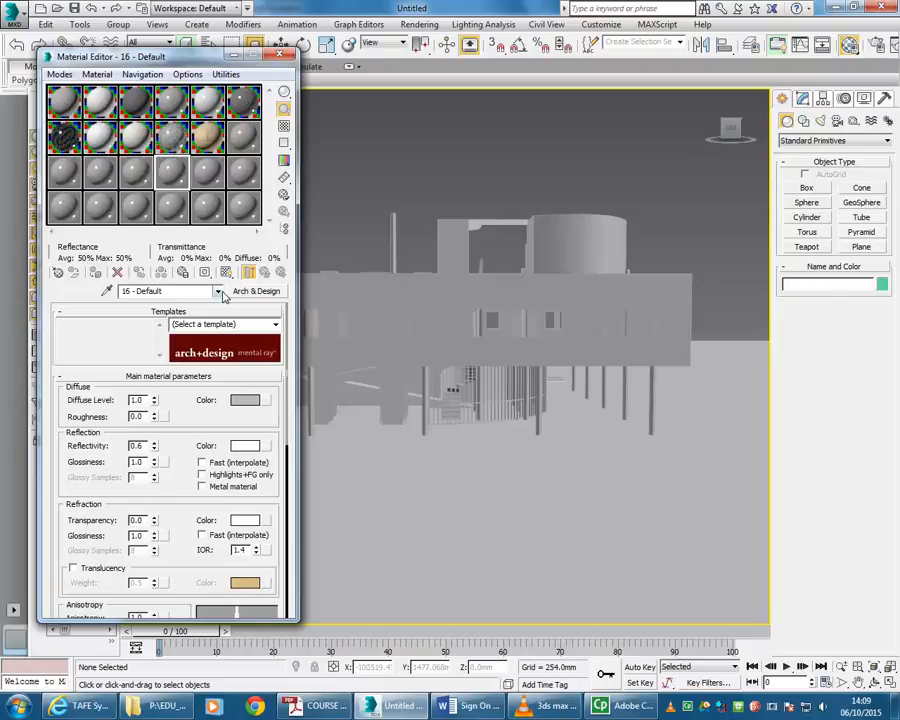
{"action": "left_click", "coordinate": [206, 174]}
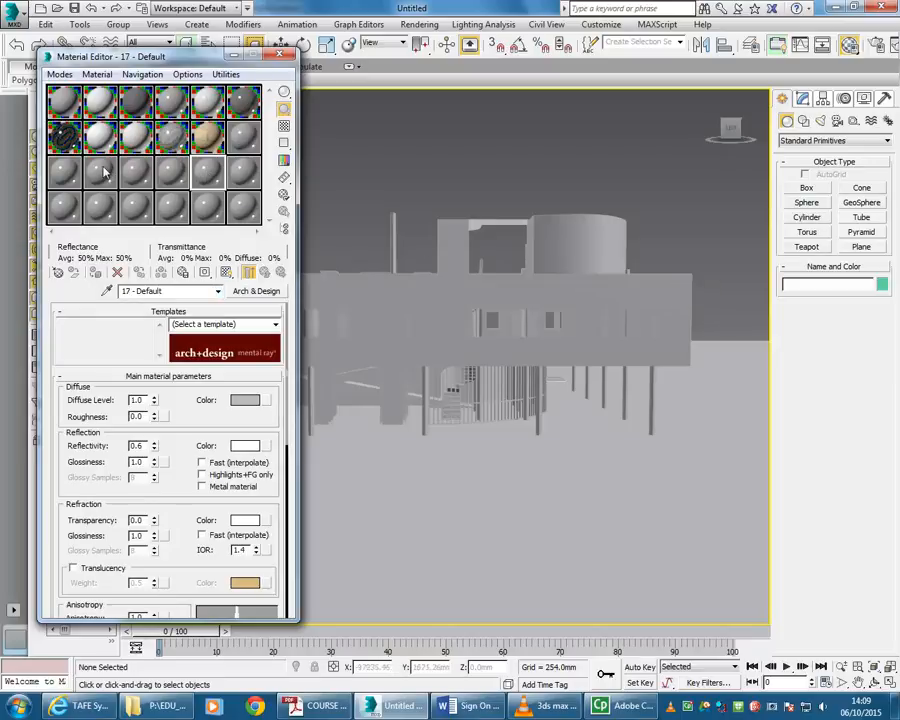
{"action": "left_click", "coordinate": [63, 172]}
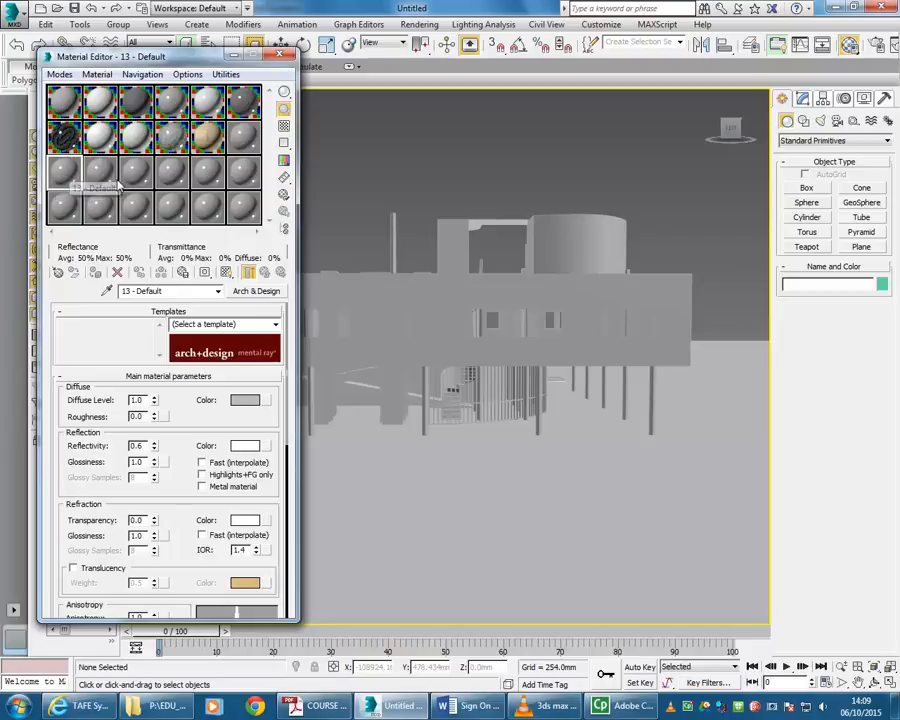
{"action": "left_click", "coordinate": [69, 209]}
{"action": "left_click", "coordinate": [66, 177]}
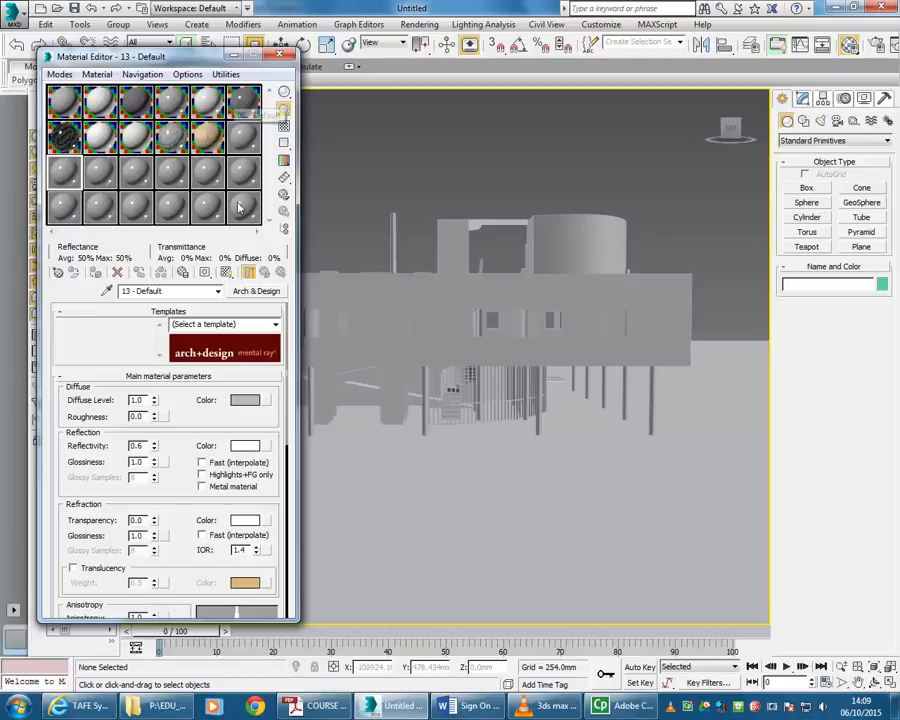
Try the 5 X 3 and 3 X 2 sample window layouts, and return to 6 X 4
{"action": "right_click", "coordinate": [65, 176]}
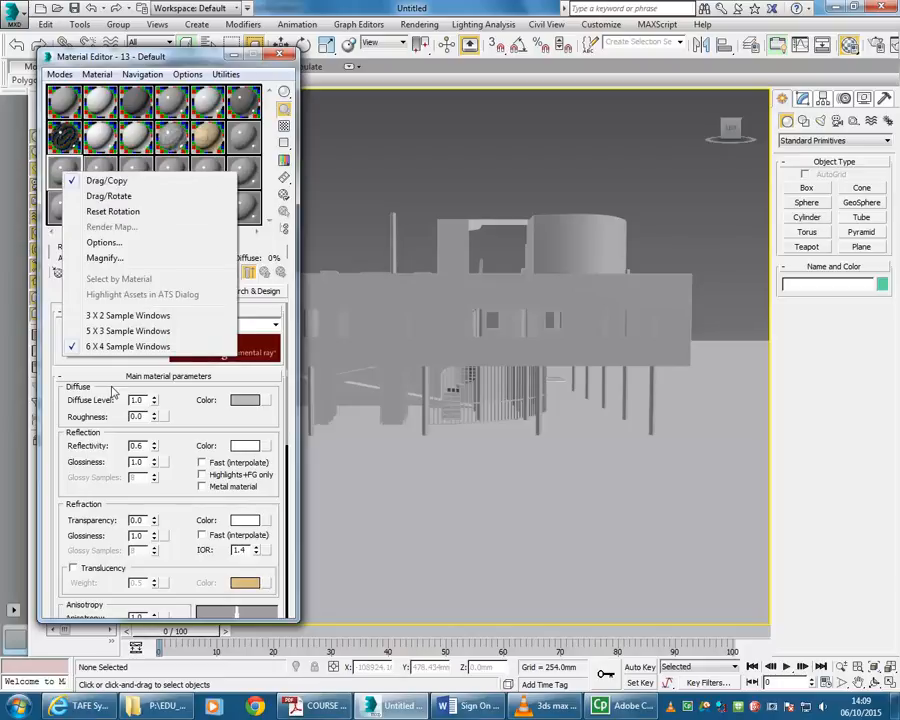
{"action": "left_click", "coordinate": [111, 332]}
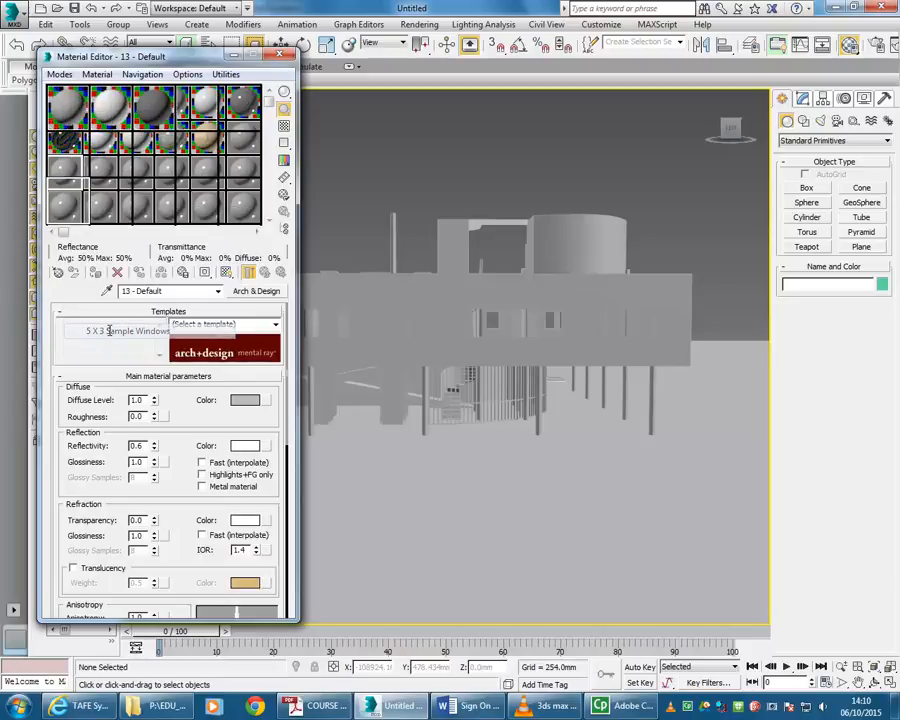
{"action": "right_click", "coordinate": [67, 221]}
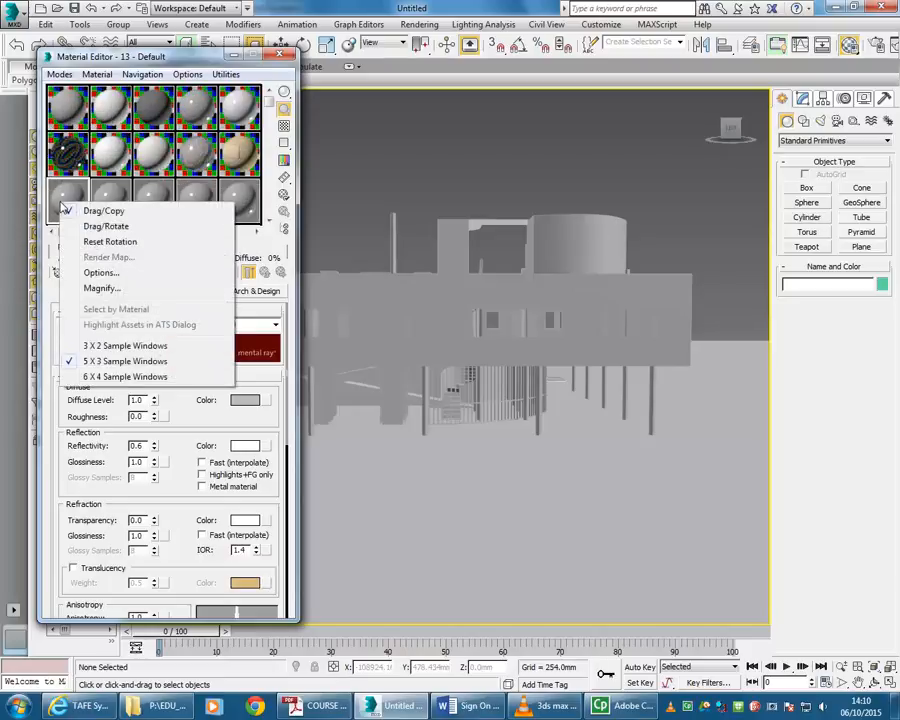
{"action": "left_click", "coordinate": [110, 346]}
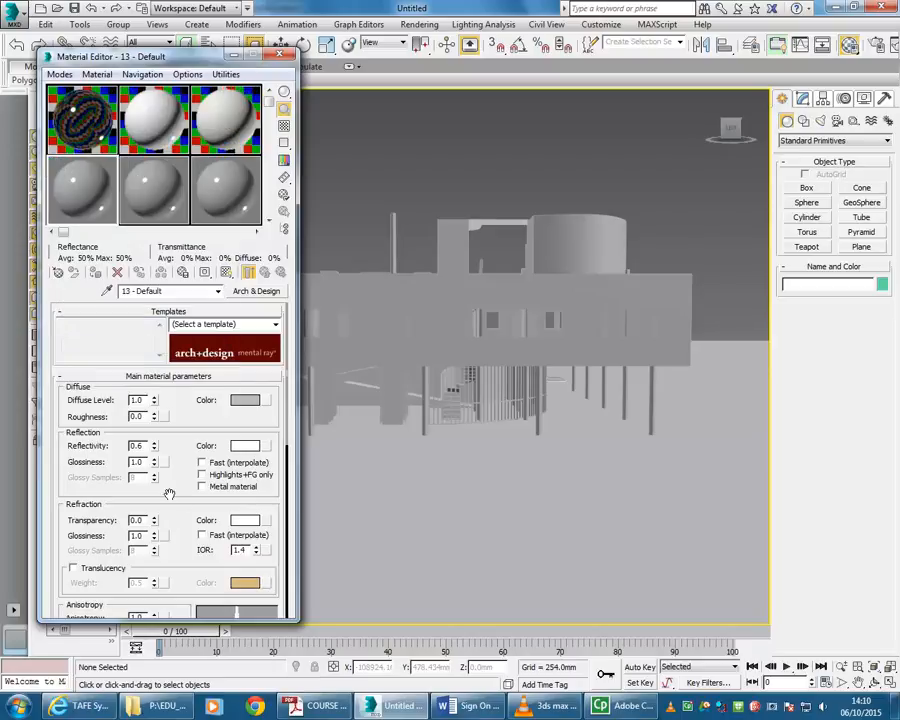
{"action": "right_click", "coordinate": [75, 190]}
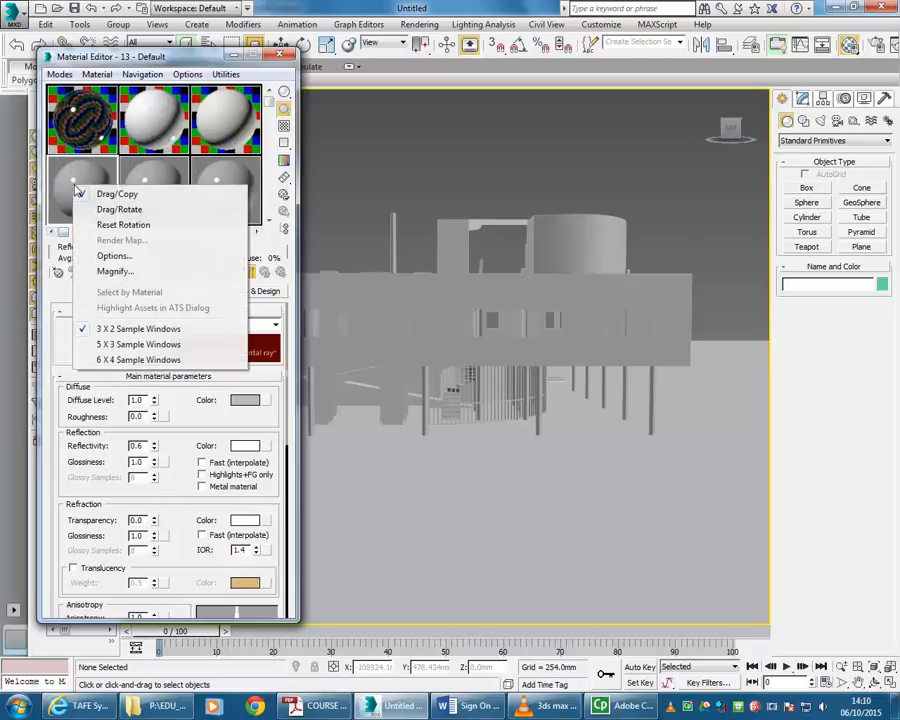
{"action": "left_click", "coordinate": [113, 360]}
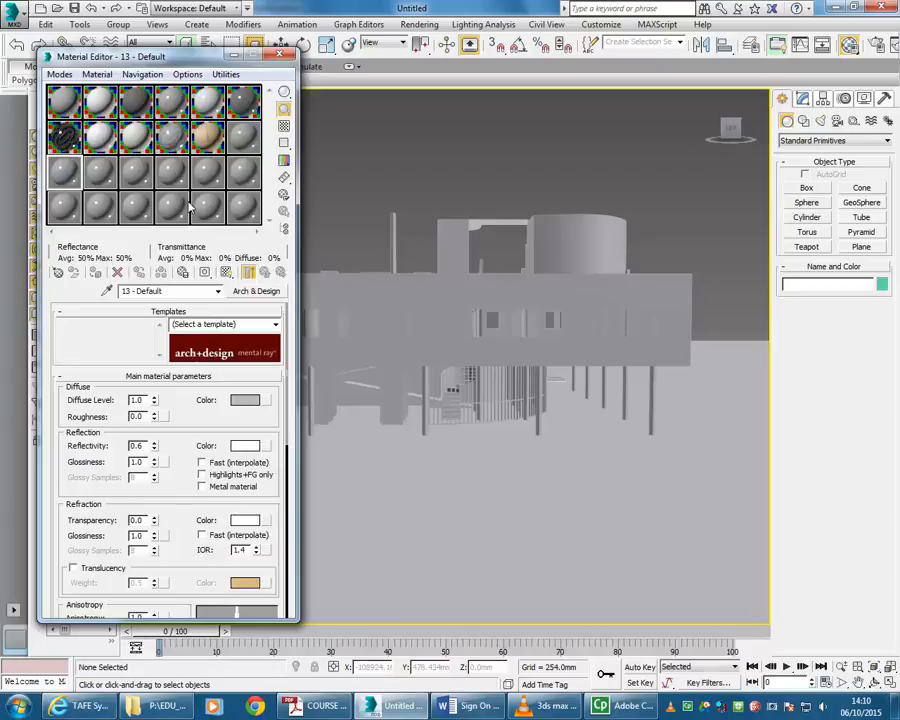
Examine the parameters of the existing materials in the first two rows of sample slots
{"action": "left_click", "coordinate": [63, 105]}
{"action": "left_click", "coordinate": [99, 105]}
{"action": "left_click", "coordinate": [135, 105]}
{"action": "left_click", "coordinate": [172, 108]}
{"action": "left_click", "coordinate": [208, 104]}
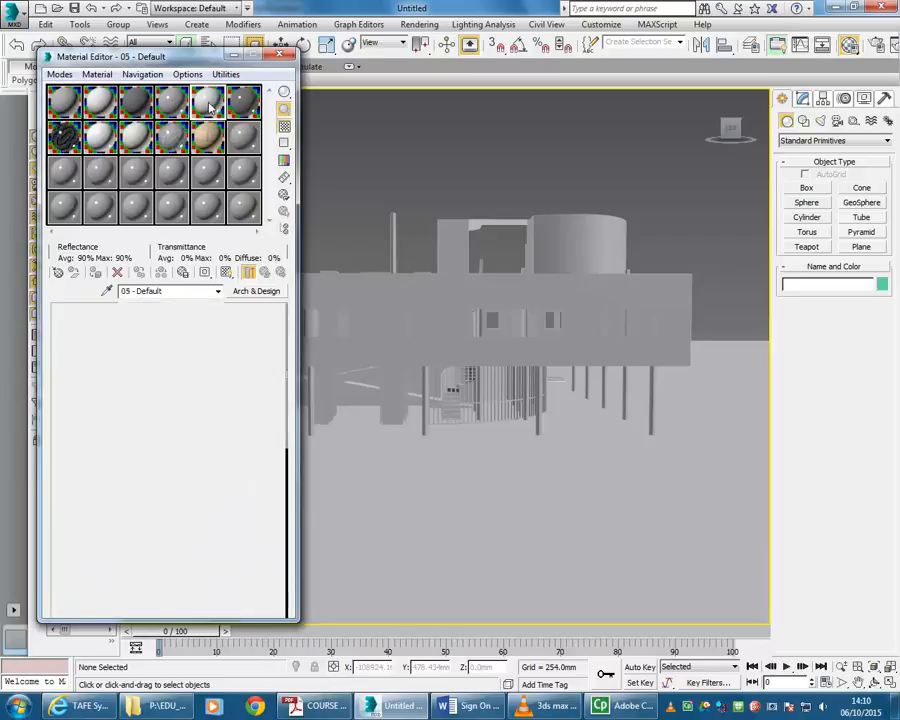
{"action": "left_click", "coordinate": [245, 105]}
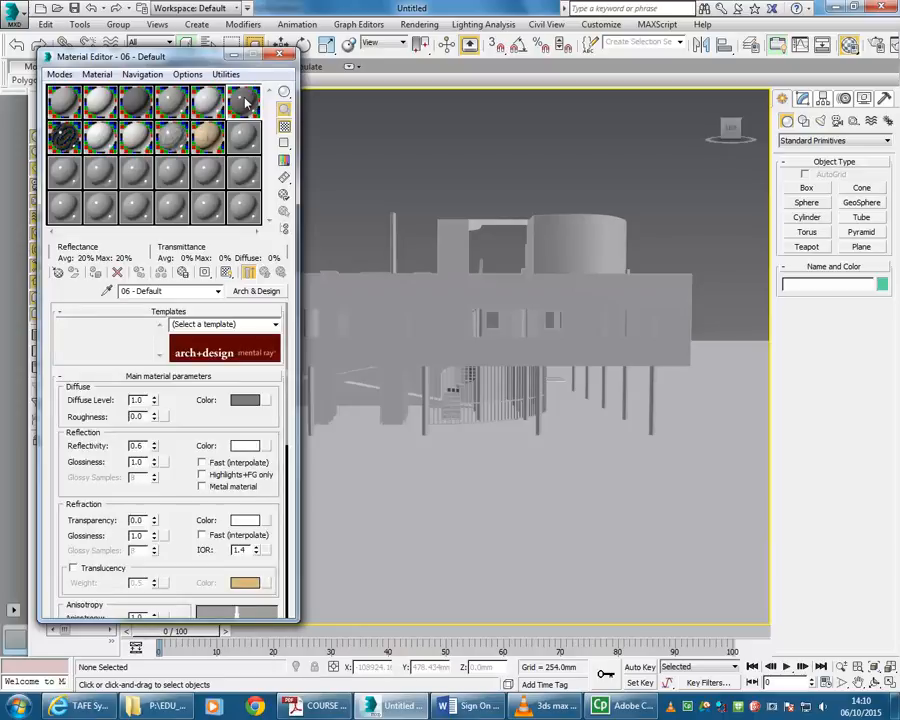
{"action": "left_click", "coordinate": [64, 132]}
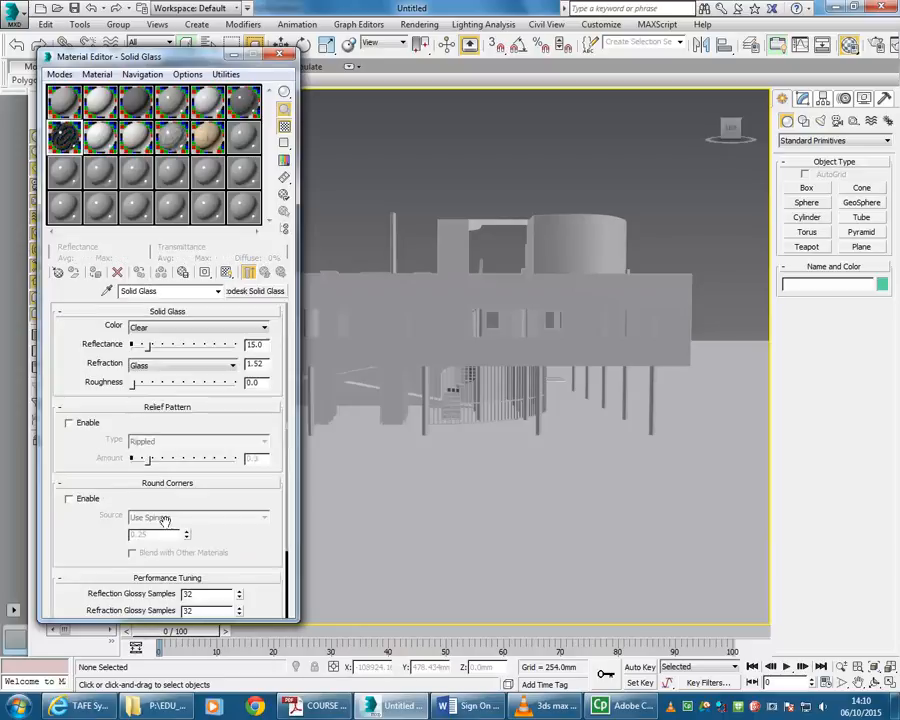
{"action": "left_click", "coordinate": [100, 140]}
{"action": "left_click", "coordinate": [136, 138]}
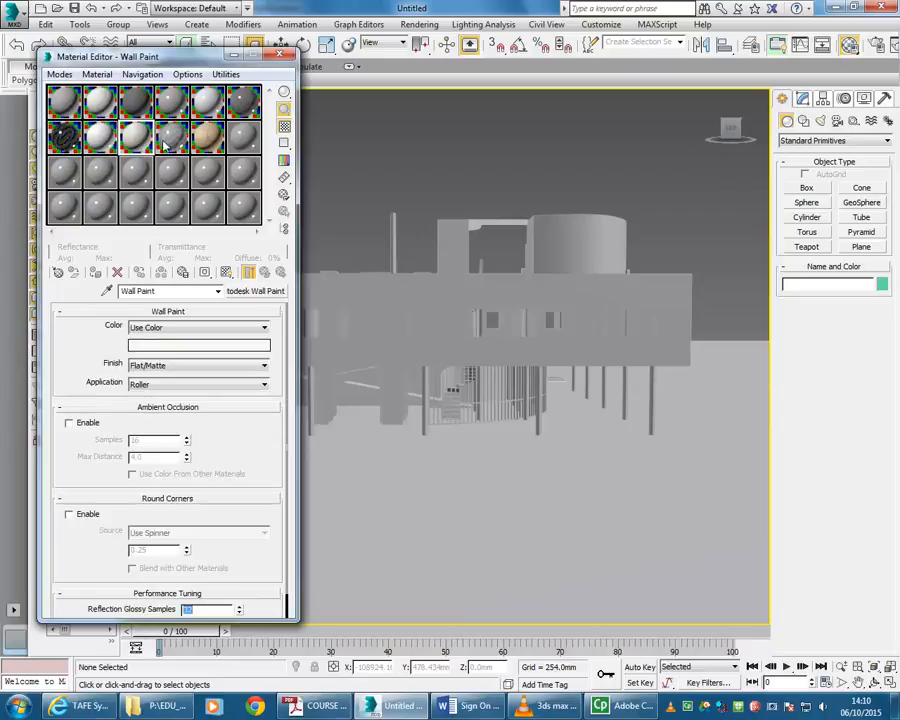
{"action": "left_click", "coordinate": [174, 141]}
{"action": "left_click", "coordinate": [128, 170]}
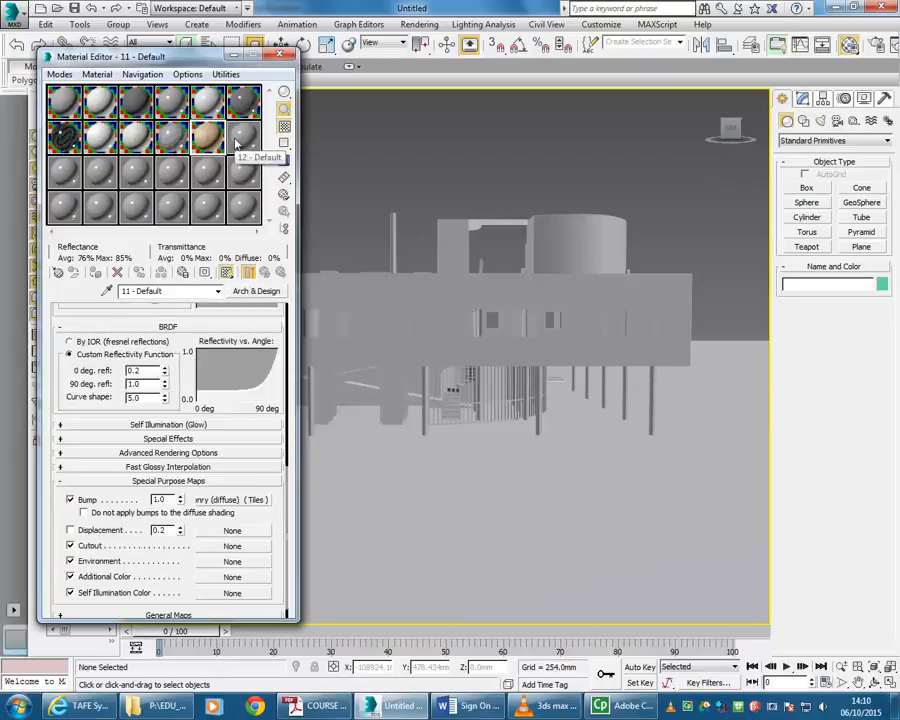
Rename the 13 - Default material as Paint White
{"action": "left_click", "coordinate": [63, 173]}
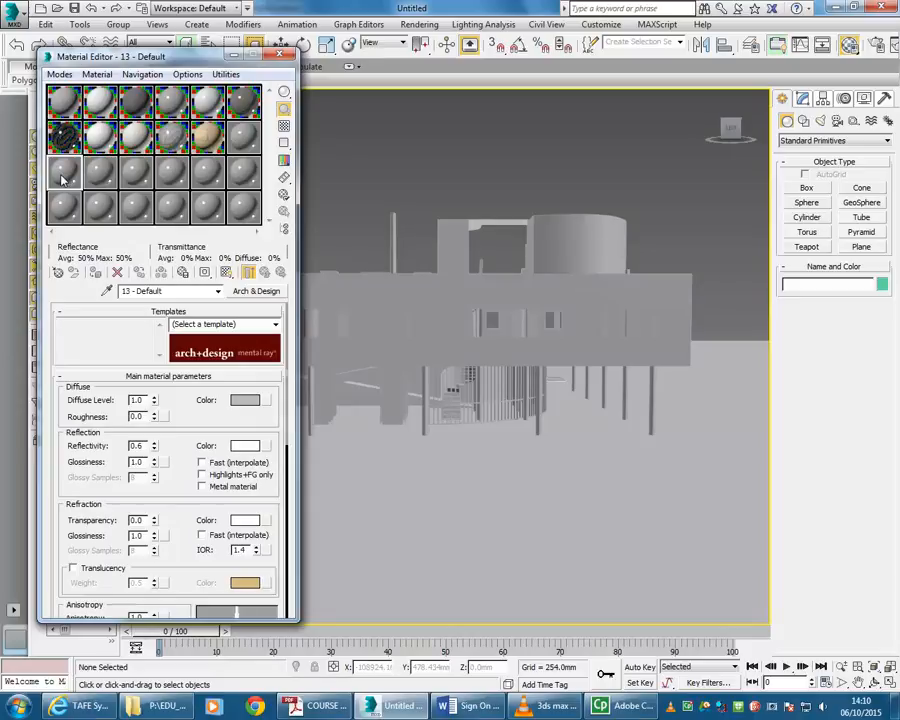
{"action": "left_click", "coordinate": [141, 290]}
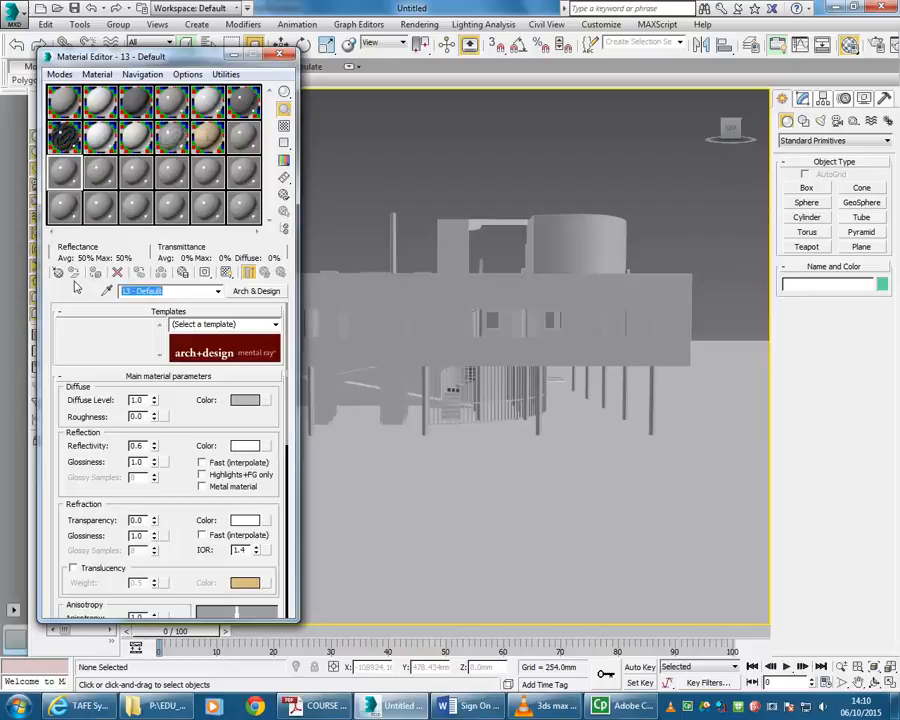
{"action": "type", "text": "Paint White"}
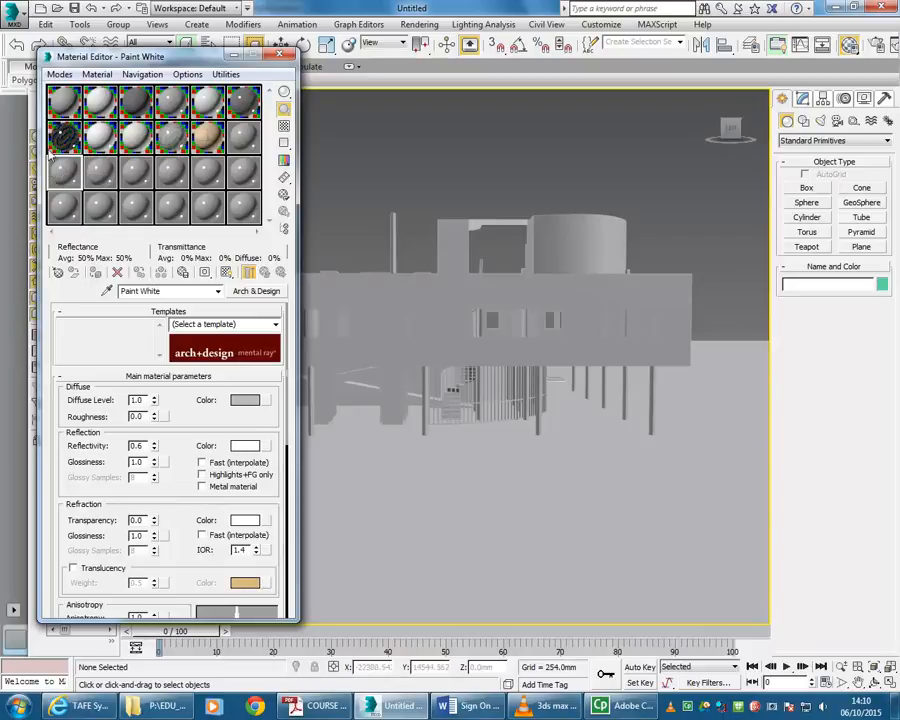
Open a magnified preview of Paint White beside the Material Editor and turn on its checkered sample background
{"action": "double_click", "coordinate": [64, 177]}
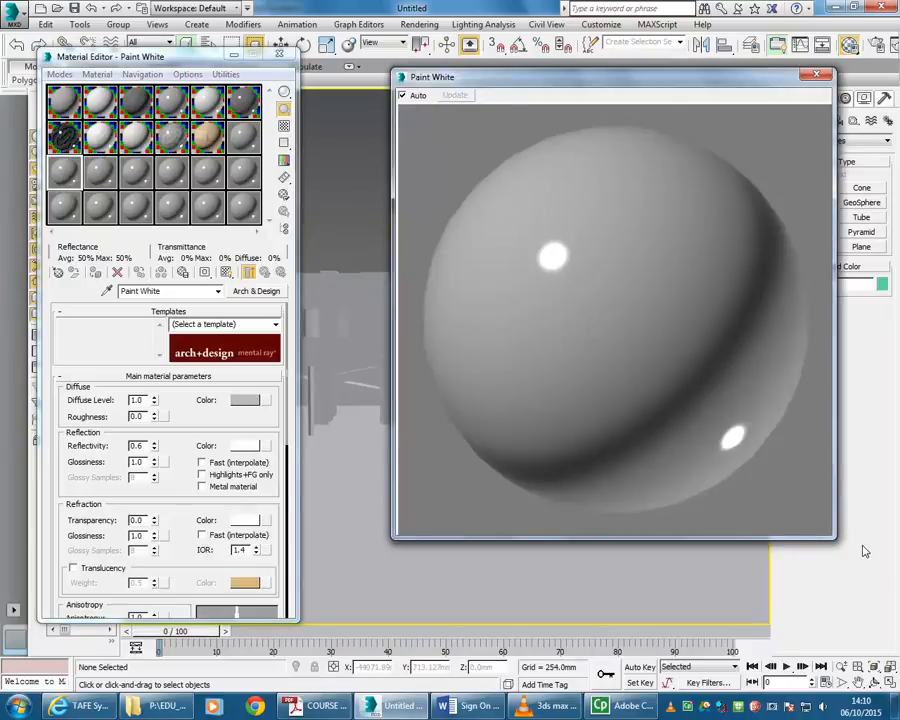
{"action": "mouse_move", "coordinate": [835, 537]}
{"action": "left_mouse_down"}
{"action": "mouse_move", "coordinate": [785, 506]}
{"action": "mouse_move", "coordinate": [743, 459]}
{"action": "mouse_move", "coordinate": [786, 491]}
{"action": "left_mouse_up"}
{"action": "left_click_drag", "start_coordinate": [577, 80], "coordinate": [499, 83]}
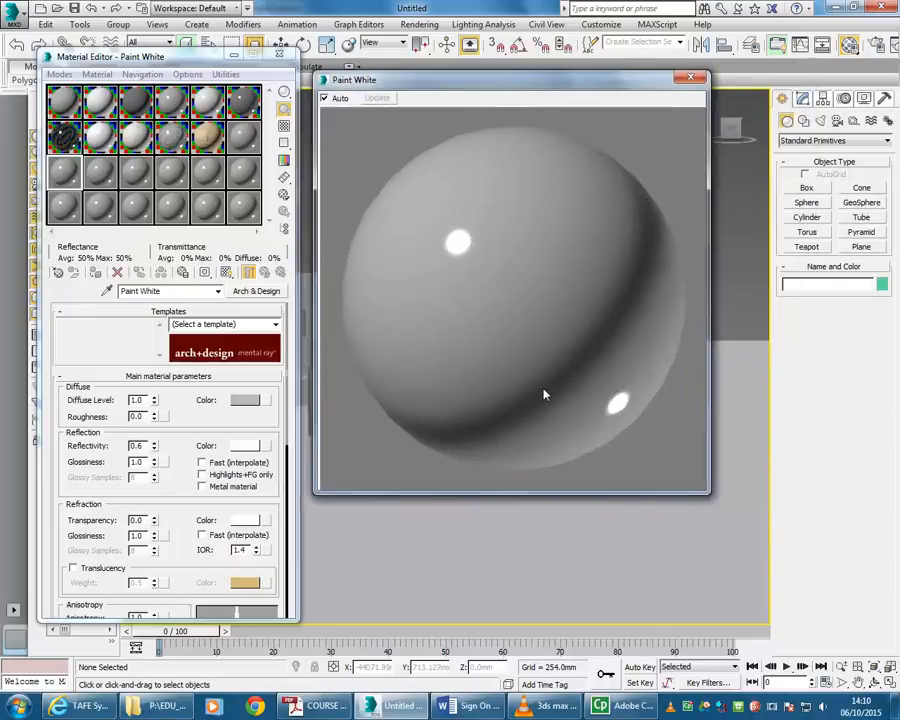
{"action": "left_click", "coordinate": [695, 78]}
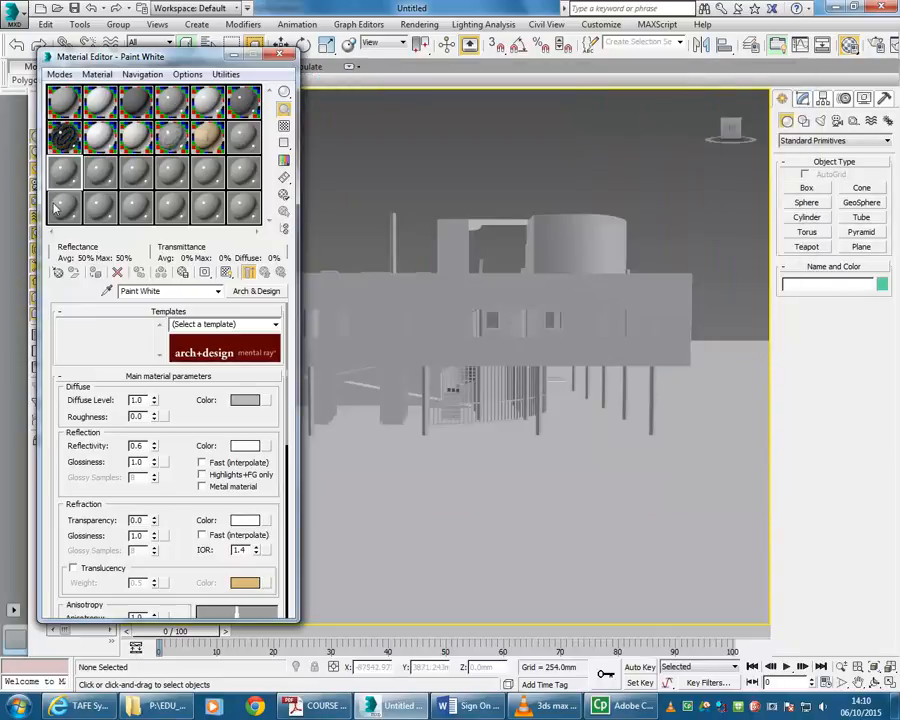
{"action": "double_click", "coordinate": [65, 172]}
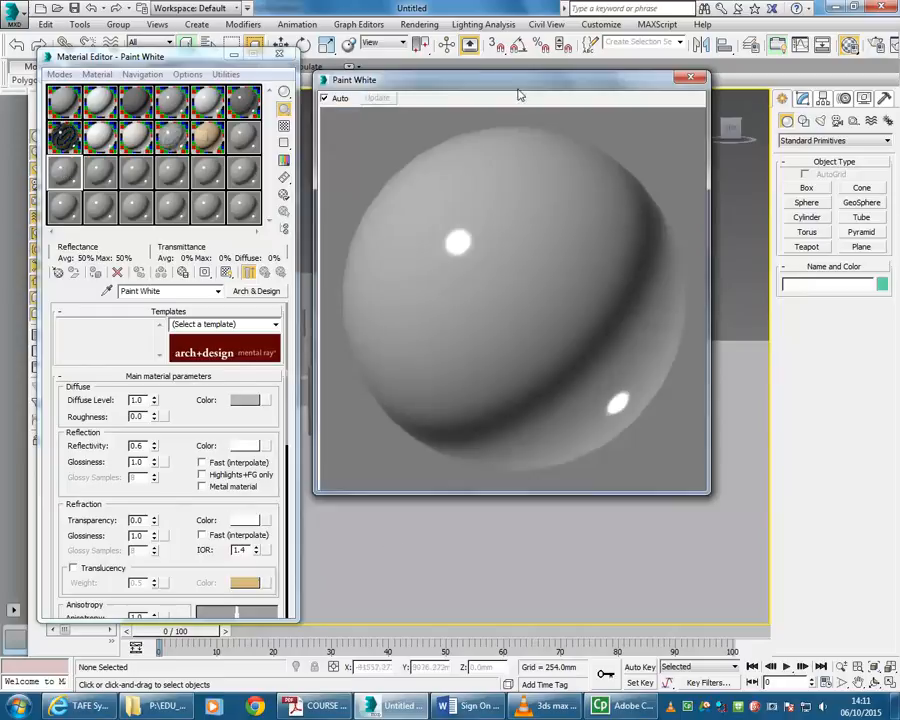
{"action": "left_click_drag", "start_coordinate": [517, 85], "coordinate": [545, 92]}
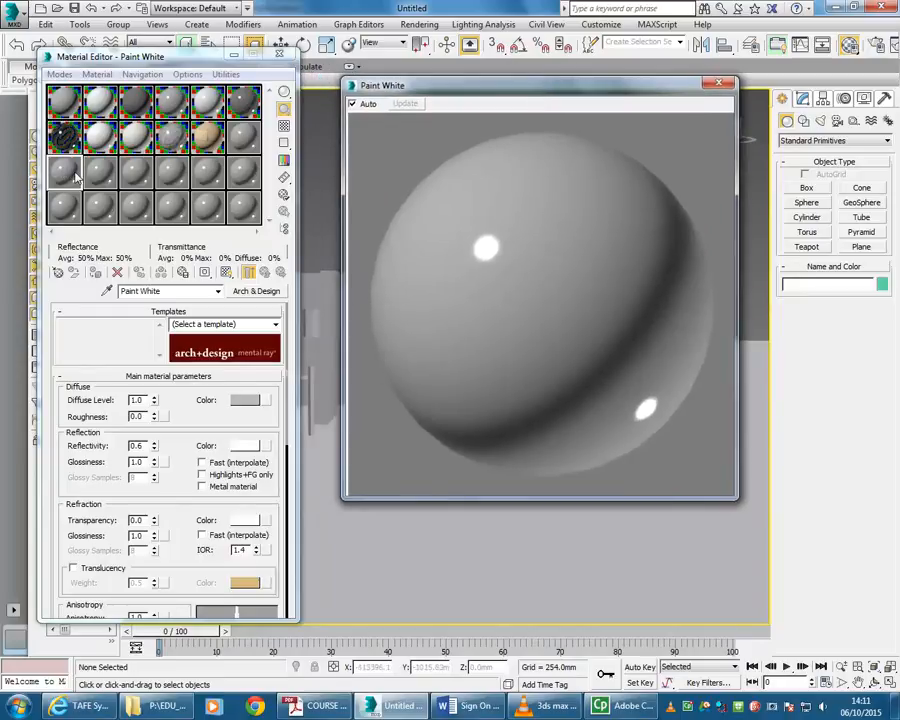
{"action": "left_click", "coordinate": [285, 128]}
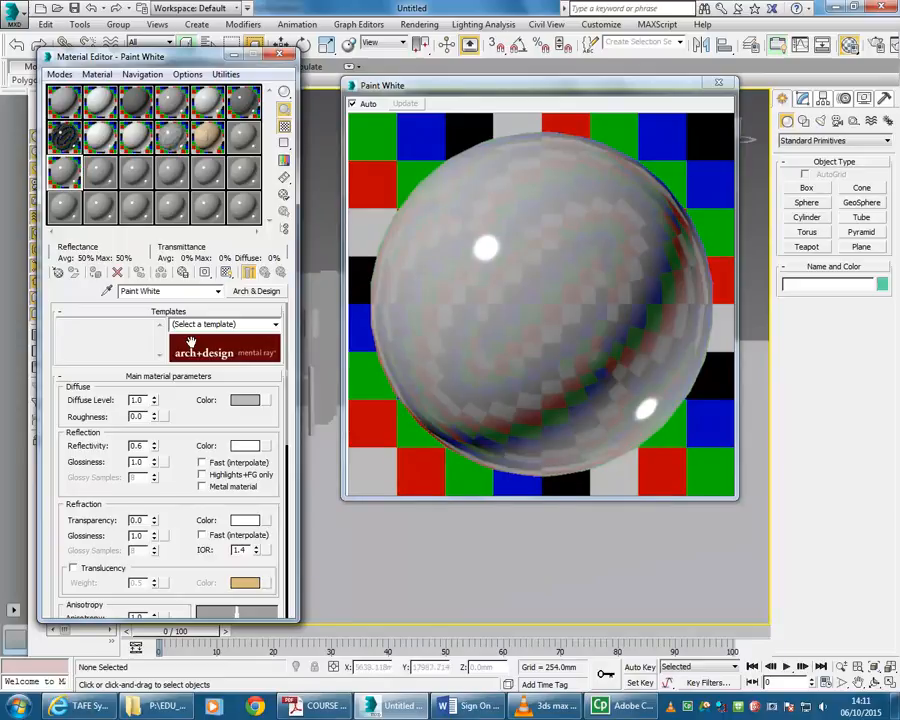
Browse the material types available for Paint White and examine the Standard group, including the Standard material
{"action": "left_click", "coordinate": [66, 175]}
{"action": "left_click", "coordinate": [257, 291]}
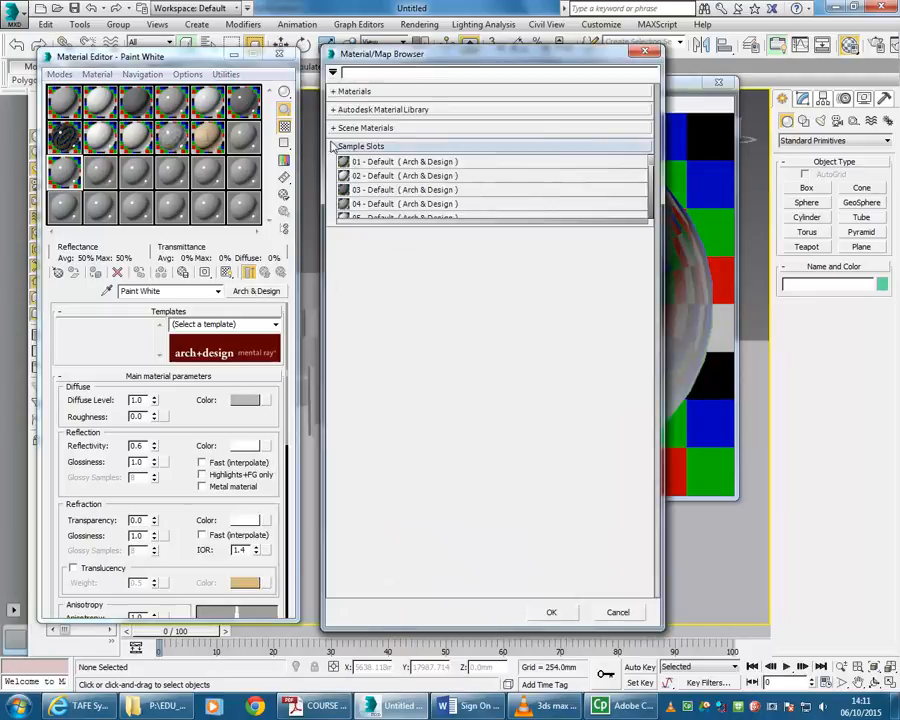
{"action": "left_click", "coordinate": [334, 147]}
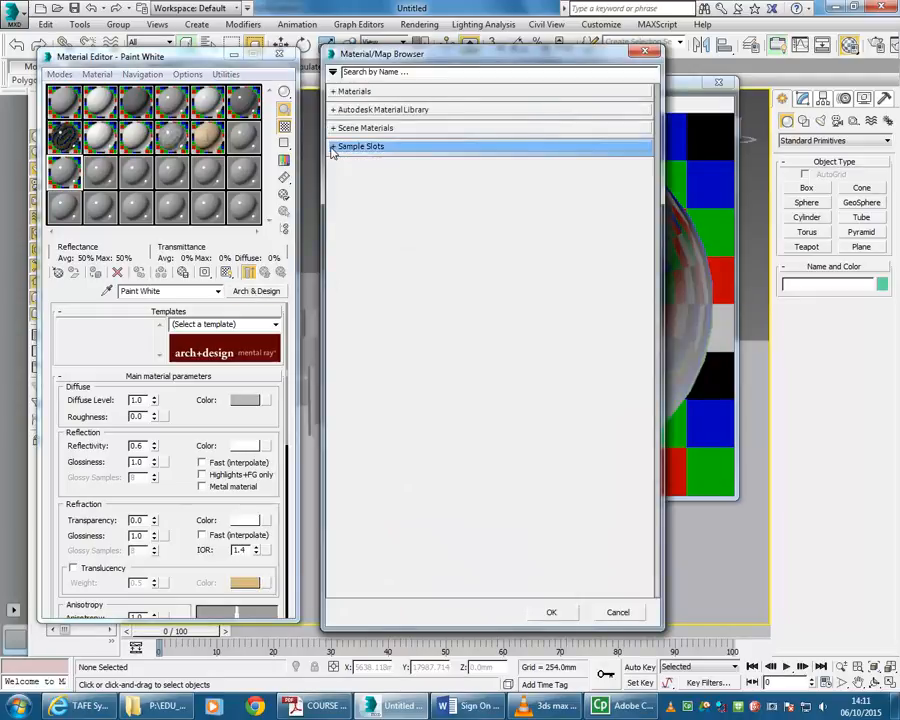
{"action": "left_click", "coordinate": [335, 92]}
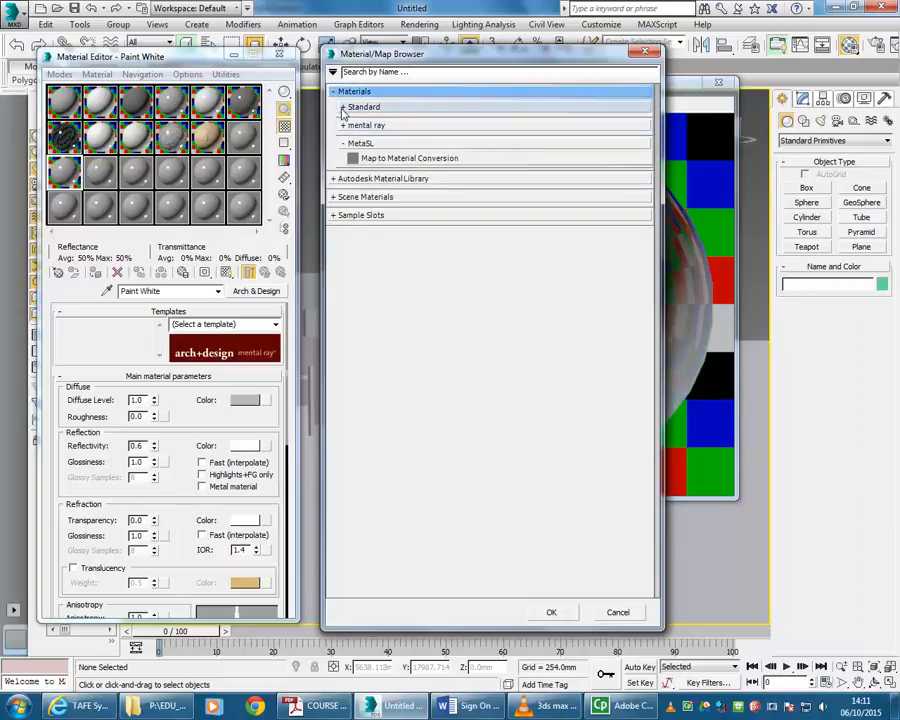
{"action": "left_click", "coordinate": [342, 107]}
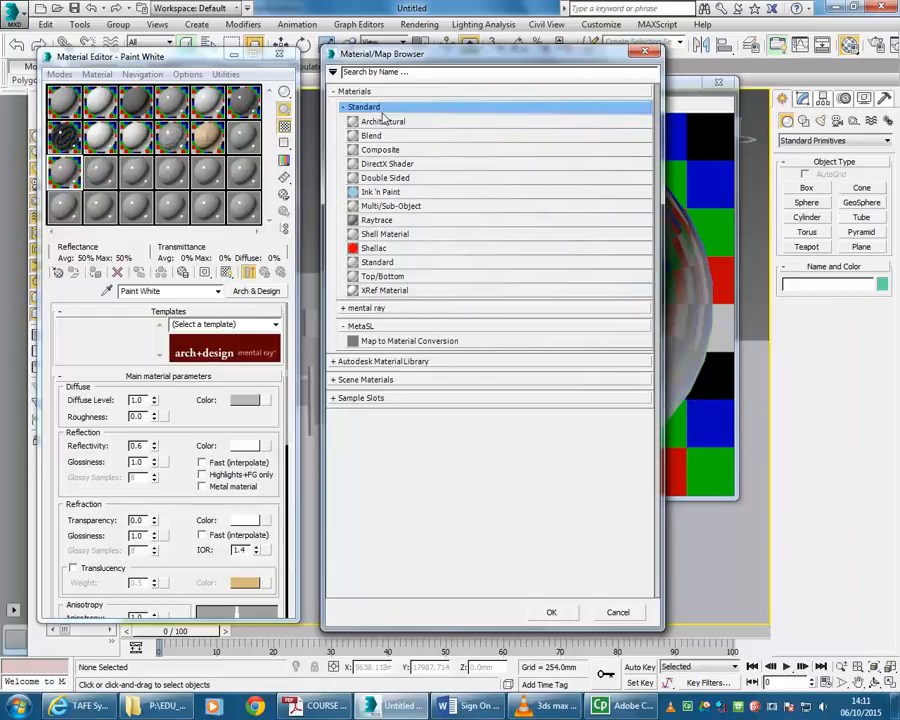
{"action": "left_click", "coordinate": [393, 264]}
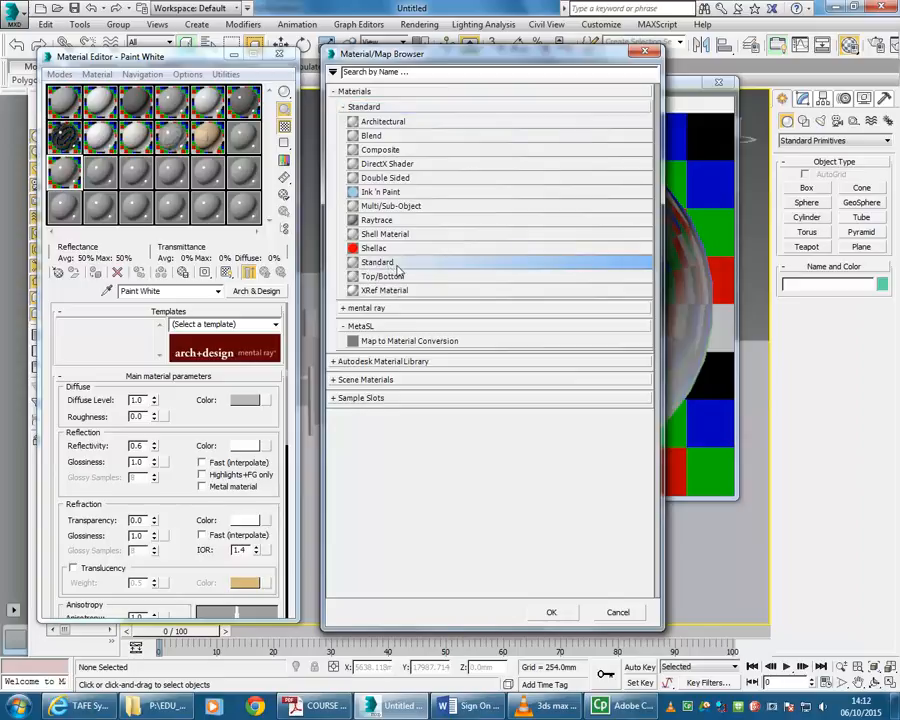
Examine the mental ray material types, including Autodesk Ceramic, Autodesk Water and Arch & Design, and leave the browser without changing the type
{"action": "left_click", "coordinate": [346, 109]}
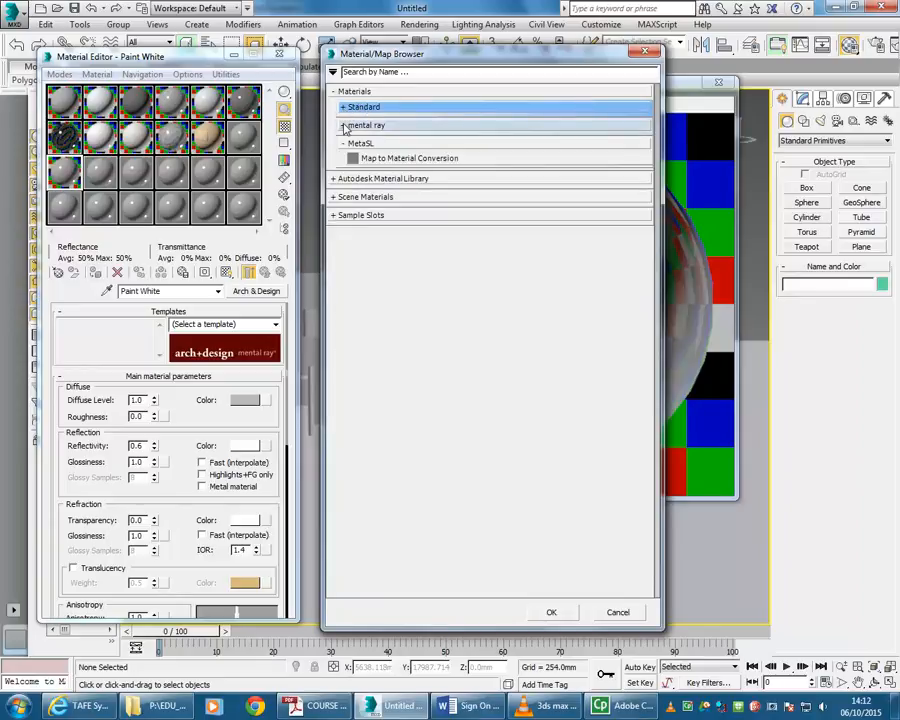
{"action": "left_click", "coordinate": [345, 126]}
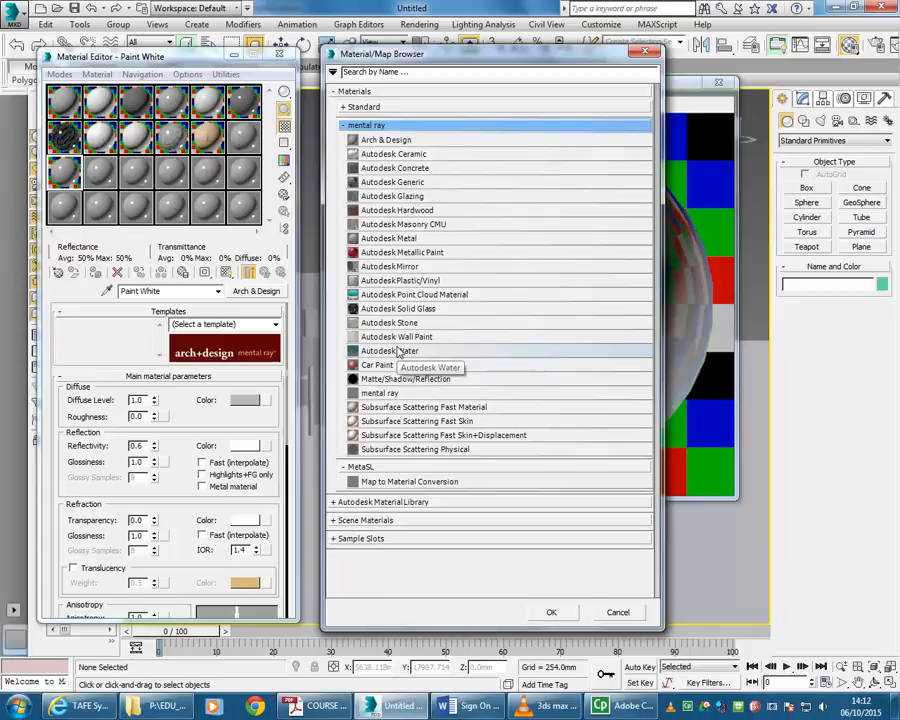
{"action": "left_click", "coordinate": [395, 154]}
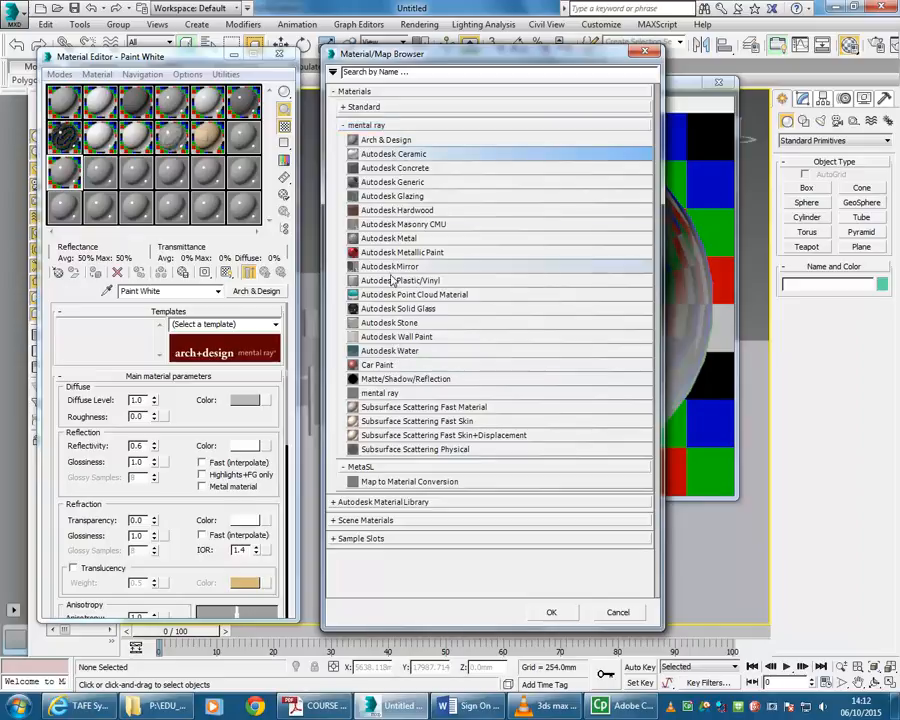
{"action": "left_click", "coordinate": [395, 351]}
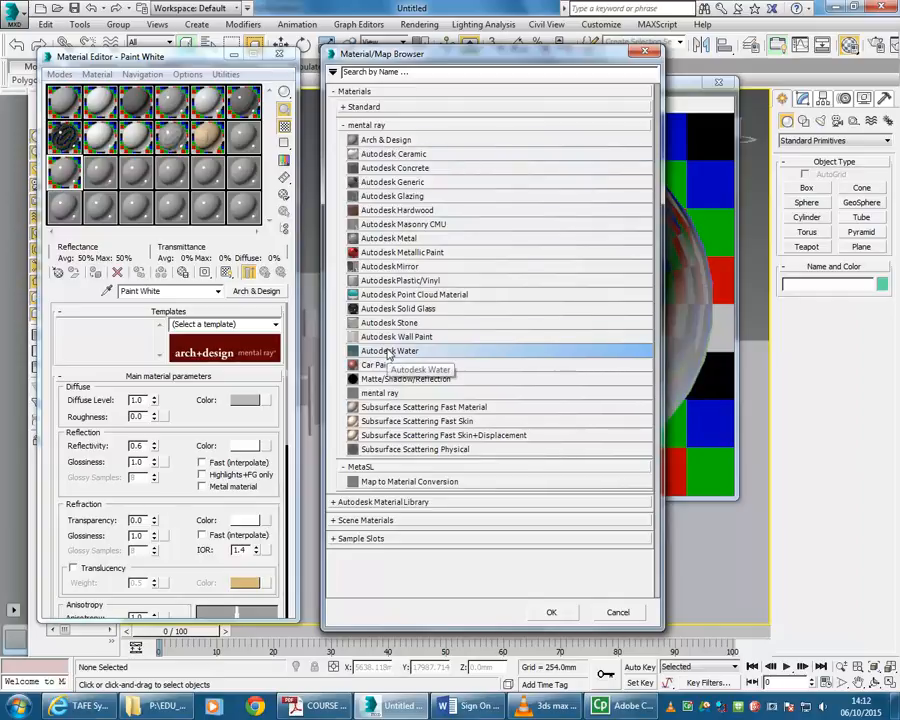
{"action": "left_click", "coordinate": [388, 141]}
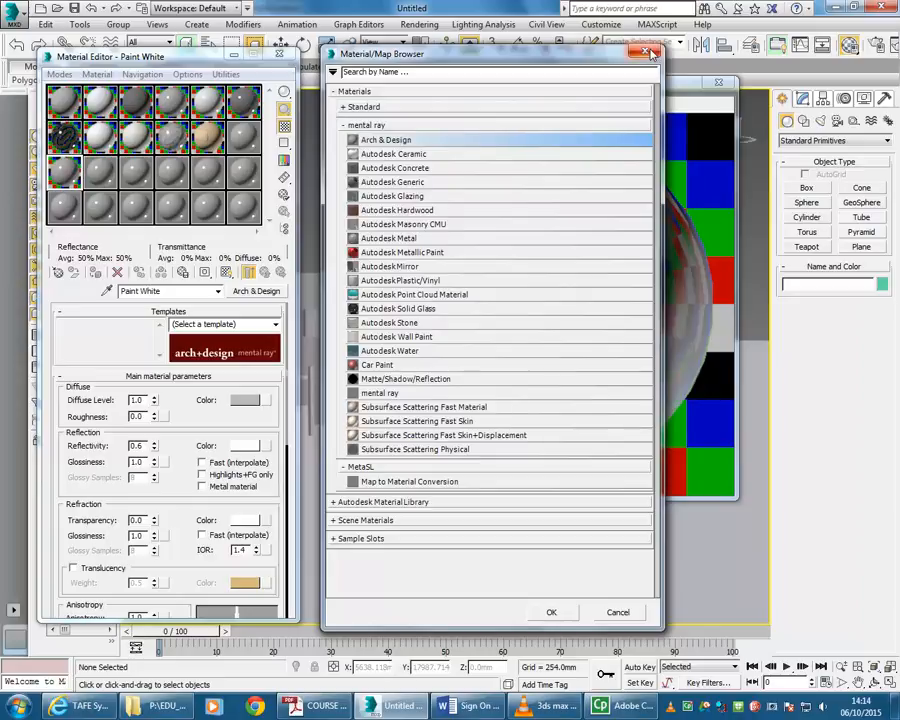
{"action": "left_click", "coordinate": [628, 612]}
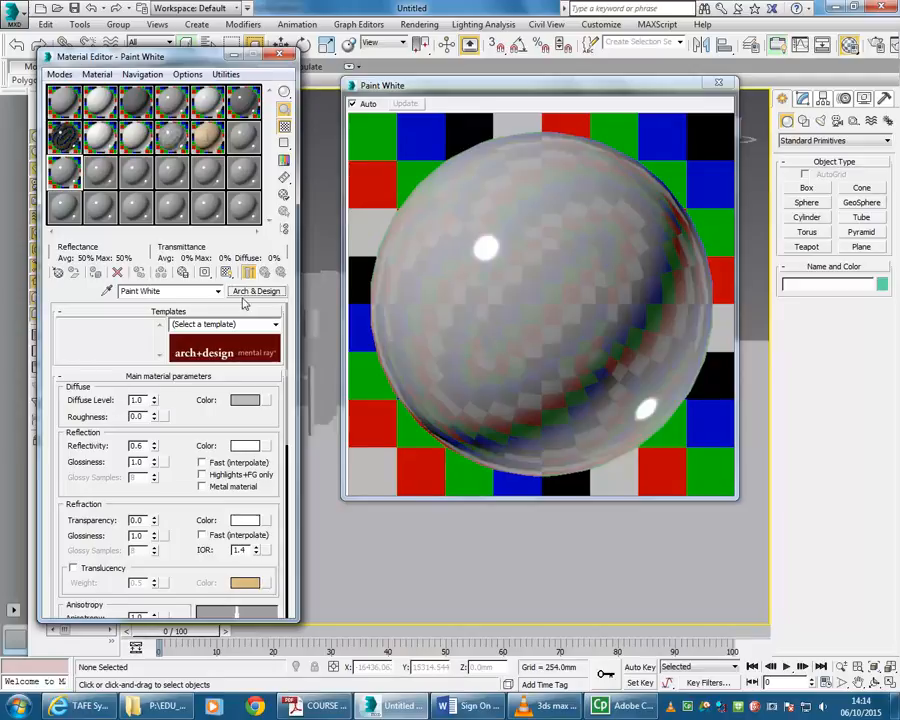
Compare the Solid Glass parameters with Paint White's, and look through the Arch & Design templates without choosing one
{"action": "left_click", "coordinate": [64, 137]}
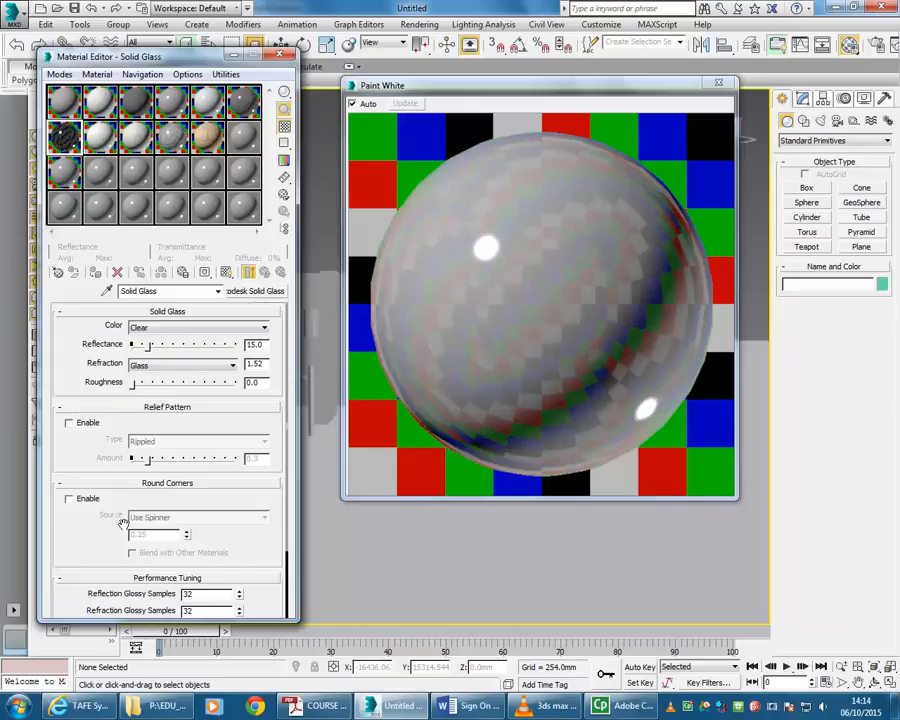
{"action": "left_click", "coordinate": [64, 172]}
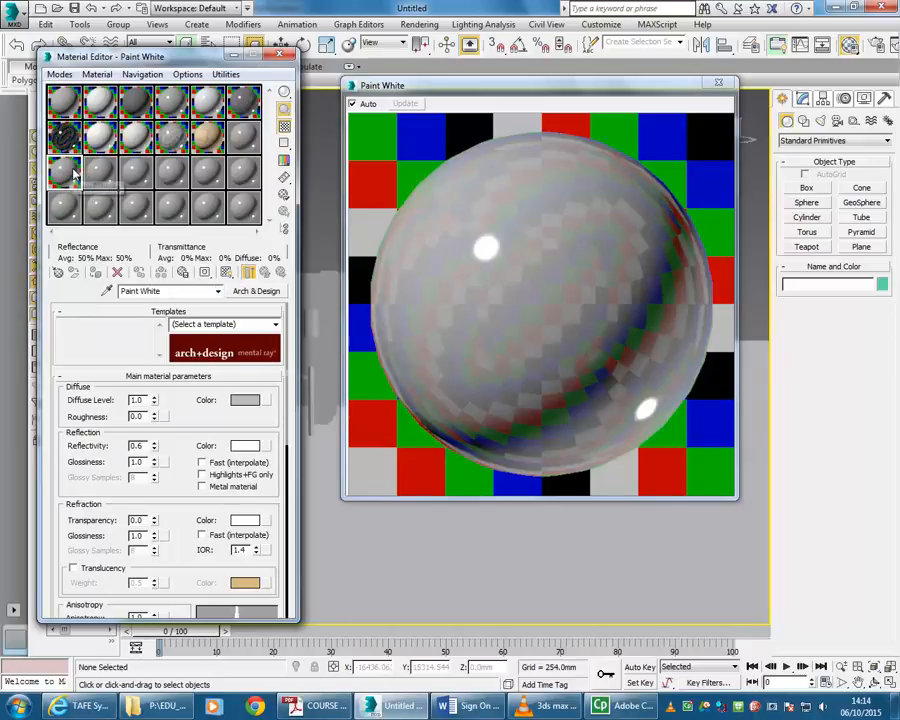
{"action": "left_click", "coordinate": [275, 325]}
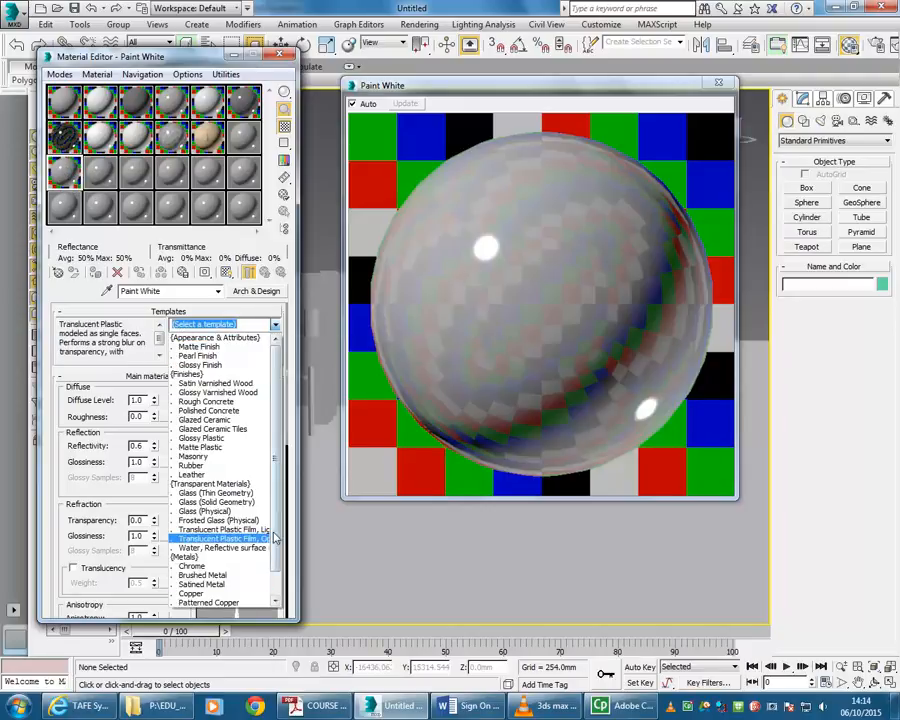
{"action": "scroll", "coordinate": [272, 590], "scroll_direction": "down", "scroll_amount": 1}
{"action": "scroll", "coordinate": [272, 590], "scroll_direction": "up", "scroll_amount": 1}
{"action": "scroll", "coordinate": [276, 530], "scroll_direction": "down", "scroll_amount": 1}
{"action": "scroll", "coordinate": [278, 491], "scroll_direction": "up", "scroll_amount": 1}
{"action": "scroll", "coordinate": [278, 491], "scroll_direction": "up", "scroll_amount": 1}
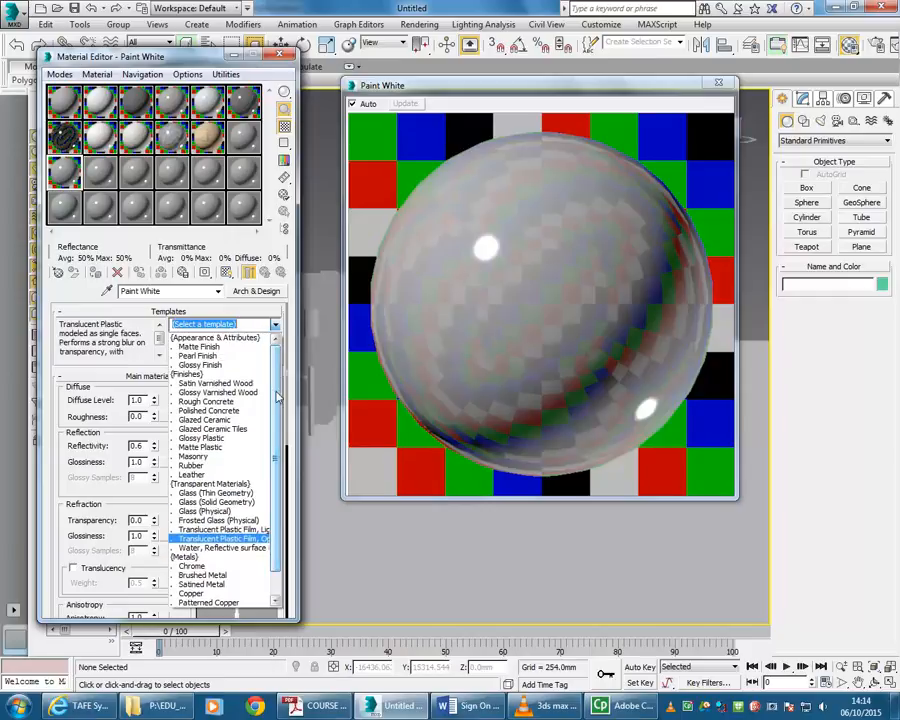
{"action": "left_click", "coordinate": [258, 323]}
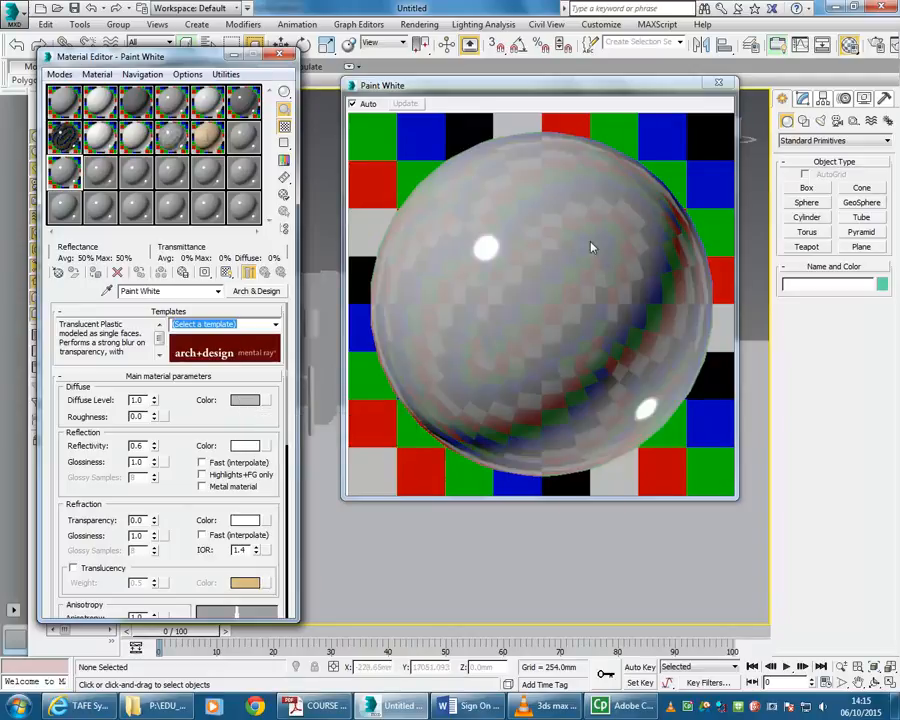
Try lightening Paint White's diffuse color to a value of 0.892 and darkening it strongly, and discard the changes
{"action": "left_click", "coordinate": [244, 401]}
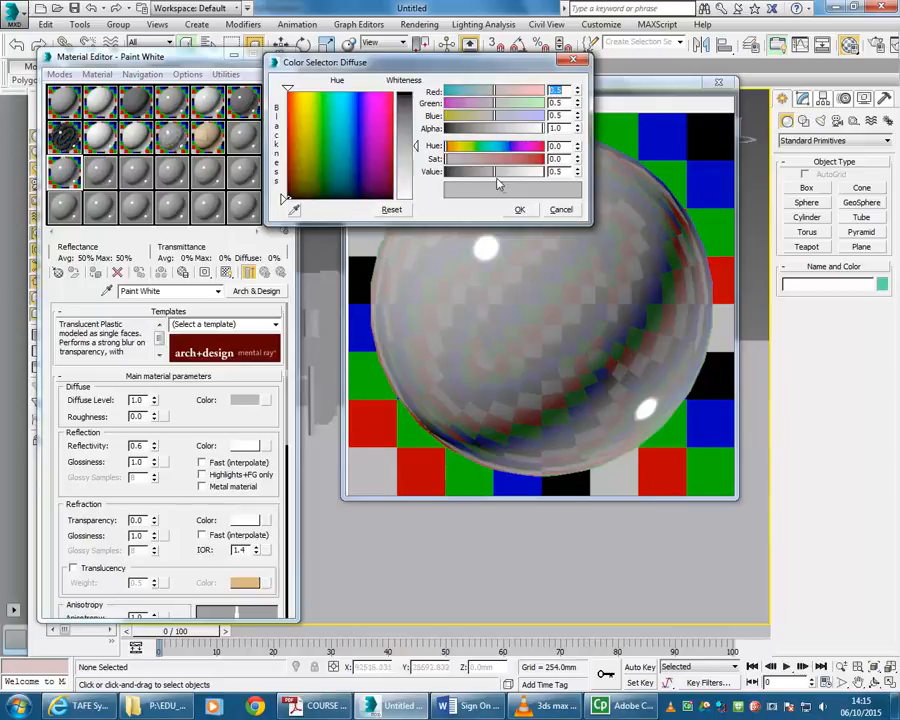
{"action": "left_click_drag", "start_coordinate": [494, 173], "coordinate": [537, 177]}
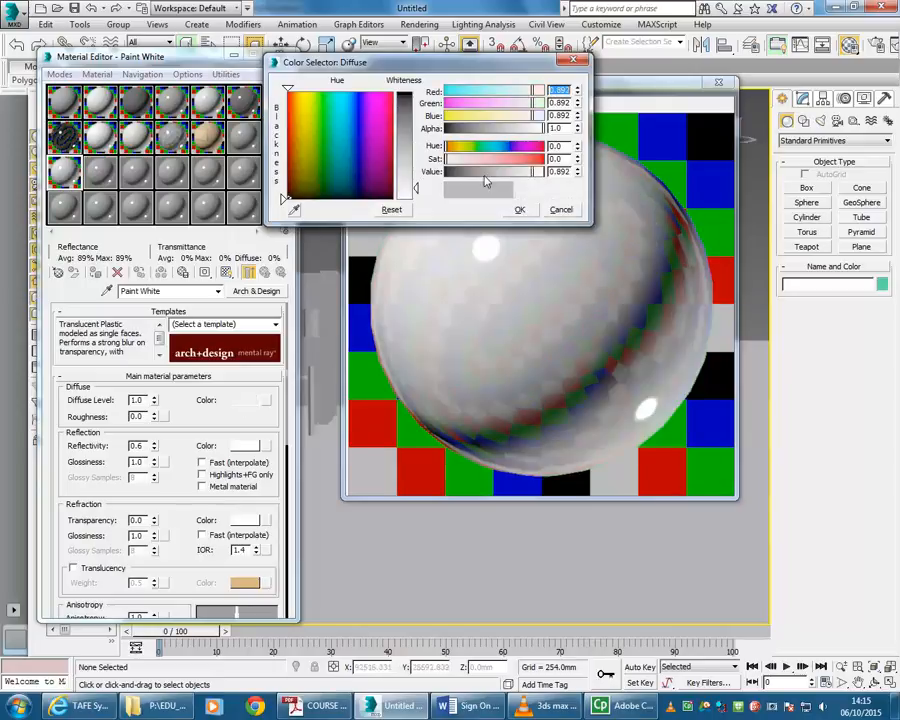
{"action": "left_click_drag", "start_coordinate": [478, 69], "coordinate": [368, 50]}
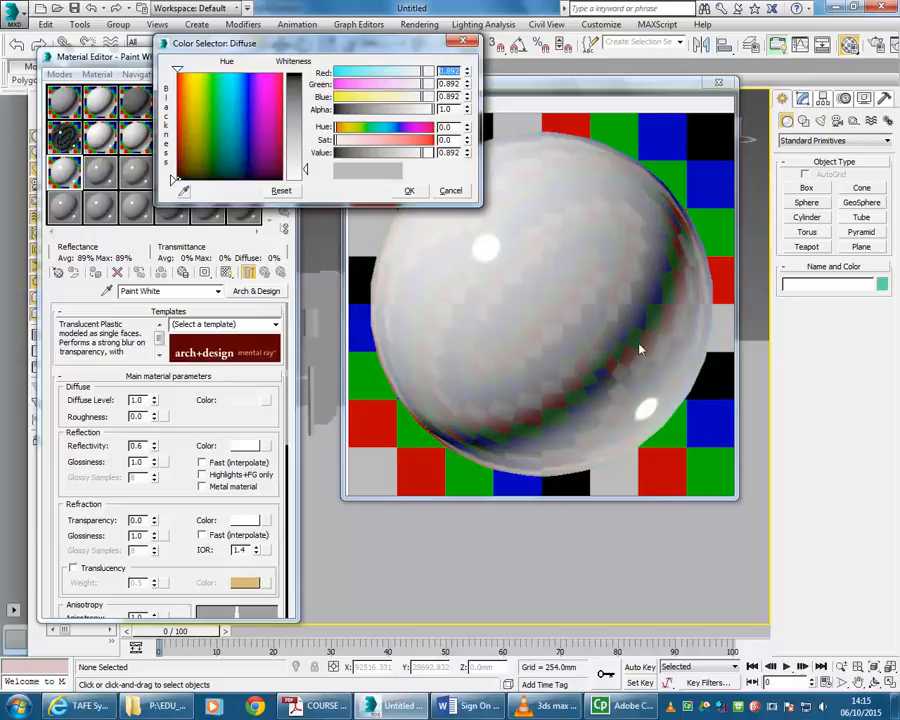
{"action": "left_click_drag", "start_coordinate": [423, 154], "coordinate": [342, 159]}
{"action": "left_click", "coordinate": [451, 191]}
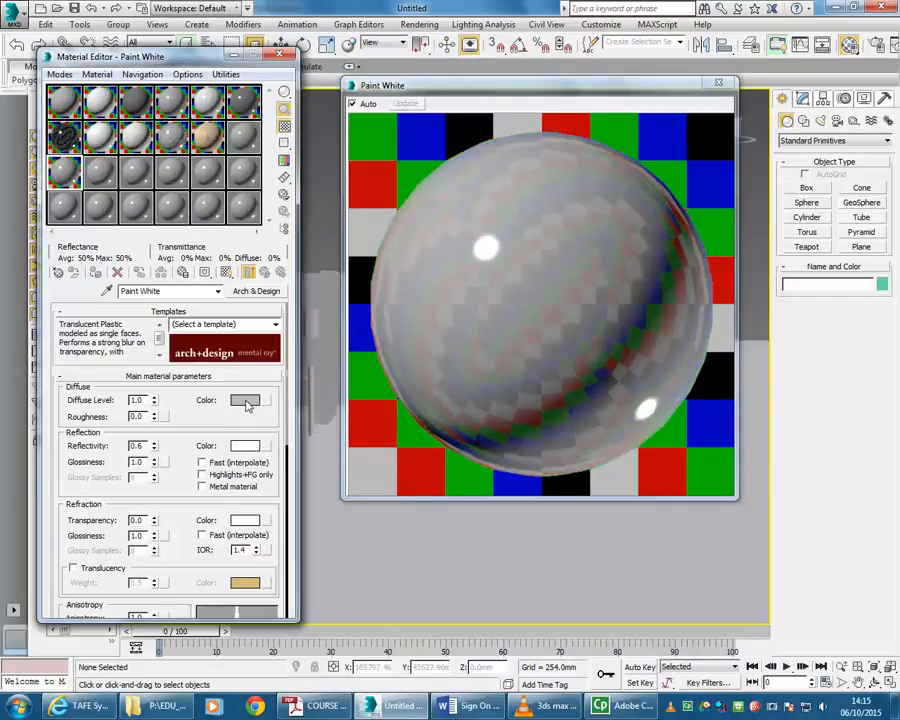
Darken Paint White's diffuse color to a value of 0.309, and remix it as light grey with red 0.755, green 0.784 and blue 0.777
{"action": "left_click", "coordinate": [245, 401]}
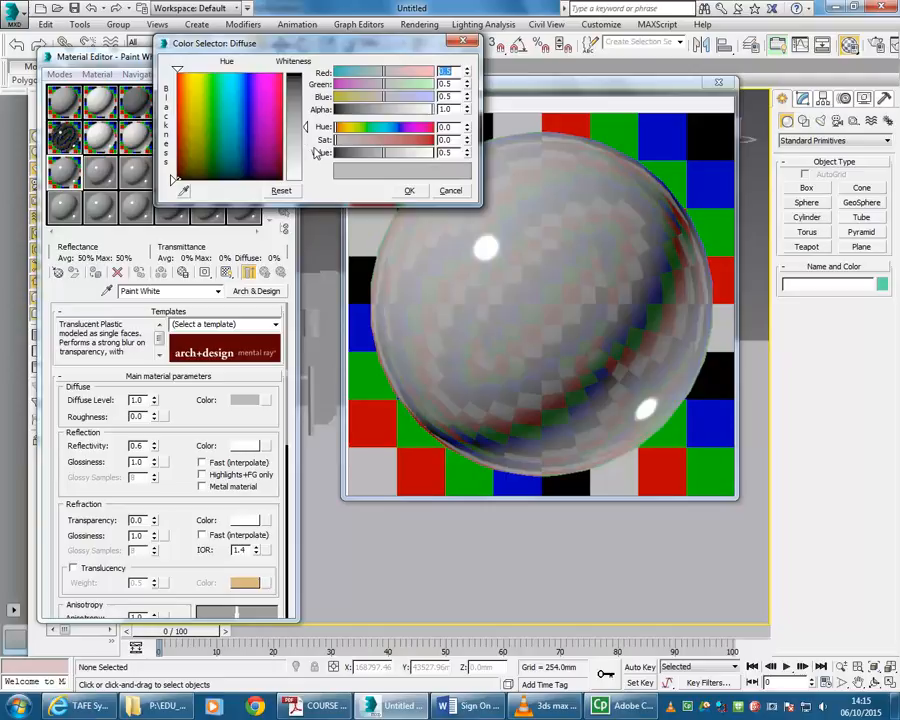
{"action": "left_click_drag", "start_coordinate": [383, 159], "coordinate": [365, 162]}
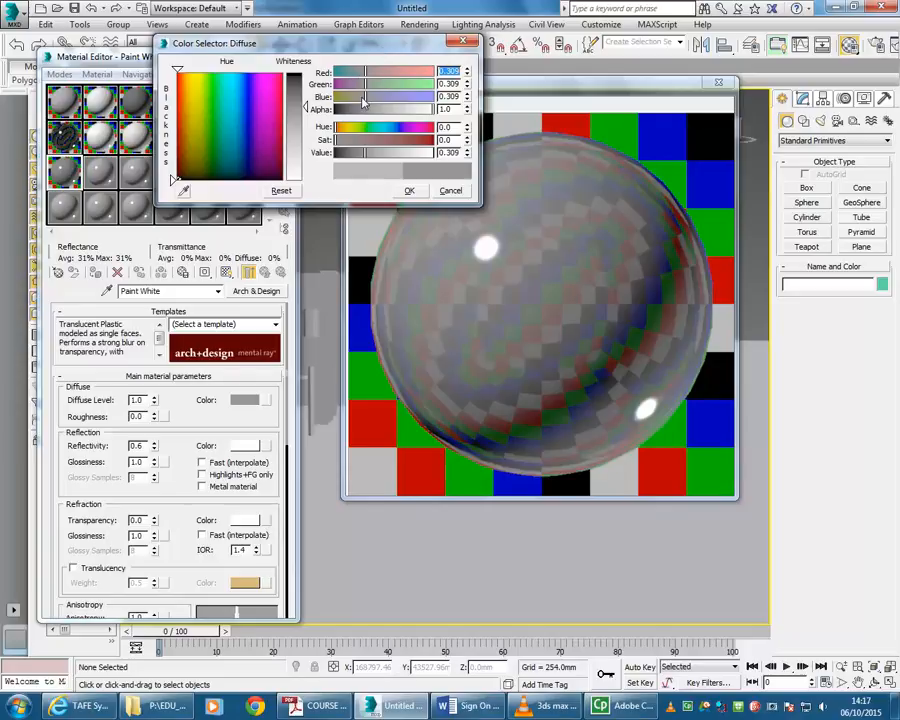
{"action": "left_click_drag", "start_coordinate": [364, 50], "coordinate": [378, 52]}
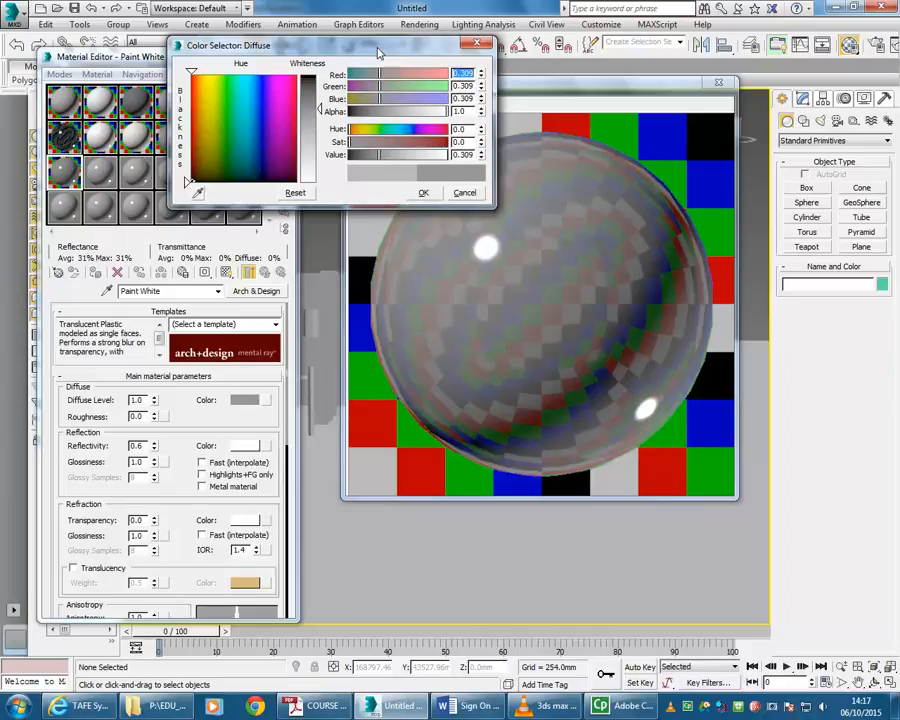
{"action": "left_click", "coordinate": [424, 76]}
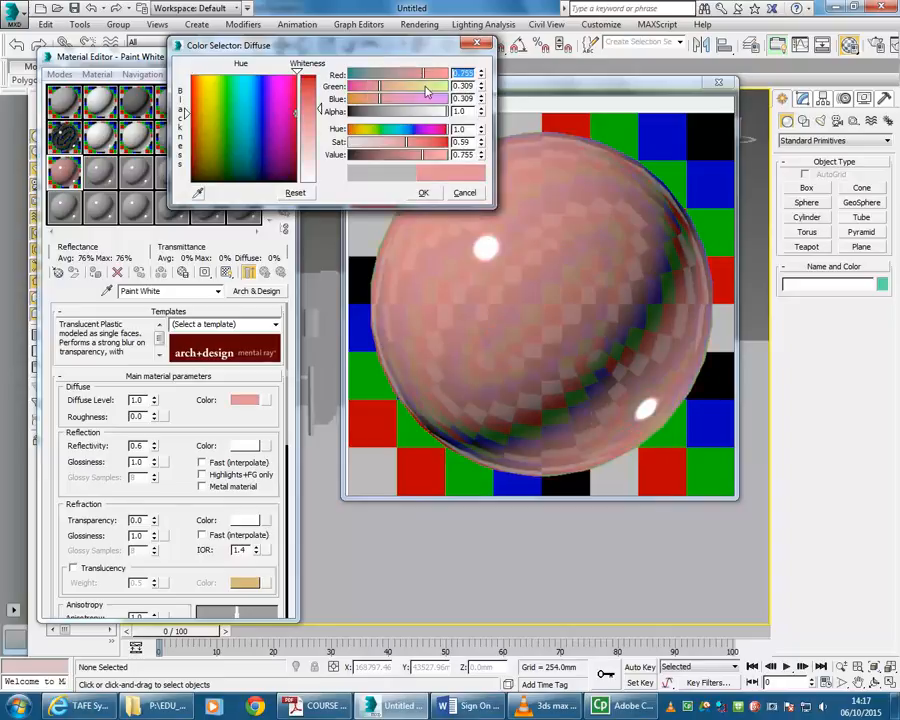
{"action": "left_click", "coordinate": [424, 87]}
{"action": "left_click", "coordinate": [425, 99]}
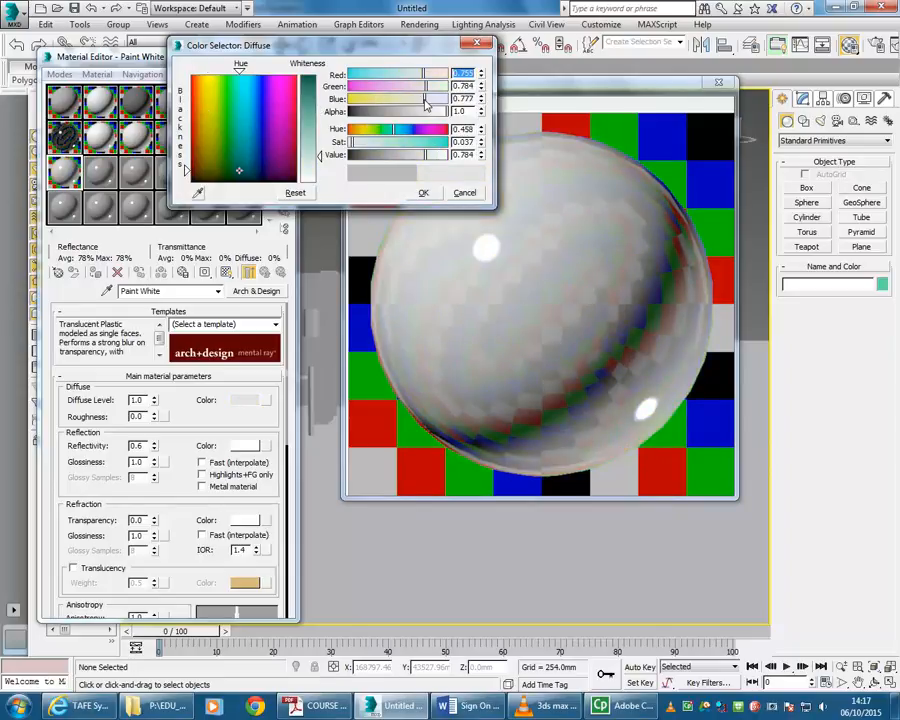
Reduce the diffuse color to near black, and mix a light blue by raising blue to 0.842 and green to 0.727
{"action": "left_click", "coordinate": [352, 99]}
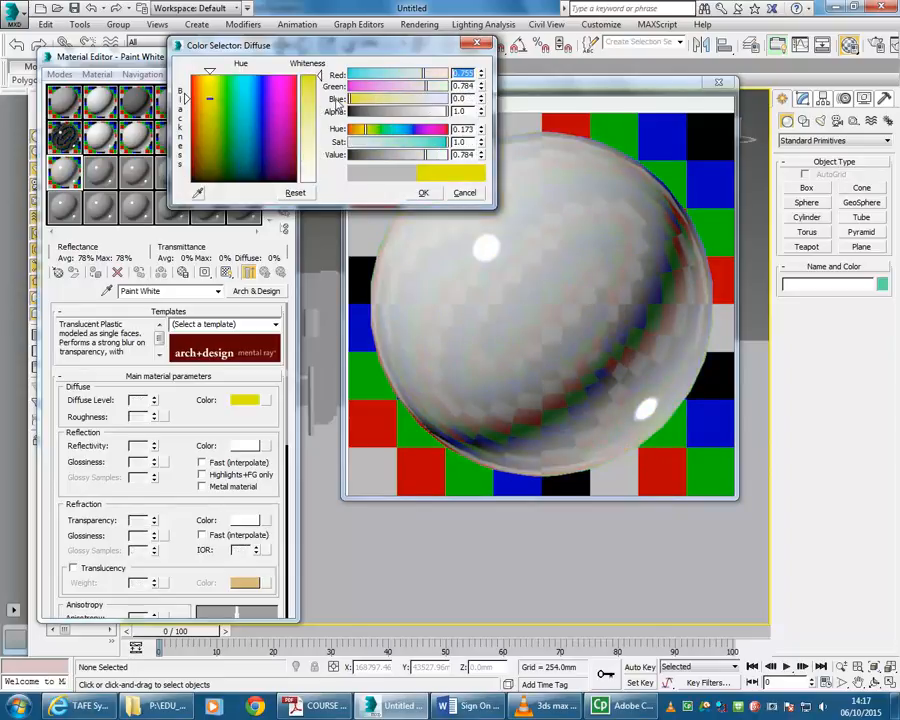
{"action": "left_click", "coordinate": [352, 86]}
{"action": "left_click", "coordinate": [352, 75]}
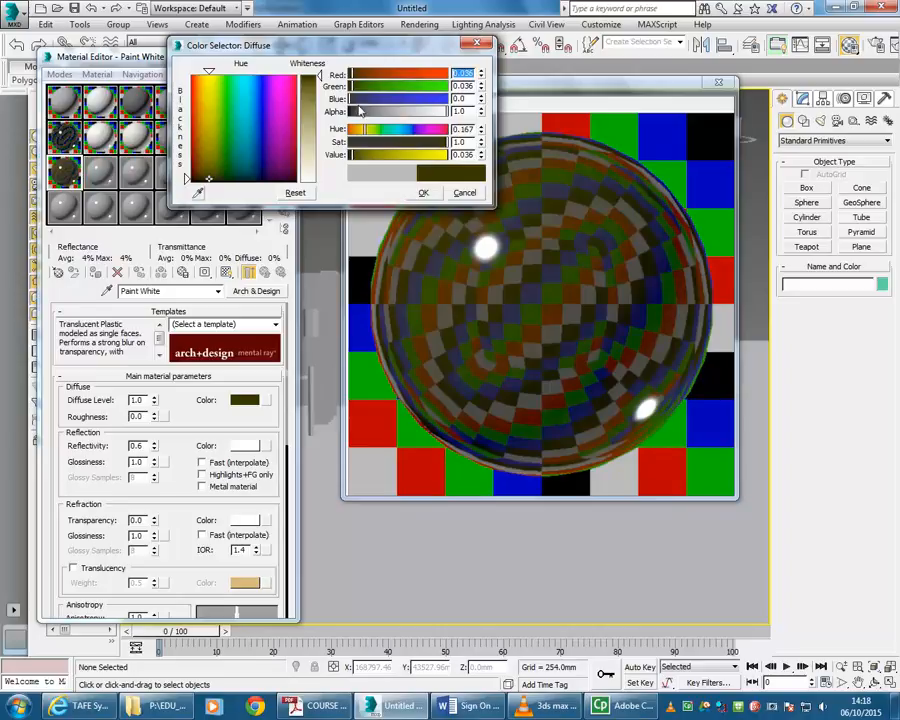
{"action": "left_click_drag", "start_coordinate": [379, 104], "coordinate": [422, 104]}
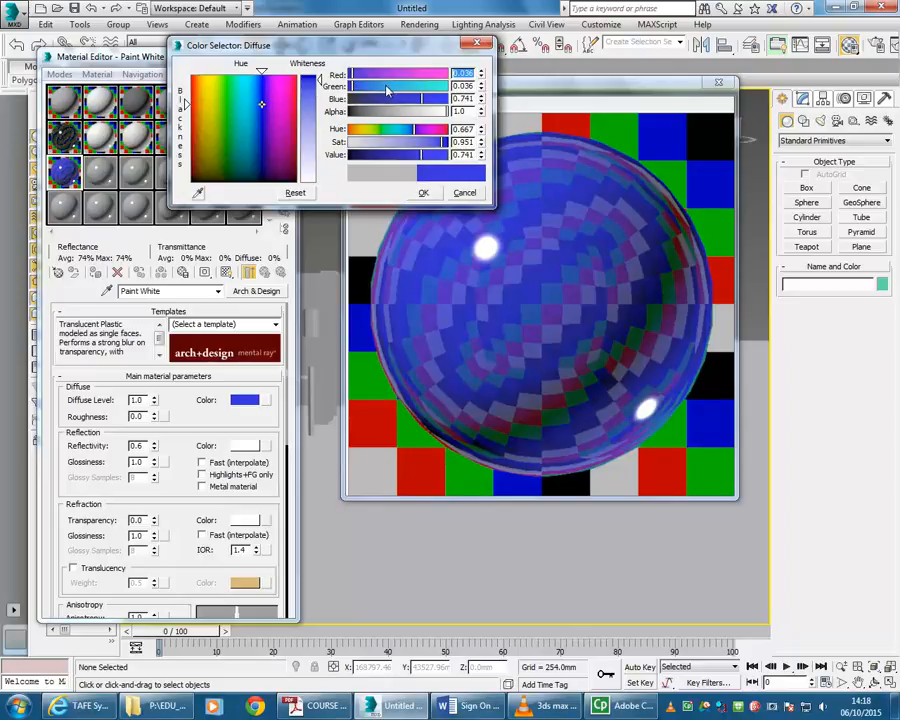
{"action": "left_click_drag", "start_coordinate": [388, 90], "coordinate": [419, 88]}
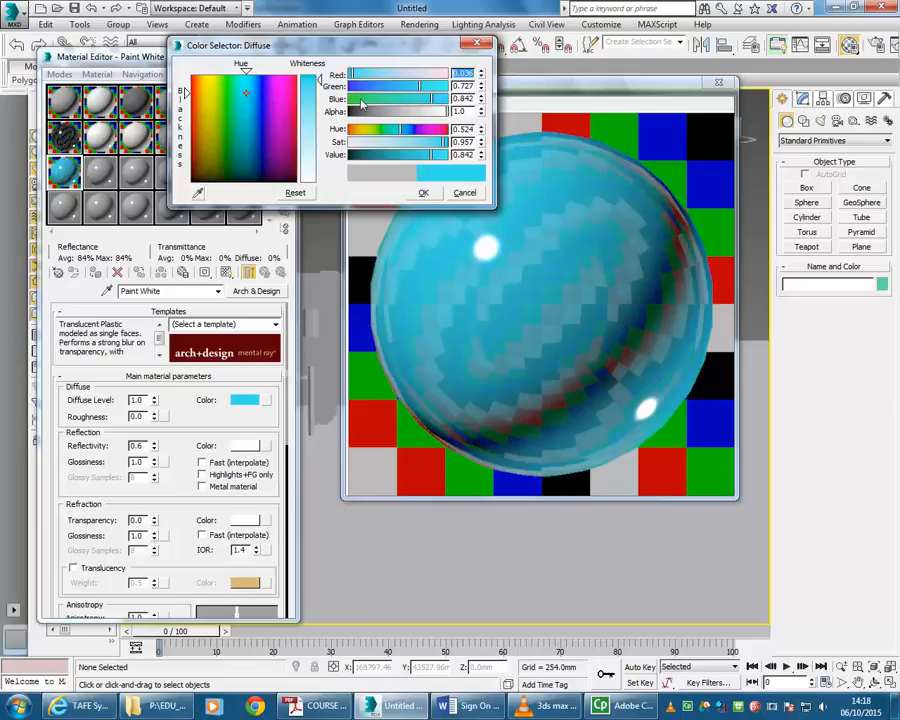
Turn the diffuse color yellow by lowering blue to 0.129 and raising red to 0.906
{"action": "left_click", "coordinate": [362, 100]}
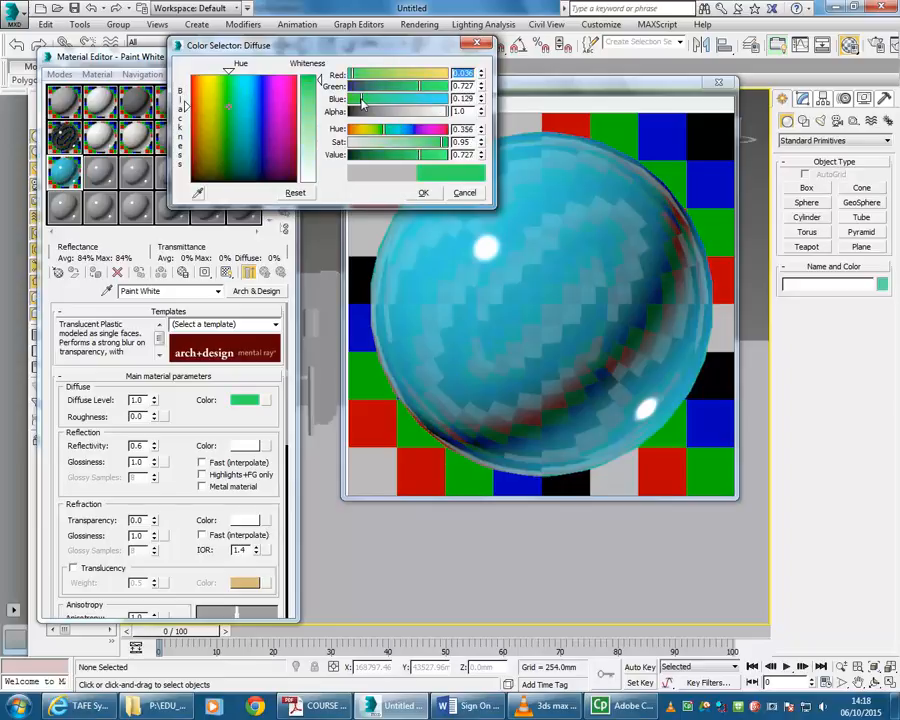
{"action": "left_click", "coordinate": [437, 77]}
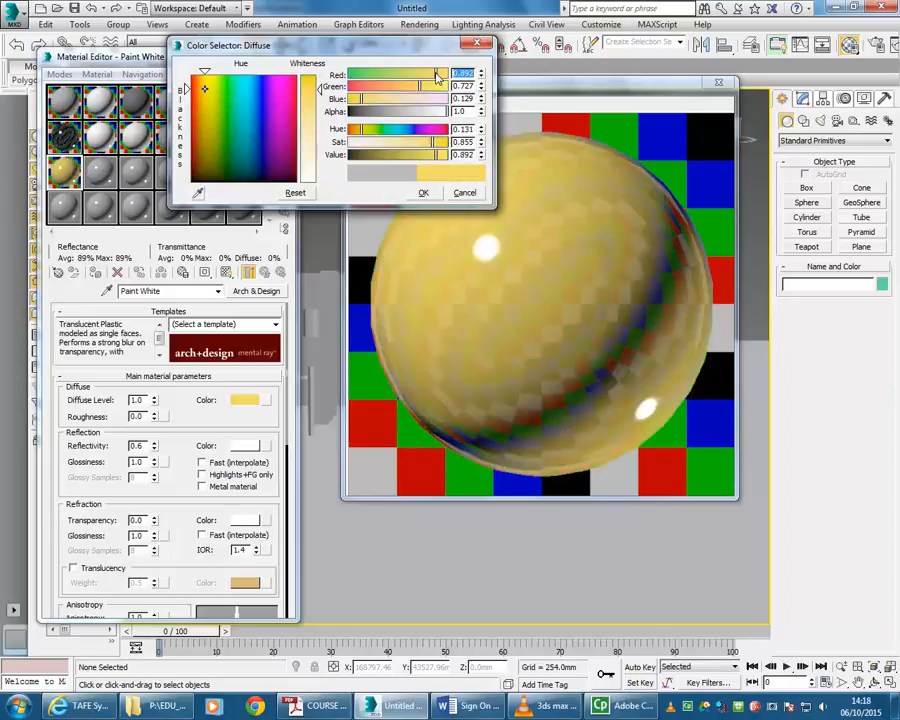
{"action": "left_click_drag", "start_coordinate": [437, 77], "coordinate": [441, 77]}
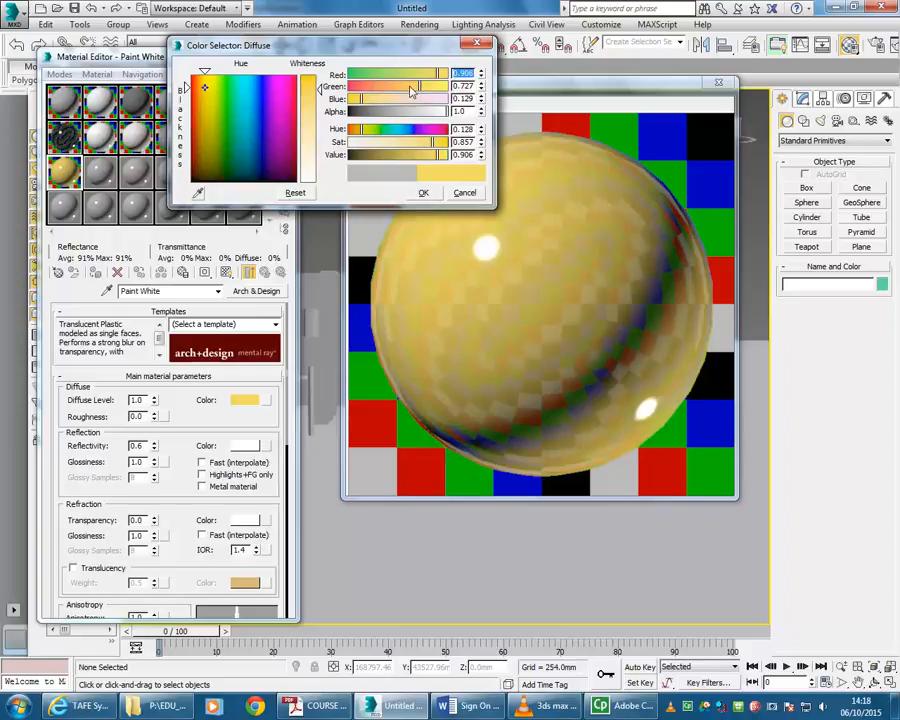
Shift the diffuse color through red to pink, with green at 0.273 and blue at 0.511
{"action": "left_click", "coordinate": [358, 88]}
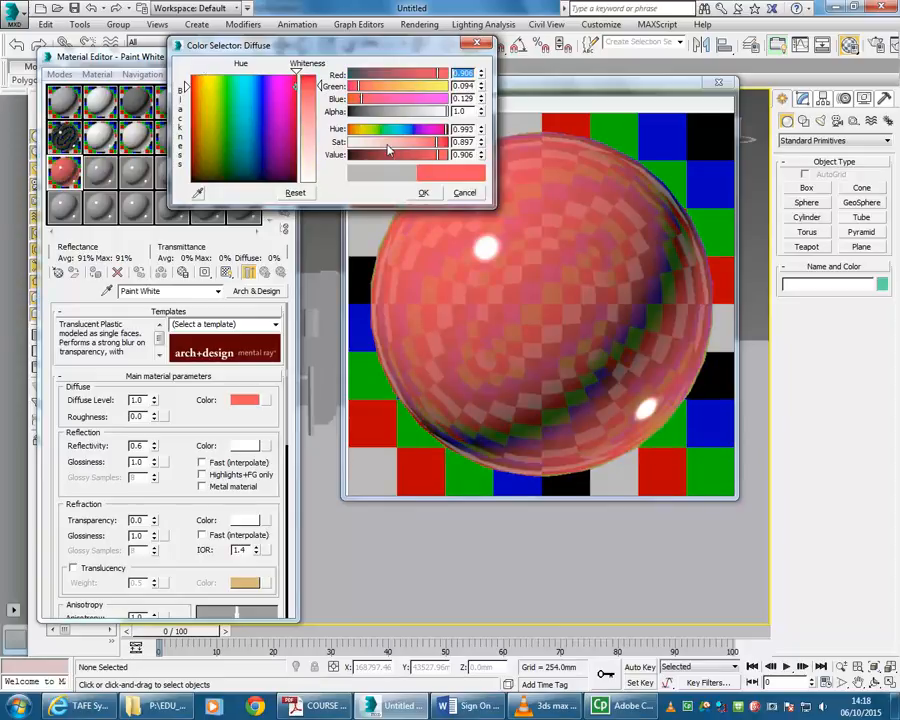
{"action": "left_click", "coordinate": [353, 88]}
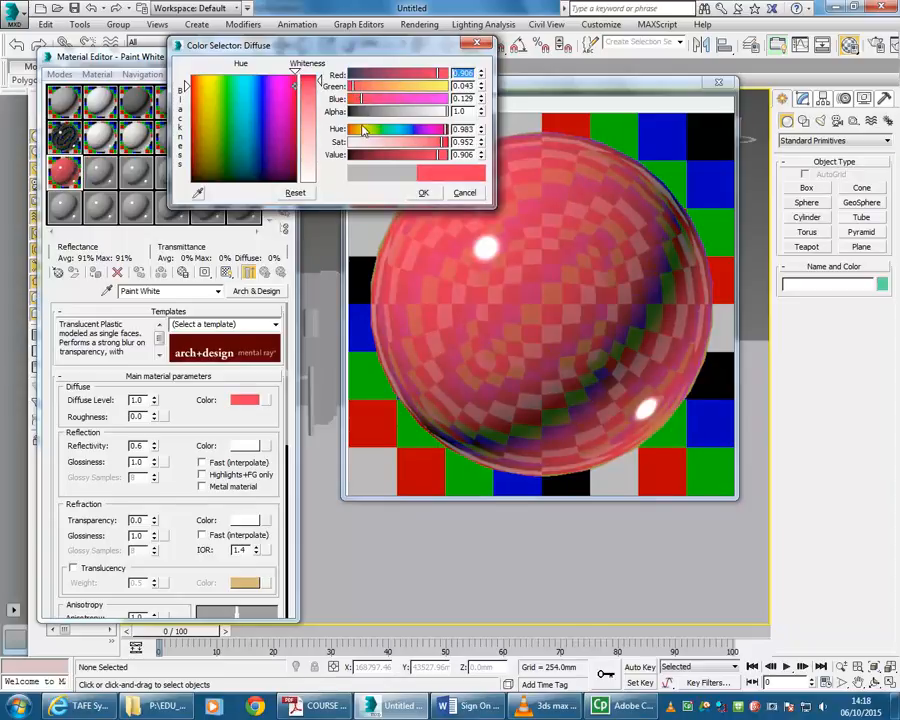
{"action": "mouse_move", "coordinate": [362, 99]}
{"action": "left_mouse_down"}
{"action": "mouse_move", "coordinate": [404, 100]}
{"action": "mouse_move", "coordinate": [363, 89]}
{"action": "mouse_move", "coordinate": [387, 90]}
{"action": "mouse_move", "coordinate": [376, 88]}
{"action": "left_mouse_up"}
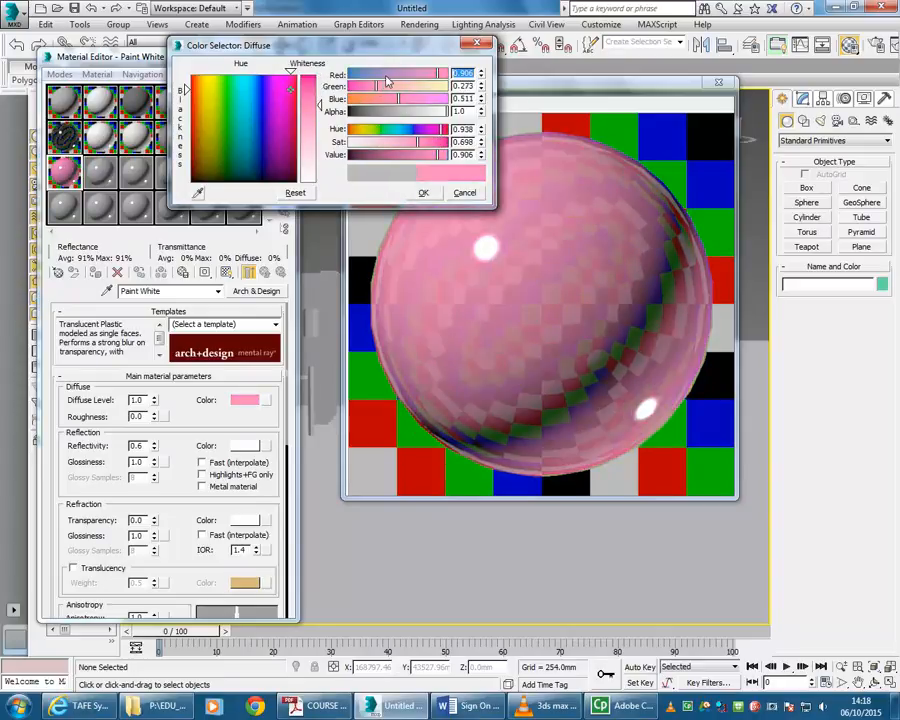
Neutralize Paint White's diffuse color to an off-white with red, green and blue at 0.964, and accept the color
{"action": "left_click_drag", "start_coordinate": [430, 74], "coordinate": [386, 73]}
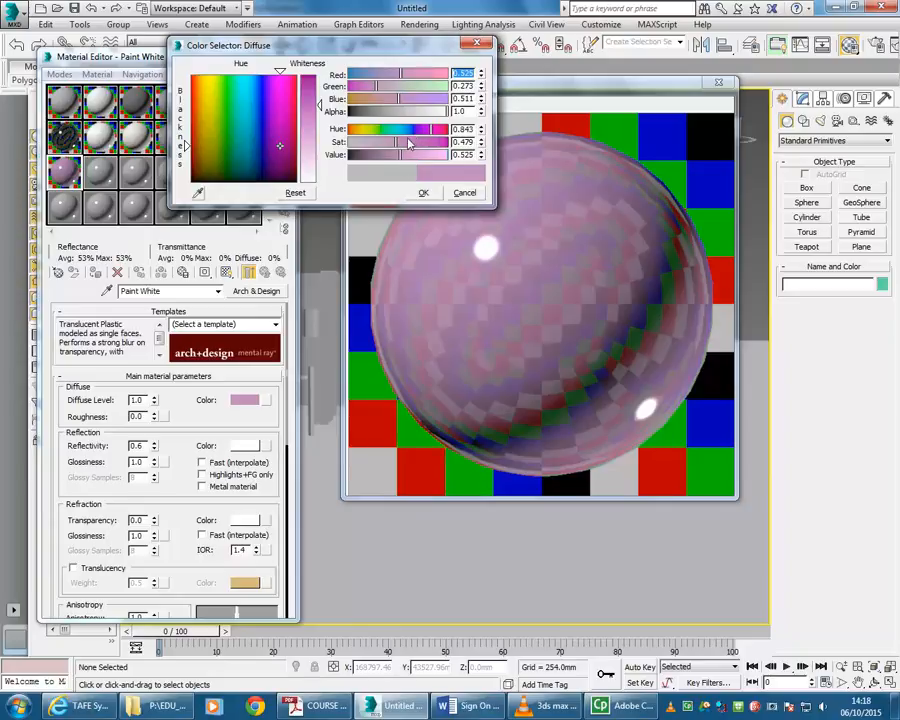
{"action": "left_click_drag", "start_coordinate": [408, 144], "coordinate": [362, 141]}
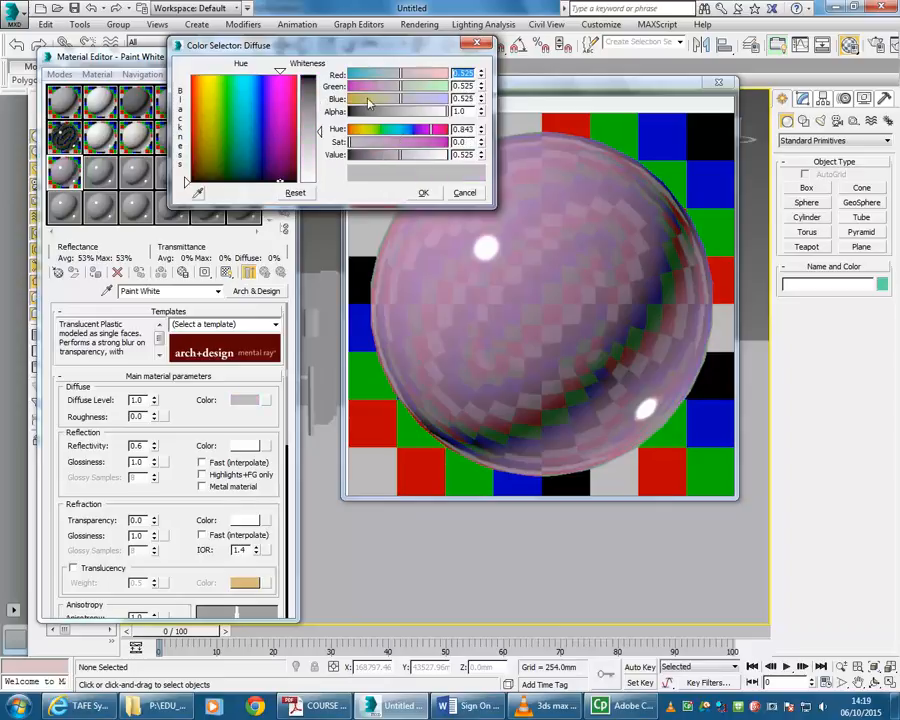
{"action": "left_click", "coordinate": [446, 75]}
{"action": "left_click", "coordinate": [445, 87]}
{"action": "left_click", "coordinate": [443, 100]}
{"action": "left_click", "coordinate": [445, 75]}
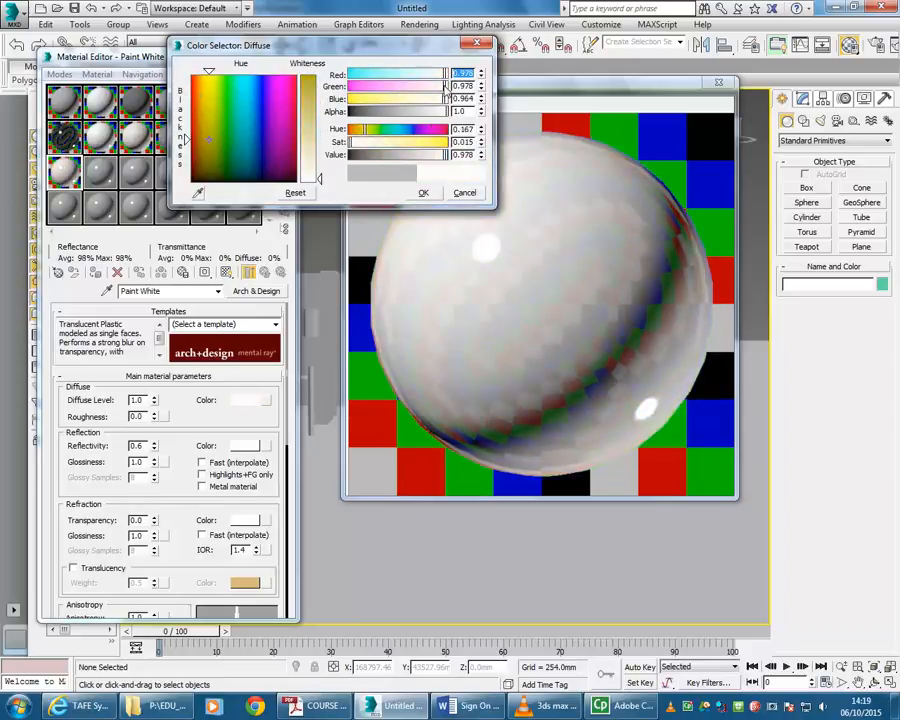
{"action": "left_click", "coordinate": [444, 100]}
{"action": "left_click_drag", "start_coordinate": [444, 100], "coordinate": [445, 100]}
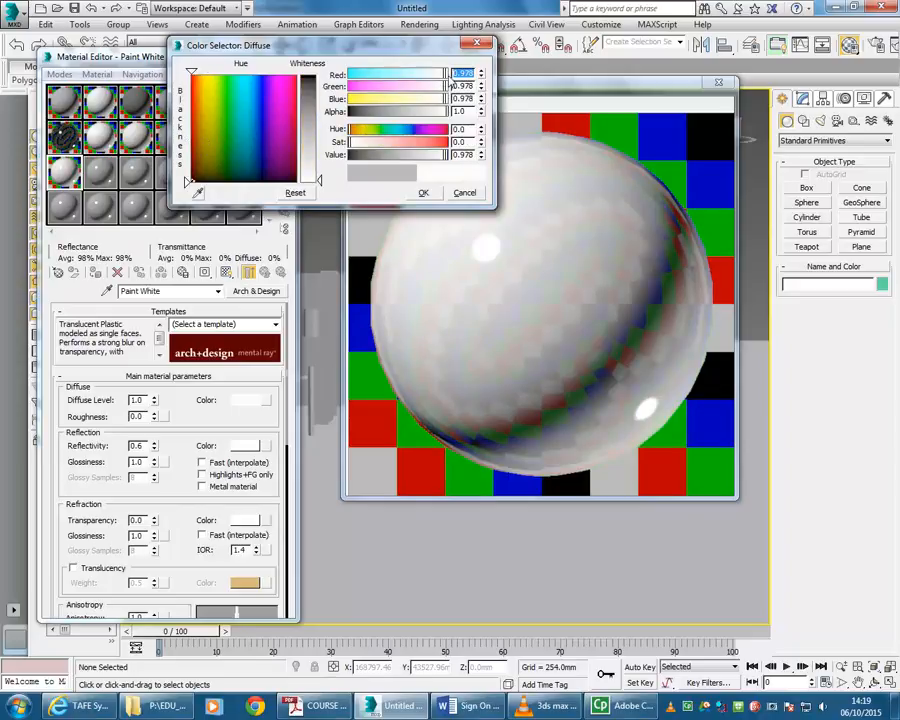
{"action": "left_click_drag", "start_coordinate": [443, 157], "coordinate": [443, 156]}
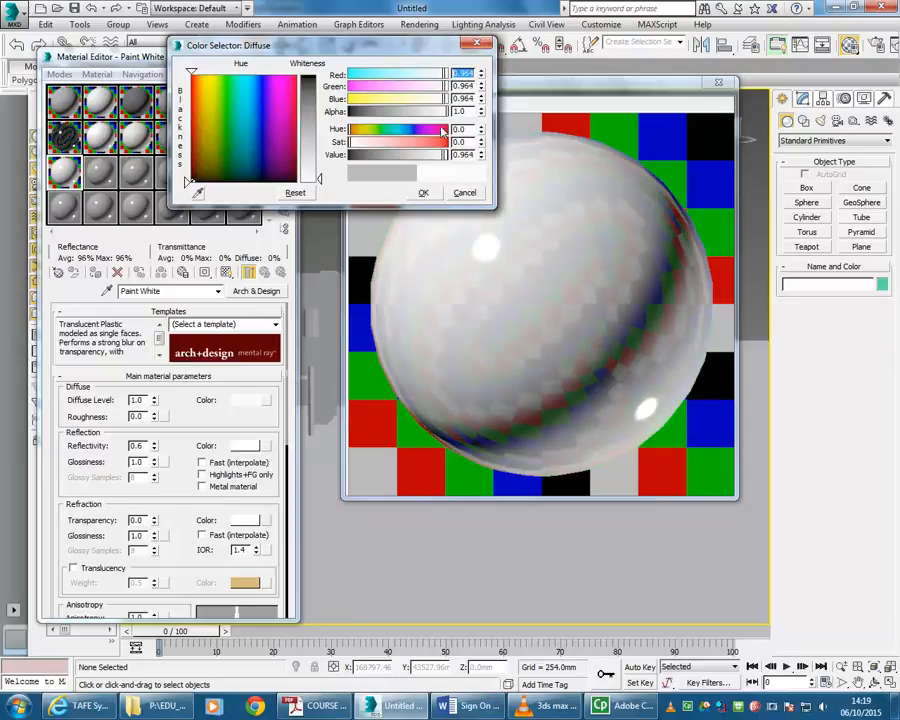
{"action": "left_click", "coordinate": [424, 194]}
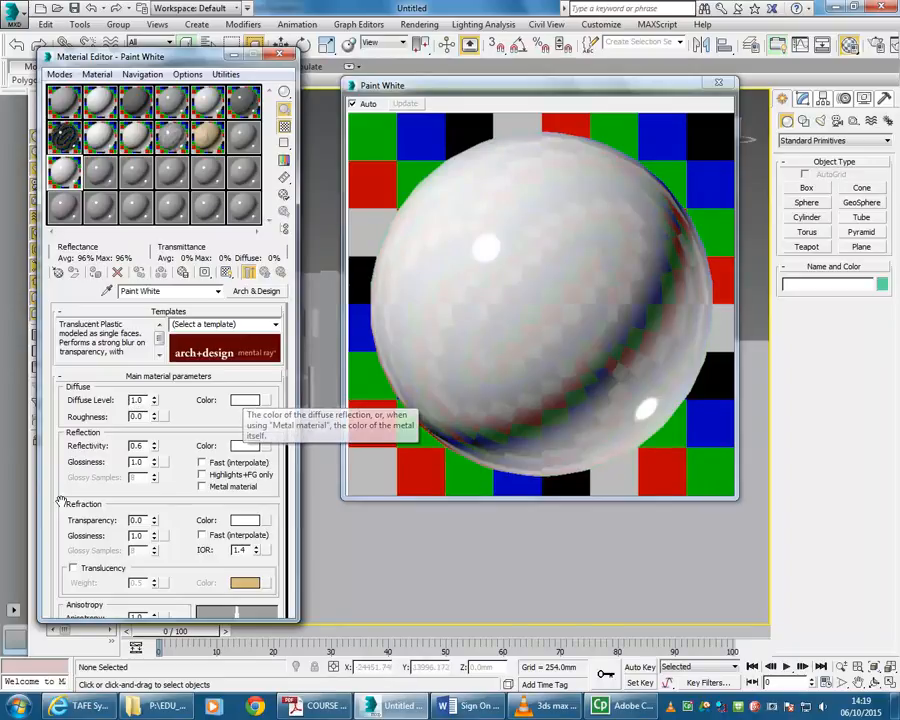
Lower Paint White's reflectivity to 0.03, and raise it to 1.0 to compare the reflections
{"action": "left_click_drag", "start_coordinate": [70, 490], "coordinate": [75, 468]}
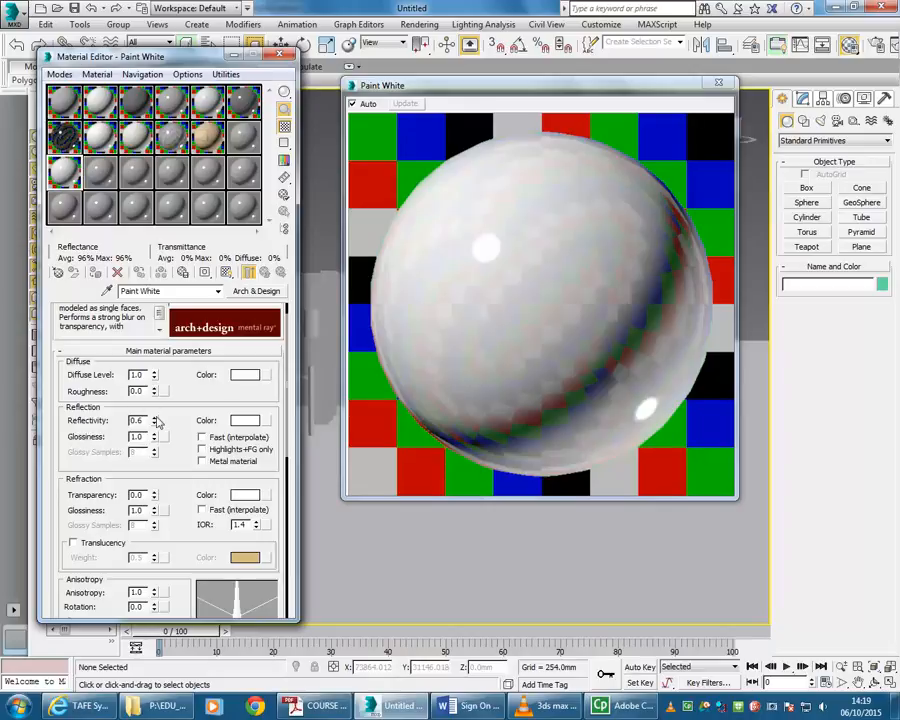
{"action": "left_click_drag", "start_coordinate": [154, 422], "coordinate": [154, 455]}
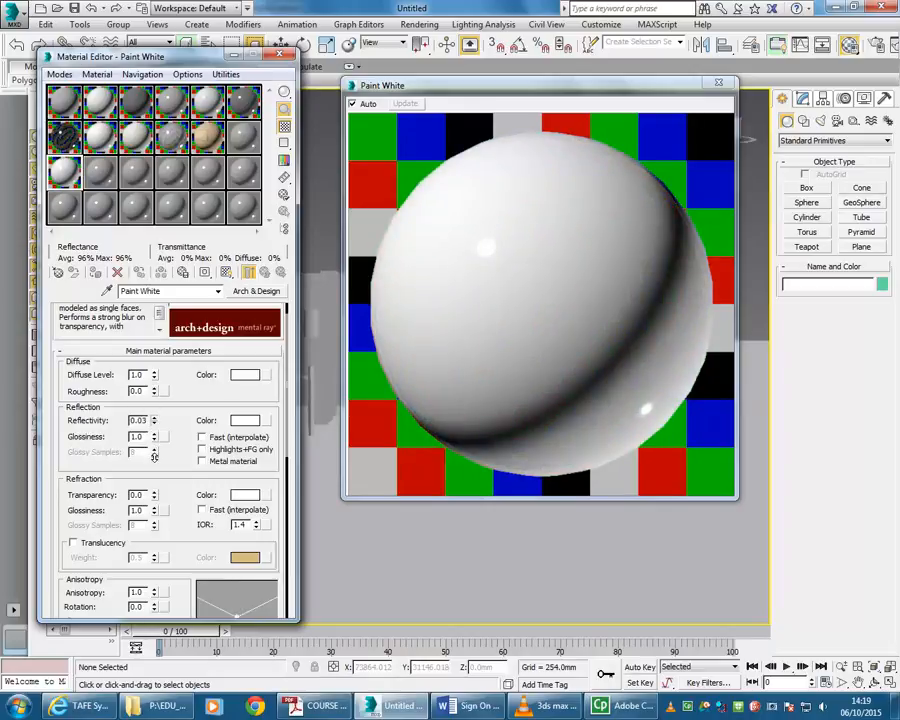
{"action": "left_click_drag", "start_coordinate": [154, 455], "coordinate": [154, 375]}
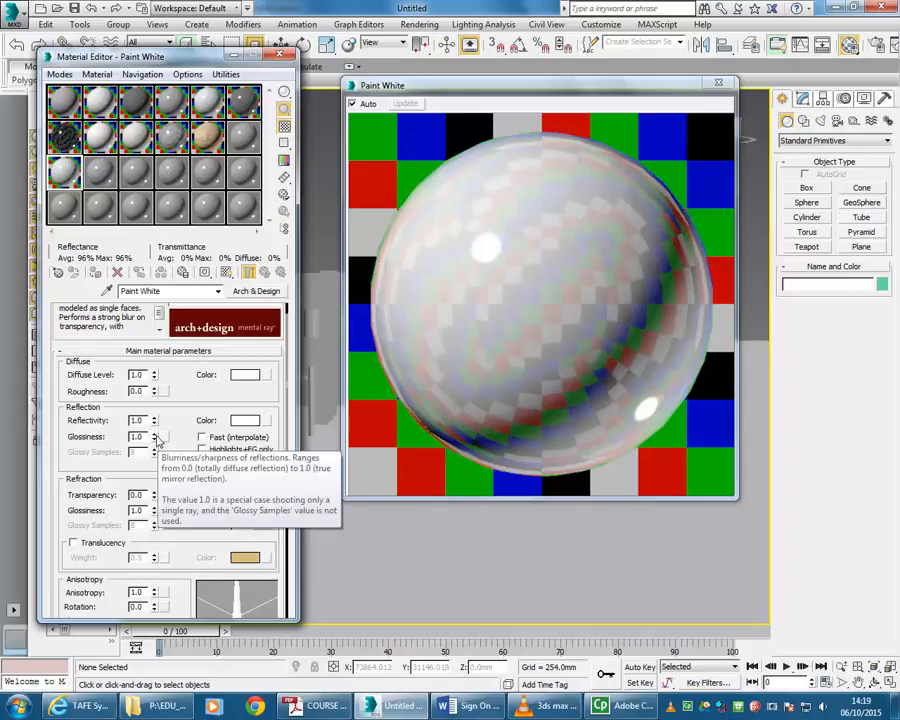
Reduce the reflection glossiness through 0.61, 0.32 and 0.2, and bring it to 0.24
{"action": "left_click_drag", "start_coordinate": [155, 440], "coordinate": [156, 460]}
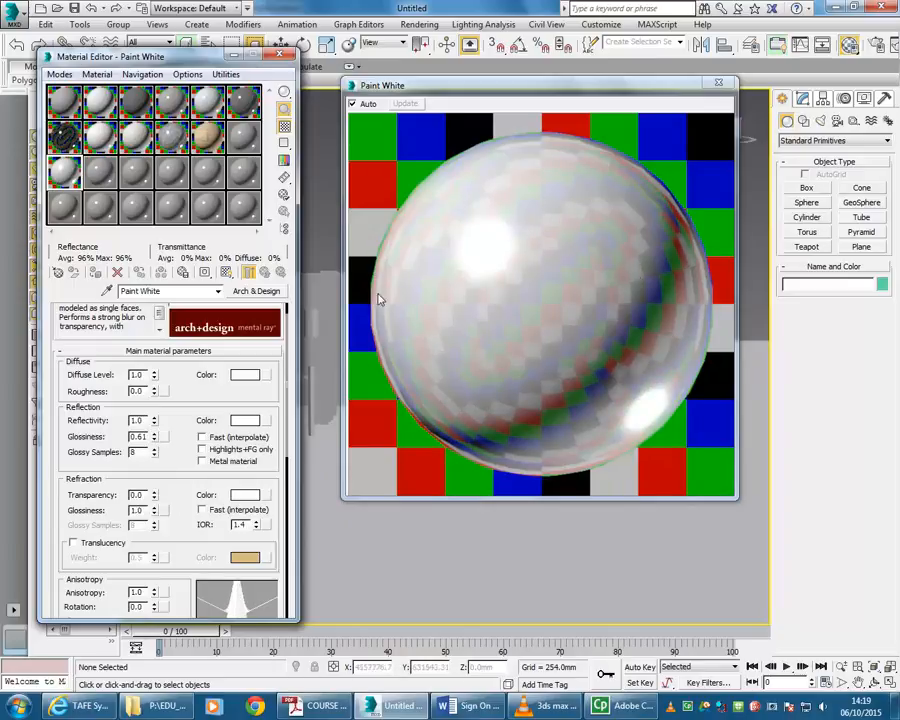
{"action": "left_click_drag", "start_coordinate": [155, 437], "coordinate": [156, 469]}
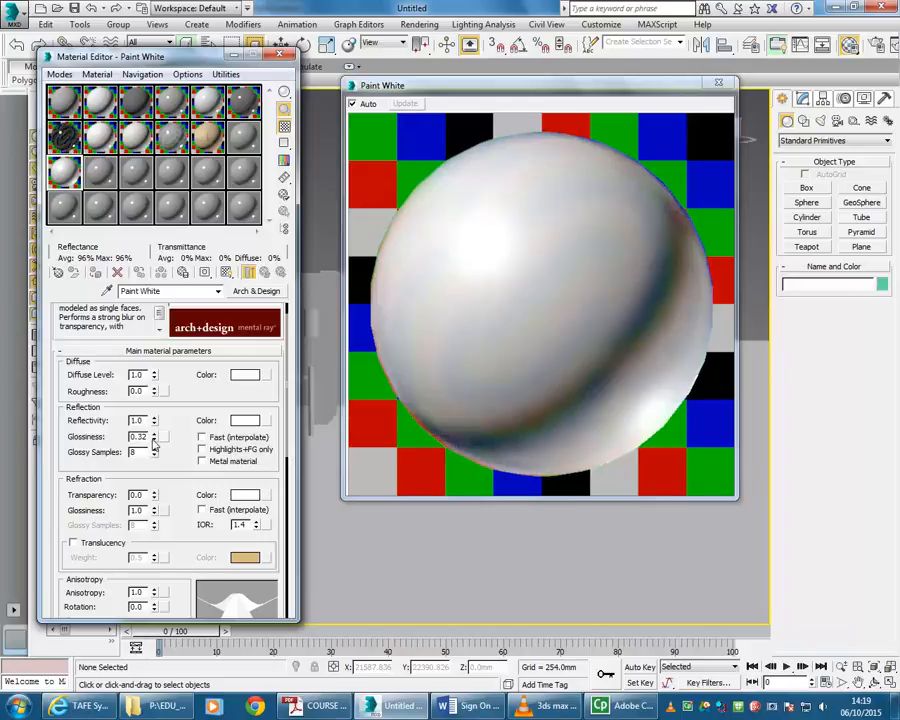
{"action": "left_click_drag", "start_coordinate": [155, 434], "coordinate": [156, 439]}
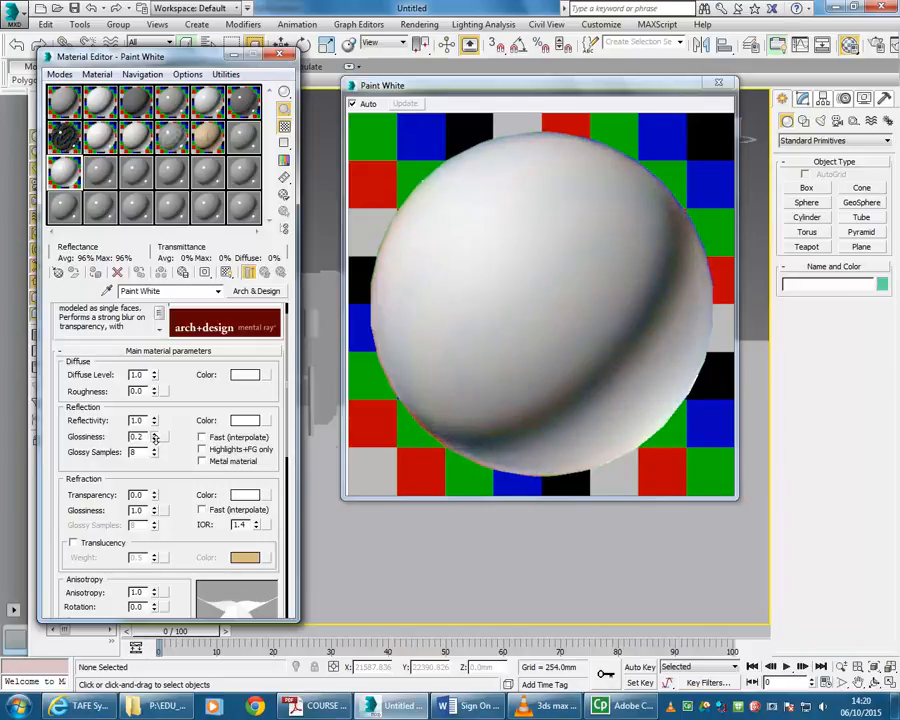
{"action": "left_click_drag", "start_coordinate": [155, 437], "coordinate": [155, 435]}
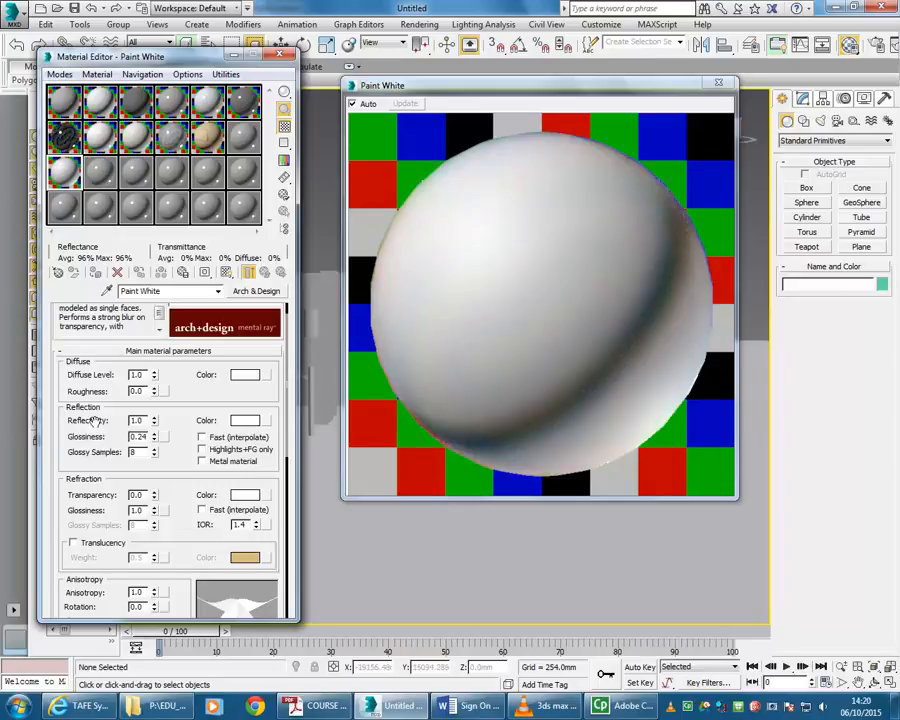
Set Paint White's reflectivity to 0.23 and its reflection glossiness to 0.37
{"action": "left_click", "coordinate": [155, 424]}
{"action": "left_click_drag", "start_coordinate": [155, 424], "coordinate": [157, 455]}
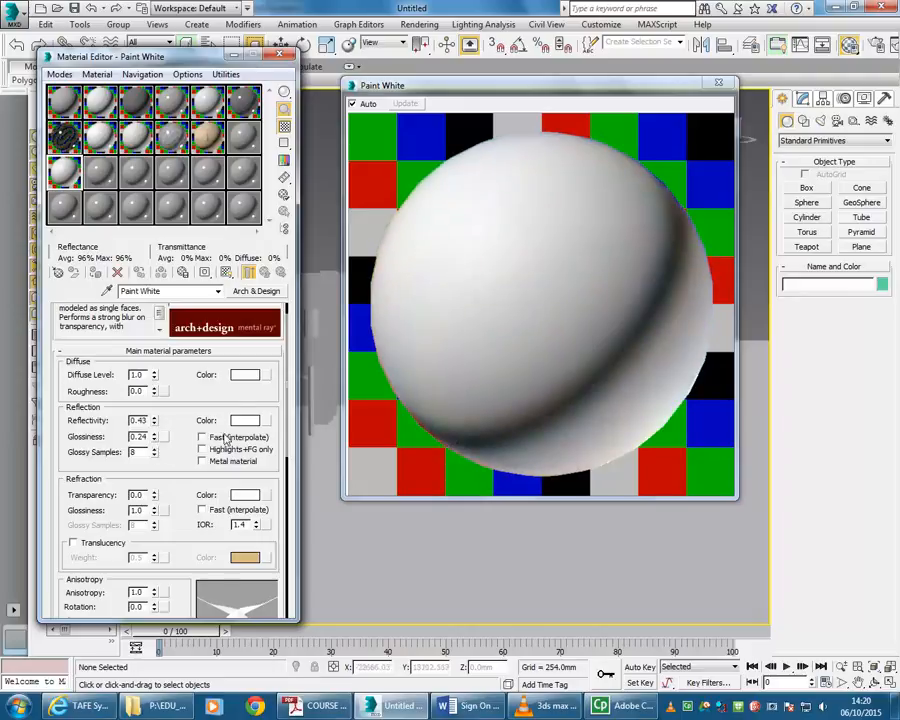
{"action": "left_click_drag", "start_coordinate": [155, 424], "coordinate": [155, 432]}
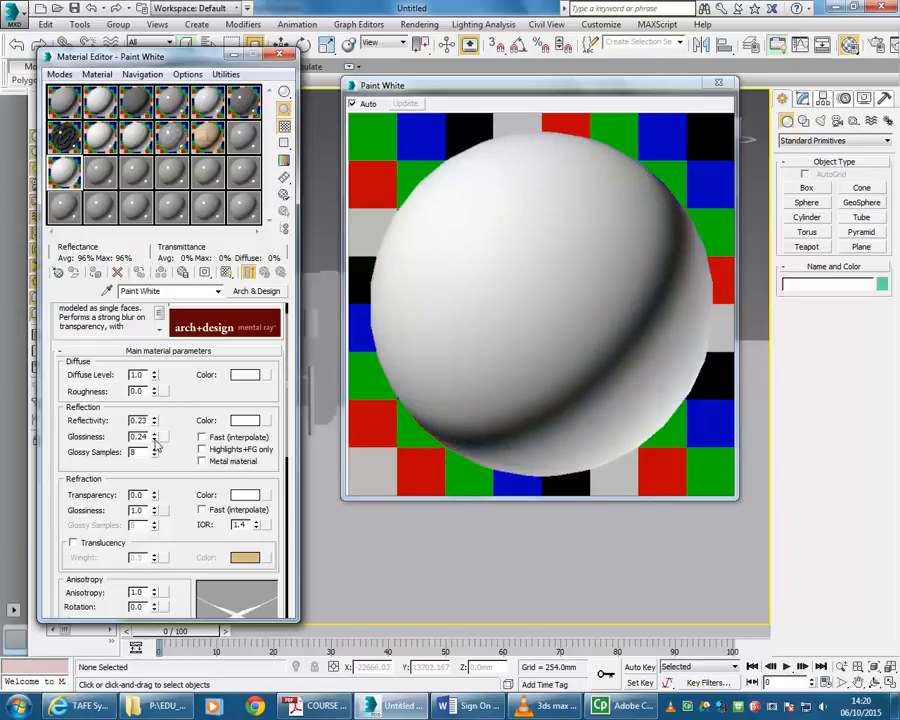
{"action": "mouse_move", "coordinate": [155, 447]}
{"action": "left_mouse_down"}
{"action": "mouse_move", "coordinate": [155, 424]}
{"action": "mouse_move", "coordinate": [155, 451]}
{"action": "left_mouse_up"}
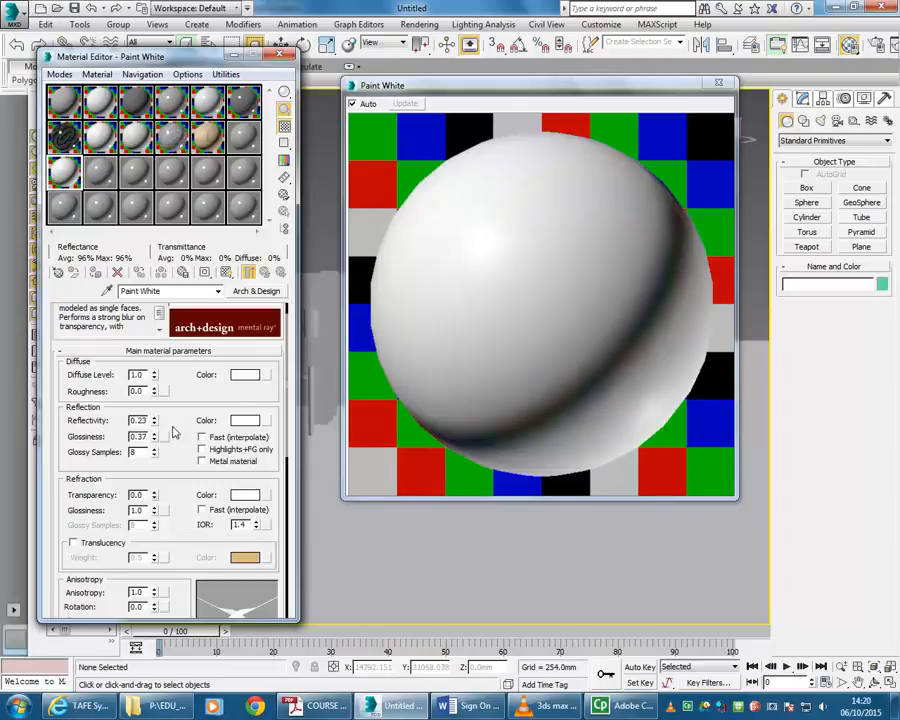
Review the refraction, anisotropy and BRDF settings of the Paint White material
{"action": "left_click_drag", "start_coordinate": [94, 494], "coordinate": [97, 441]}
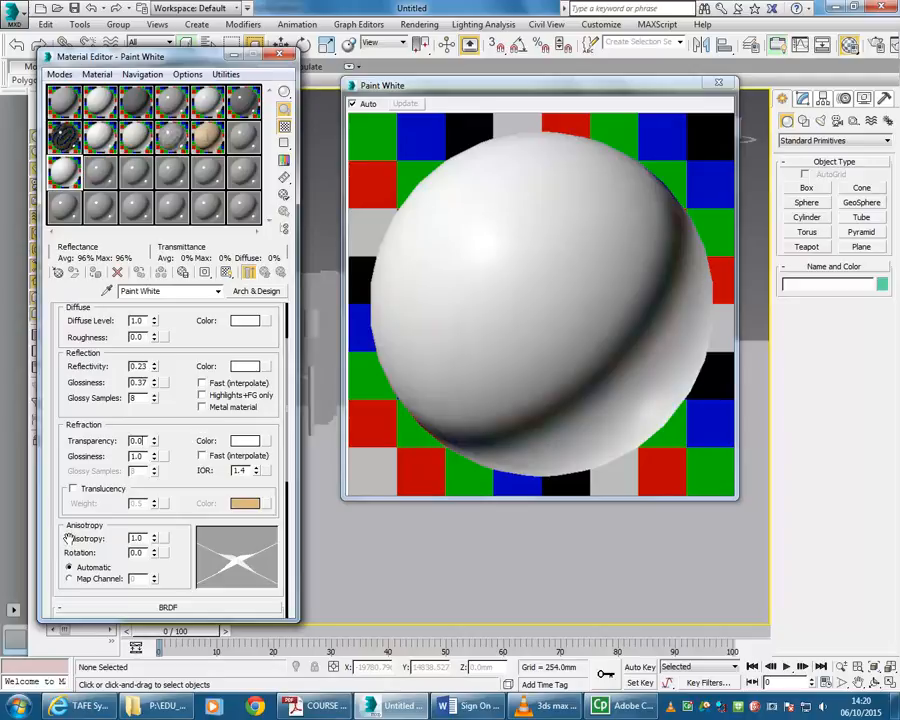
{"action": "scroll", "coordinate": [68, 538], "scroll_direction": "down", "scroll_amount": 3}
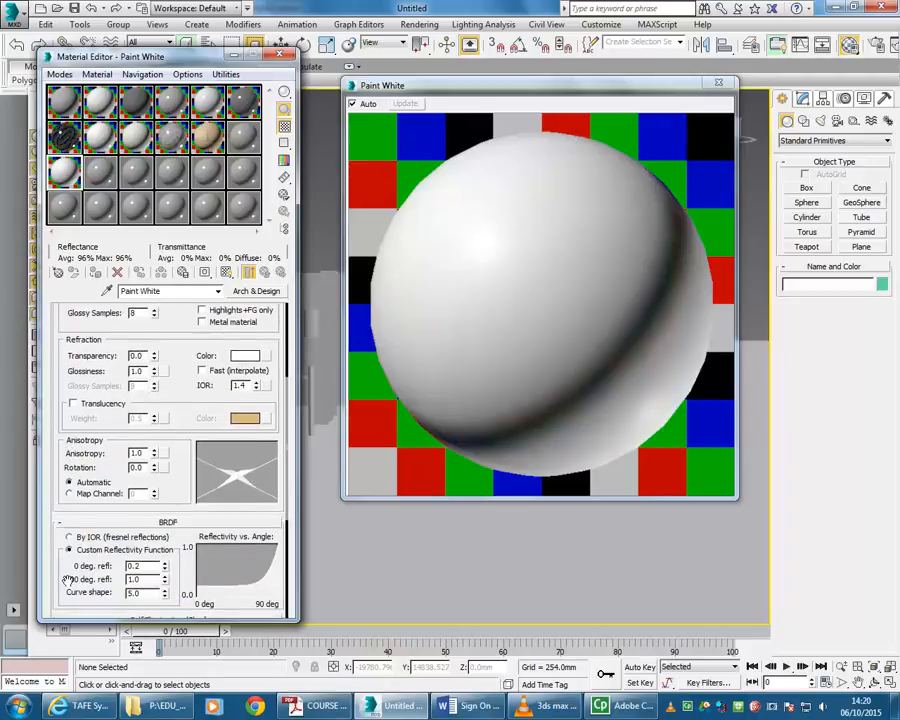
{"action": "left_click_drag", "start_coordinate": [68, 580], "coordinate": [72, 507]}
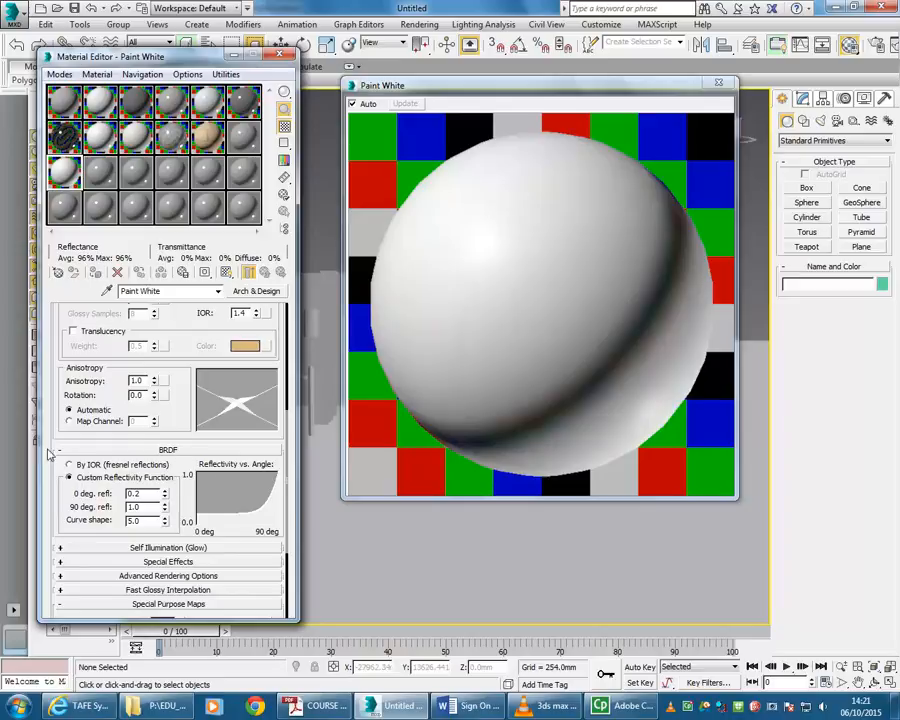
{"action": "left_click_drag", "start_coordinate": [55, 360], "coordinate": [52, 530]}
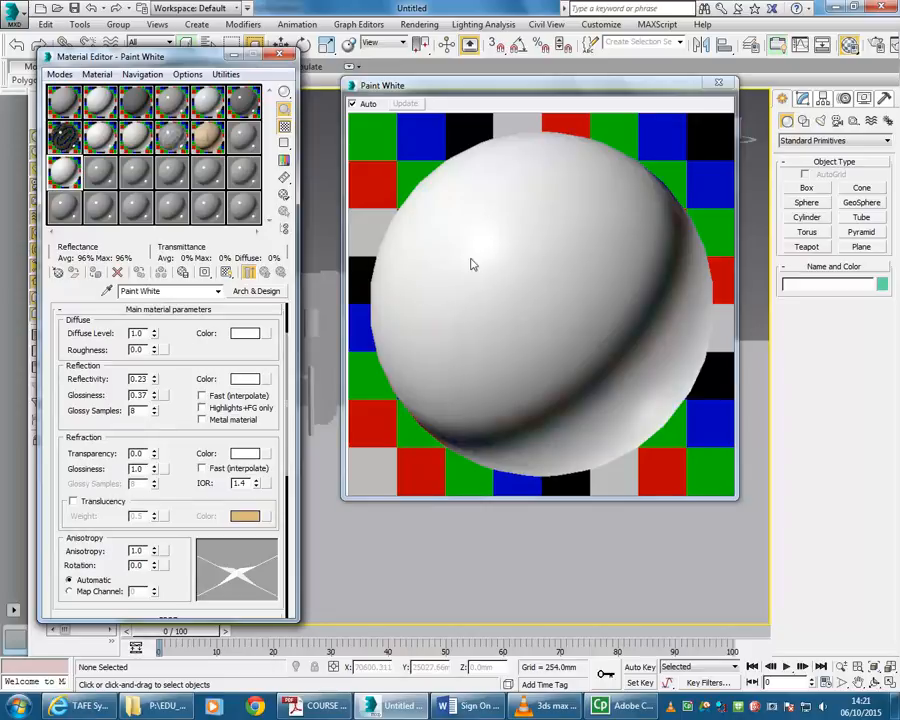
Close the enlarged Paint White preview and isolate the INT-WALLS object of the house
{"action": "left_click", "coordinate": [718, 83]}
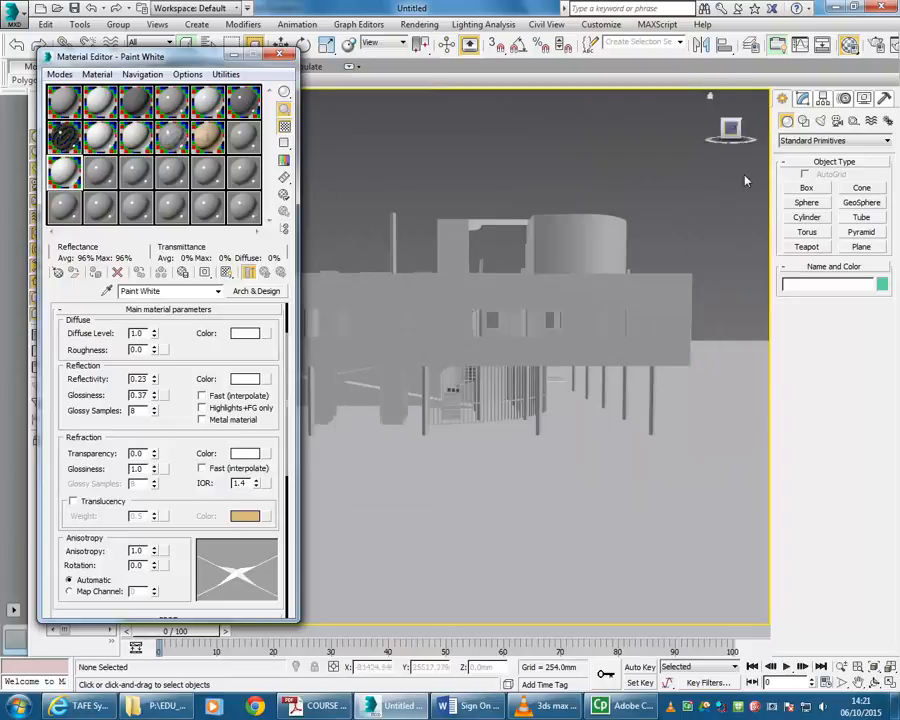
{"action": "left_click", "coordinate": [691, 284]}
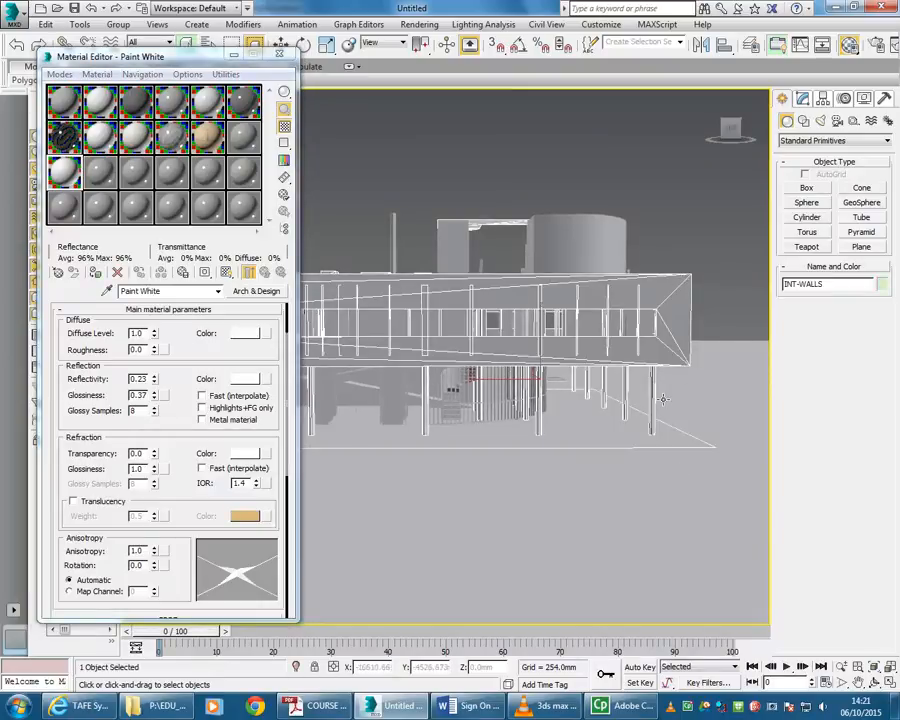
{"action": "right_click", "coordinate": [462, 284]}
{"action": "left_click", "coordinate": [425, 168]}
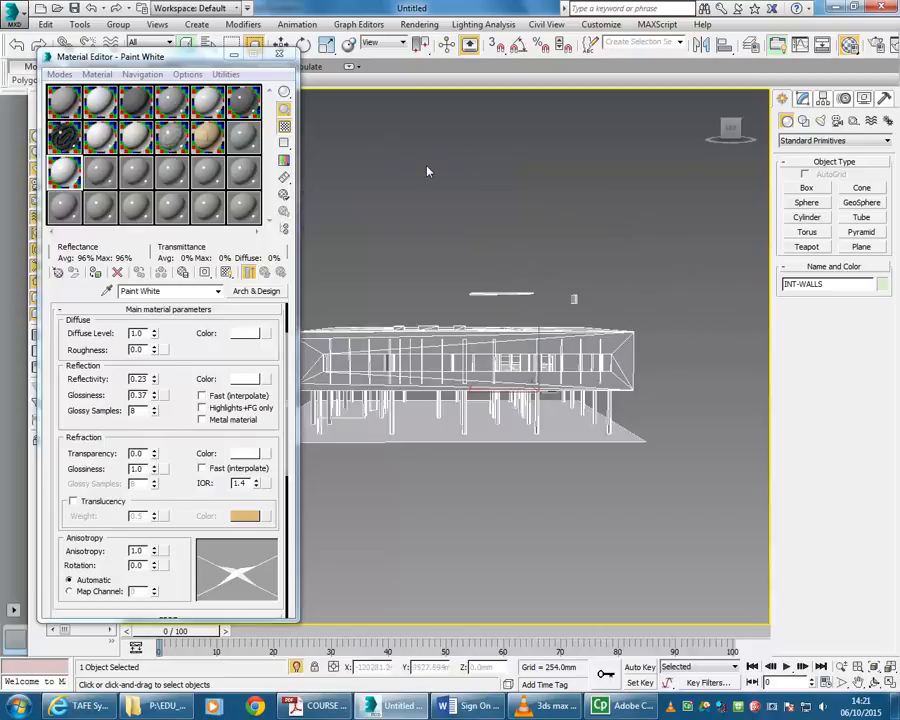
Examine the isolated interior walls at different distances and in the four-viewport layout
{"action": "middle_click_drag", "start_coordinate": [444, 439], "coordinate": [484, 430]}
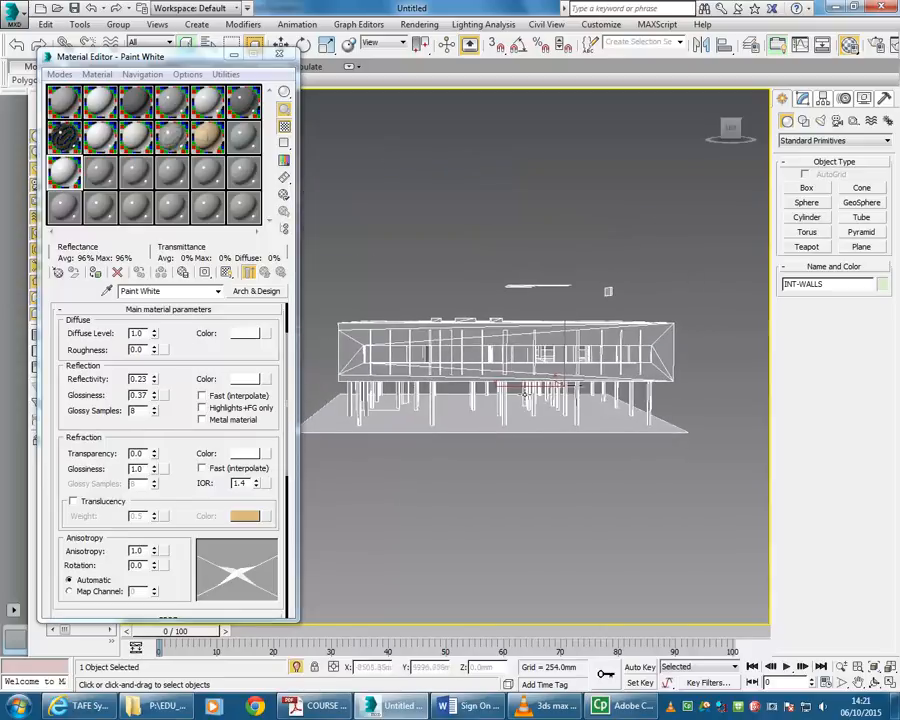
{"action": "scroll", "coordinate": [525, 397], "scroll_direction": "up", "scroll_amount": 3}
{"action": "scroll", "coordinate": [536, 245], "scroll_direction": "up", "scroll_amount": 4}
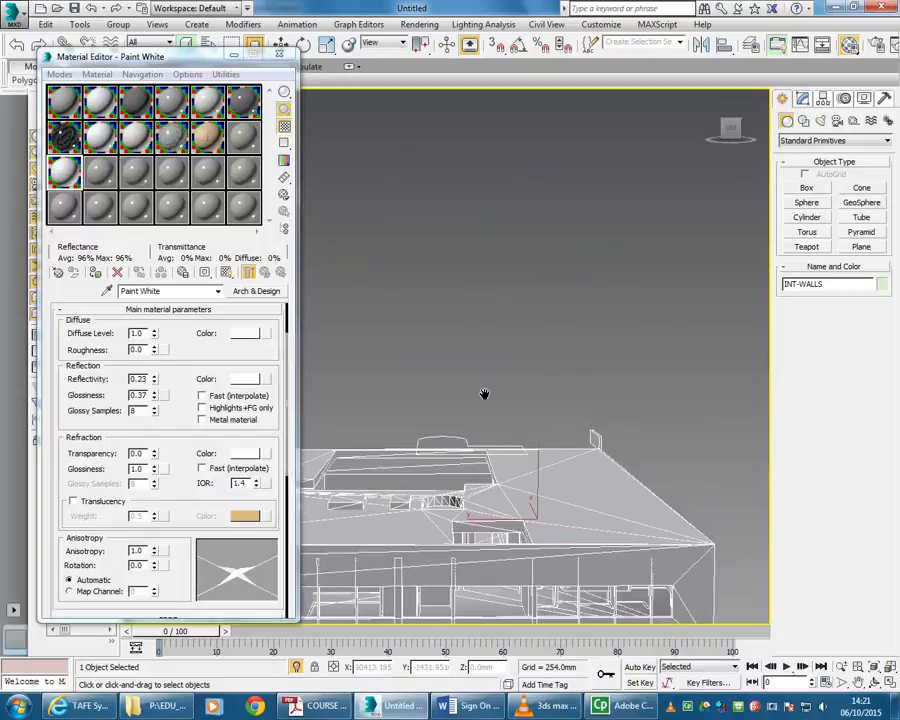
{"action": "scroll", "coordinate": [490, 343], "scroll_direction": "down", "scroll_amount": 6}
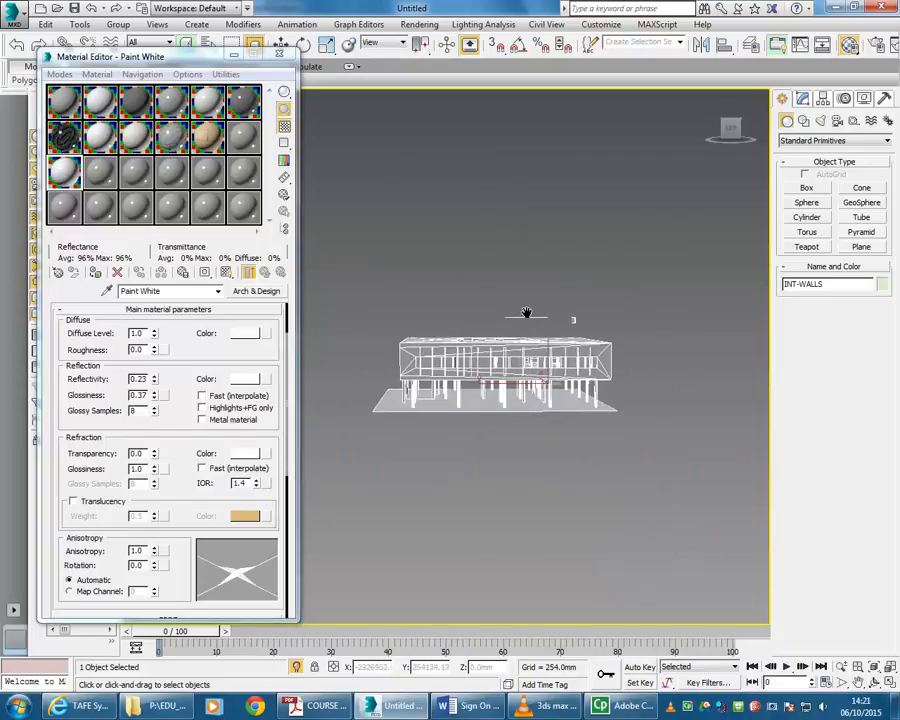
{"action": "scroll", "coordinate": [524, 313], "scroll_direction": "up", "scroll_amount": 2}
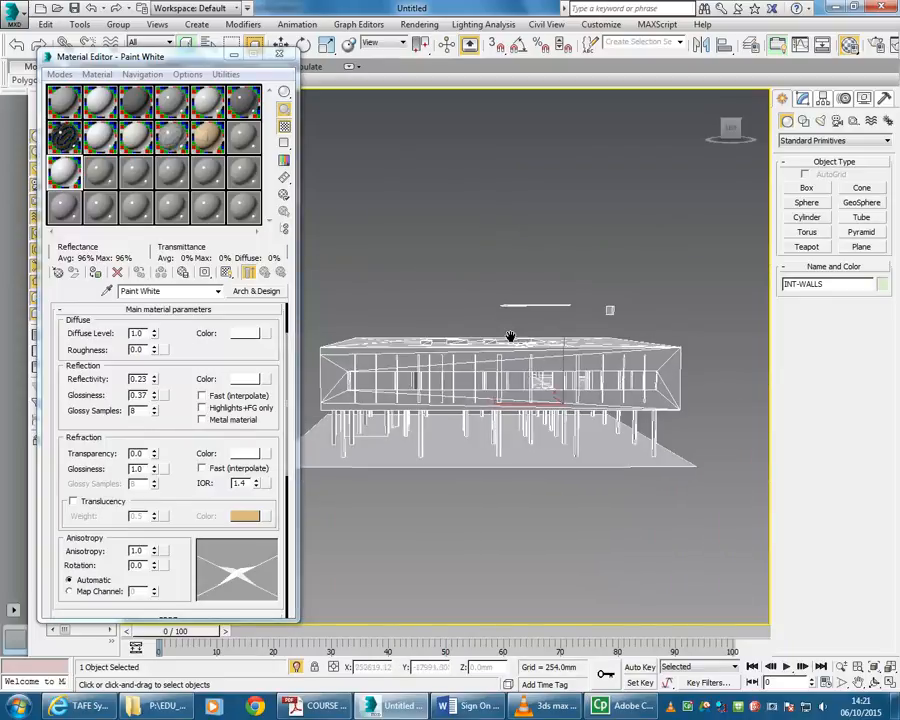
{"action": "left_click", "coordinate": [893, 680]}
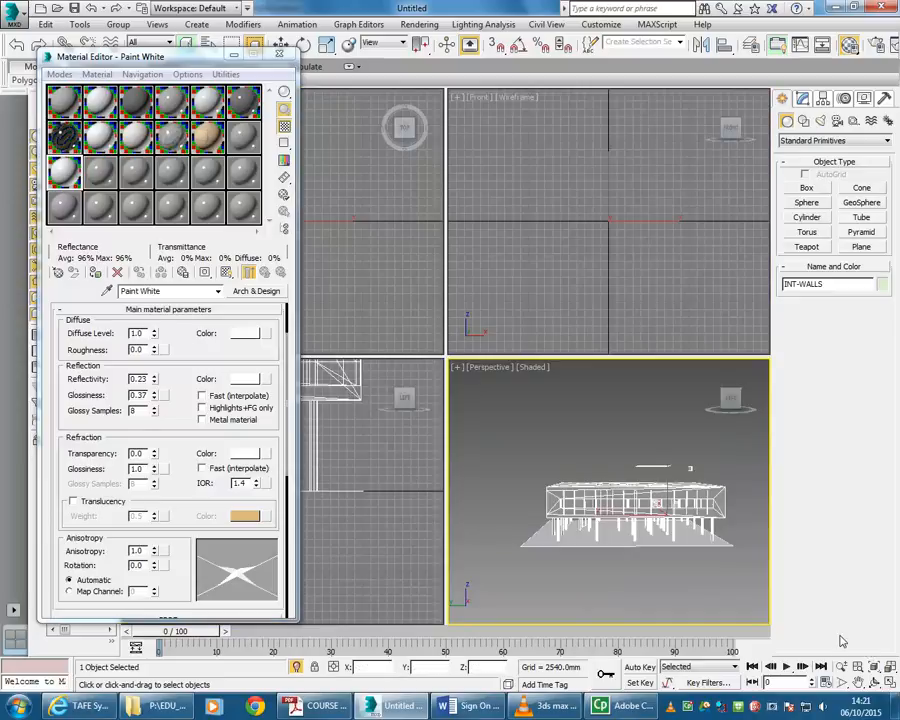
{"action": "left_click", "coordinate": [893, 680]}
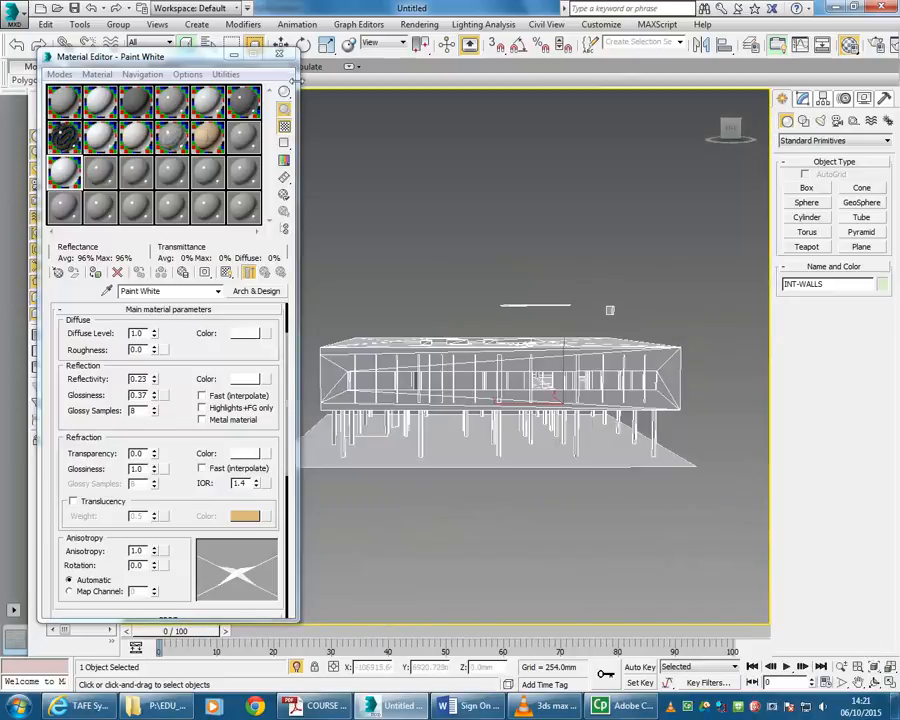
Close the Material Editor and end the isolation of INT-WALLS, keeping the walls selected
{"action": "left_click", "coordinate": [279, 55]}
{"action": "right_click", "coordinate": [325, 196]}
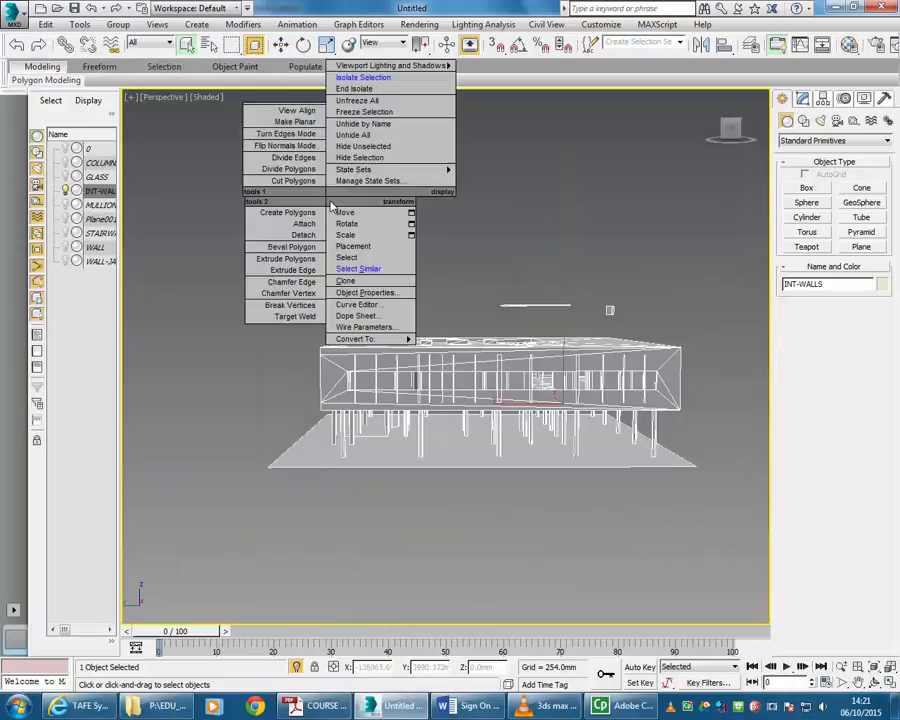
{"action": "left_click", "coordinate": [350, 88]}
{"action": "left_click", "coordinate": [713, 333]}
{"action": "left_click", "coordinate": [681, 303]}
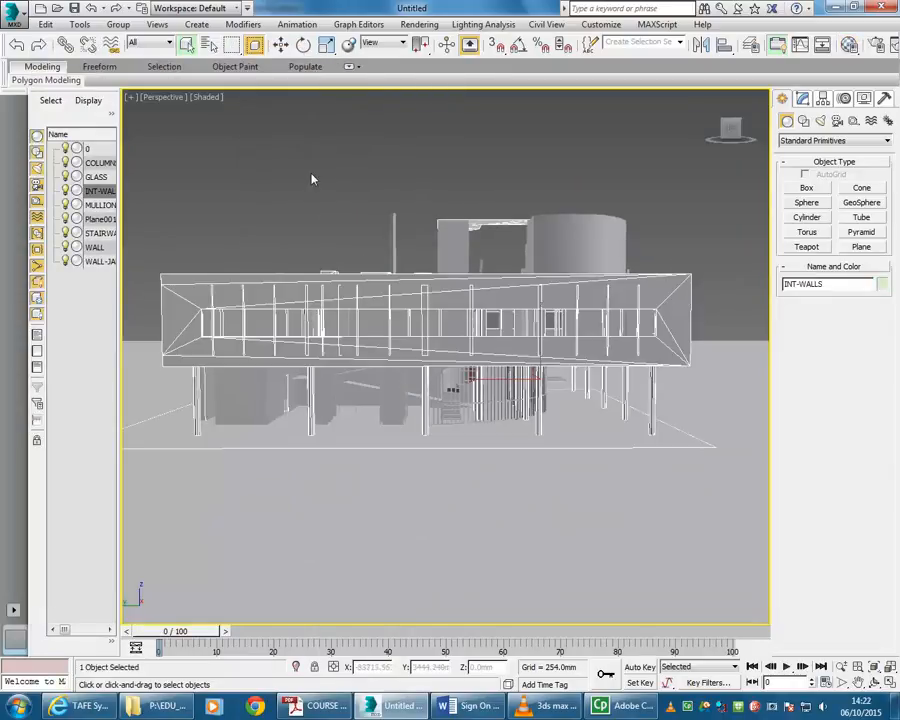
Isolate the INT-WALLS object again, clear the selection, and reselect the walls
{"action": "right_click", "coordinate": [309, 146]}
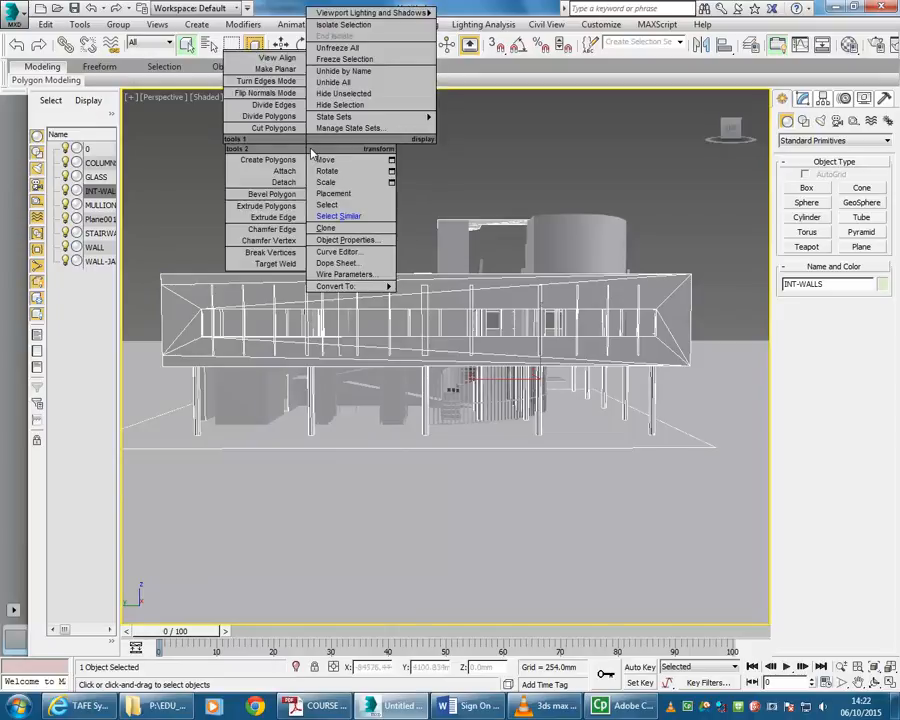
{"action": "left_click", "coordinate": [331, 27]}
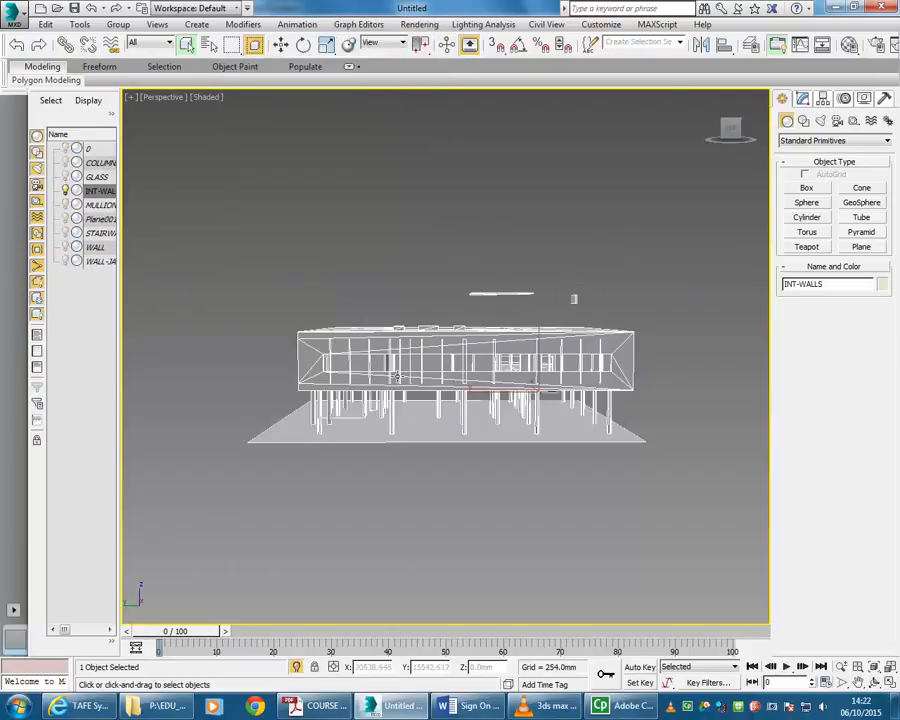
{"action": "left_click", "coordinate": [560, 512]}
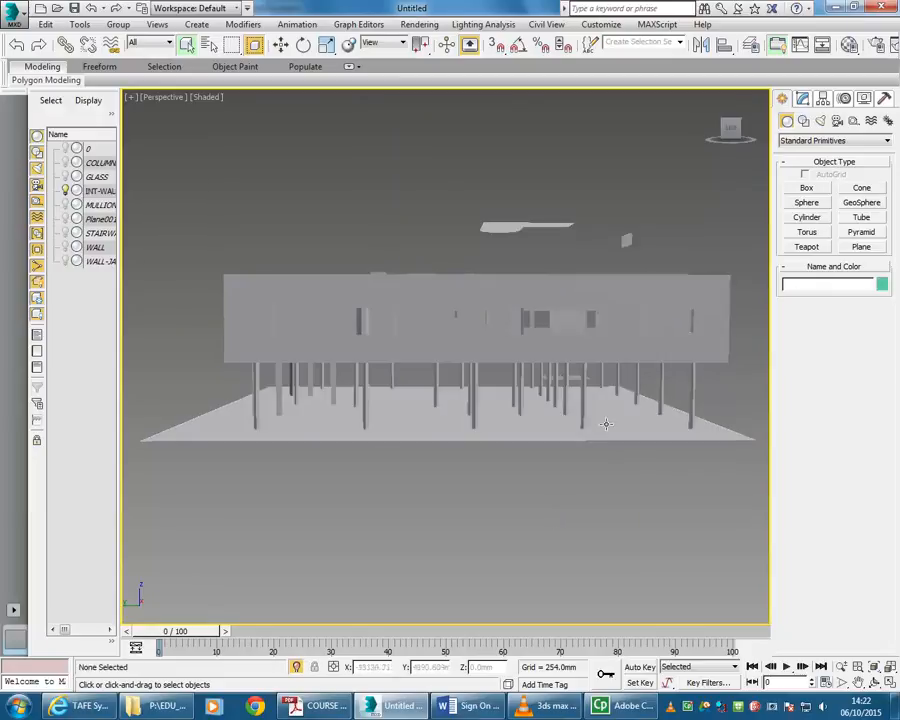
{"action": "left_click", "coordinate": [466, 295]}
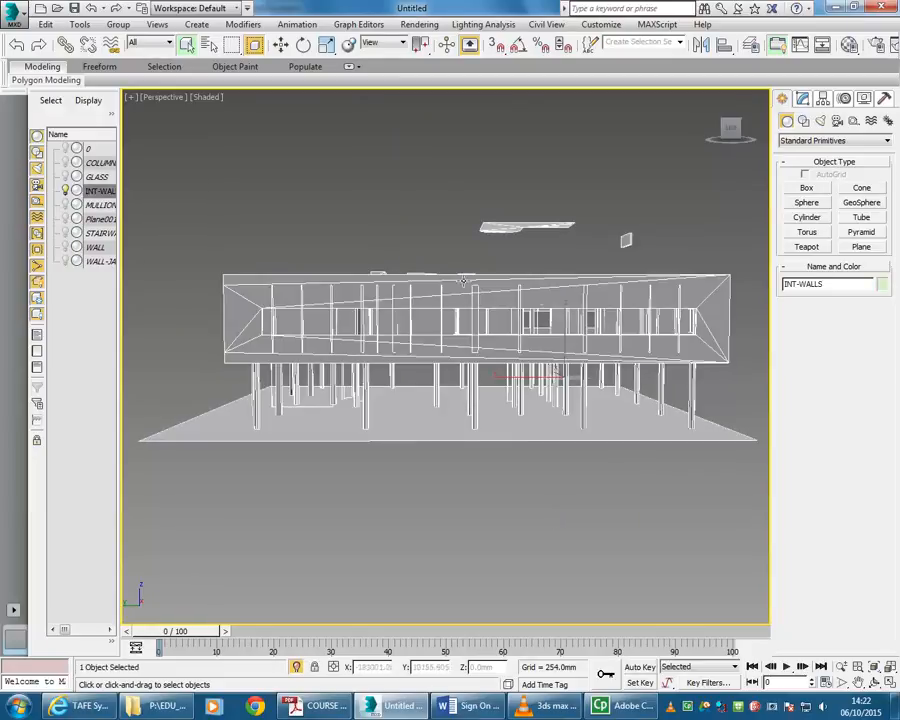
Clear and reselect the isolated INT-WALLS mesh and convert it to an Editable Poly
{"action": "left_click", "coordinate": [694, 378]}
{"action": "left_click_drag", "start_coordinate": [708, 377], "coordinate": [222, 383]}
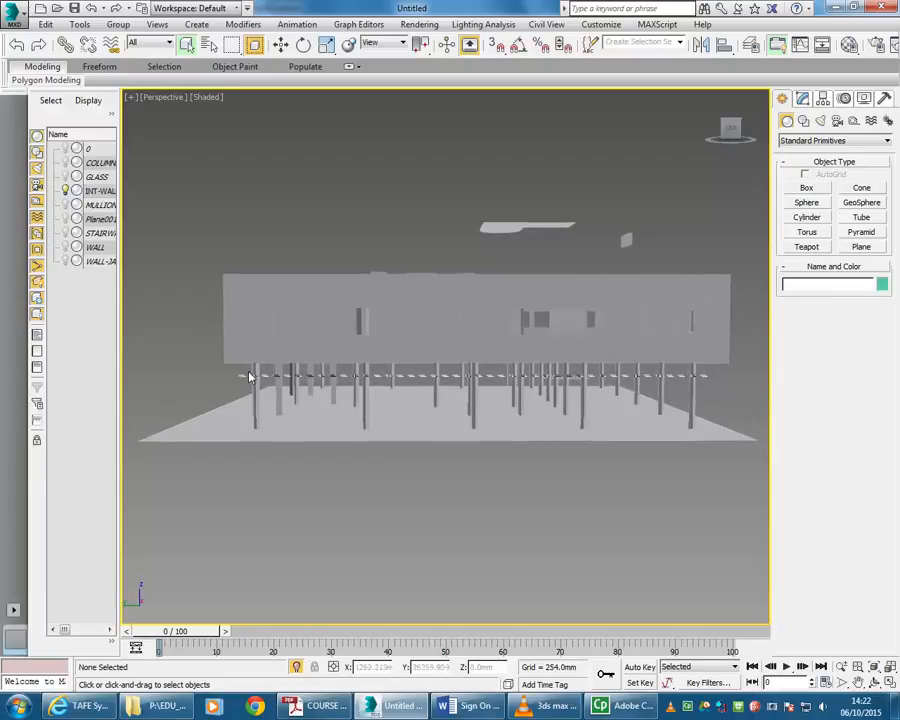
{"action": "left_click", "coordinate": [802, 99]}
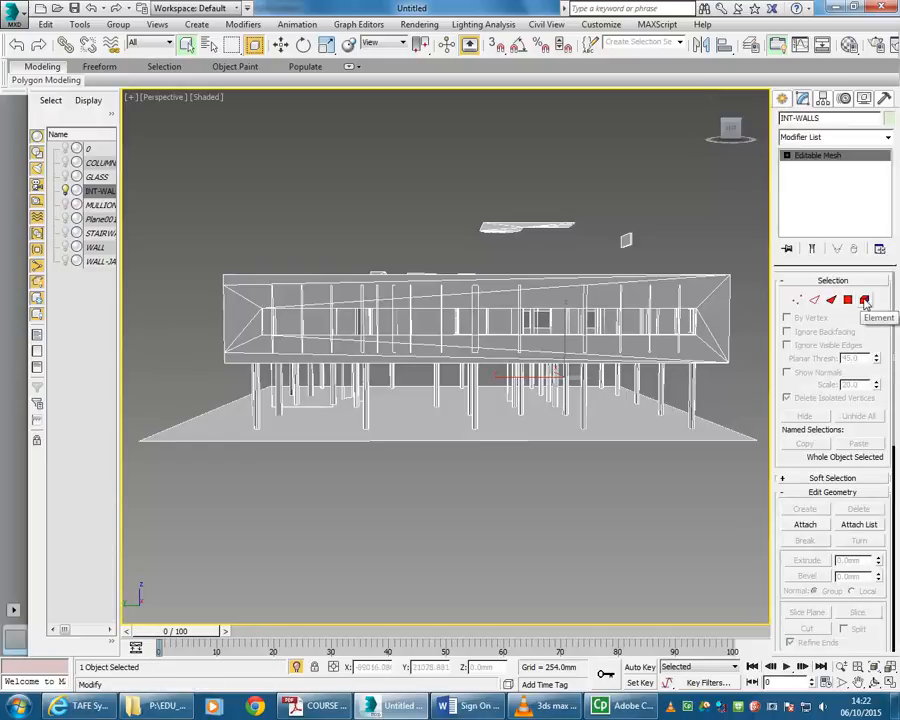
{"action": "right_click", "coordinate": [445, 264]}
{"action": "mouse_move", "coordinate": [472, 404]}
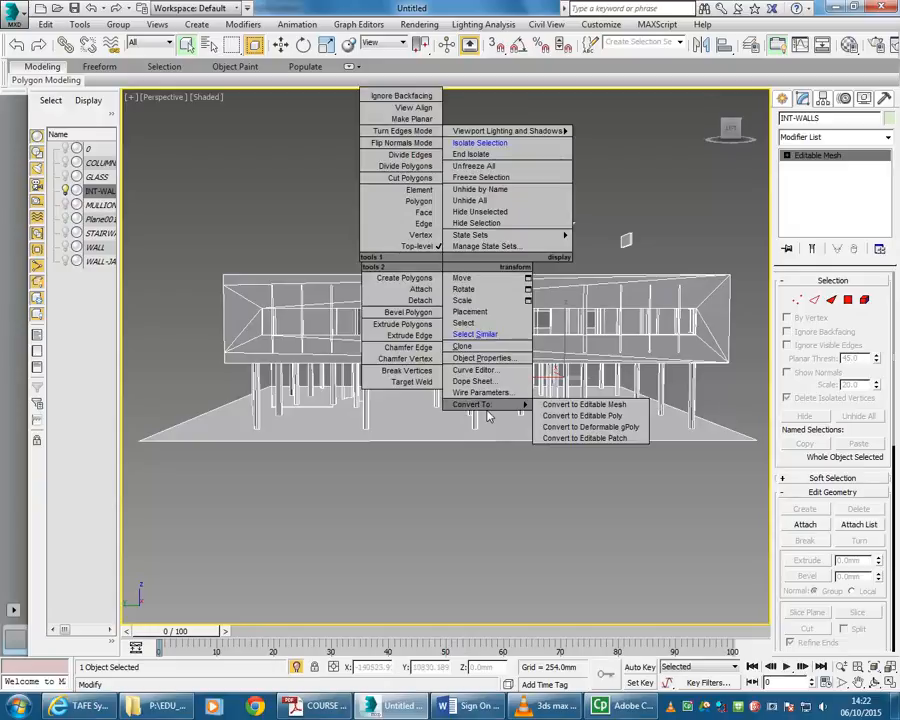
{"action": "left_click", "coordinate": [580, 417]}
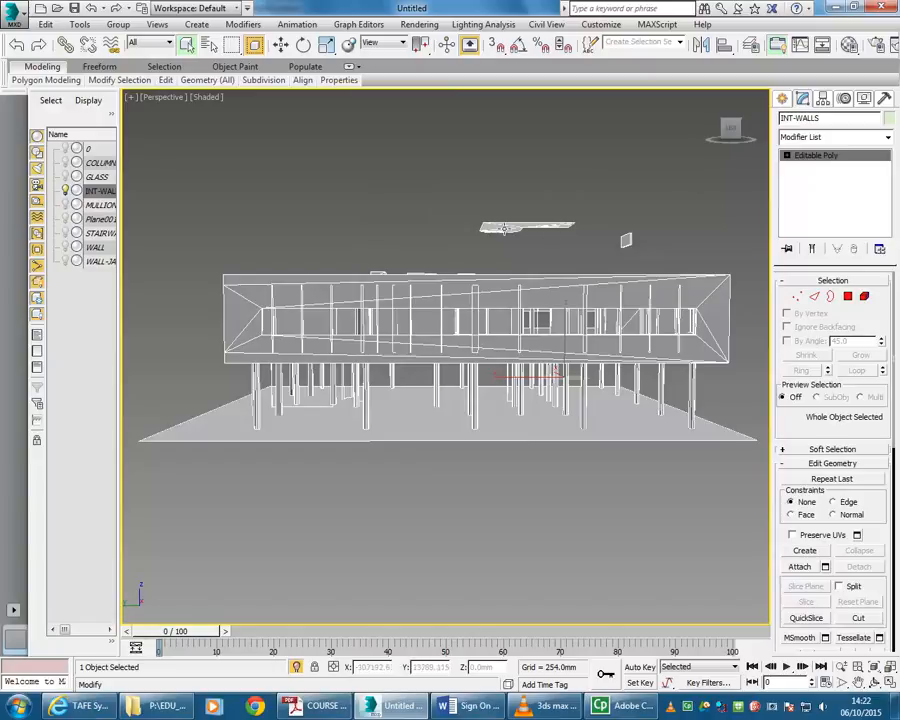
Select all the column elements beneath the walls in INT-WALLS and detach them as a separate object named Columns
{"action": "left_click", "coordinate": [864, 297]}
{"action": "left_click", "coordinate": [690, 388]}
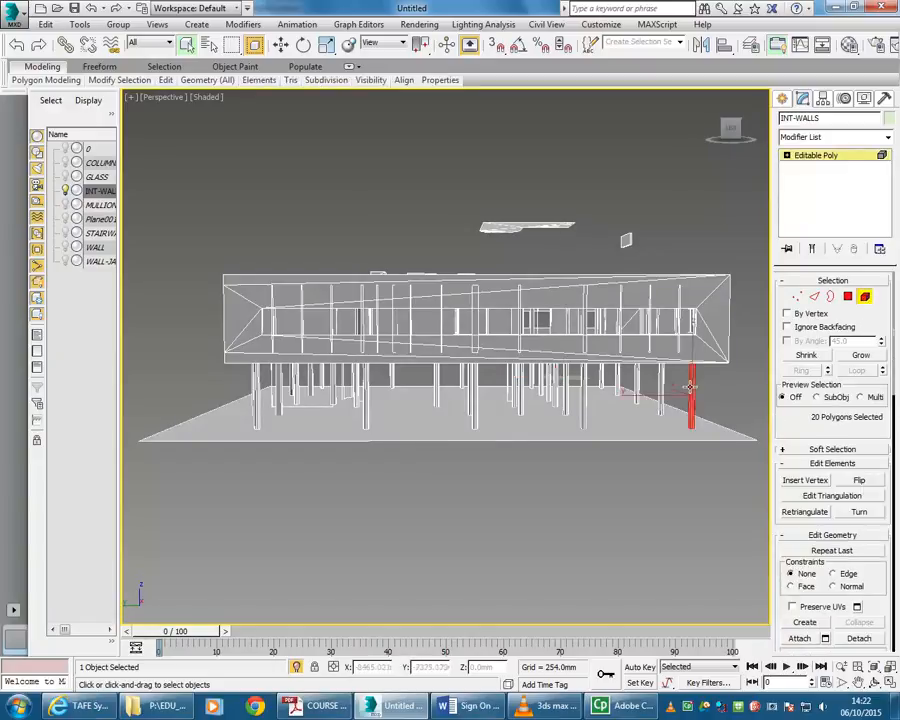
{"action": "left_click", "coordinate": [715, 382]}
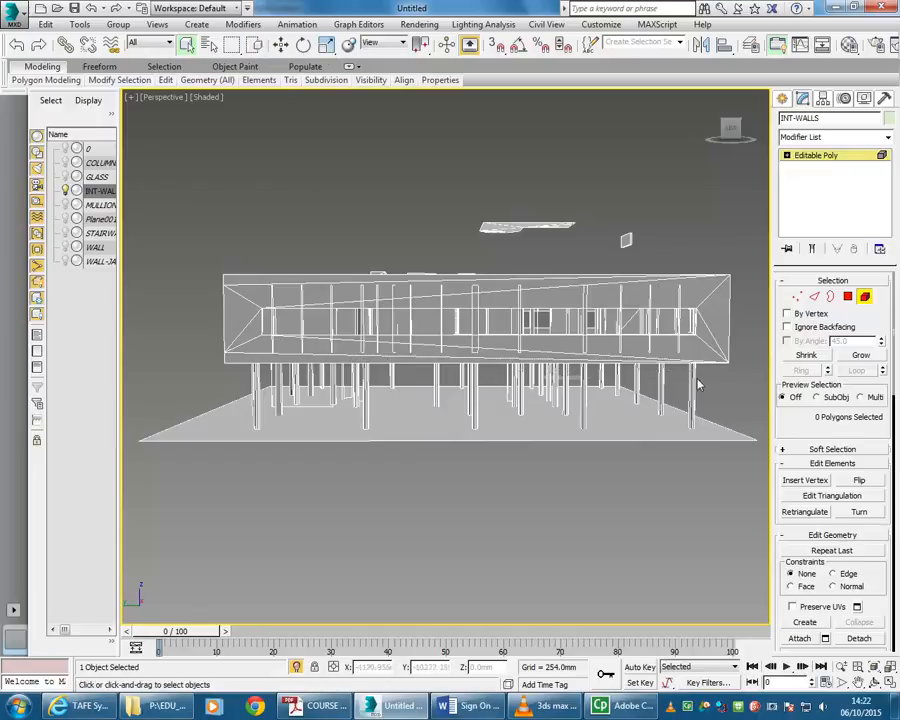
{"action": "left_click_drag", "start_coordinate": [709, 378], "coordinate": [204, 385]}
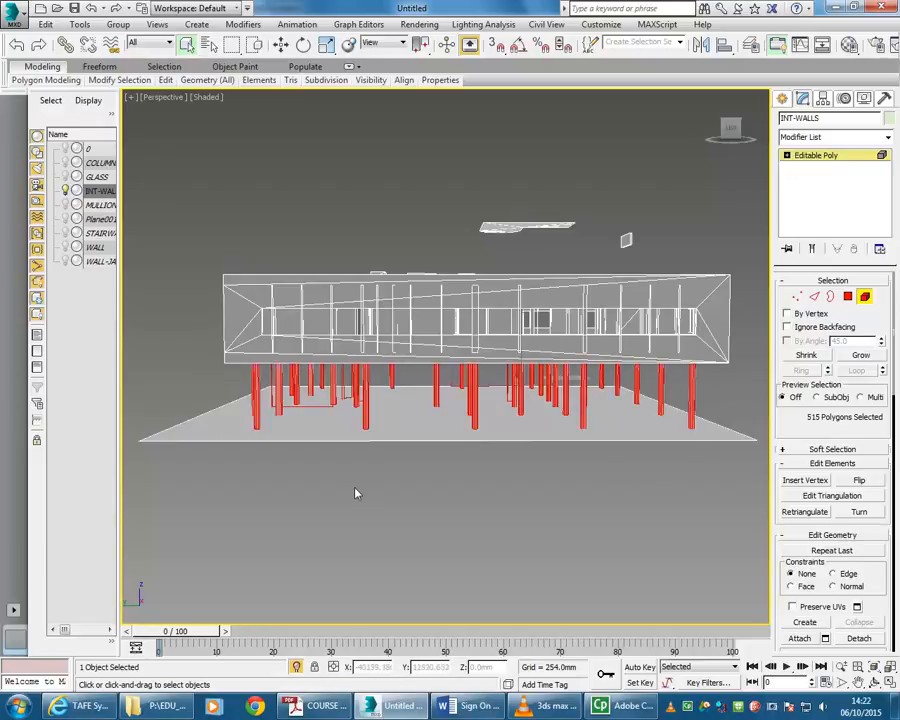
{"action": "scroll", "coordinate": [785, 460], "scroll_direction": "down", "scroll_amount": 3}
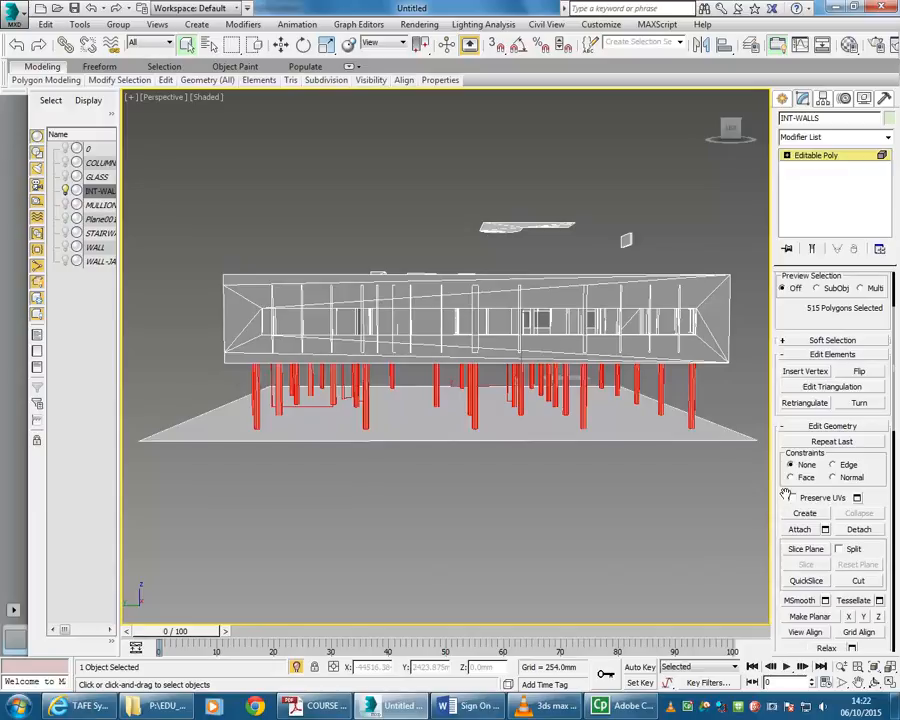
{"action": "left_click_drag", "start_coordinate": [787, 495], "coordinate": [785, 447]}
{"action": "left_click", "coordinate": [857, 481]}
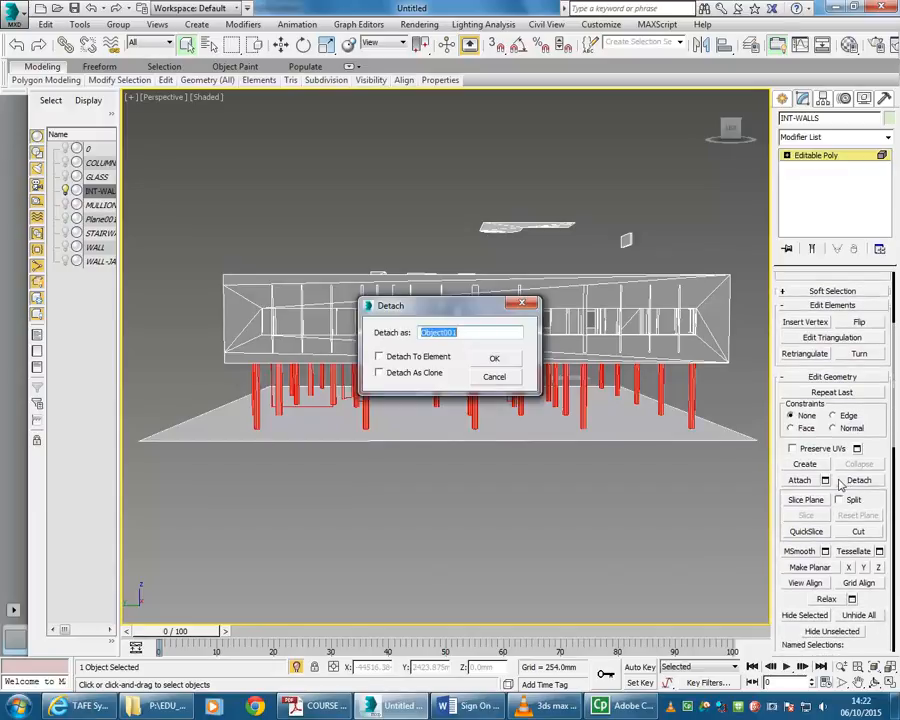
{"action": "type", "text": "Columns"}
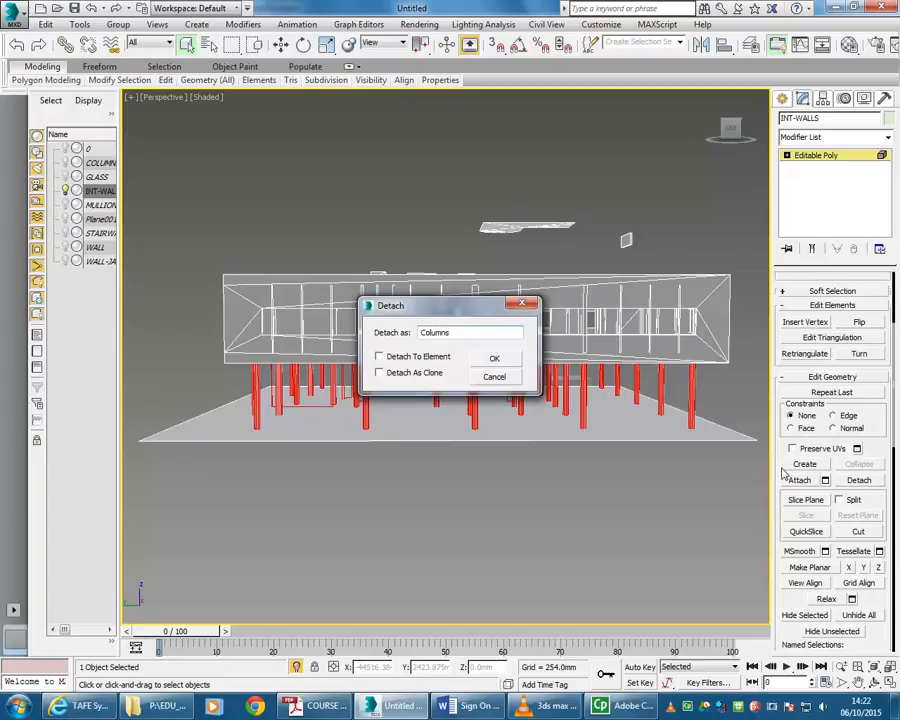
{"action": "left_click", "coordinate": [495, 359]}
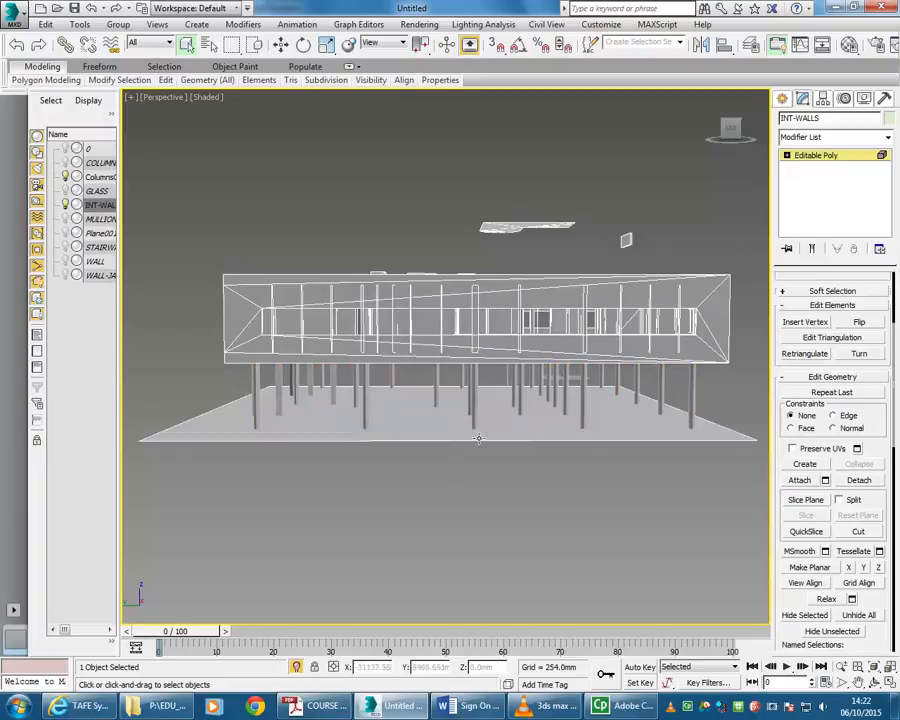
Detach the ground slab element from INT-WALLS as a separate object named Ground and leave element editing
{"action": "left_click", "coordinate": [476, 434]}
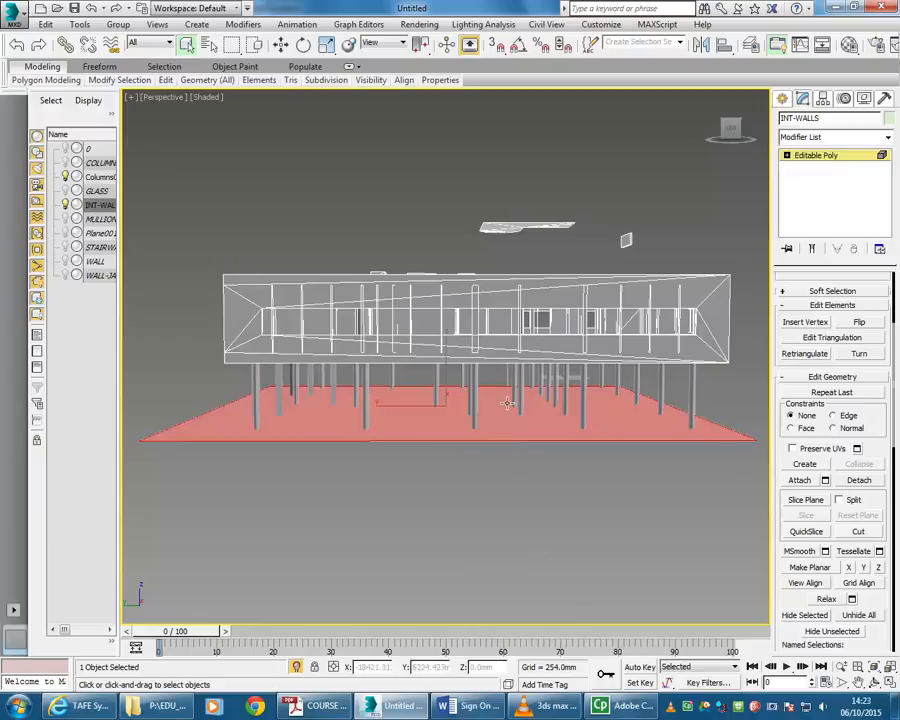
{"action": "left_click", "coordinate": [858, 481]}
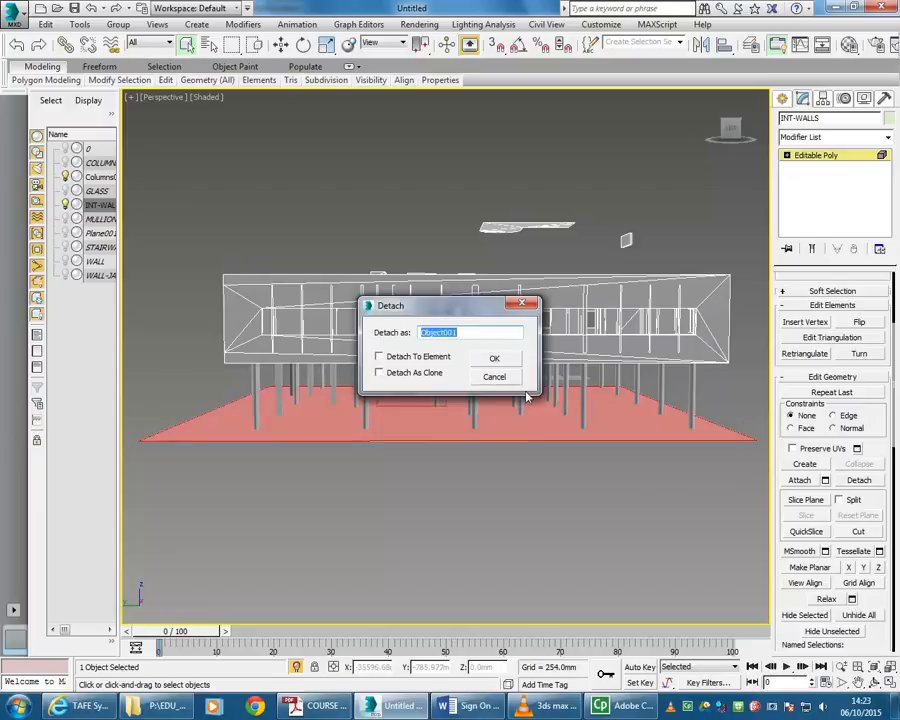
{"action": "type", "text": "Gr"}
{"action": "left_click", "coordinate": [494, 358]}
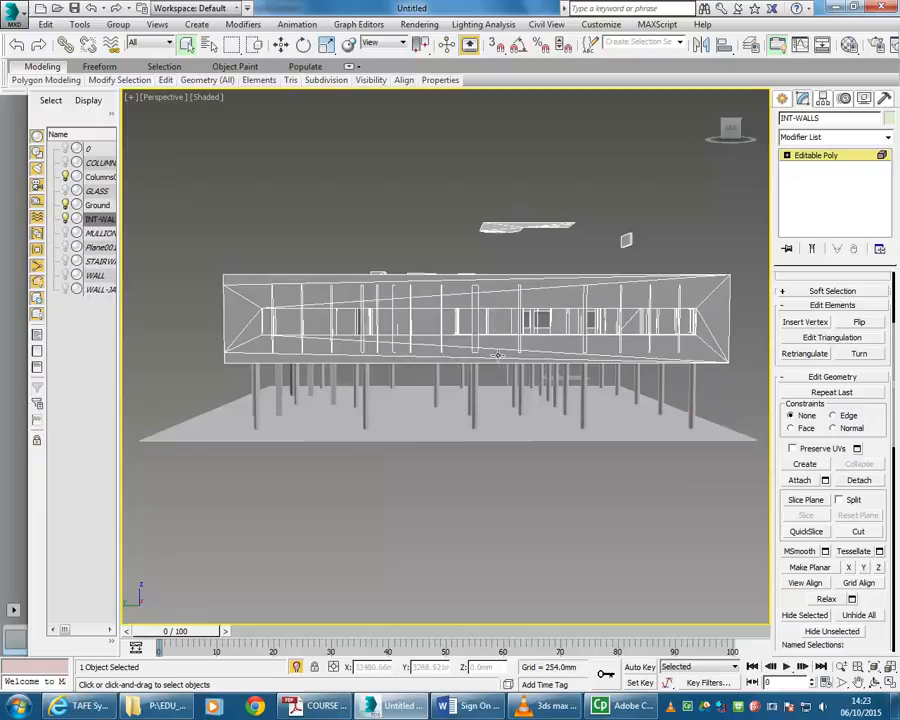
{"action": "left_click", "coordinate": [822, 157]}
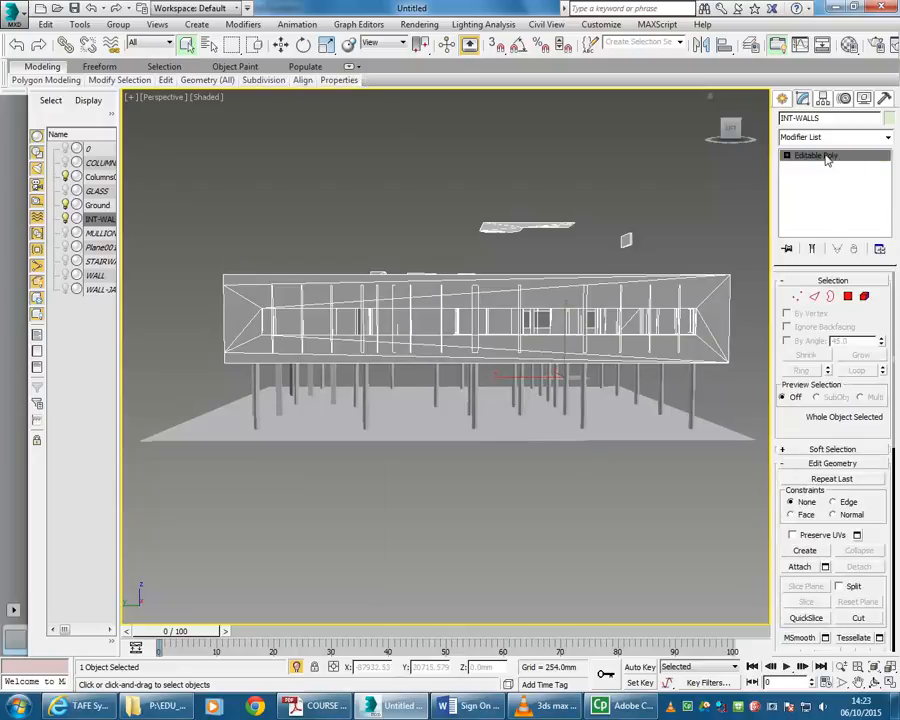
Isolate the remaining INT-WALLS object from the detached columns and ground, keeping the walls selected
{"action": "right_click", "coordinate": [410, 261]}
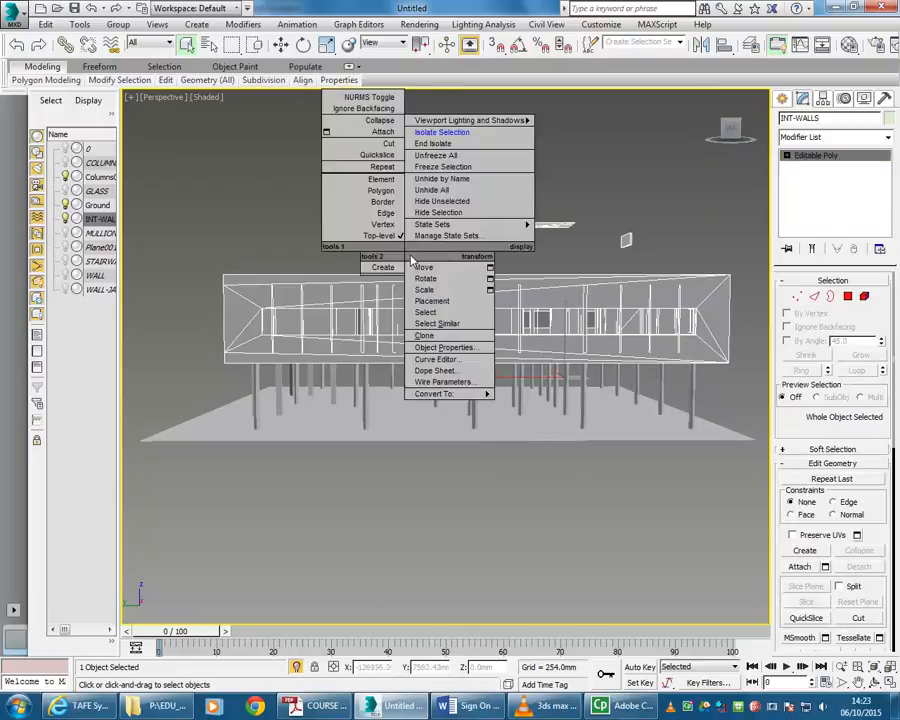
{"action": "left_click", "coordinate": [438, 132]}
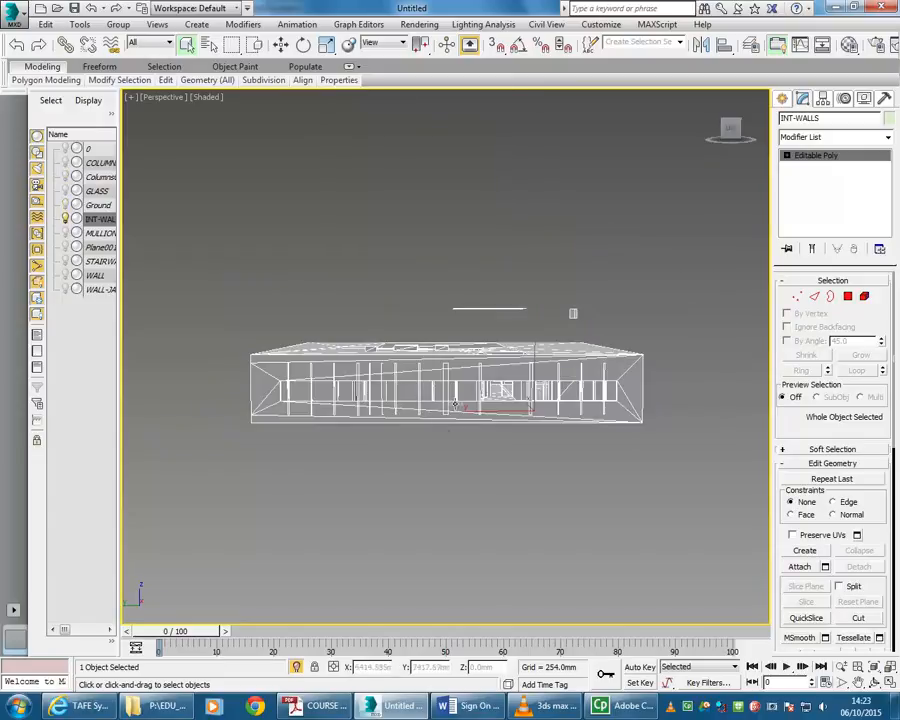
{"action": "left_click", "coordinate": [464, 478]}
{"action": "left_click", "coordinate": [414, 364]}
{"action": "mouse_move", "coordinate": [420, 476]}
{"action": "middle_mouse_down", "text": "alt"}
{"action": "mouse_move", "coordinate": [416, 468]}
{"action": "mouse_move", "coordinate": [427, 491]}
{"action": "mouse_move", "coordinate": [427, 475]}
{"action": "middle_mouse_up", "text": "alt"}
{"action": "scroll", "coordinate": [480, 446], "scroll_direction": "up", "scroll_amount": 4}
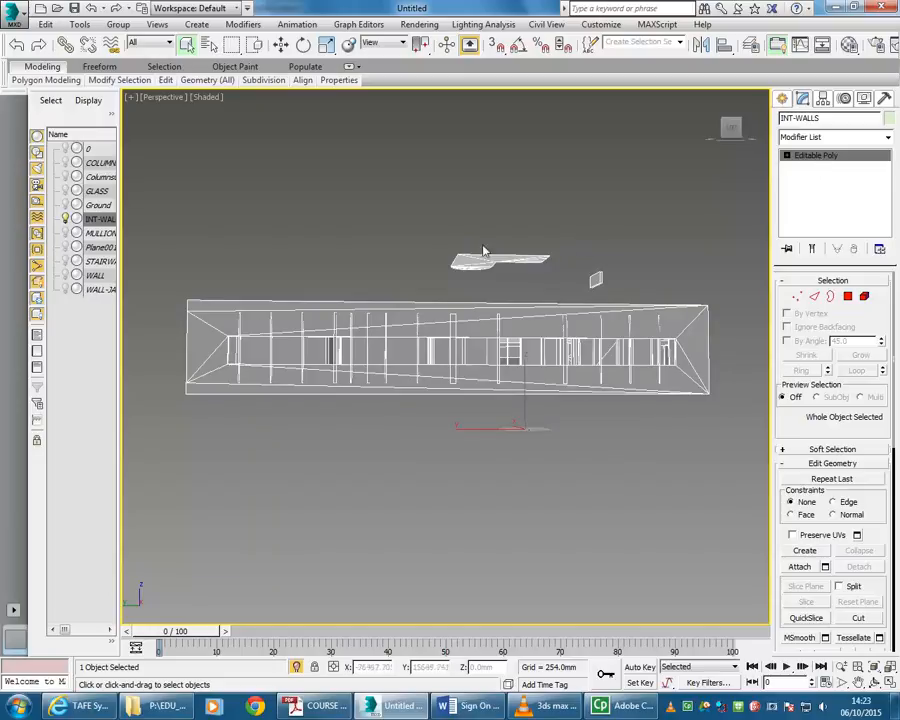
Assign the Paint White material to the INT-WALLS object, close the Material Editor, and clear the selection
{"action": "left_click", "coordinate": [848, 45]}
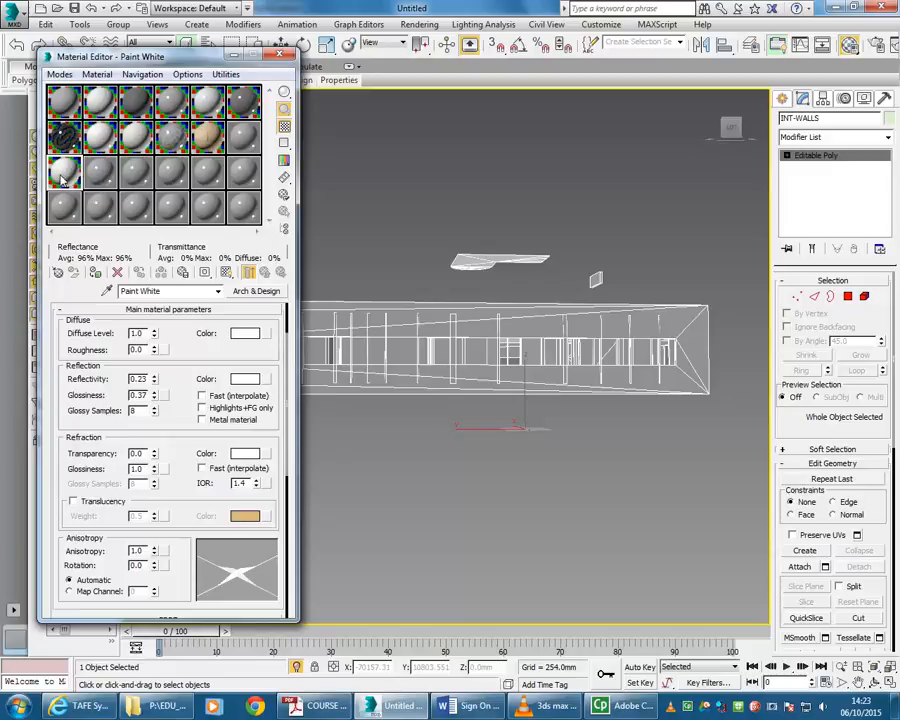
{"action": "mouse_move", "coordinate": [66, 176]}
{"action": "left_mouse_down"}
{"action": "mouse_move", "coordinate": [261, 203]}
{"action": "mouse_move", "coordinate": [470, 327]}
{"action": "left_mouse_up"}
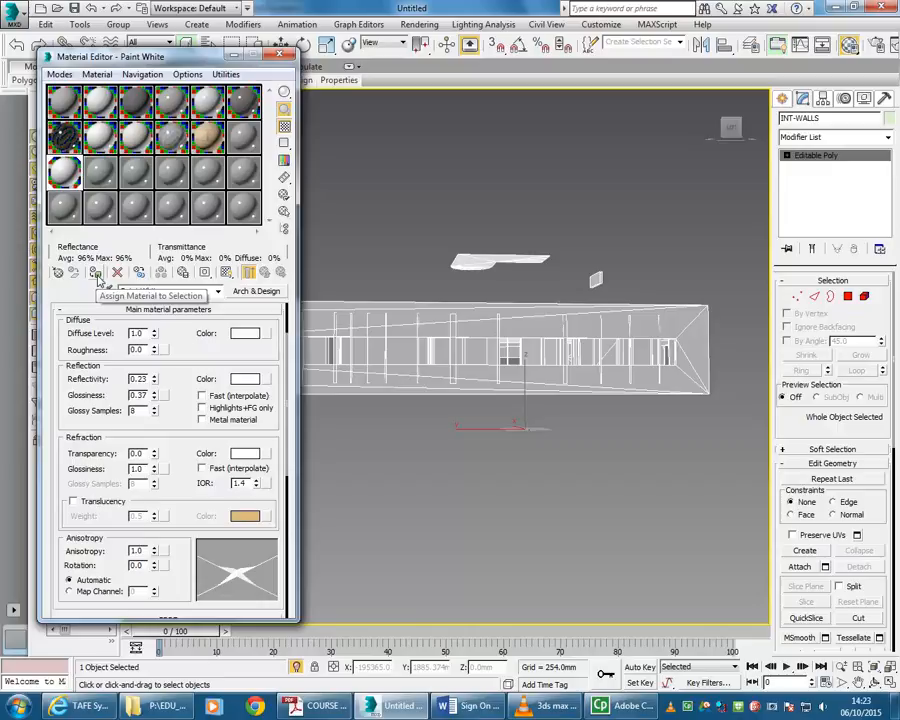
{"action": "left_click", "coordinate": [281, 55]}
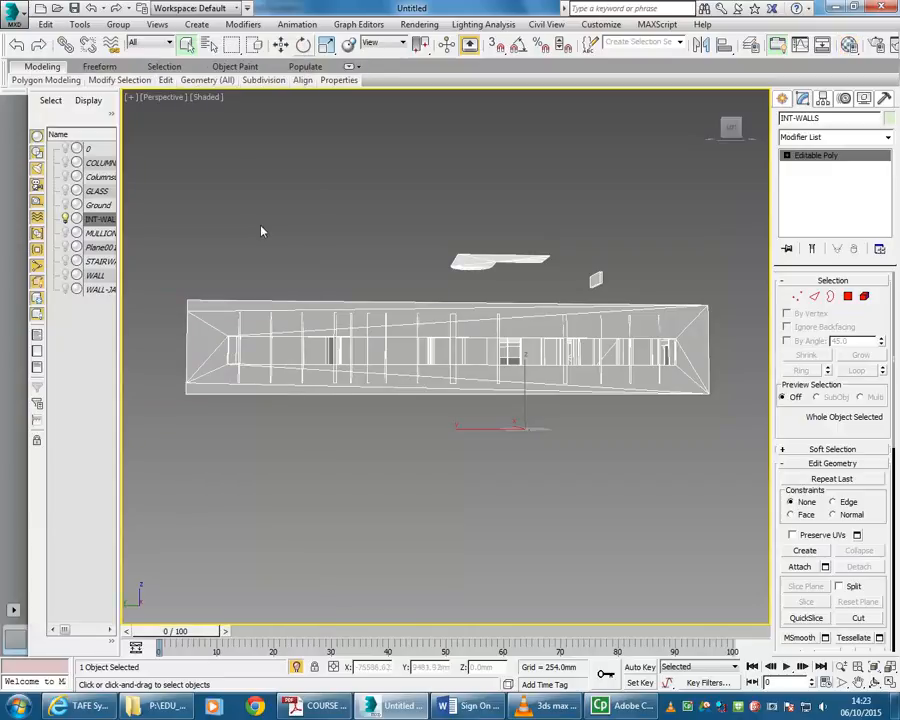
{"action": "left_click", "coordinate": [262, 234]}
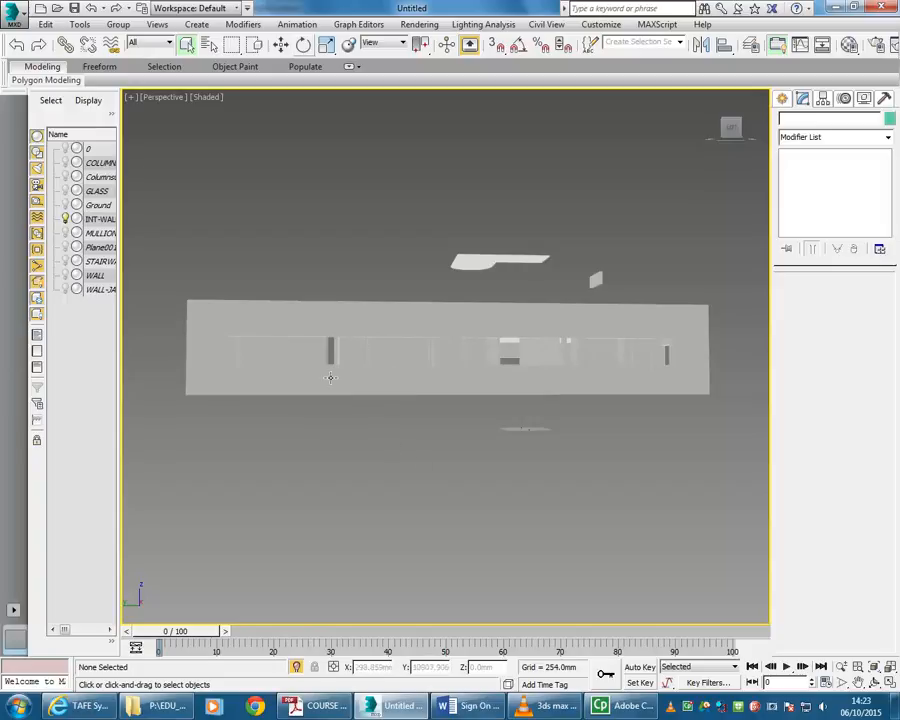
End the isolation to bring back the whole house and select the Ground object beneath it
{"action": "right_click", "coordinate": [322, 210]}
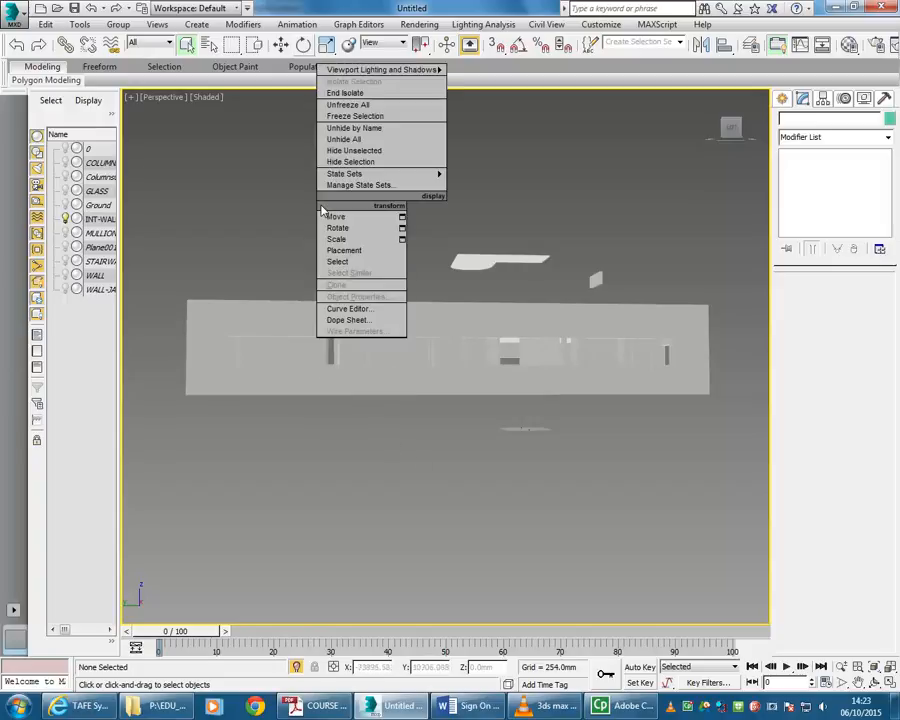
{"action": "left_click", "coordinate": [344, 95]}
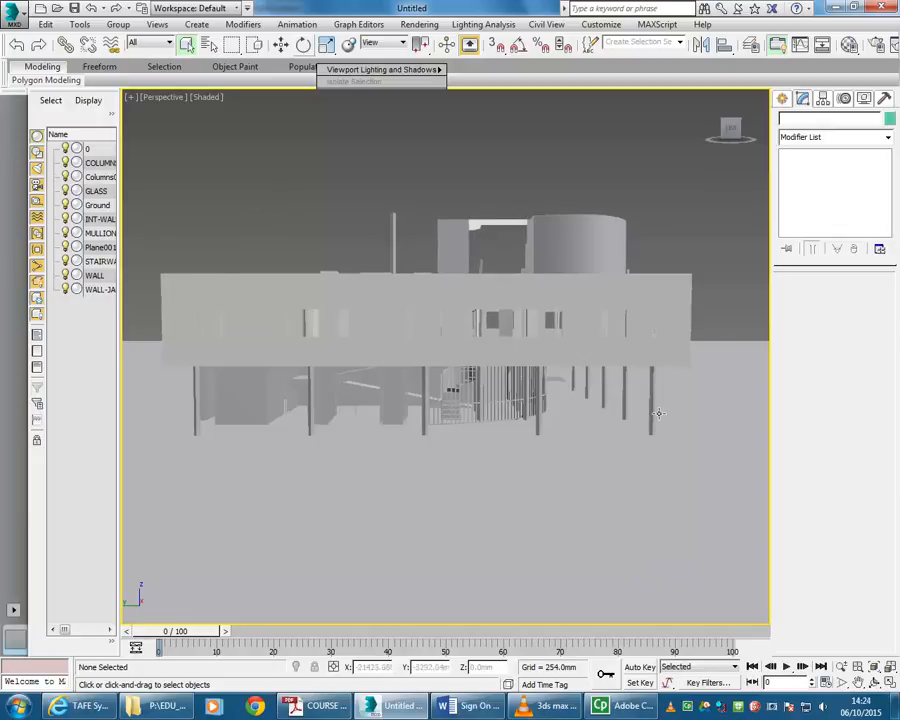
{"action": "left_click", "coordinate": [590, 426]}
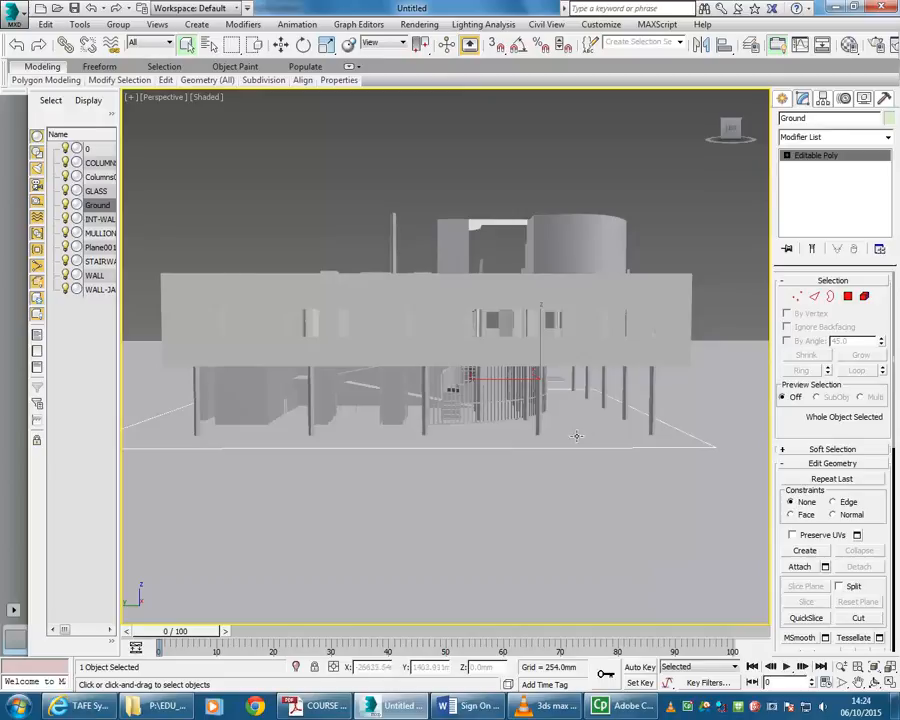
{"action": "left_click", "coordinate": [595, 487]}
{"action": "left_click", "coordinate": [579, 429]}
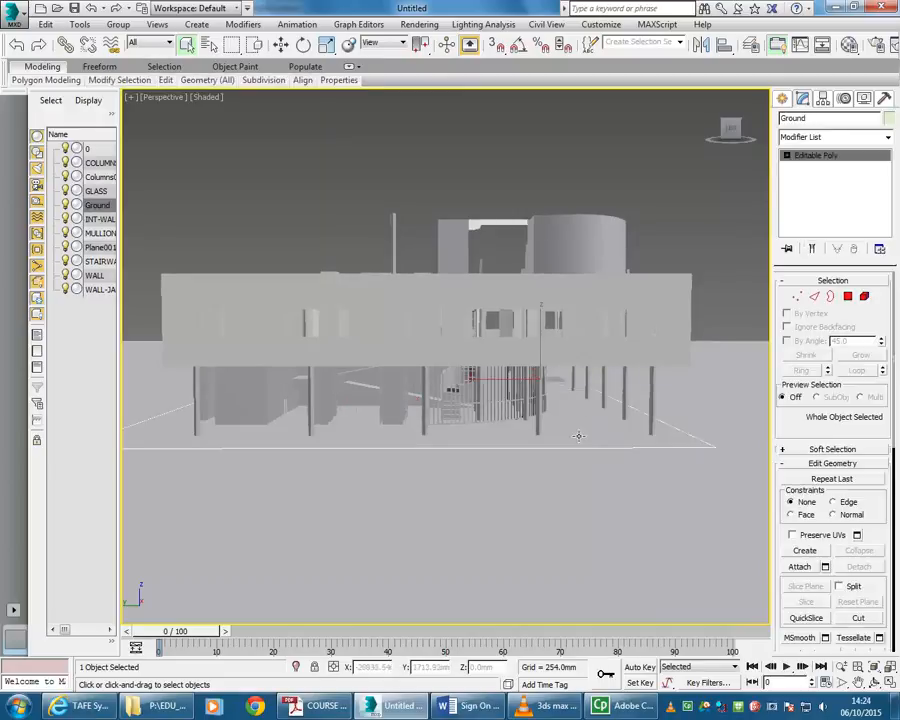
Activate the unused 14 - Default material in the Material Editor and isolate the Ground object
{"action": "left_click", "coordinate": [848, 44]}
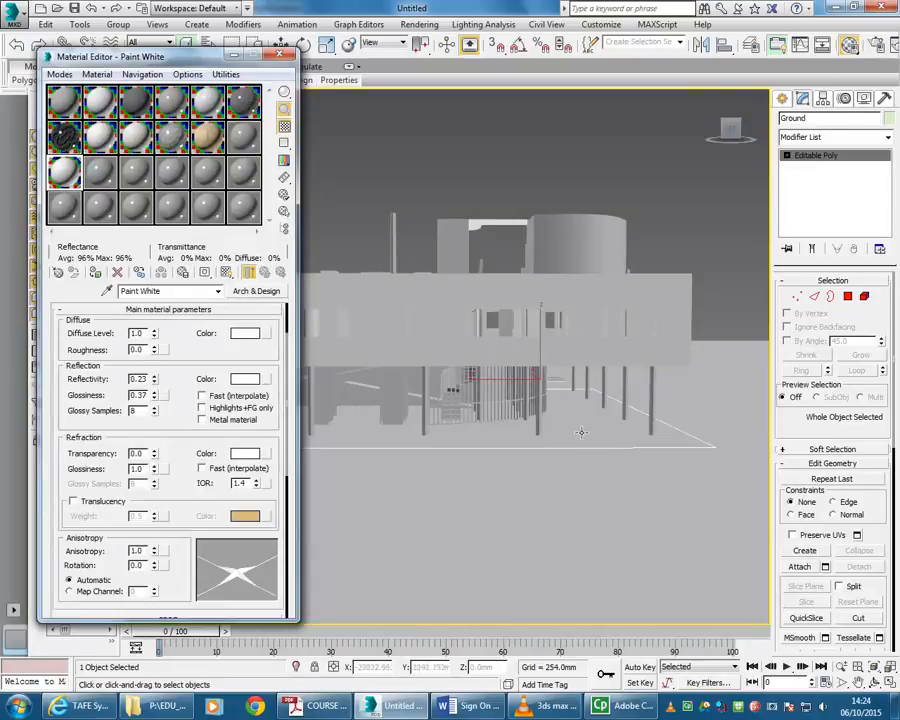
{"action": "left_click", "coordinate": [100, 172]}
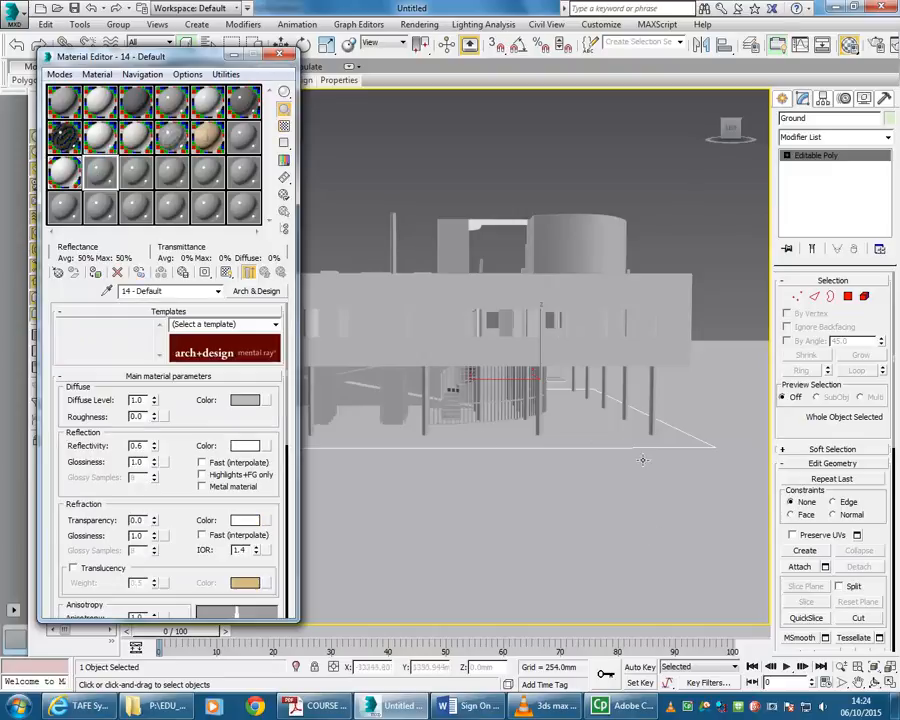
{"action": "right_click", "coordinate": [576, 425]}
{"action": "left_click", "coordinate": [605, 306]}
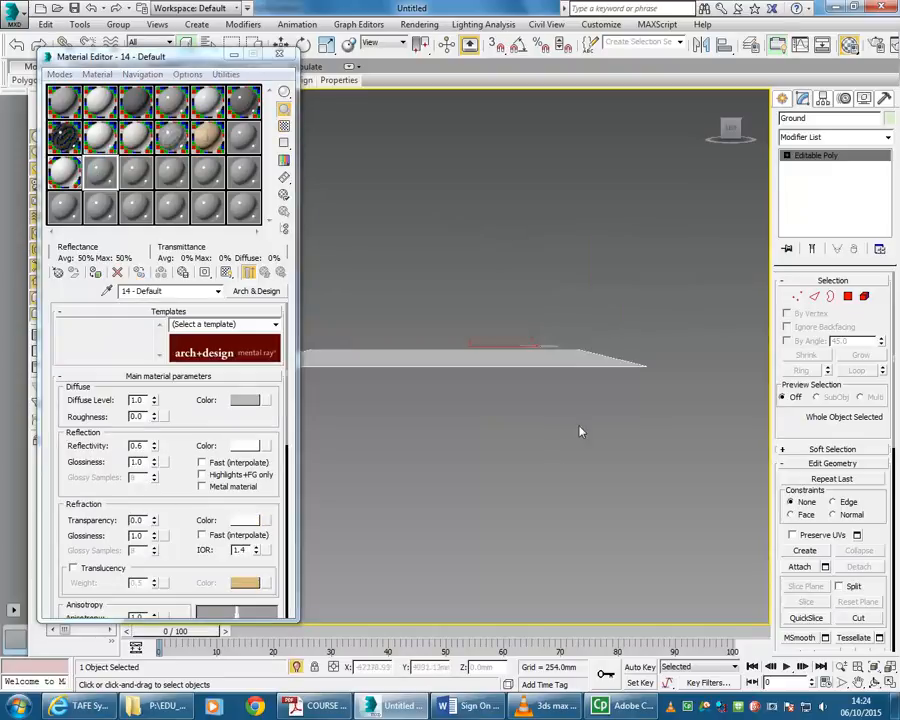
{"action": "middle_click_drag", "start_coordinate": [421, 340], "coordinate": [426, 446], "text": "alt"}
{"action": "scroll", "coordinate": [487, 397], "scroll_direction": "up", "scroll_amount": 1}
{"action": "scroll", "coordinate": [498, 424], "scroll_direction": "up", "scroll_amount": 1}
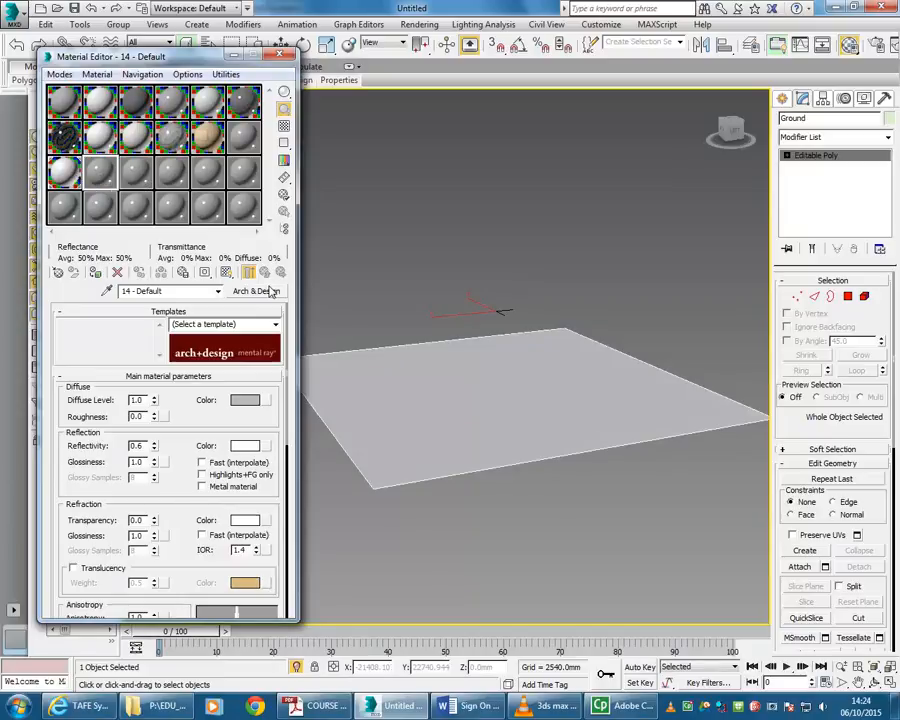
Apply the Polished Concrete template to the 14 - Default material and open its enlarged preview
{"action": "left_click", "coordinate": [275, 325]}
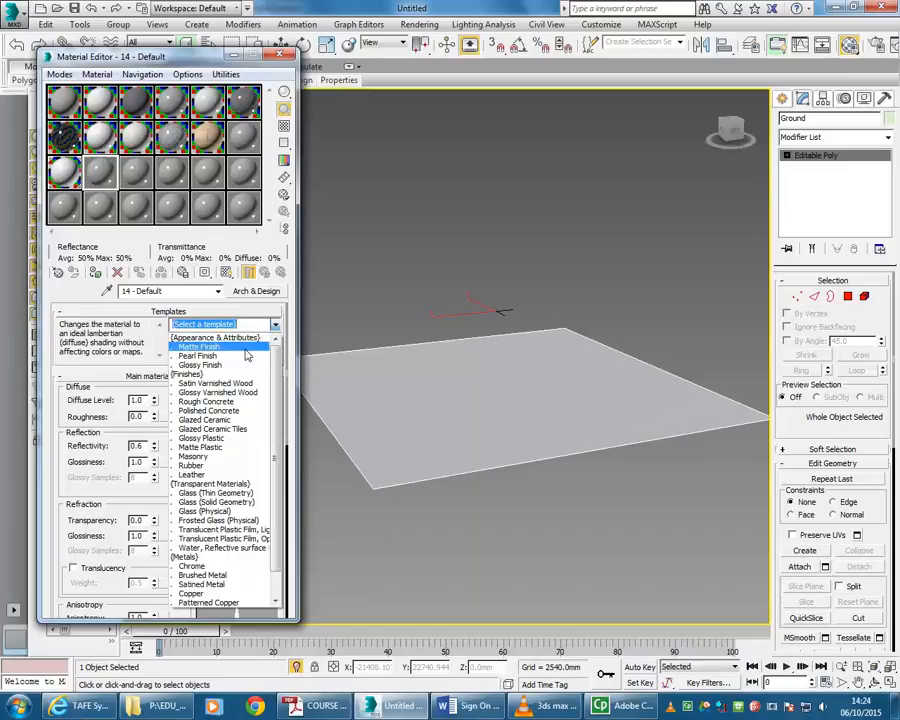
{"action": "left_click", "coordinate": [208, 411]}
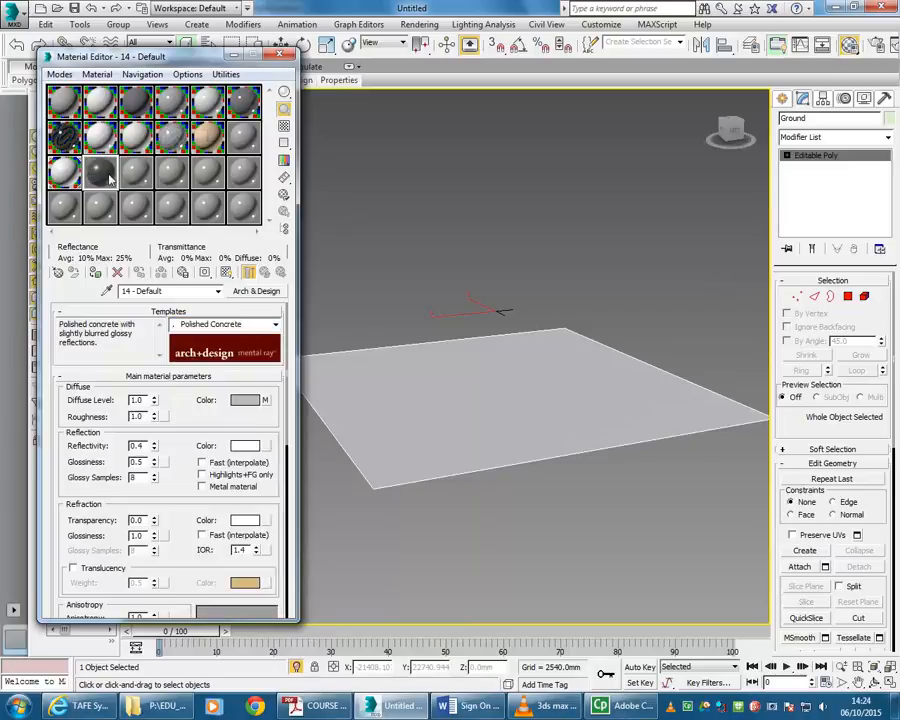
{"action": "double_click", "coordinate": [112, 176]}
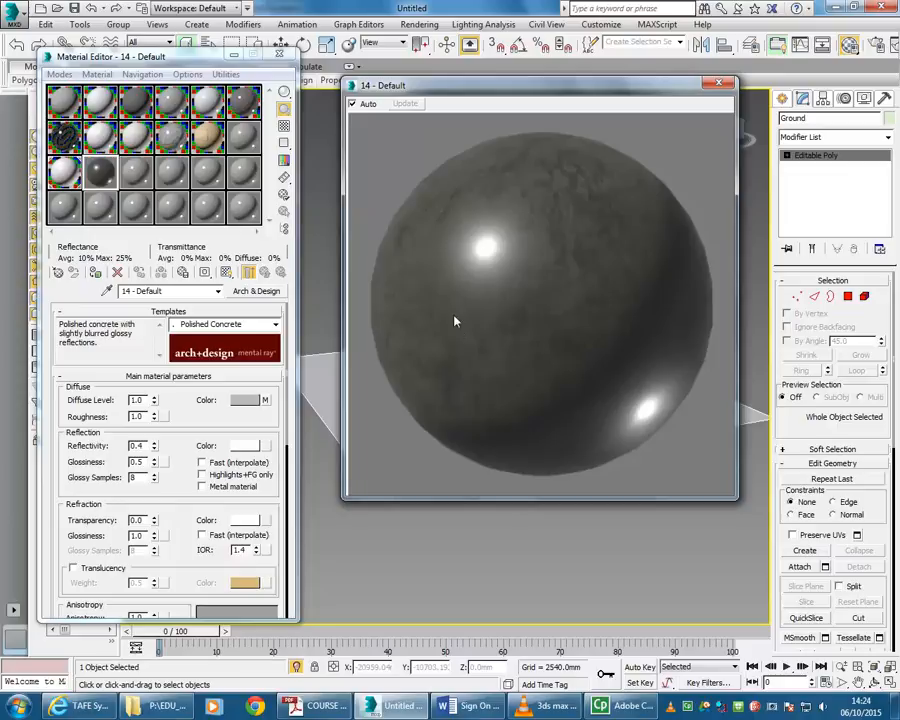
Turn on the coloured preview background and set the concrete material's reflectivity to 0.2 and glossiness to 0.34
{"action": "left_click", "coordinate": [226, 273]}
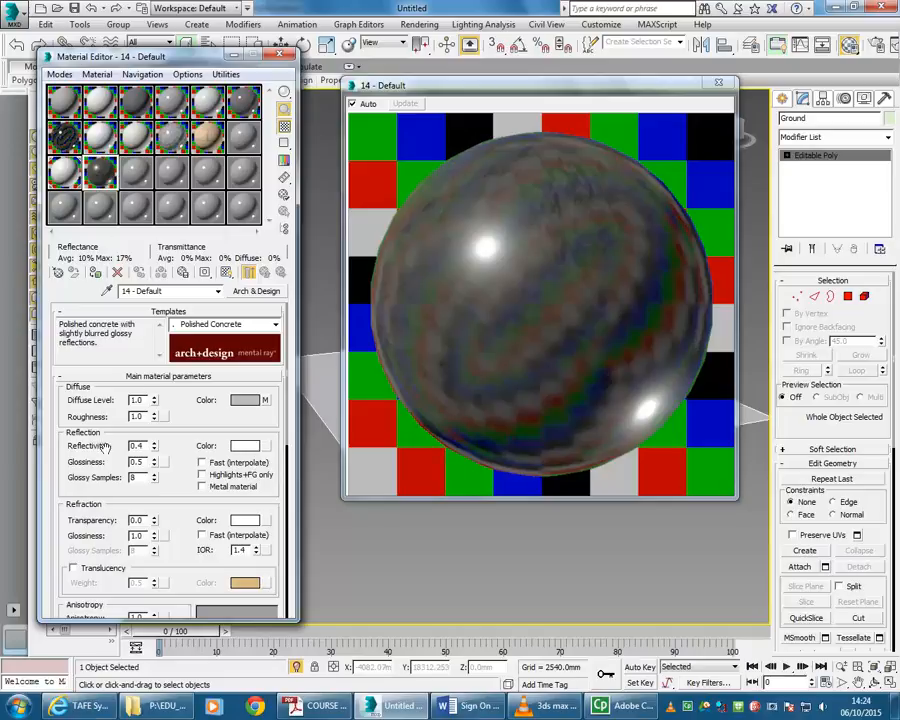
{"action": "mouse_move", "coordinate": [152, 450]}
{"action": "left_mouse_down"}
{"action": "mouse_move", "coordinate": [157, 487]}
{"action": "mouse_move", "coordinate": [154, 449]}
{"action": "left_mouse_up"}
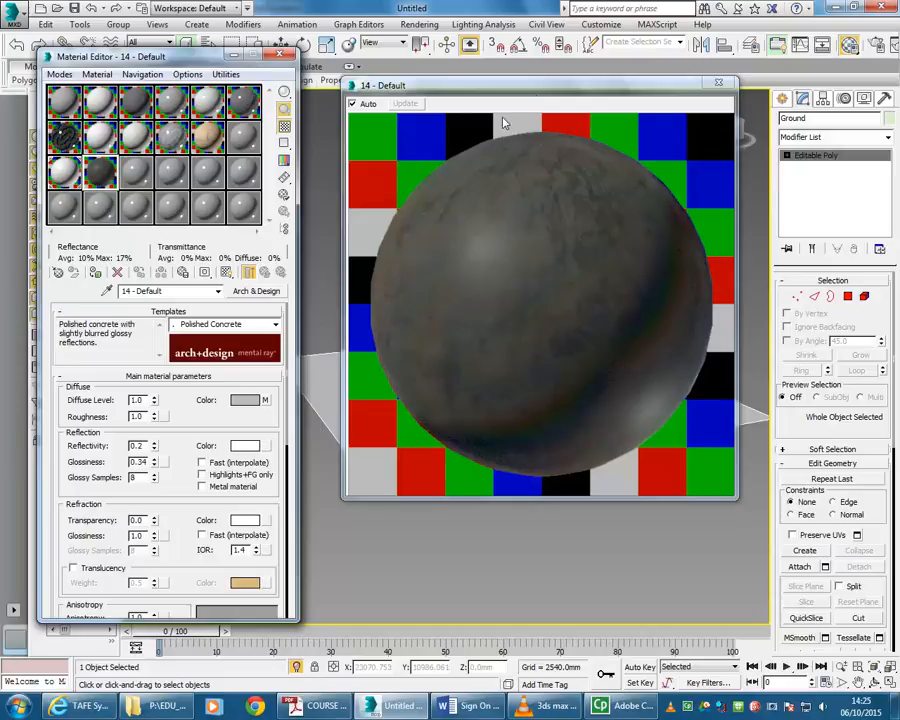
Open the Concrete.Cast-In-Place.Flat.Grey.1.jpg bitmap within the concrete material's diffuse map and view its full image
{"action": "left_click_drag", "start_coordinate": [353, 84], "coordinate": [324, 85]}
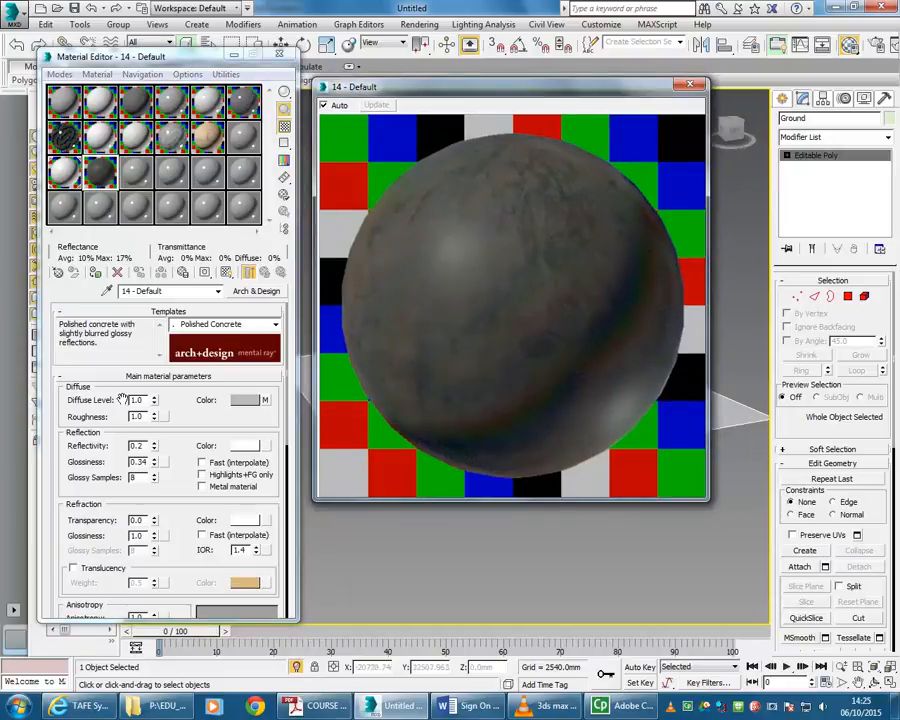
{"action": "left_click", "coordinate": [265, 401]}
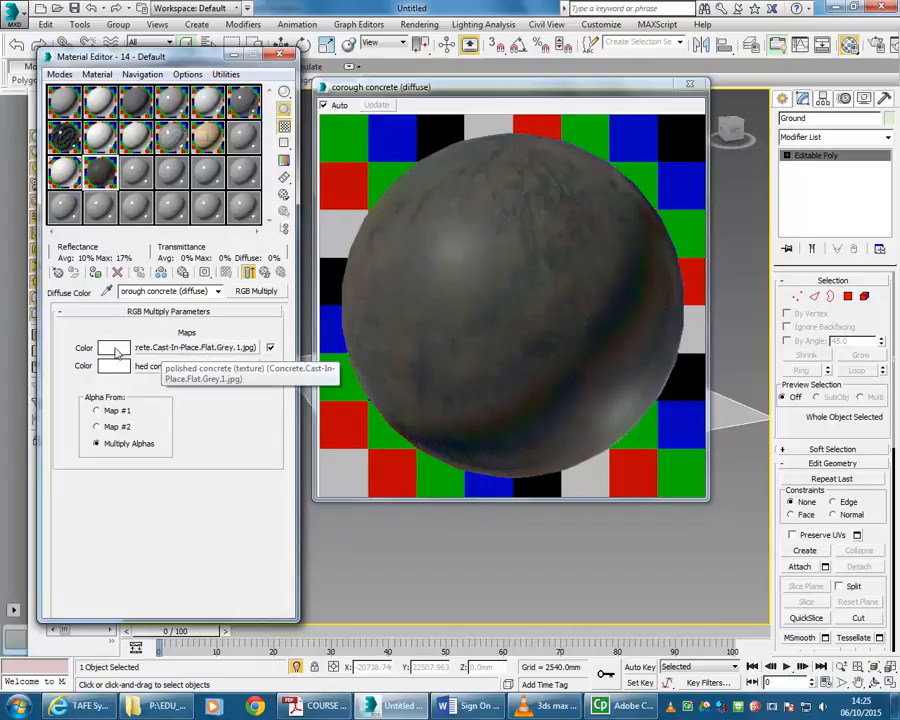
{"action": "left_click", "coordinate": [180, 348]}
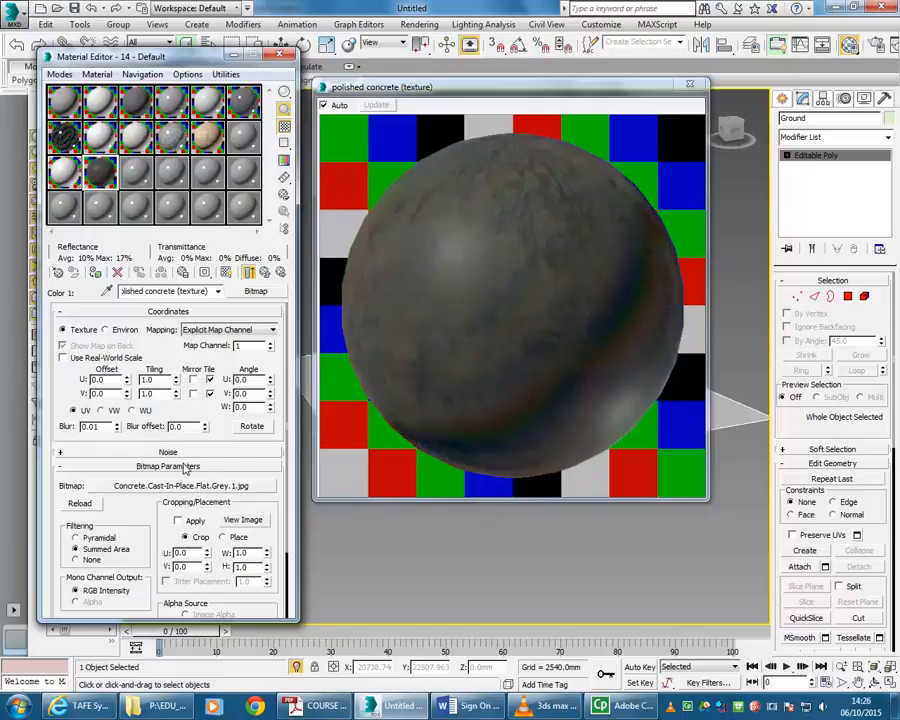
{"action": "left_click", "coordinate": [244, 520]}
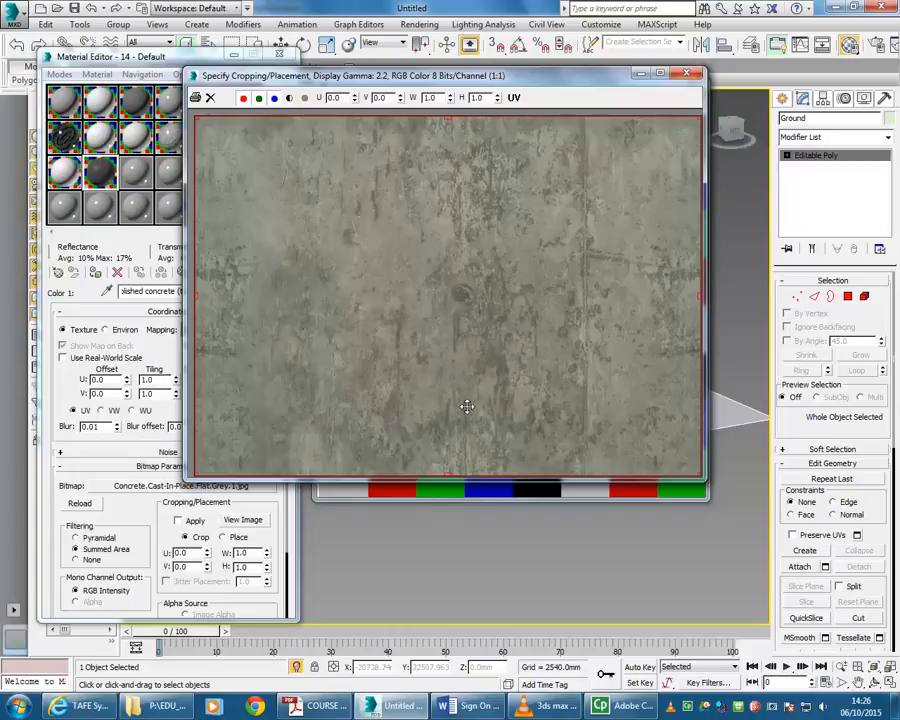
{"action": "left_click", "coordinate": [686, 75]}
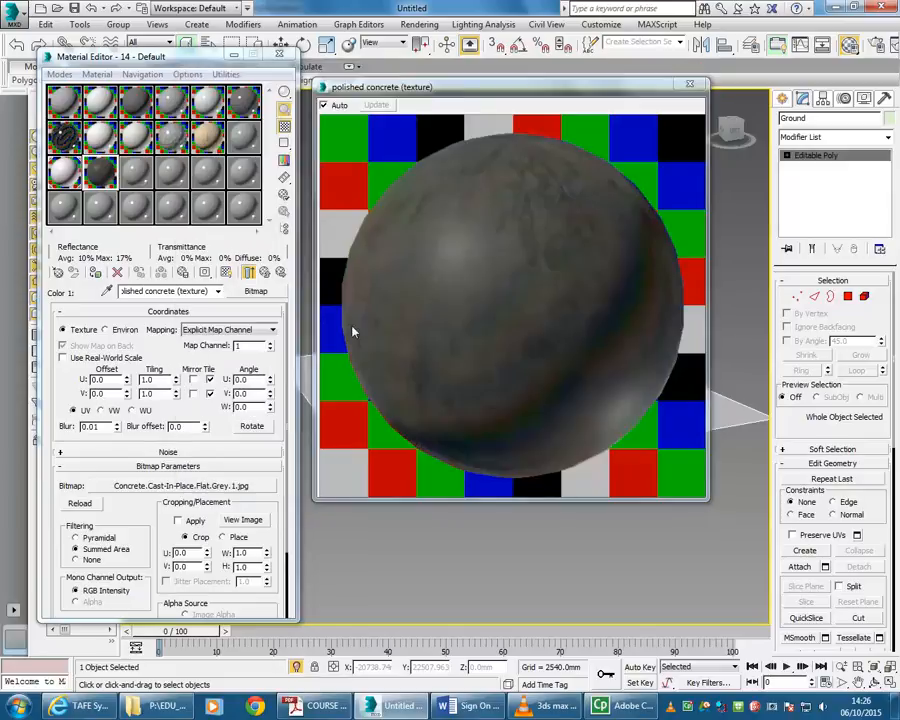
Turn on real-world scale for the concrete bitmap and check its image proportions again
{"action": "left_click", "coordinate": [63, 359]}
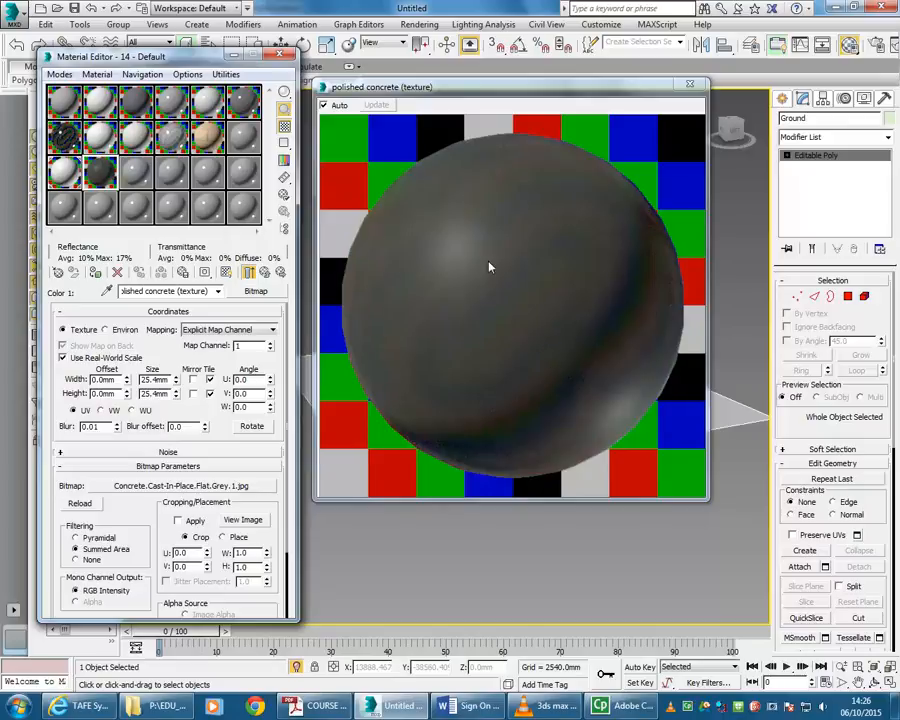
{"action": "double_click", "coordinate": [153, 381]}
{"action": "left_click", "coordinate": [248, 523]}
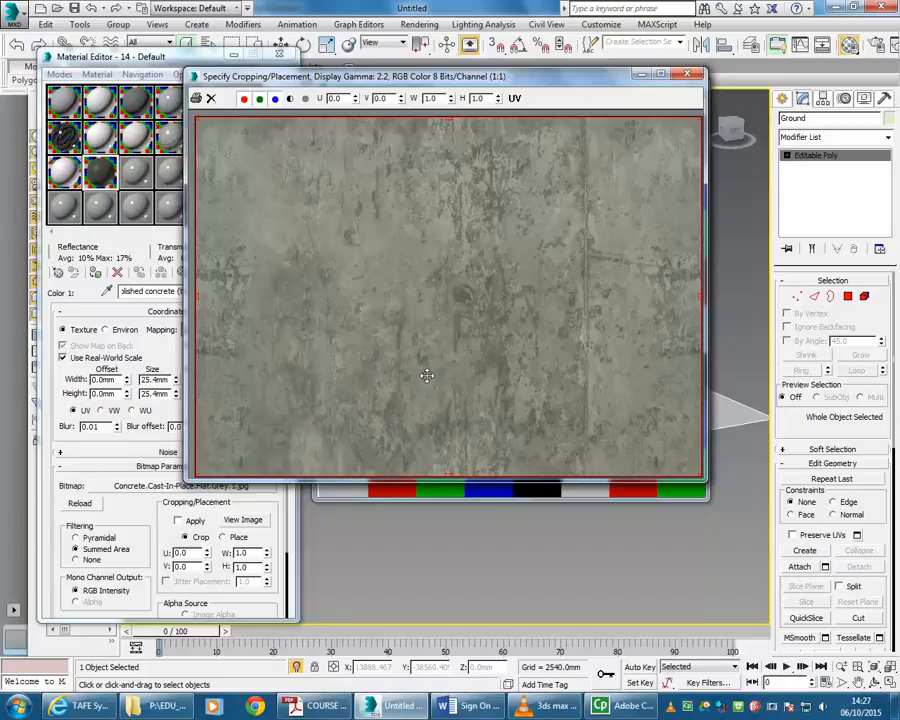
{"action": "left_click", "coordinate": [687, 76]}
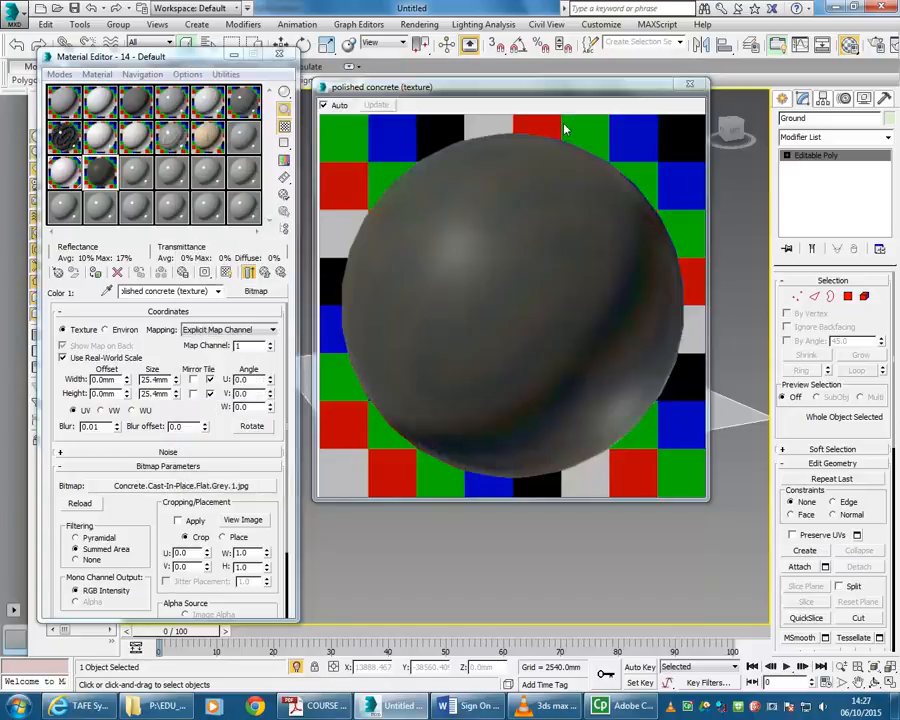
Set the concrete bitmap's real-world size to 1000 mm wide and 700 mm high, checking the image for proportions
{"action": "double_click", "coordinate": [155, 380]}
{"action": "type", "text": "10"}
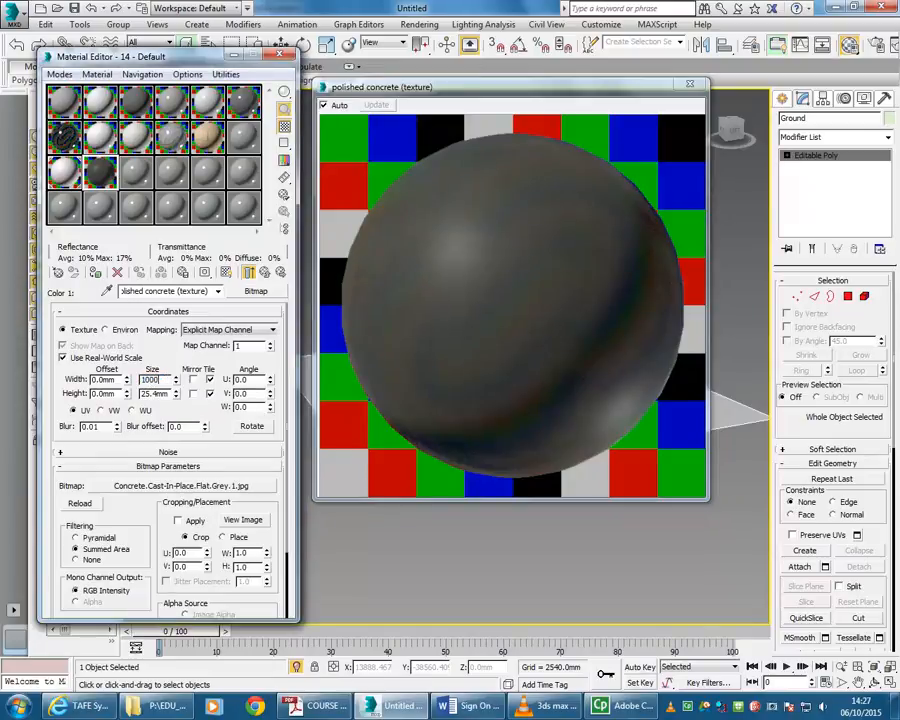
{"action": "type", "text": "00"}
{"action": "key", "text": "Tab"}
{"action": "left_click", "coordinate": [254, 521]}
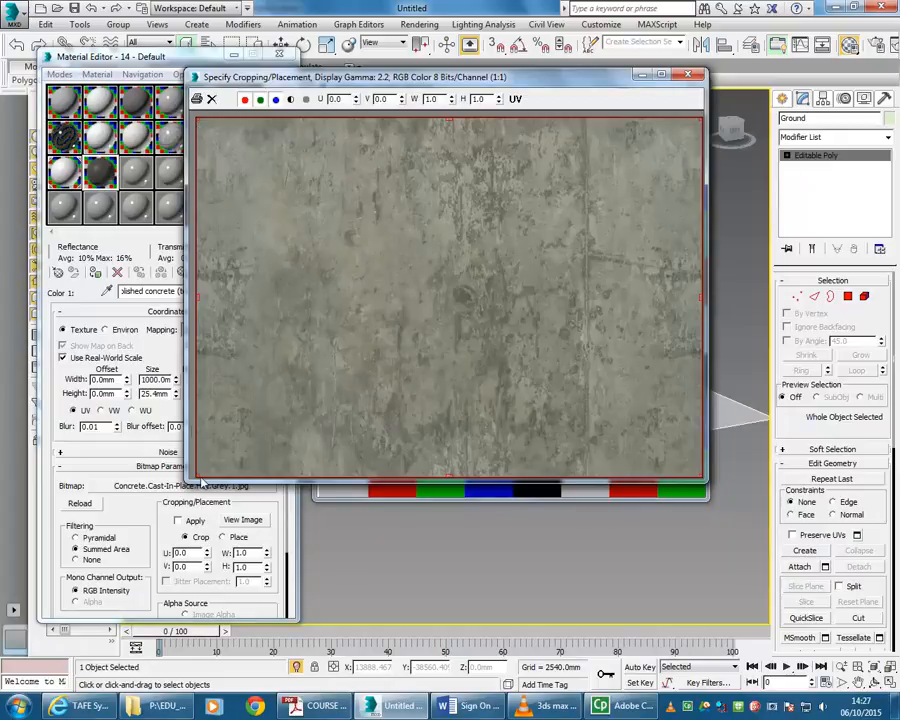
{"action": "left_click", "coordinate": [689, 75]}
{"action": "double_click", "coordinate": [162, 396]}
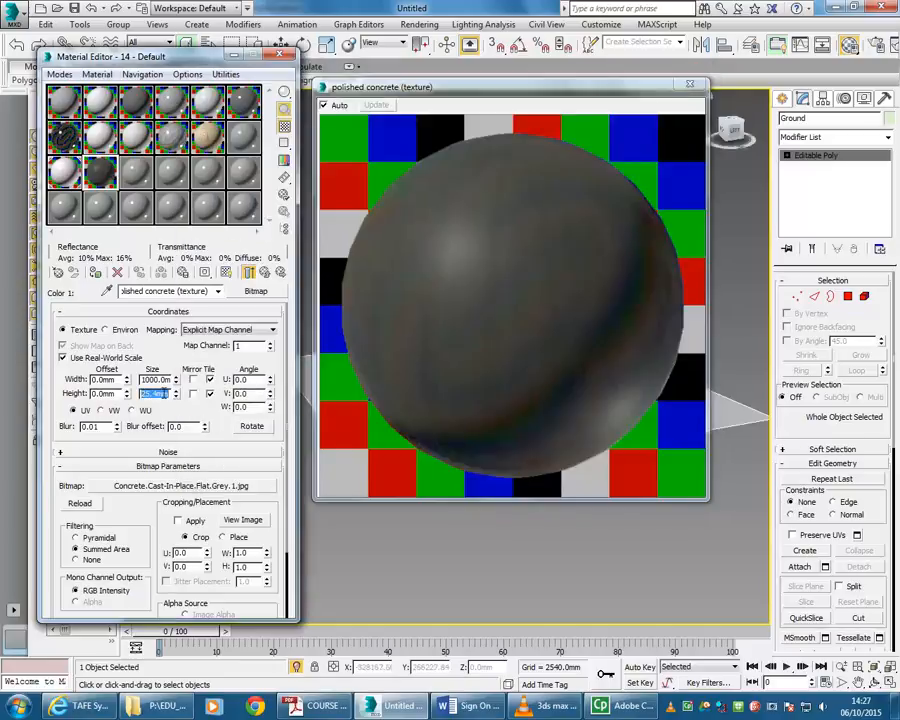
{"action": "type", "text": "700"}
{"action": "key", "text": "Return"}
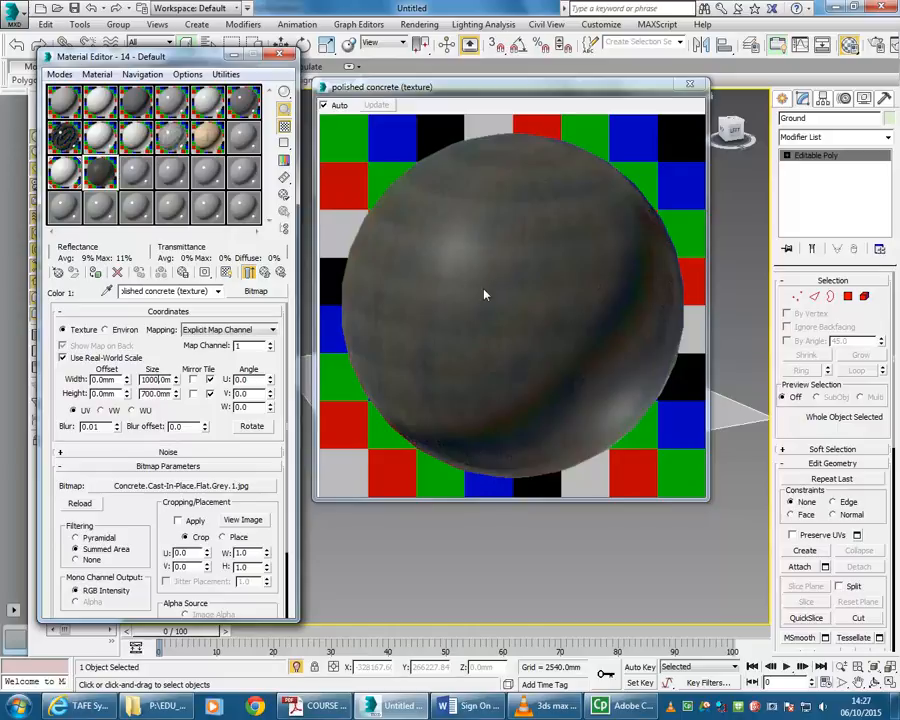
Set the concrete bitmap's real-world size to 1500 mm wide and 1000 mm high
{"action": "double_click", "coordinate": [160, 379]}
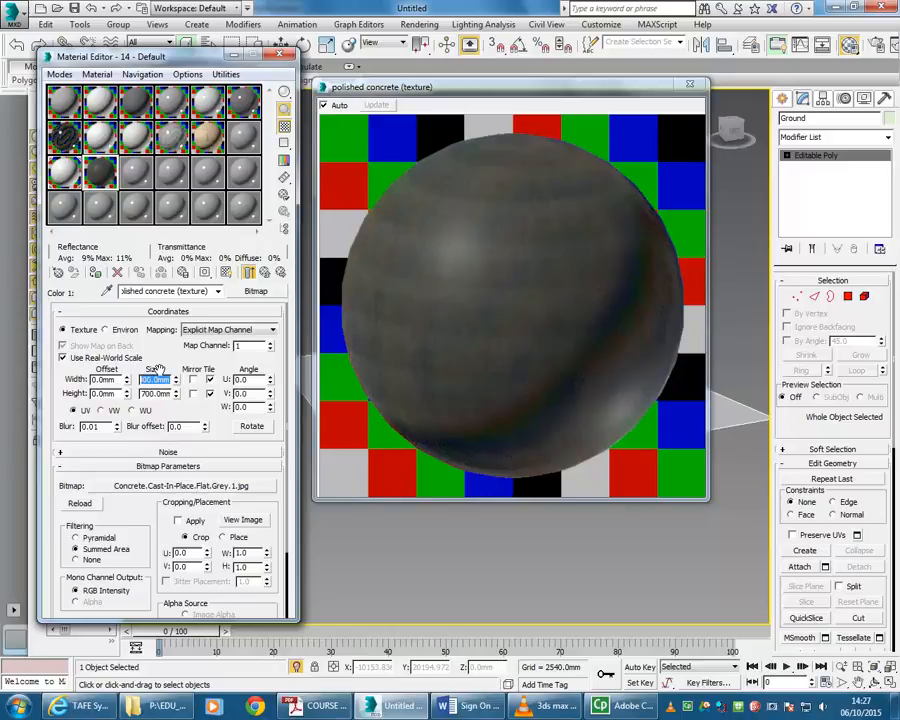
{"action": "type", "text": "1500"}
{"action": "double_click", "coordinate": [158, 395]}
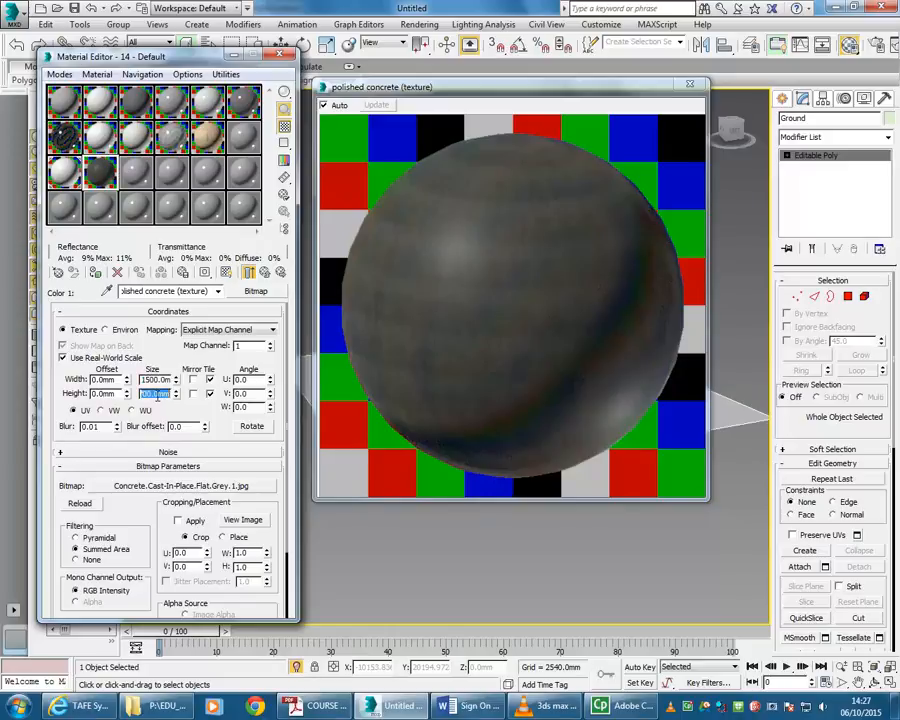
{"action": "type", "text": "10"}
{"action": "left_click", "coordinate": [146, 379]}
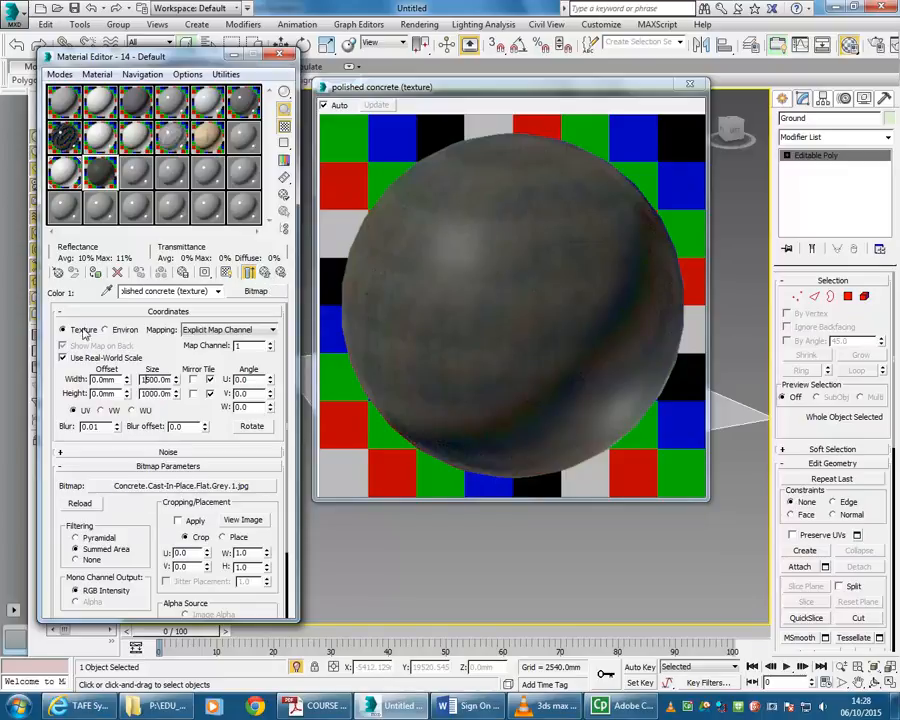
Return to the top level of the 14 - Default material, close its enlarged preview and assign it to the Ground object
{"action": "left_click", "coordinate": [266, 274]}
{"action": "left_click", "coordinate": [266, 274]}
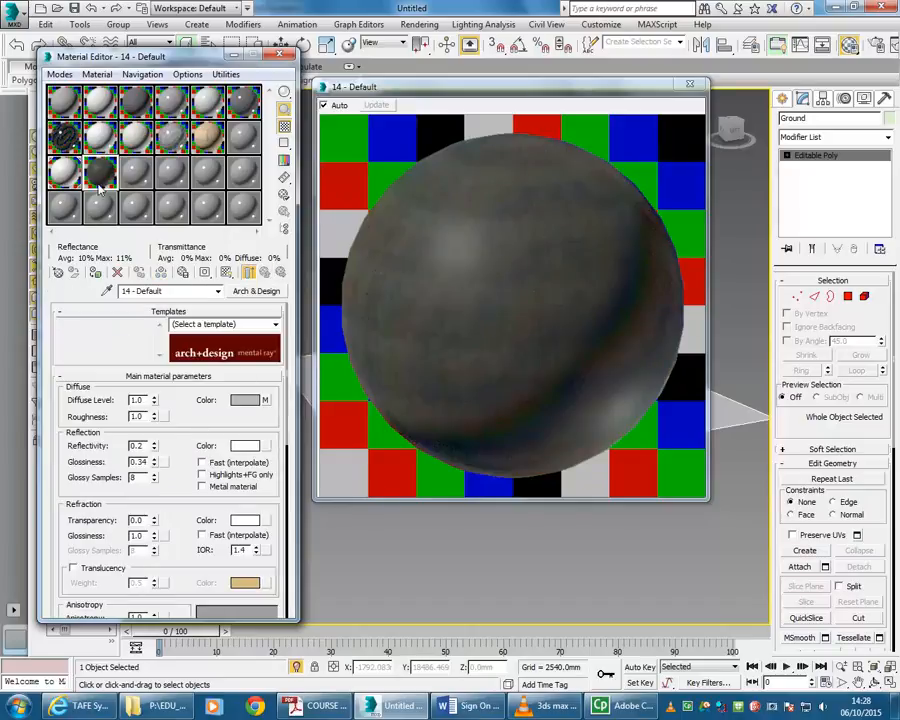
{"action": "left_click", "coordinate": [691, 87]}
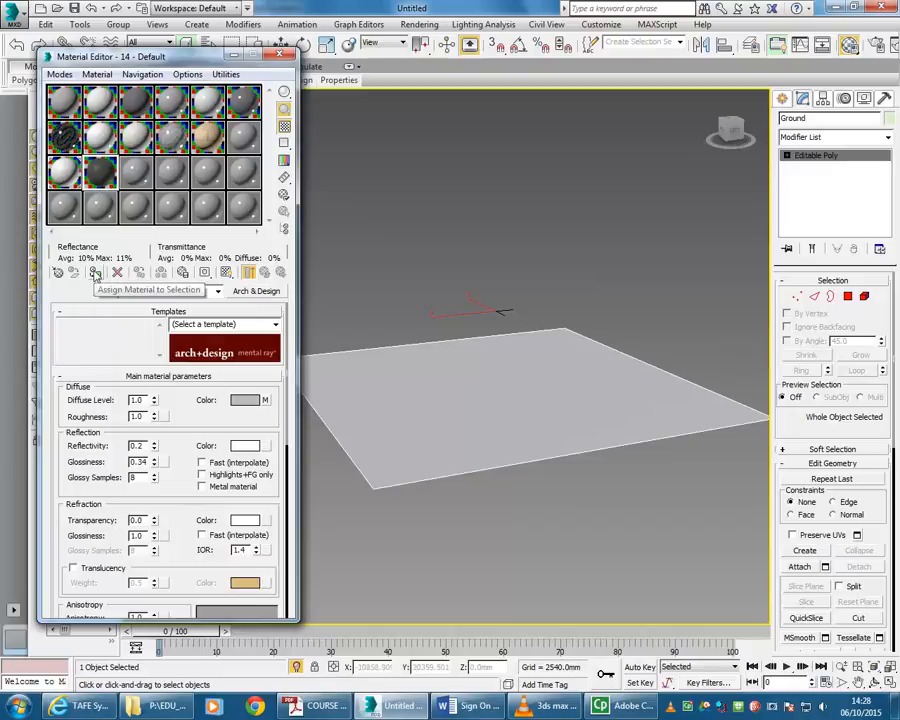
{"action": "left_click", "coordinate": [95, 273]}
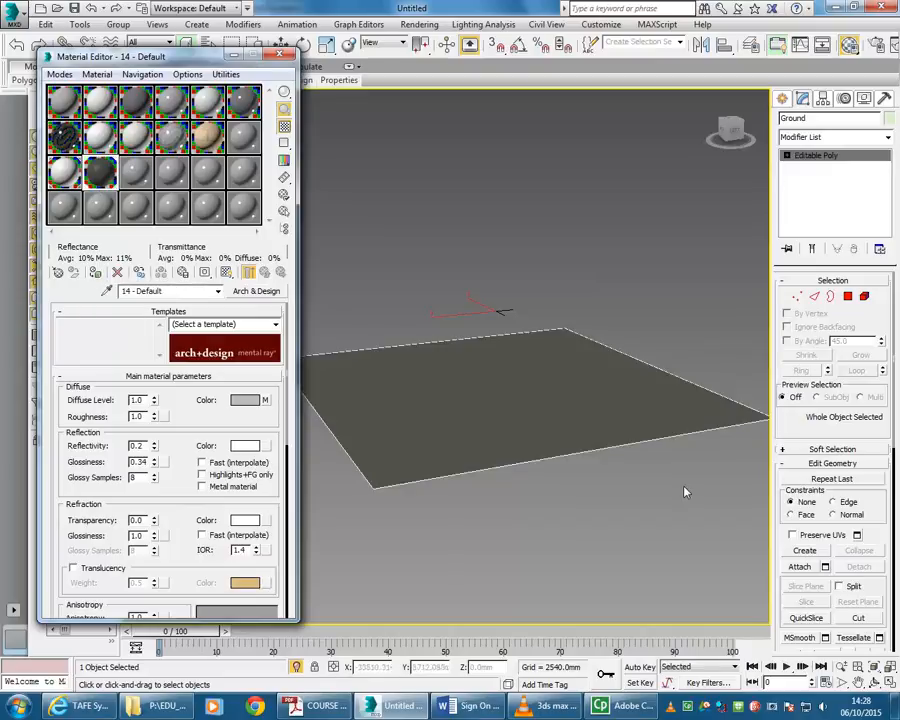
Move the Material Editor off the viewport controls and switch the perspective view's shading to Realistic
{"action": "middle_click_drag", "start_coordinate": [428, 417], "coordinate": [463, 408]}
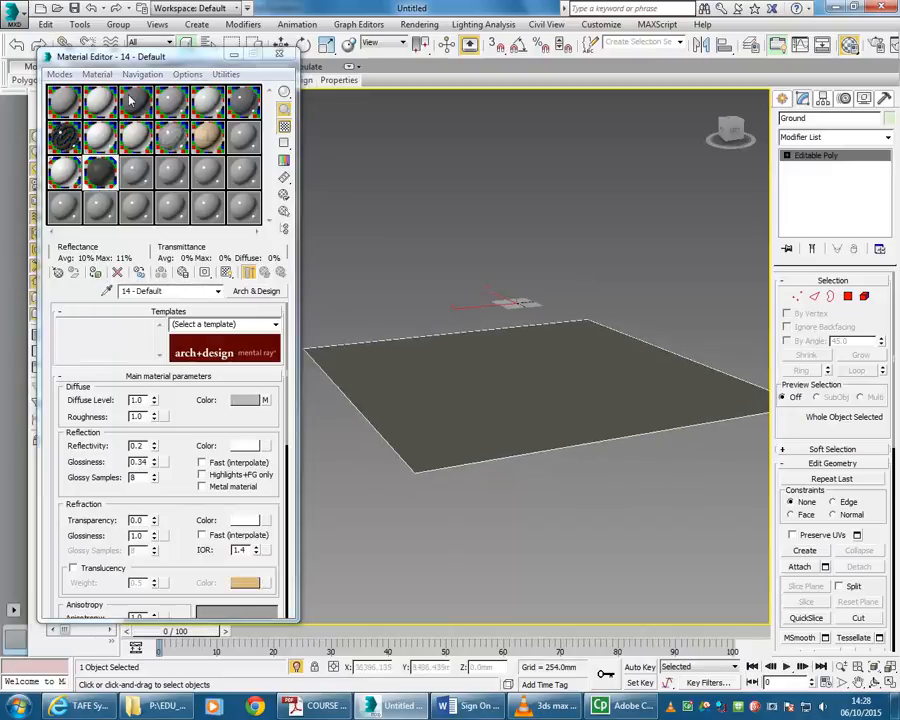
{"action": "left_click_drag", "start_coordinate": [97, 51], "coordinate": [122, 161]}
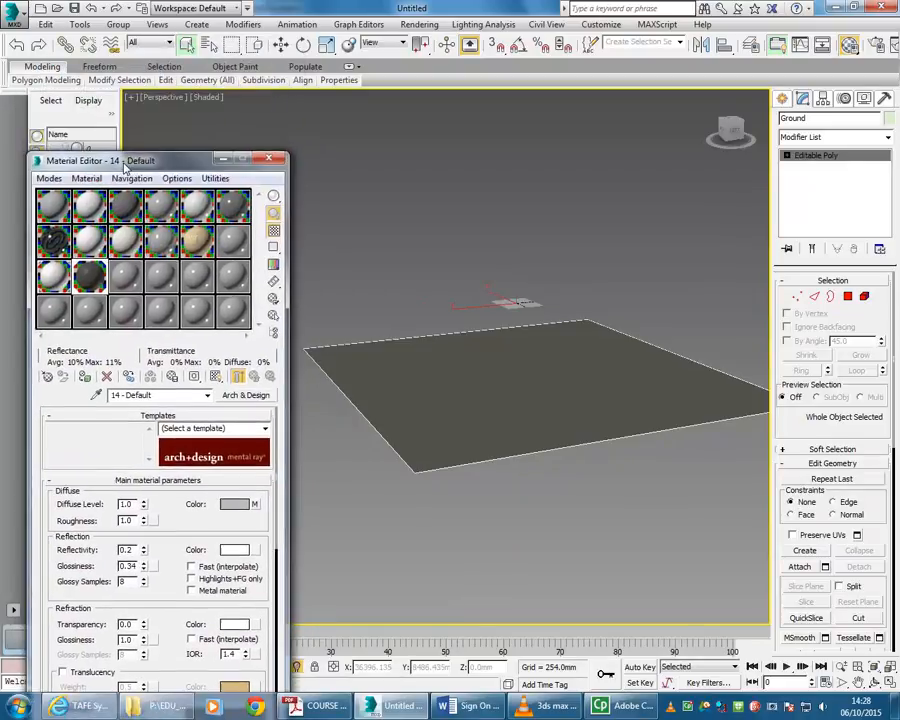
{"action": "scroll", "coordinate": [464, 418], "scroll_direction": "up", "scroll_amount": 5}
{"action": "scroll", "coordinate": [462, 478], "scroll_direction": "up", "scroll_amount": 6}
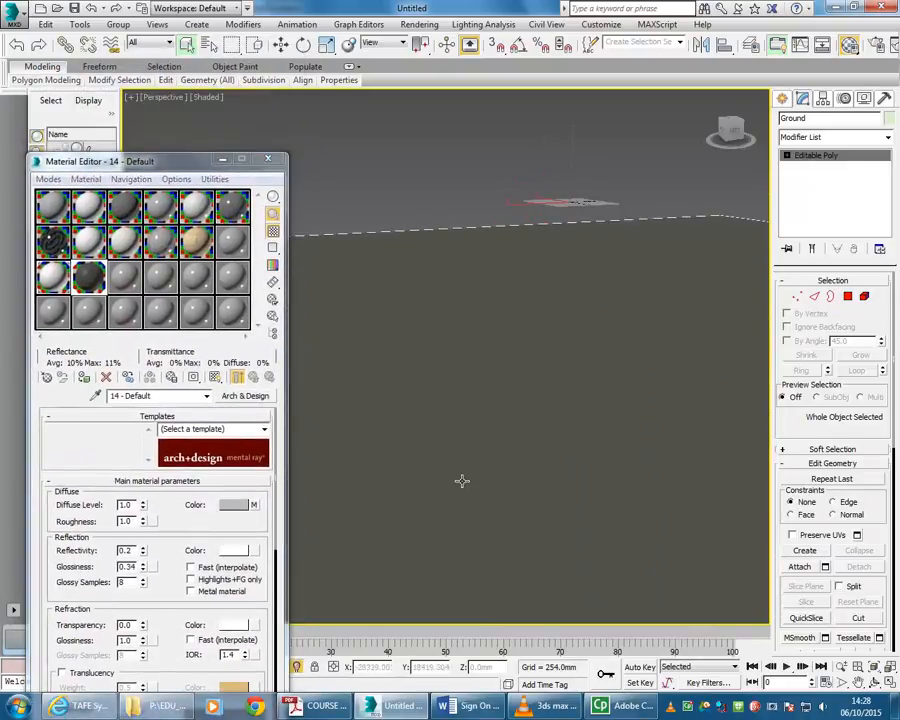
{"action": "scroll", "coordinate": [460, 479], "scroll_direction": "down", "scroll_amount": 8}
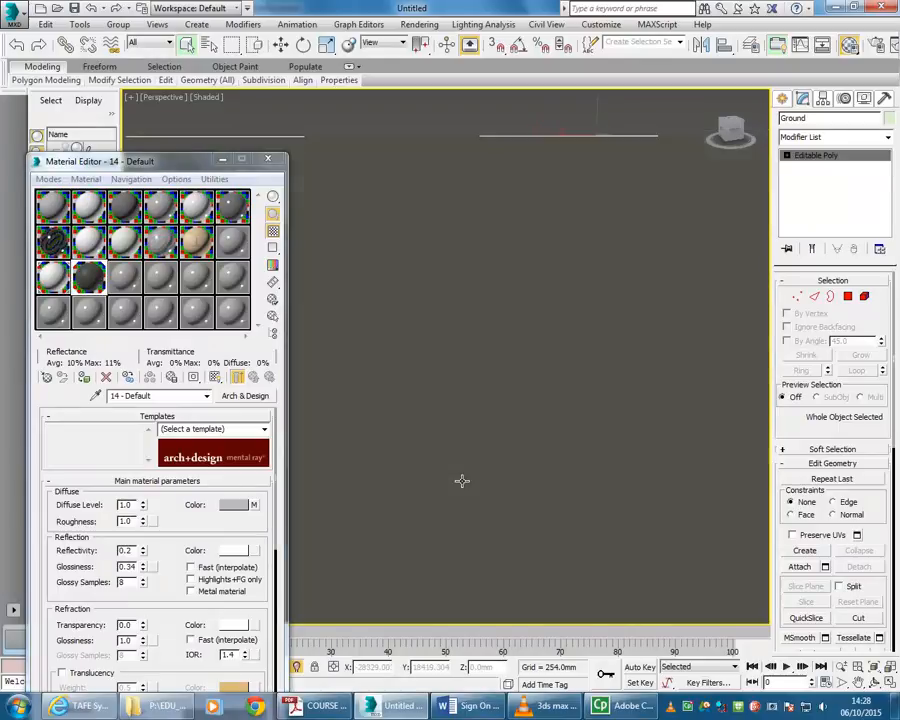
{"action": "scroll", "coordinate": [477, 432], "scroll_direction": "up", "scroll_amount": 4}
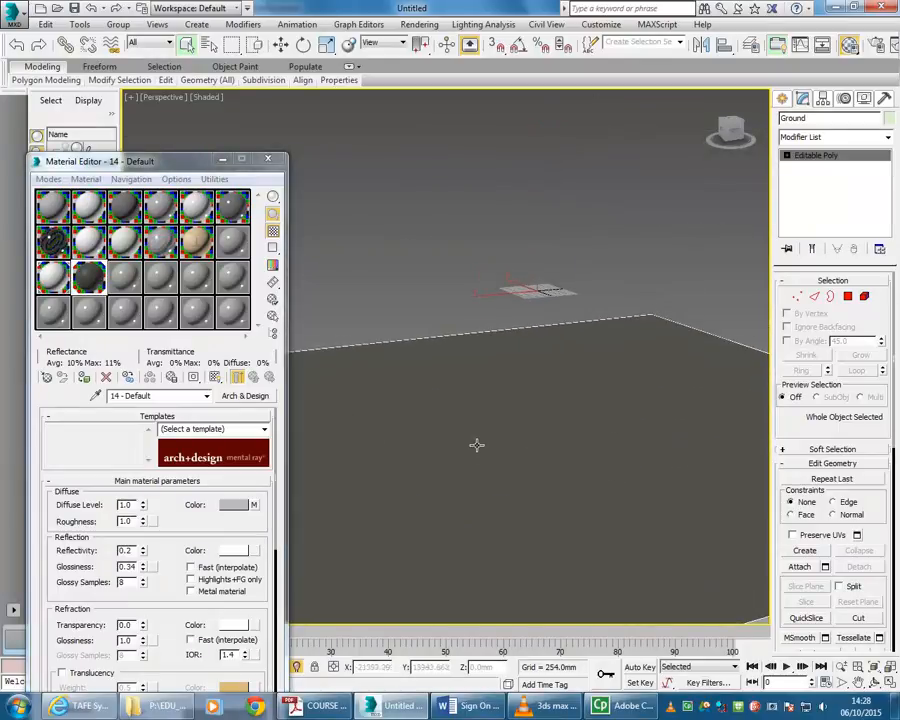
{"action": "left_click", "coordinate": [207, 100]}
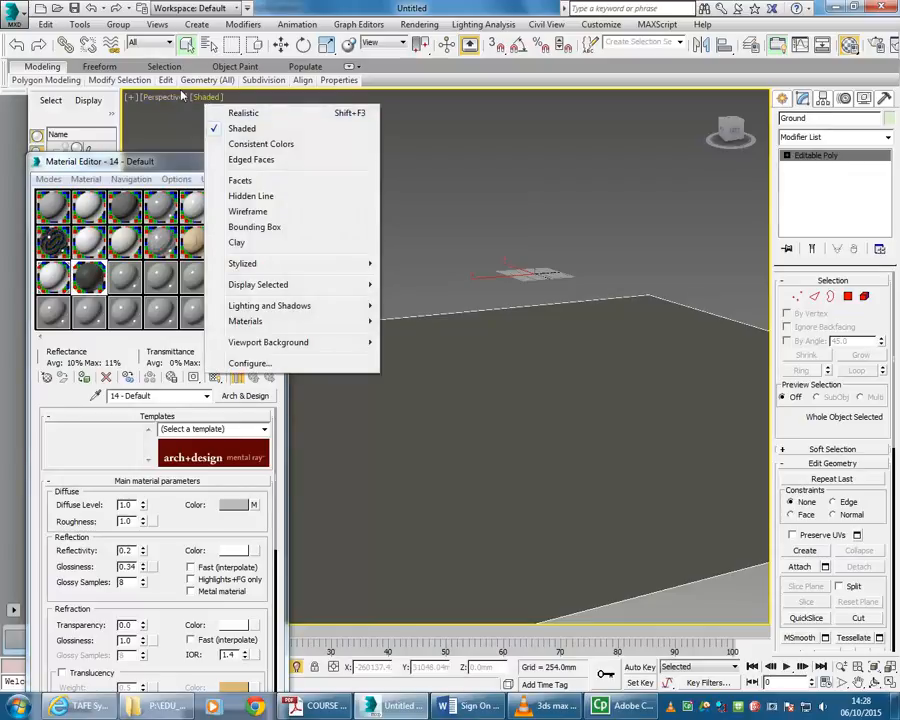
{"action": "left_click", "coordinate": [230, 113]}
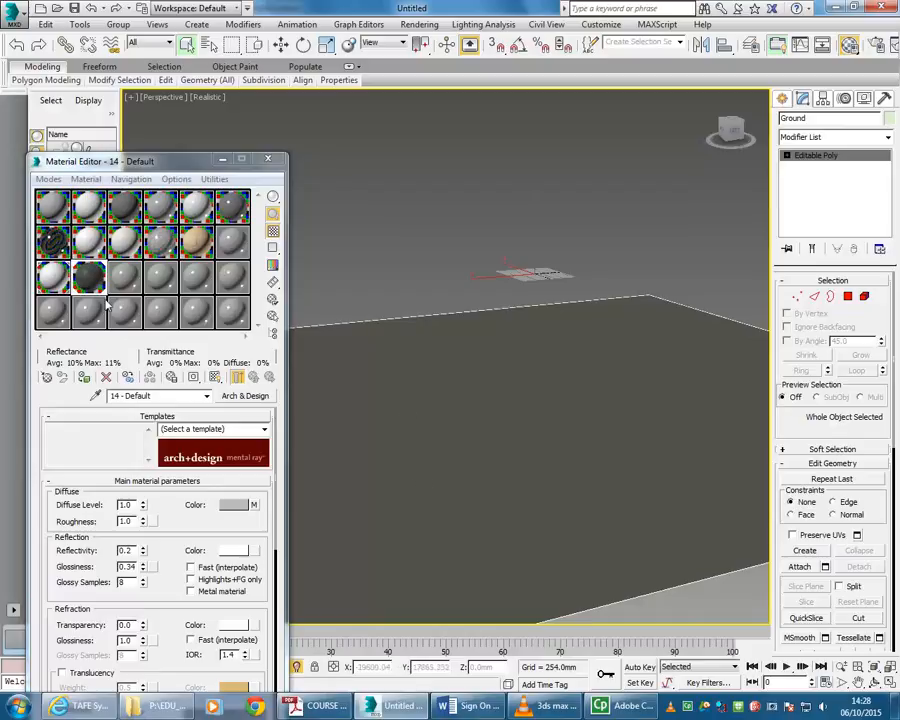
Reopen the concrete bitmap inside the diffuse map, show it shaded in the viewport and inspect the Ground surface
{"action": "left_click", "coordinate": [255, 508]}
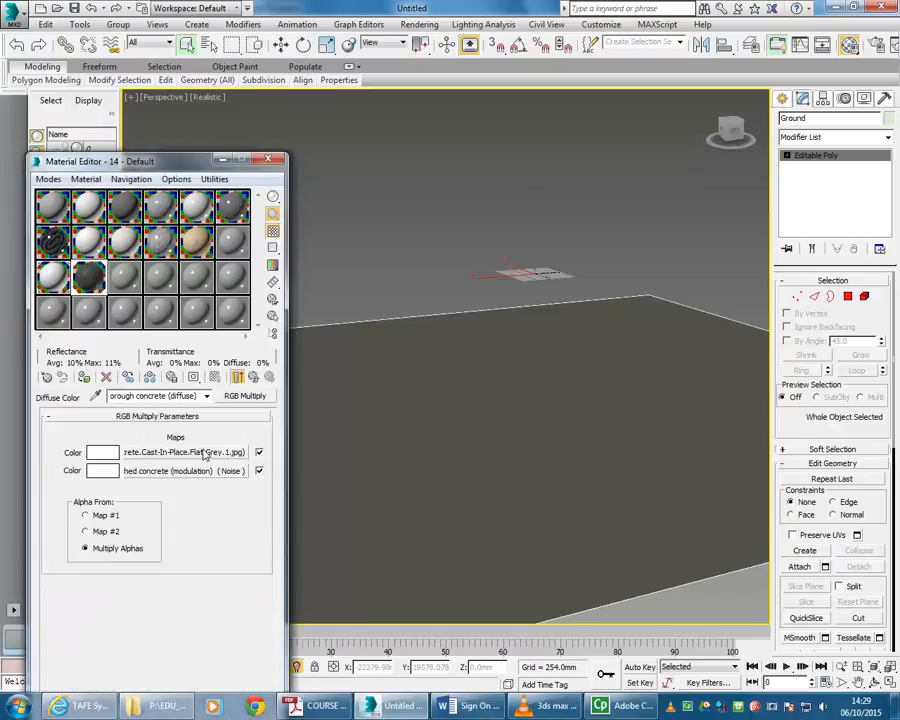
{"action": "left_click", "coordinate": [270, 343]}
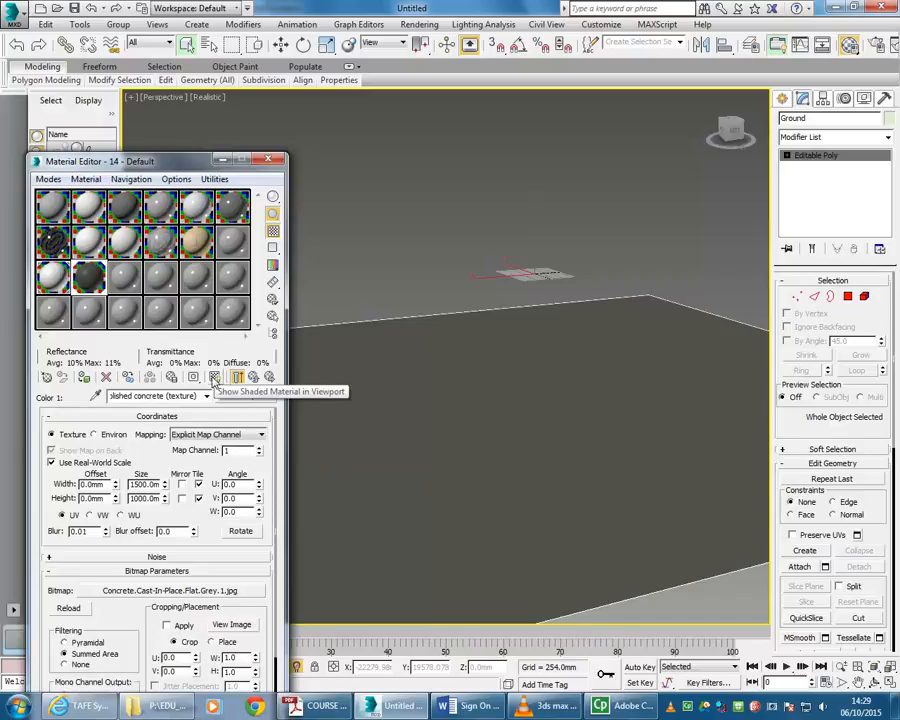
{"action": "left_click", "coordinate": [213, 381]}
{"action": "mouse_move", "coordinate": [539, 459]}
{"action": "middle_mouse_down"}
{"action": "mouse_move", "coordinate": [529, 436]}
{"action": "mouse_move", "coordinate": [600, 434]}
{"action": "middle_mouse_up"}
{"action": "middle_click_drag", "start_coordinate": [480, 402], "coordinate": [535, 452], "text": "alt"}
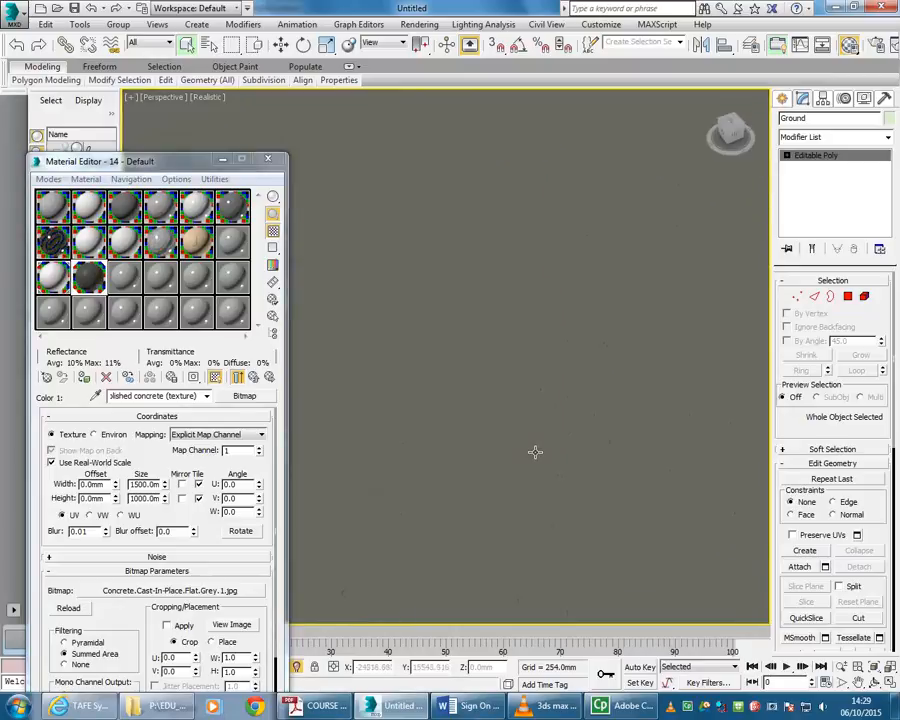
{"action": "scroll", "coordinate": [535, 452], "scroll_direction": "down", "scroll_amount": 5}
{"action": "scroll", "coordinate": [524, 455], "scroll_direction": "up", "scroll_amount": 5}
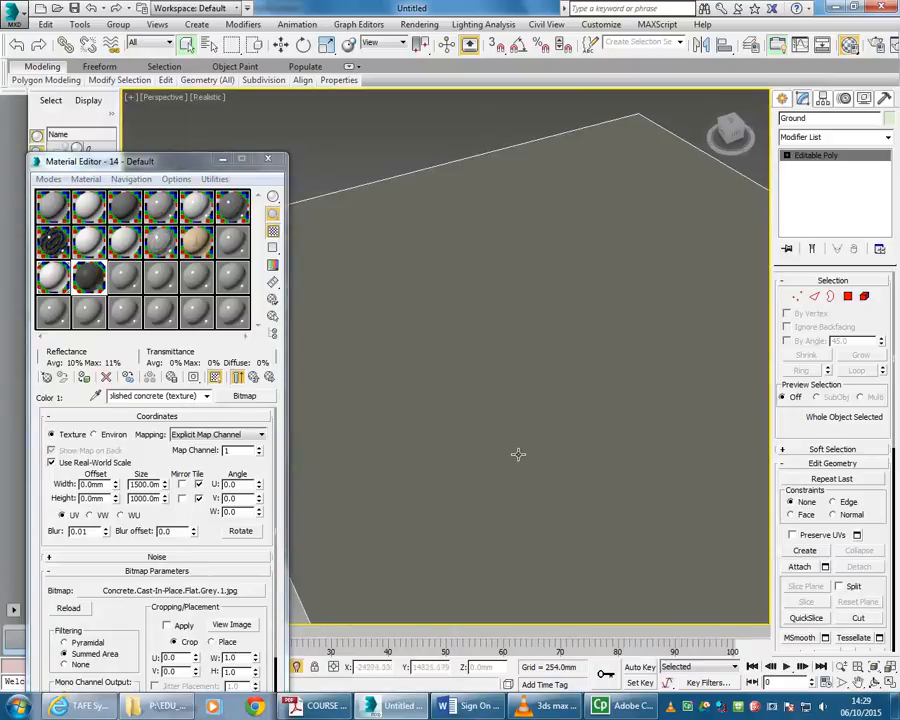
{"action": "scroll", "coordinate": [497, 448], "scroll_direction": "down", "scroll_amount": 2}
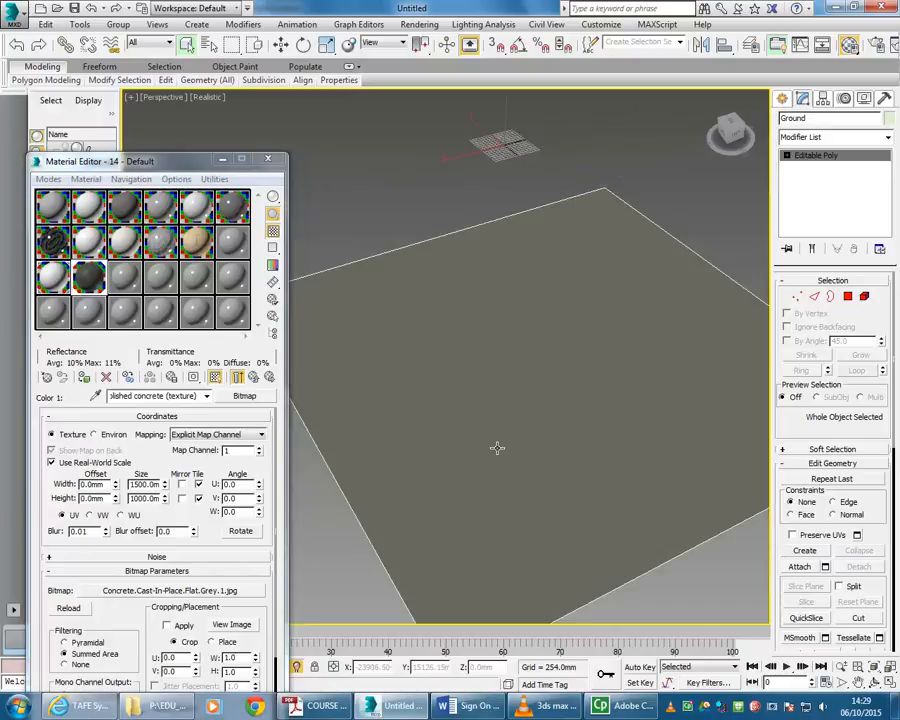
{"action": "middle_click_drag", "start_coordinate": [501, 425], "coordinate": [484, 420]}
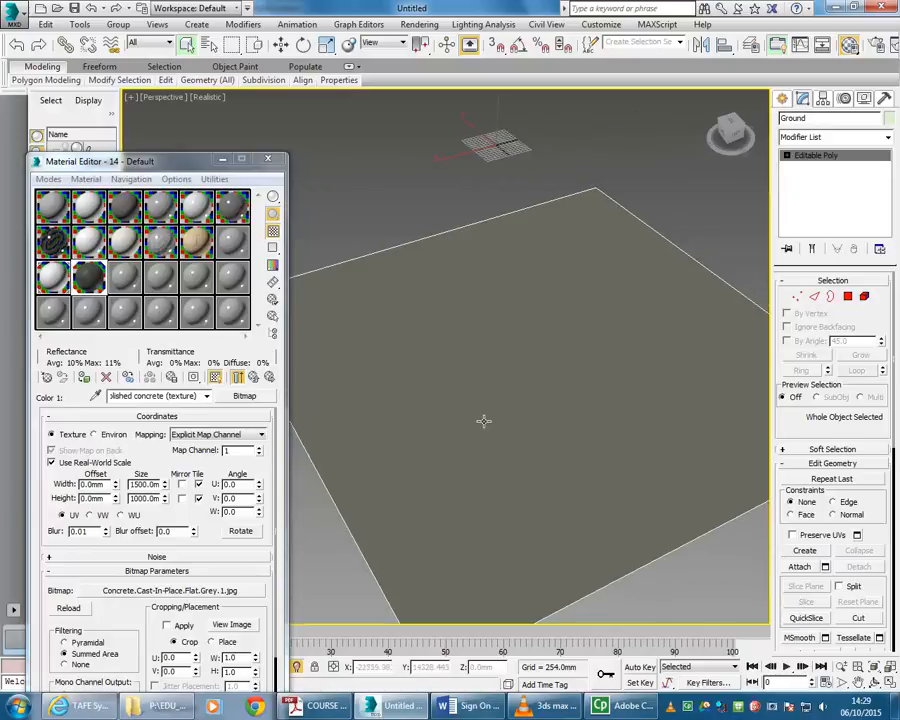
{"action": "left_click", "coordinate": [216, 378]}
{"action": "middle_click_drag", "start_coordinate": [511, 392], "coordinate": [504, 394]}
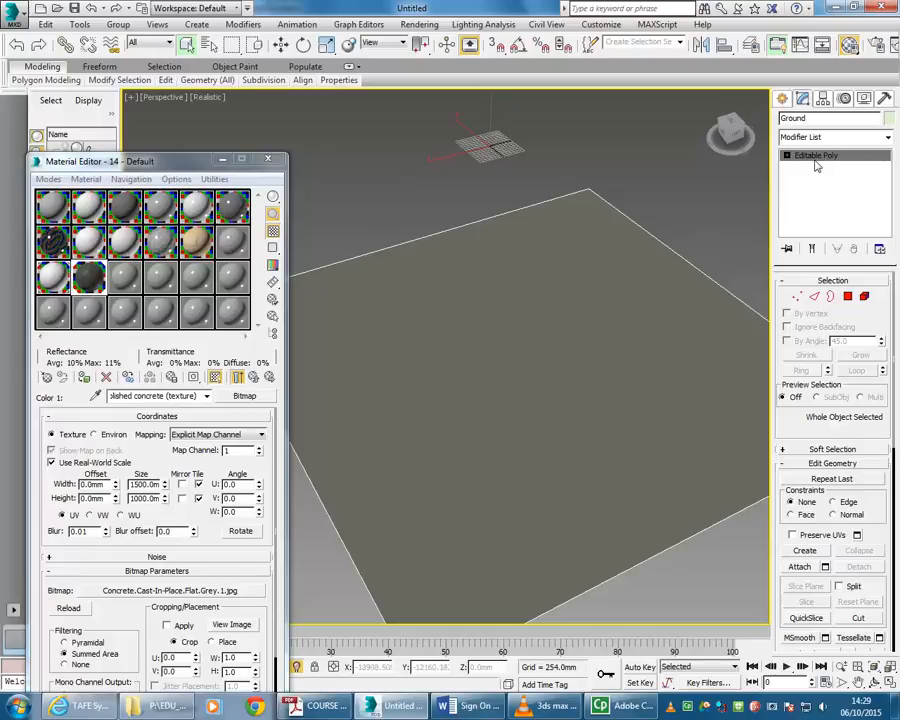
Add a UVW Map modifier to the Ground object and set its mapping to Box
{"action": "left_click", "coordinate": [887, 137]}
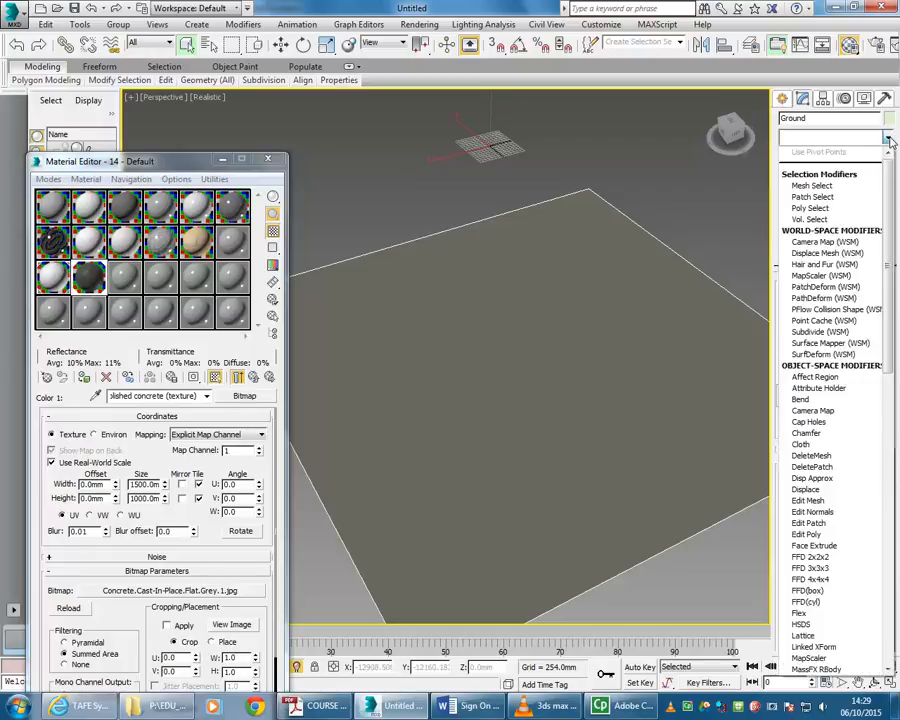
{"action": "mouse_move", "coordinate": [890, 182]}
{"action": "left_mouse_down"}
{"action": "mouse_move", "coordinate": [886, 299]}
{"action": "mouse_move", "coordinate": [886, 180]}
{"action": "left_mouse_up"}
{"action": "left_click", "coordinate": [888, 140]}
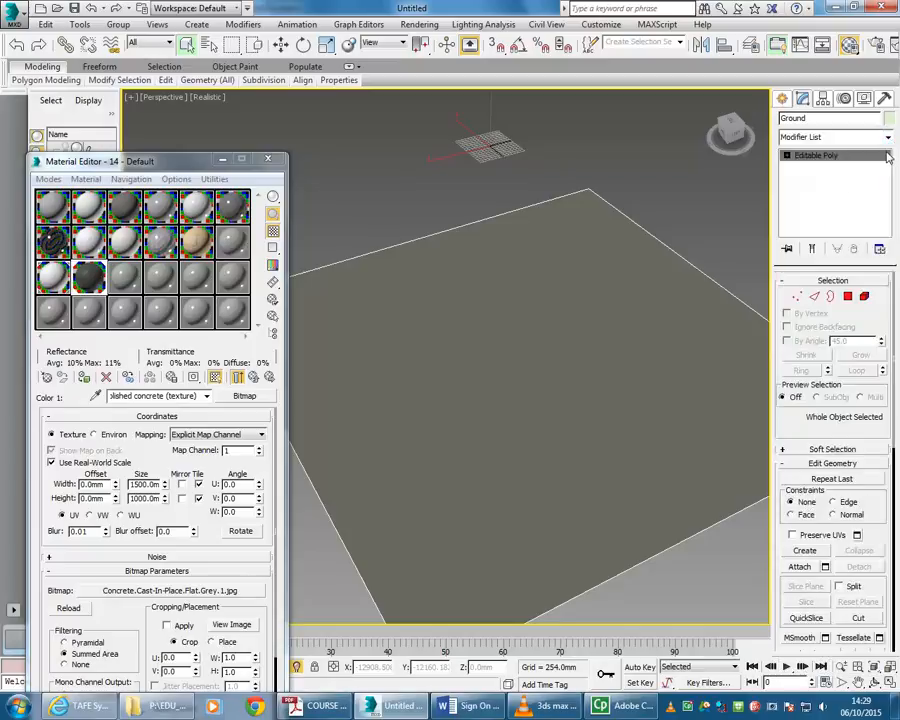
{"action": "left_click", "coordinate": [887, 137]}
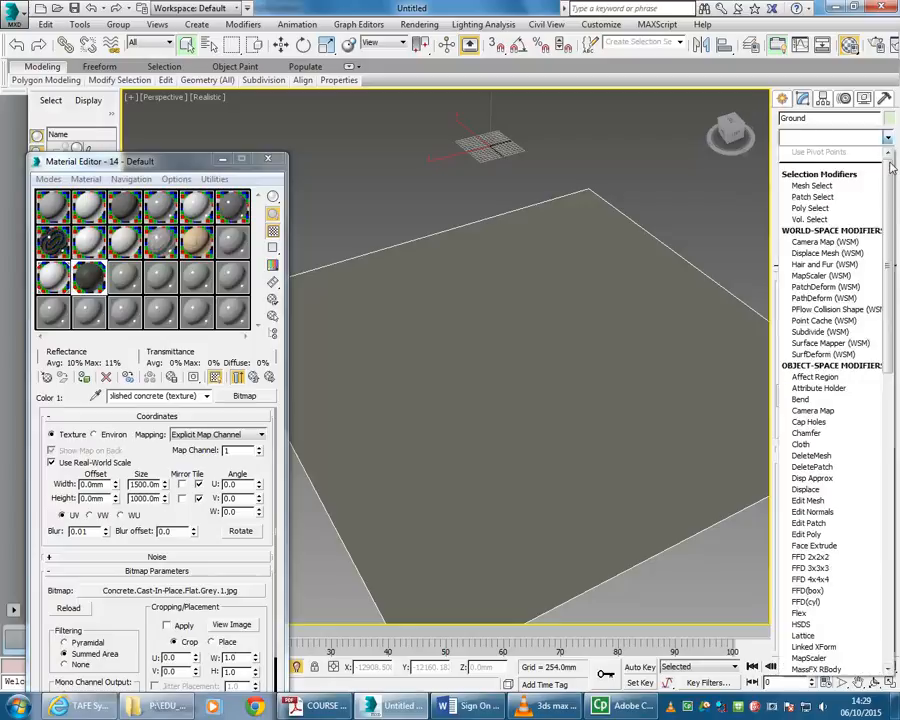
{"action": "left_click_drag", "start_coordinate": [893, 183], "coordinate": [897, 480]}
{"action": "left_click", "coordinate": [897, 481]}
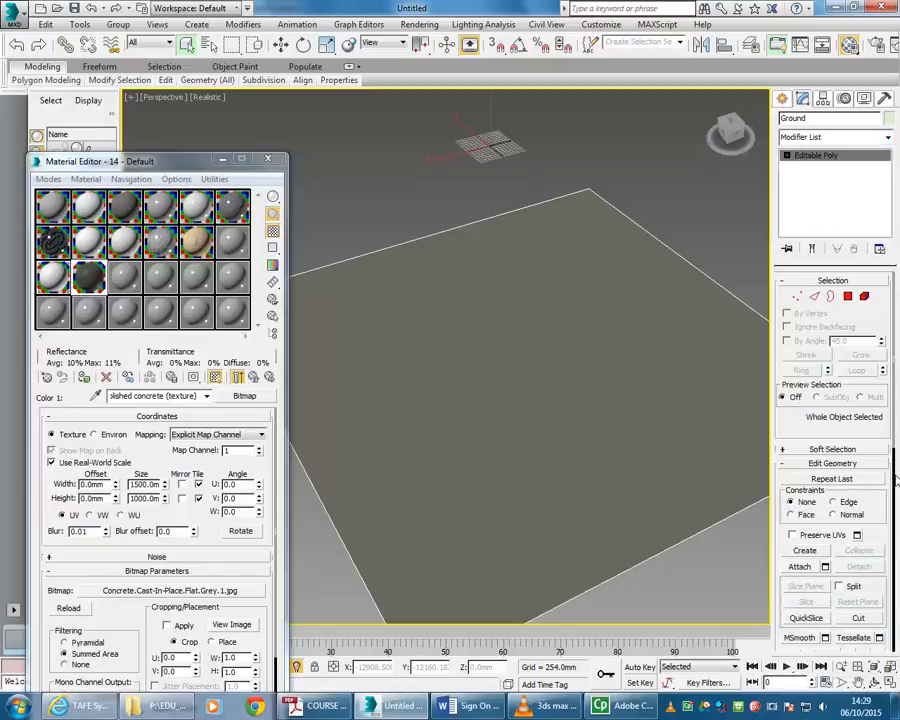
{"action": "left_click", "coordinate": [853, 138]}
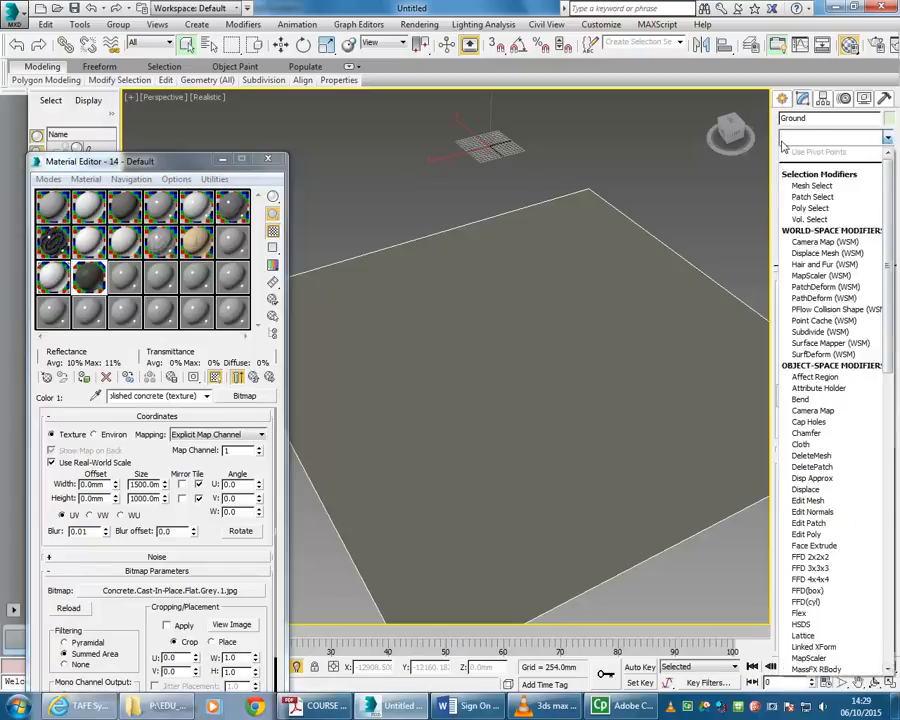
{"action": "left_click_drag", "start_coordinate": [887, 202], "coordinate": [887, 502]}
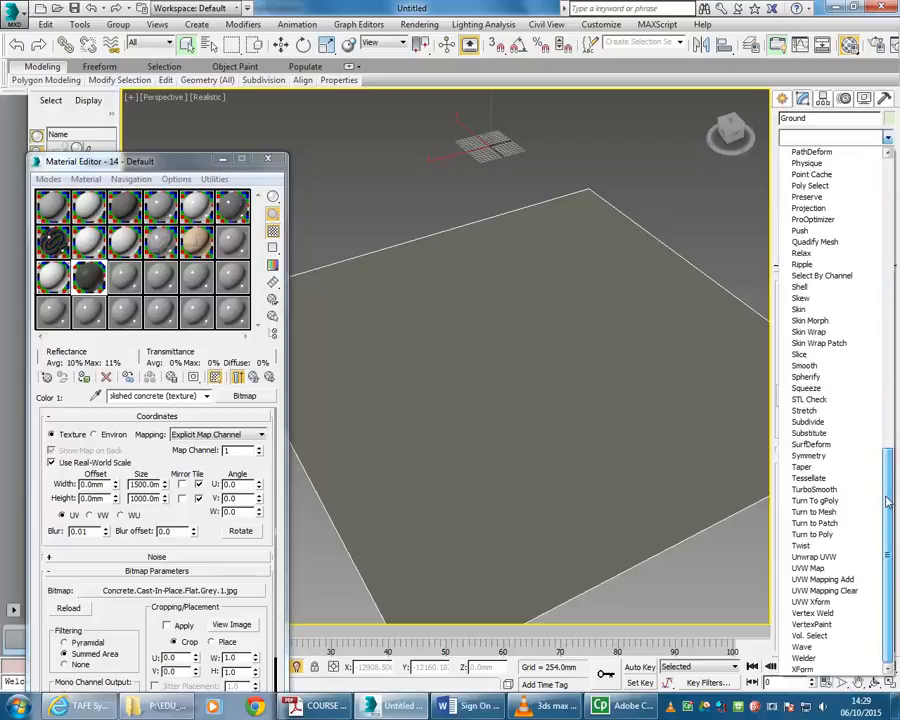
{"action": "left_click", "coordinate": [806, 568]}
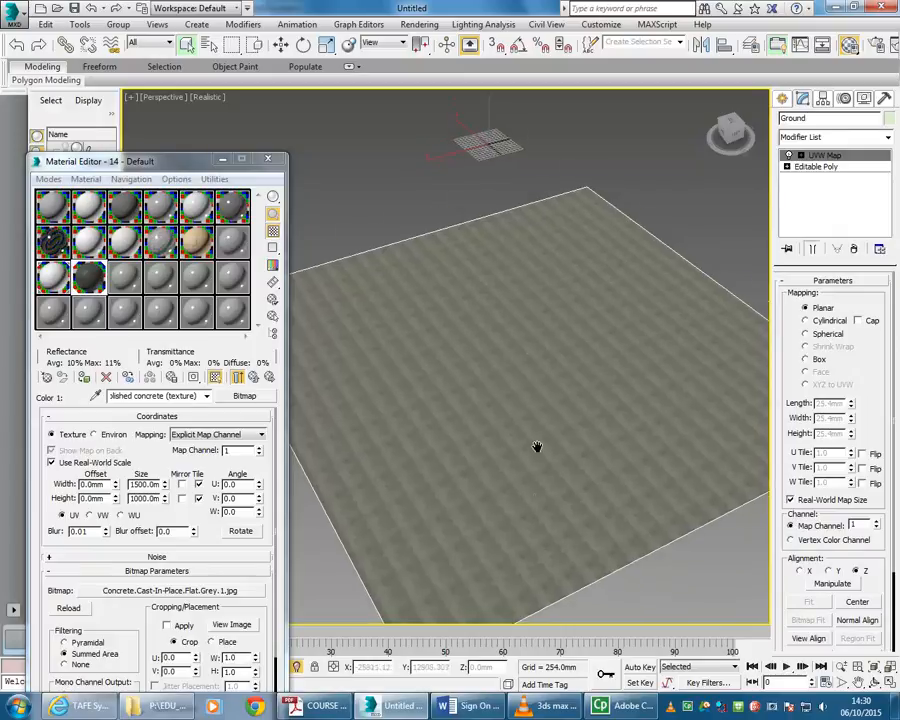
{"action": "middle_click_drag", "start_coordinate": [542, 462], "coordinate": [538, 424], "text": "alt"}
{"action": "mouse_move", "coordinate": [547, 486]}
{"action": "middle_mouse_down", "text": "alt"}
{"action": "mouse_move", "coordinate": [546, 440]}
{"action": "mouse_move", "coordinate": [548, 500]}
{"action": "middle_mouse_up", "text": "alt"}
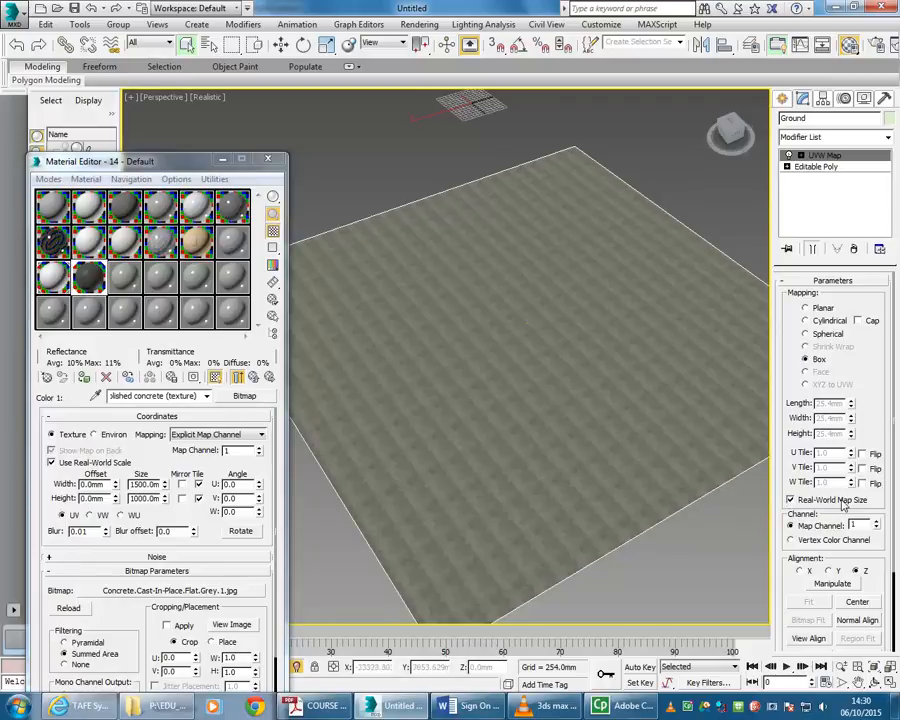
Examine the scale and repetition of the concrete texture across the Ground surface from close up and from afar
{"action": "scroll", "coordinate": [458, 395], "scroll_direction": "up", "scroll_amount": 8}
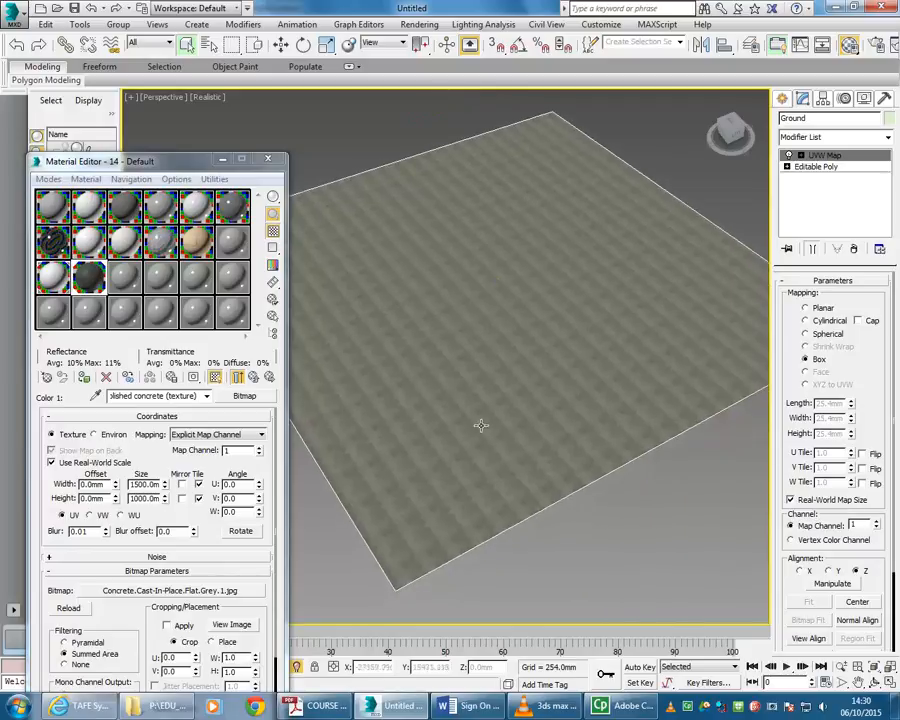
{"action": "scroll", "coordinate": [492, 436], "scroll_direction": "up", "scroll_amount": 3}
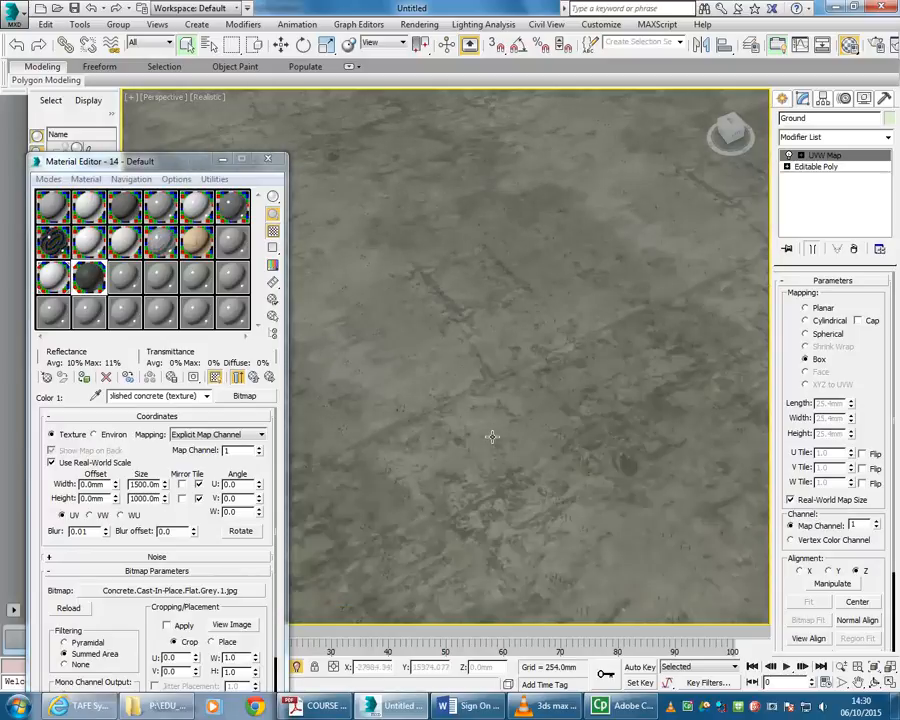
{"action": "scroll", "coordinate": [490, 430], "scroll_direction": "down", "scroll_amount": 5}
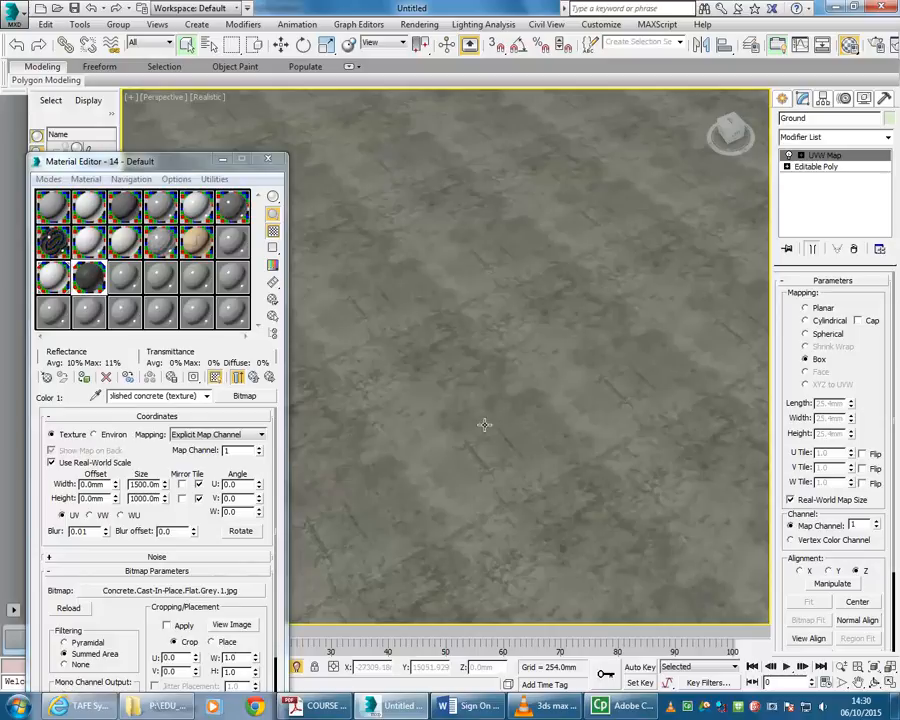
{"action": "scroll", "coordinate": [496, 390], "scroll_direction": "down", "scroll_amount": 5}
{"action": "scroll", "coordinate": [502, 430], "scroll_direction": "up", "scroll_amount": 4}
{"action": "scroll", "coordinate": [420, 460], "scroll_direction": "down", "scroll_amount": 4}
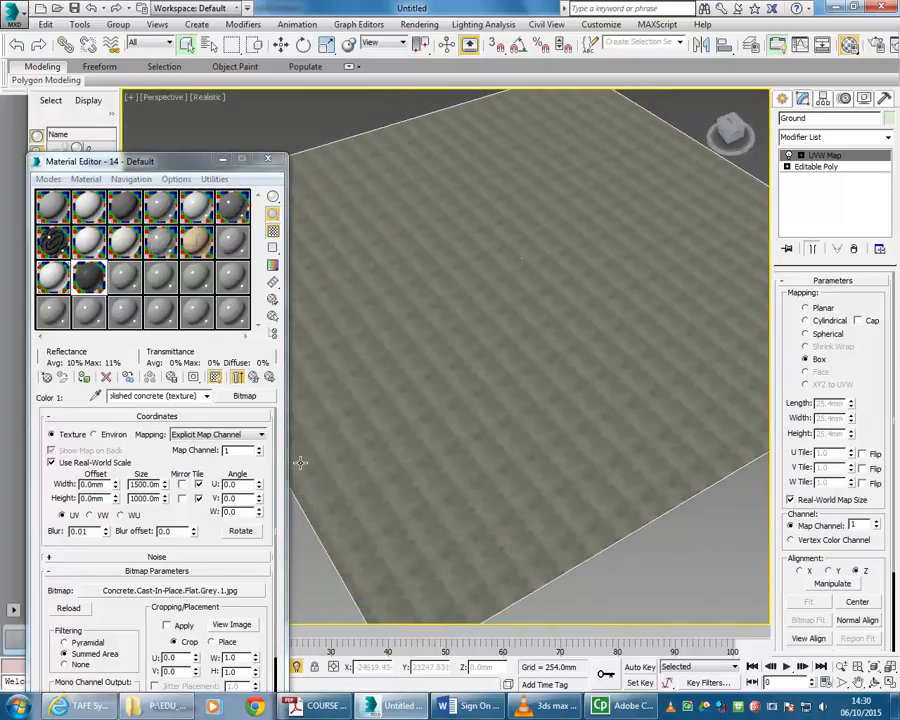
{"action": "scroll", "coordinate": [440, 468], "scroll_direction": "up", "scroll_amount": 4}
{"action": "middle_click_drag", "start_coordinate": [451, 465], "coordinate": [507, 439]}
{"action": "middle_click_drag", "start_coordinate": [540, 378], "coordinate": [492, 505]}
{"action": "middle_click_drag", "start_coordinate": [470, 456], "coordinate": [420, 505], "text": "alt"}
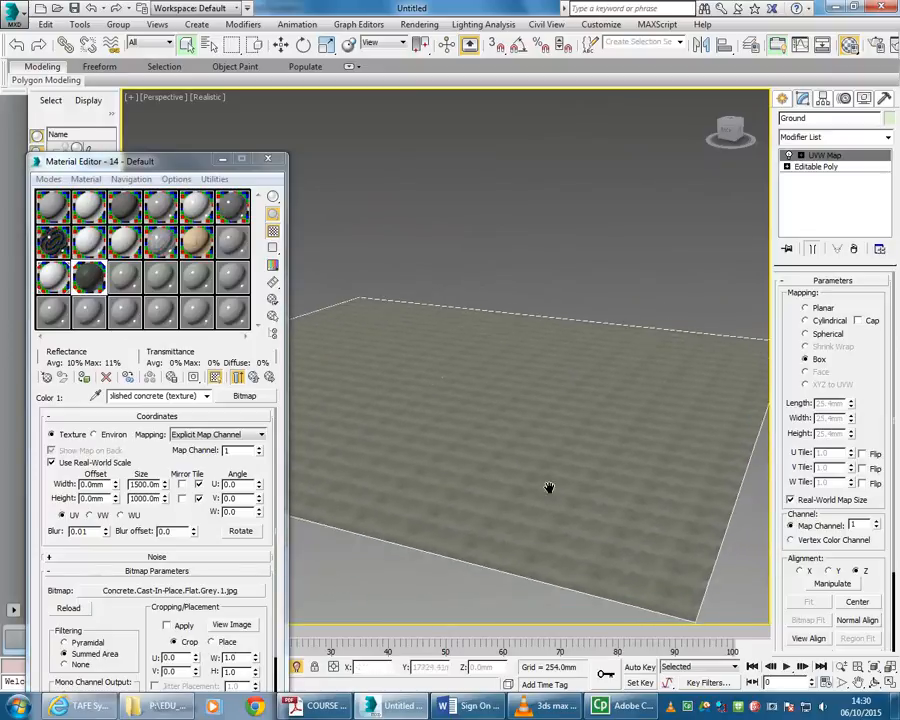
{"action": "scroll", "coordinate": [607, 517], "scroll_direction": "up", "scroll_amount": 3}
{"action": "scroll", "coordinate": [607, 517], "scroll_direction": "down", "scroll_amount": 4}
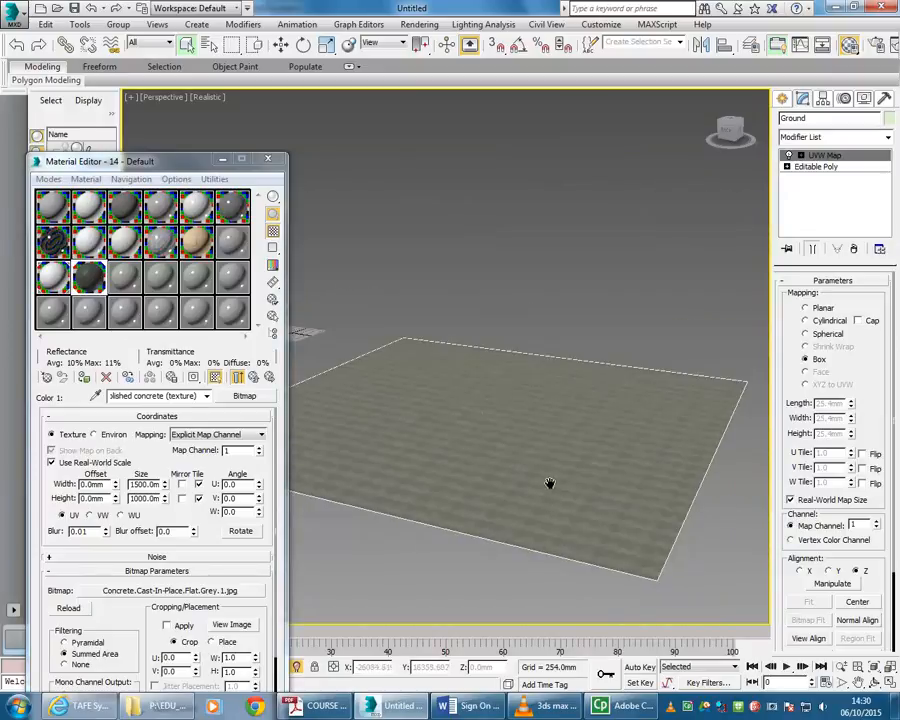
{"action": "scroll", "coordinate": [534, 474], "scroll_direction": "up", "scroll_amount": 4}
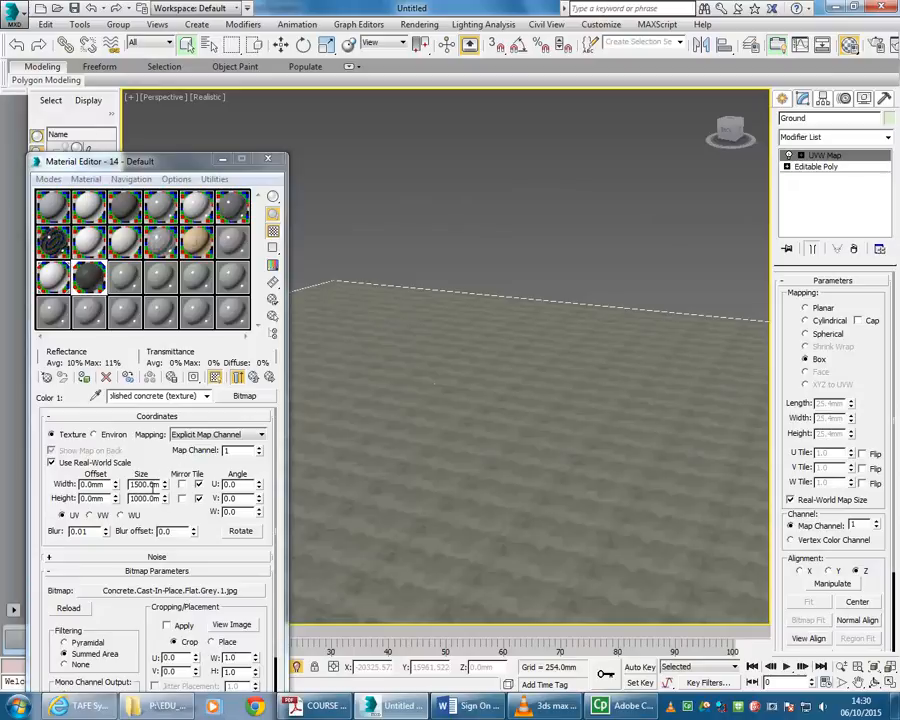
Set the concrete bitmap's real-world size to 5000 mm wide and 3000 mm high
{"action": "double_click", "coordinate": [143, 484]}
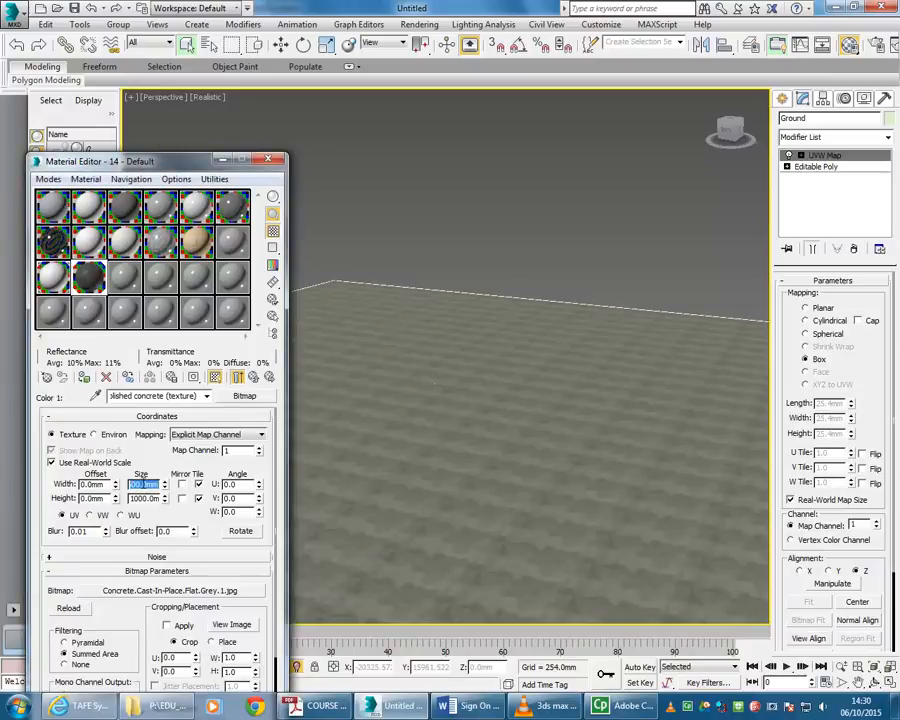
{"action": "type", "text": "5"}
{"action": "key", "text": "Tab"}
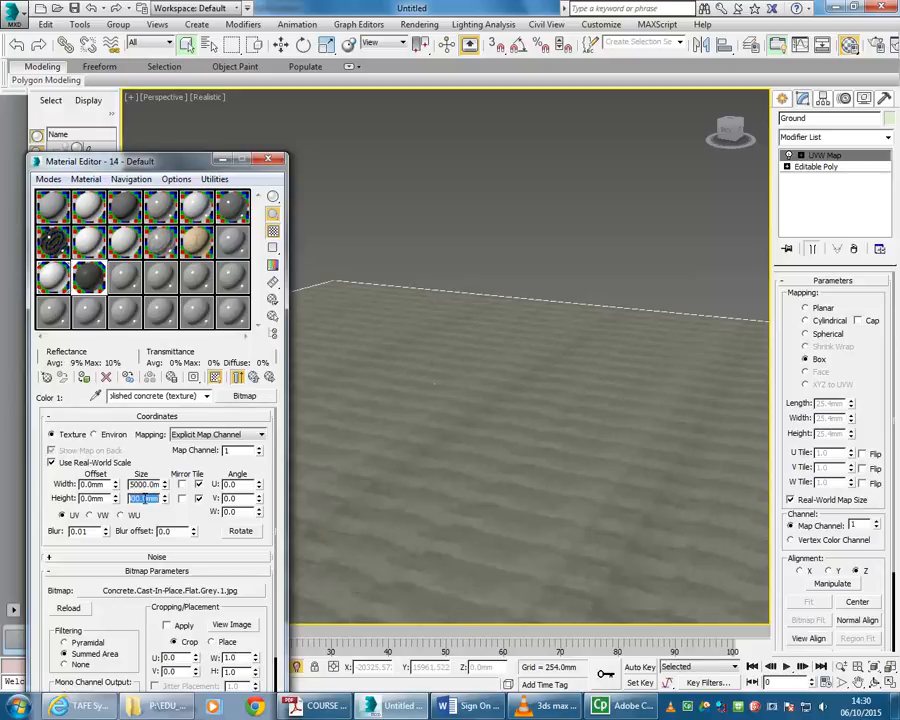
{"action": "right_click", "coordinate": [145, 498]}
{"action": "left_click", "coordinate": [131, 498]}
{"action": "double_click", "coordinate": [138, 498]}
{"action": "type", "text": "3"}
{"action": "key", "text": "Return"}
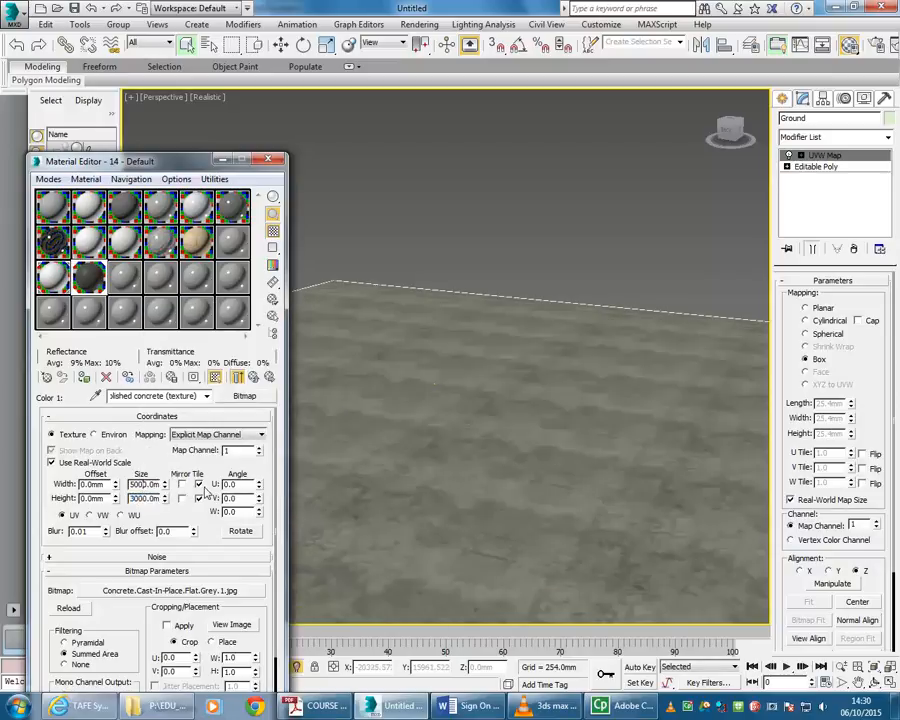
Check the rescaled concrete on the Ground, close the Material Editor and end the isolation
{"action": "scroll", "coordinate": [536, 450], "scroll_direction": "down", "scroll_amount": 4}
{"action": "middle_click_drag", "start_coordinate": [536, 450], "coordinate": [519, 472]}
{"action": "scroll", "coordinate": [515, 437], "scroll_direction": "up", "scroll_amount": 3}
{"action": "scroll", "coordinate": [514, 436], "scroll_direction": "down", "scroll_amount": 4}
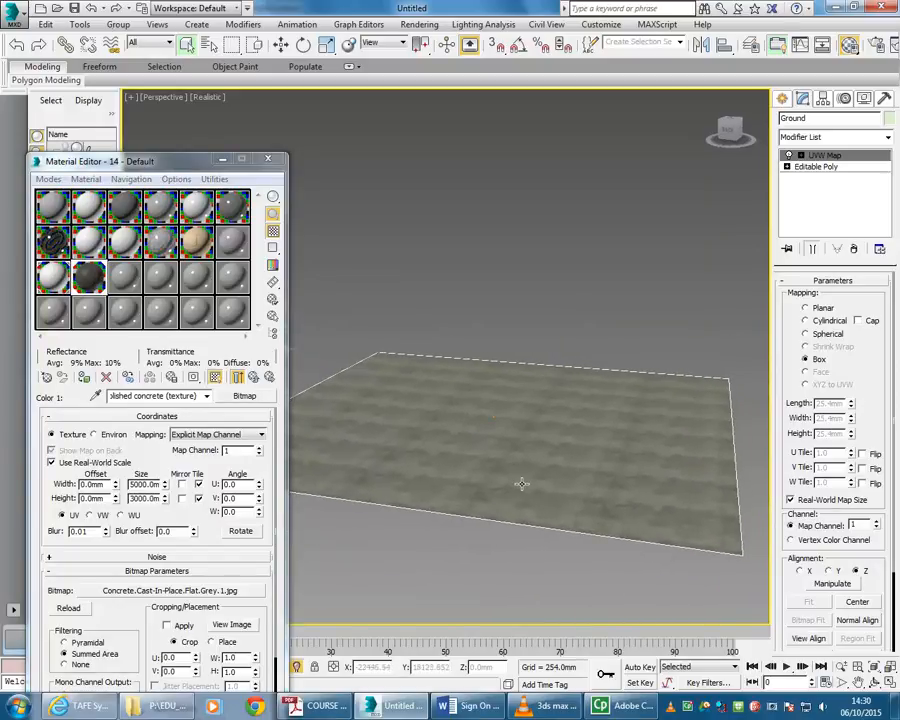
{"action": "left_click", "coordinate": [268, 160]}
{"action": "right_click", "coordinate": [386, 230]}
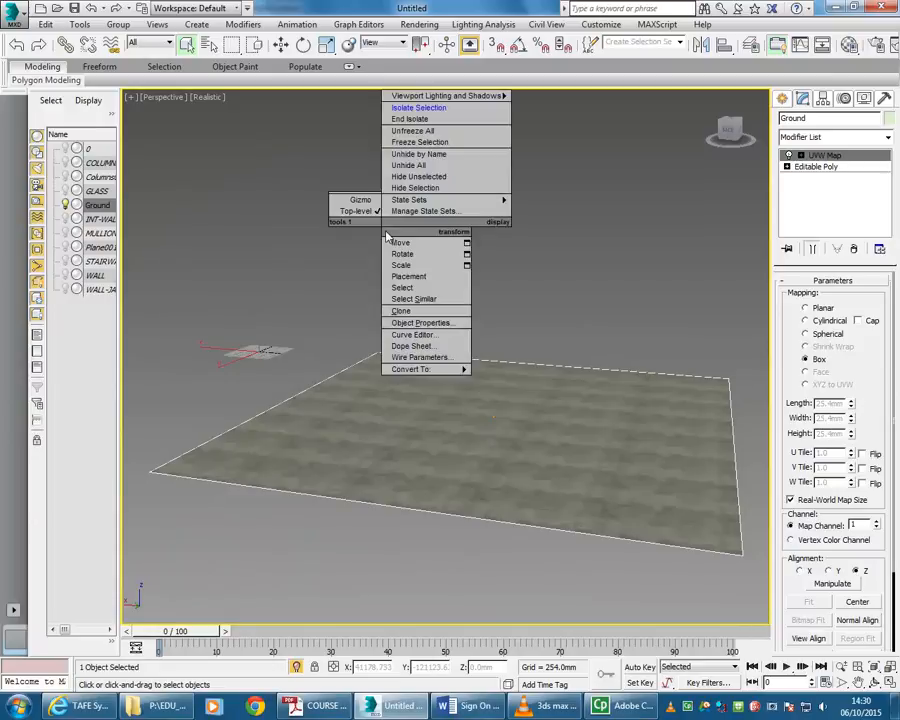
{"action": "left_click", "coordinate": [409, 119]}
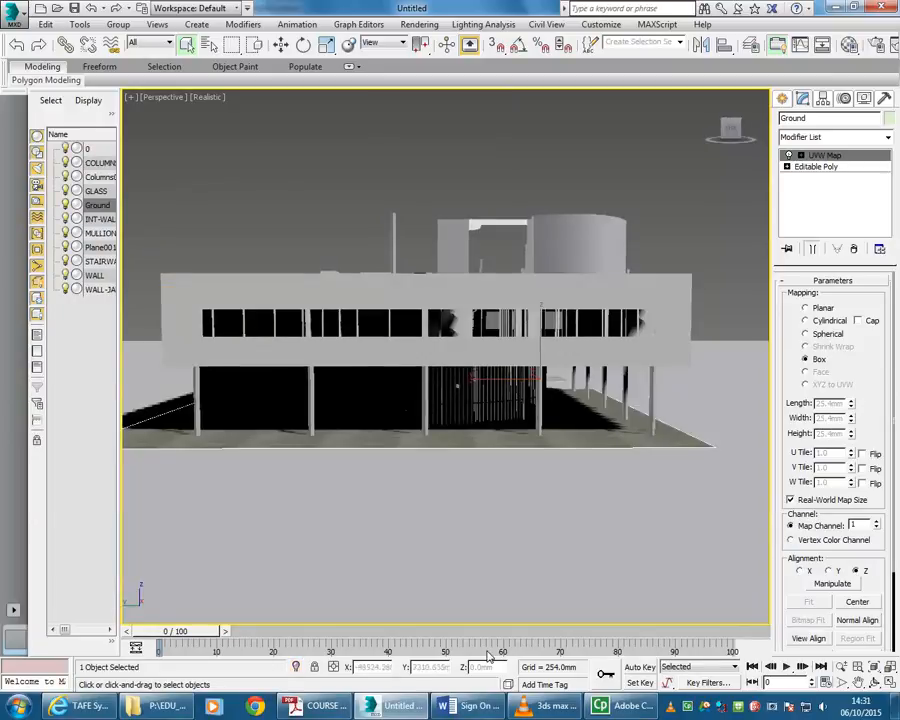
Isolate the Ground object again and view it from slightly above
{"action": "middle_click_drag", "start_coordinate": [329, 414], "coordinate": [336, 438]}
{"action": "middle_click_drag", "start_coordinate": [518, 446], "coordinate": [400, 470]}
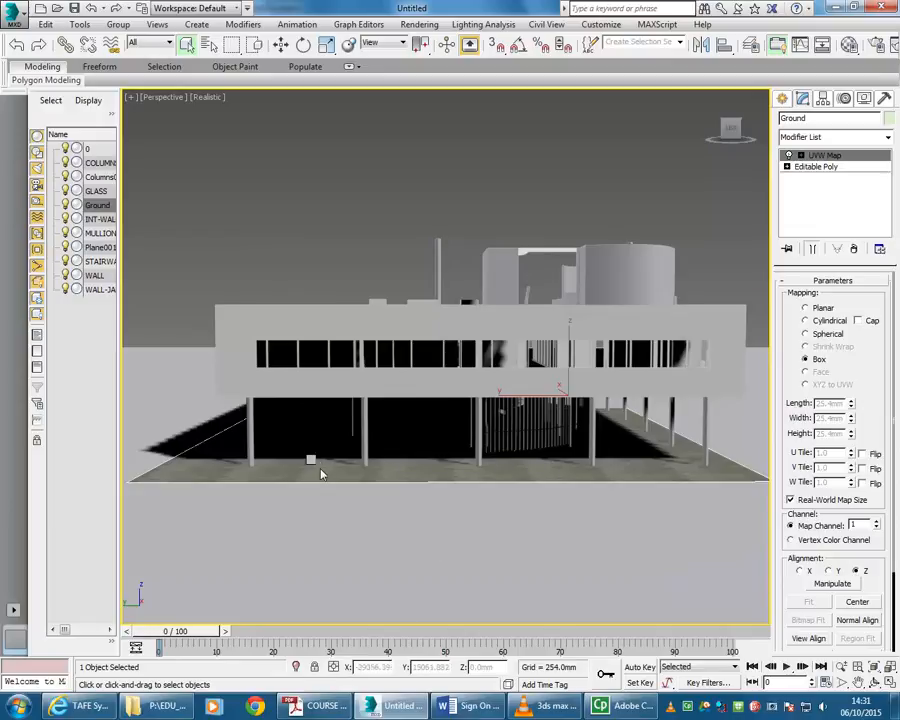
{"action": "right_click", "coordinate": [318, 466]}
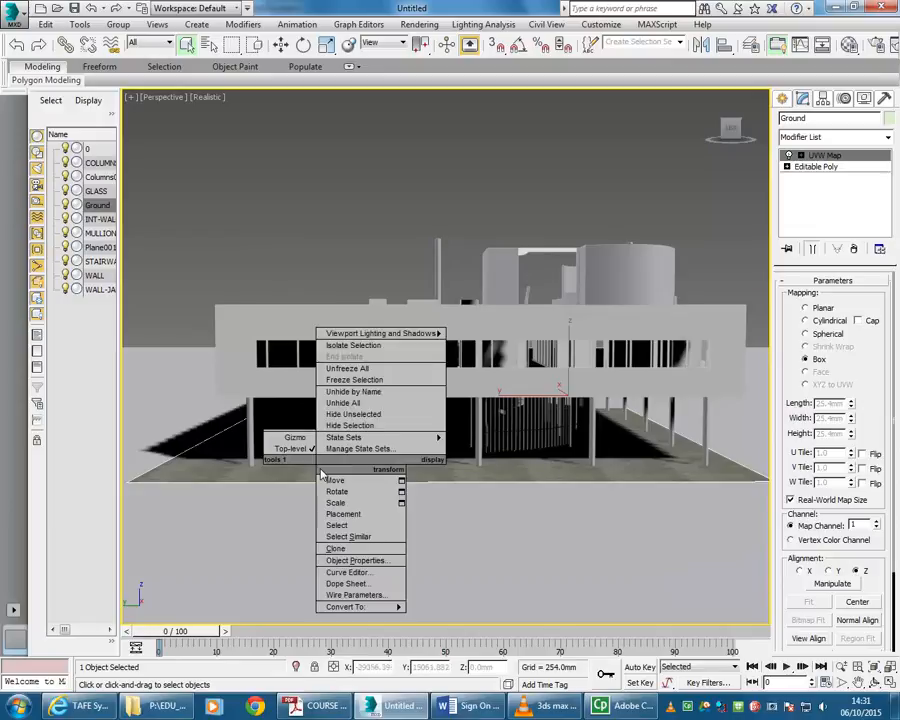
{"action": "left_click", "coordinate": [351, 345]}
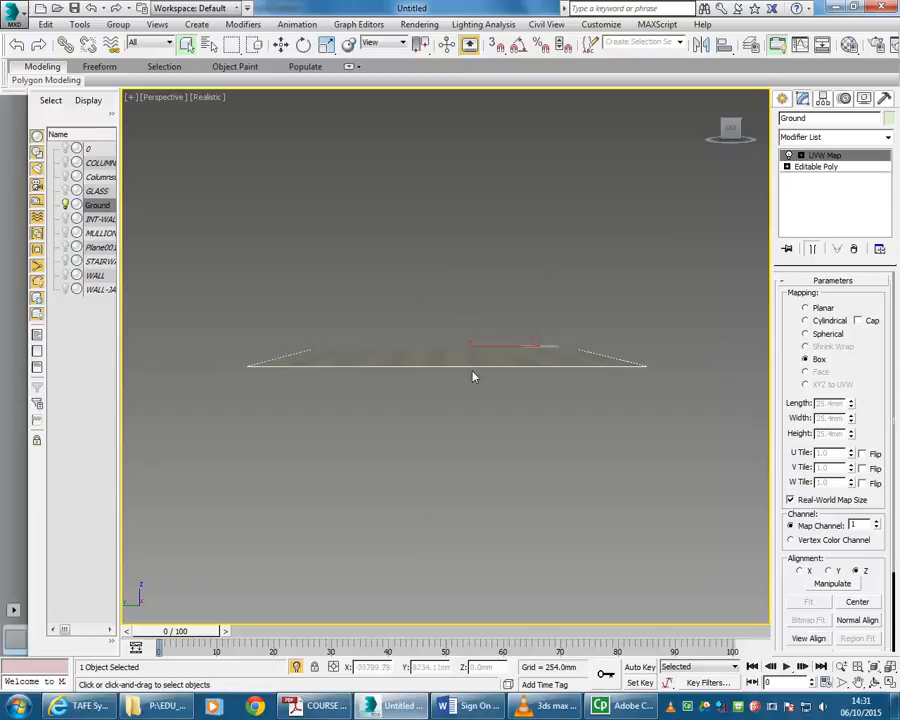
{"action": "middle_click_drag", "start_coordinate": [486, 366], "coordinate": [512, 408], "text": "alt"}
{"action": "scroll", "coordinate": [462, 371], "scroll_direction": "up", "scroll_amount": 3}
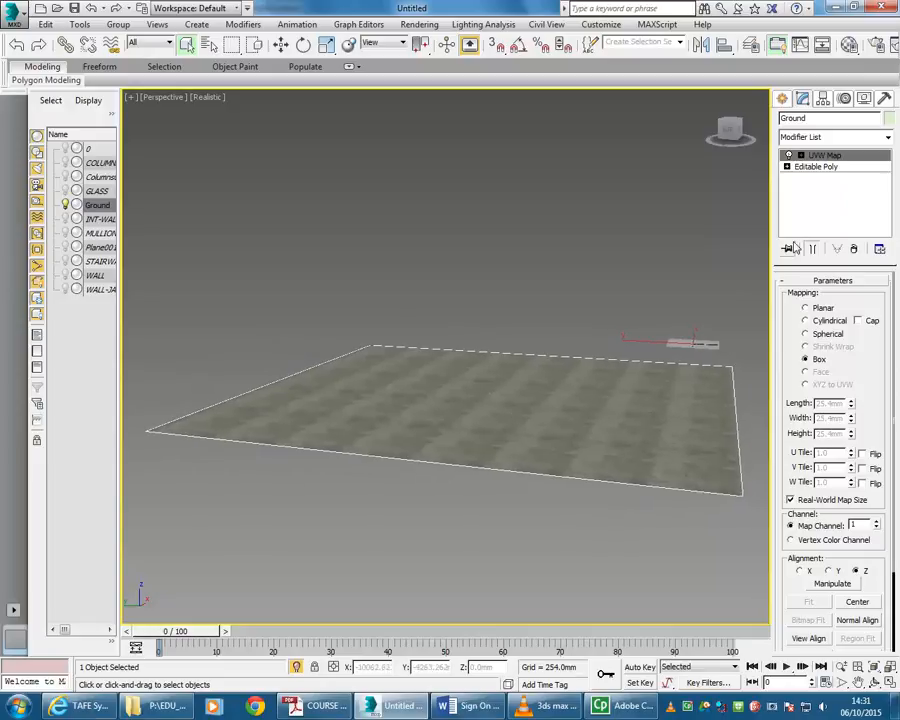
Select the Ground's single polygon in the Editable Poly below the UVW Map modifier
{"action": "left_click", "coordinate": [825, 167]}
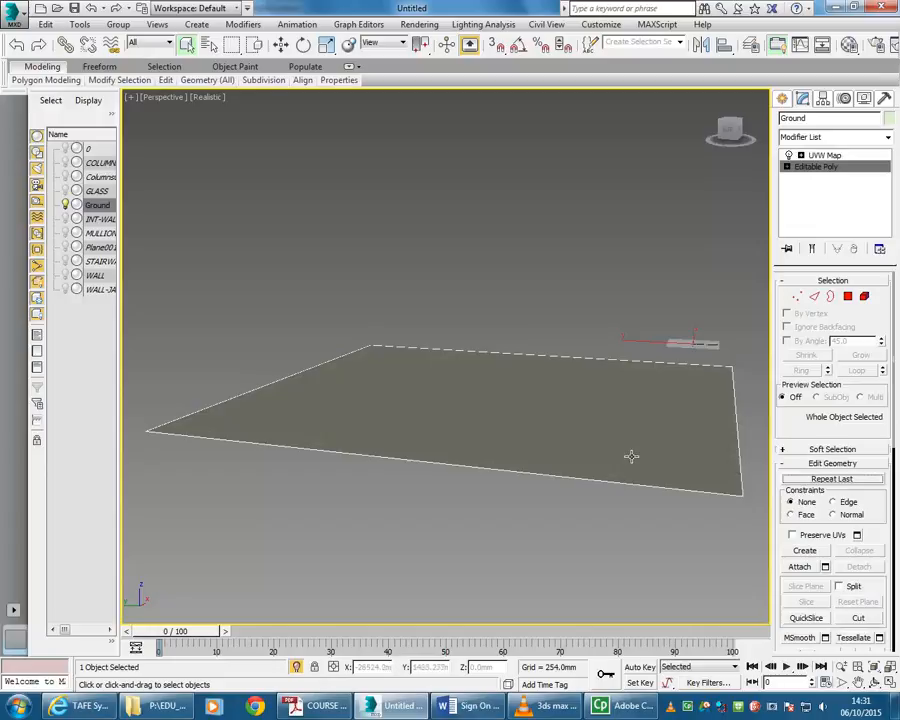
{"action": "left_click", "coordinate": [887, 138]}
{"action": "scroll", "coordinate": [892, 330], "scroll_direction": "down", "scroll_amount": 8}
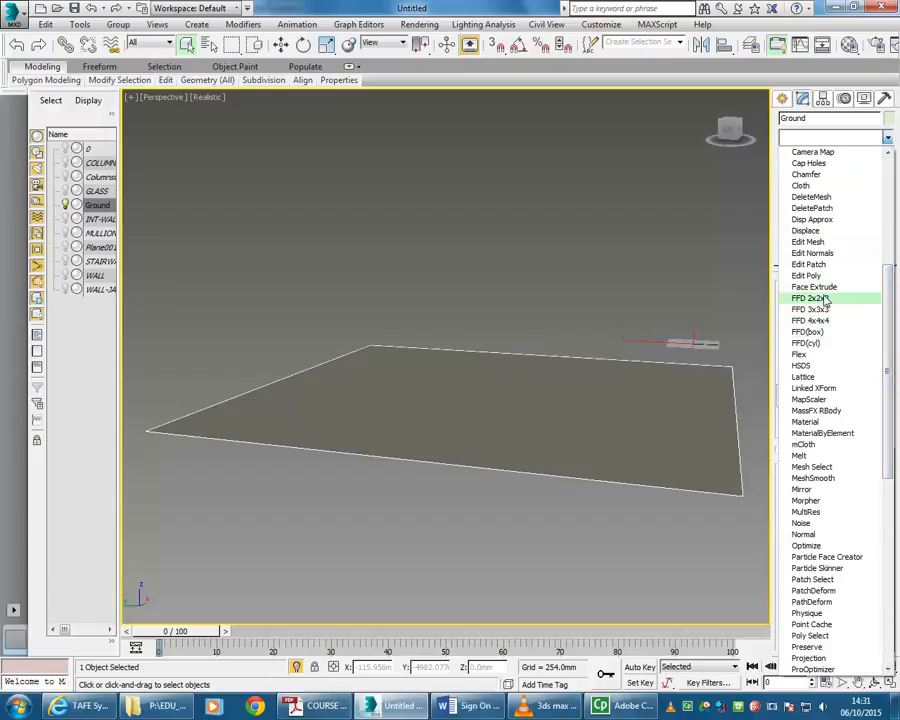
{"action": "key", "text": "Escape"}
{"action": "left_click", "coordinate": [848, 296]}
{"action": "left_click", "coordinate": [546, 398]}
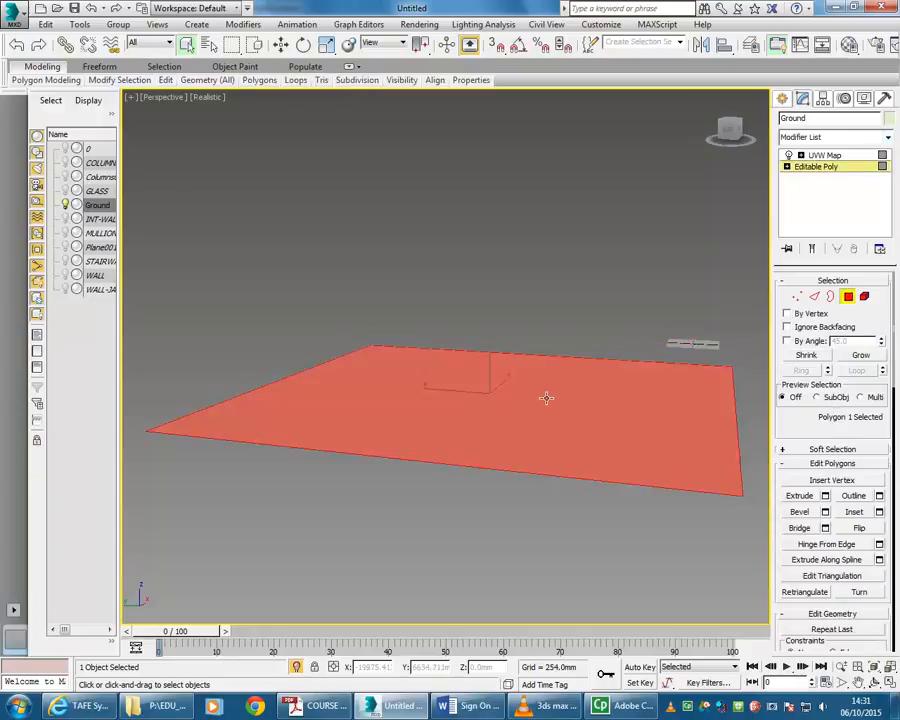
Start extruding the selected ground polygon with a height of -100 mm
{"action": "left_click", "coordinate": [799, 496]}
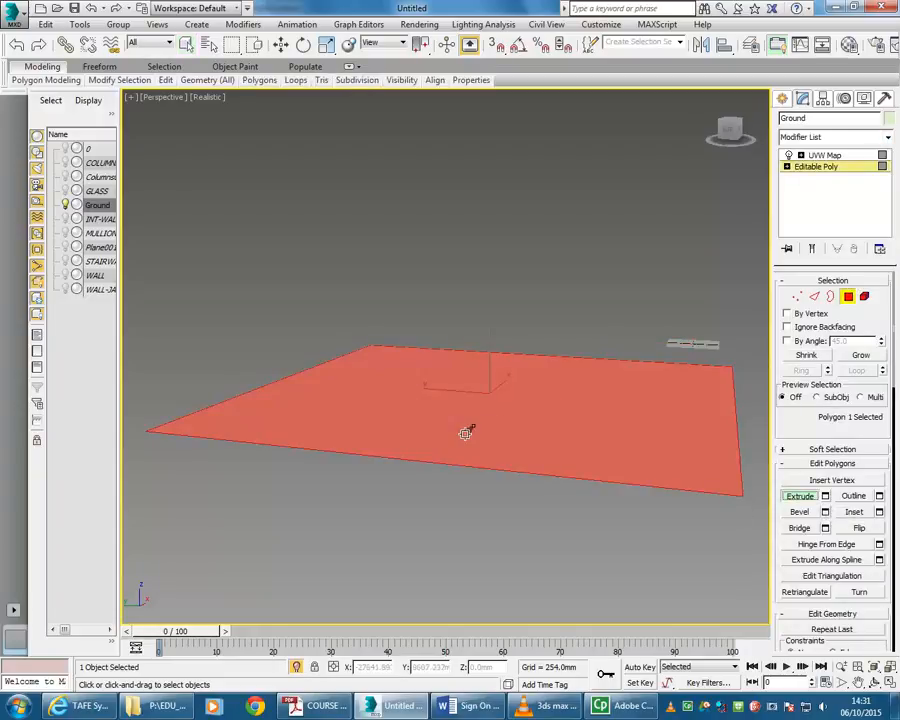
{"action": "left_click", "coordinate": [825, 496]}
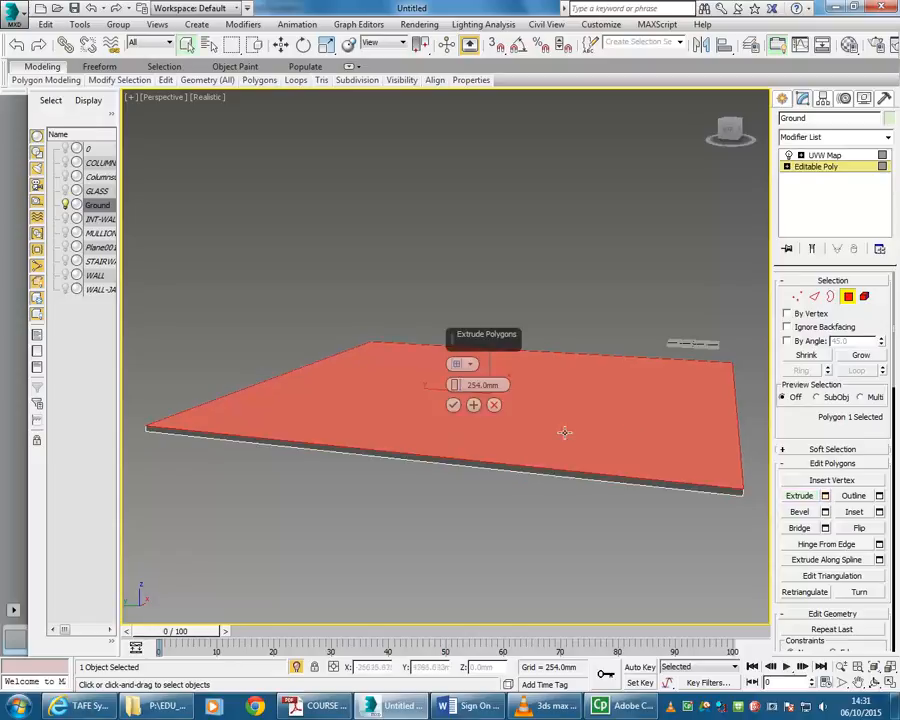
{"action": "left_click", "coordinate": [480, 385]}
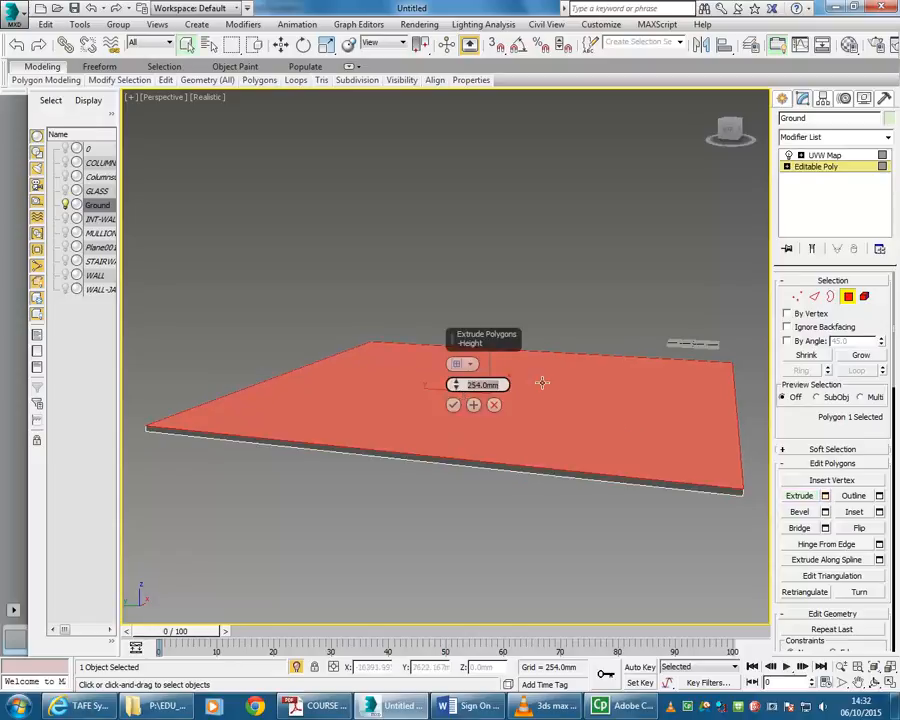
{"action": "type", "text": "-100"}
{"action": "key", "text": "Return"}
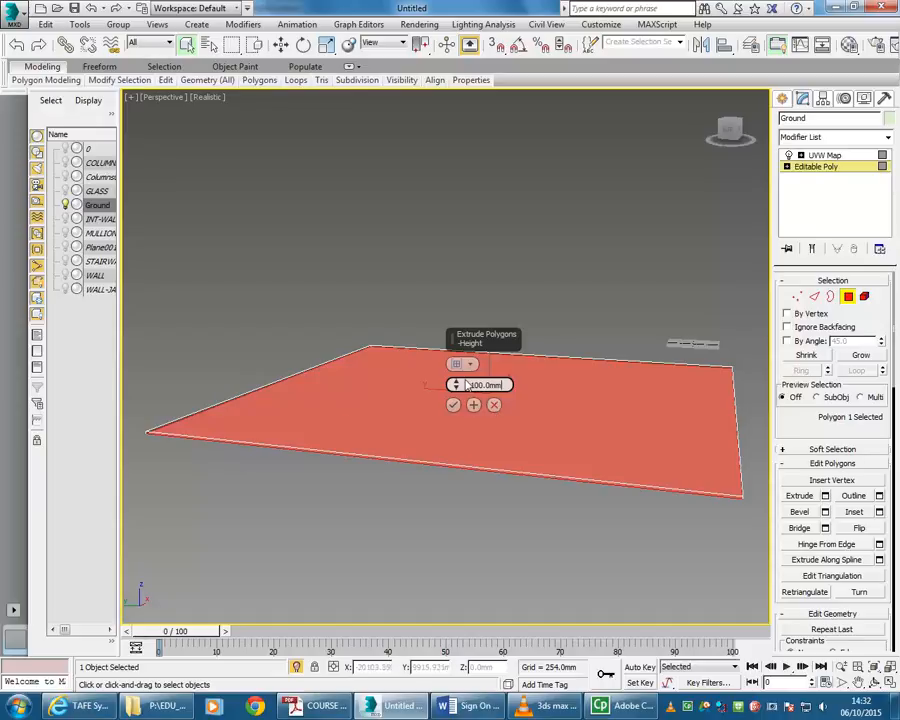
Try an extrusion height of 100 m on the ground polygon and undo it
{"action": "left_click_drag", "start_coordinate": [468, 385], "coordinate": [498, 385]}
{"action": "type", "text": "10m"}
{"action": "left_click", "coordinate": [453, 405]}
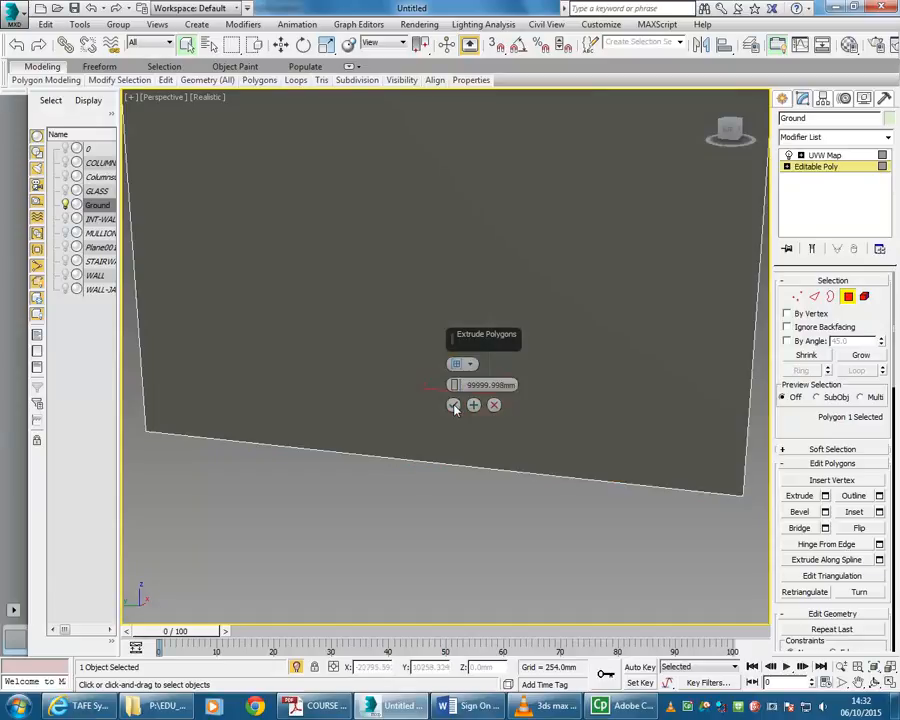
{"action": "key", "text": "ctrl+z"}
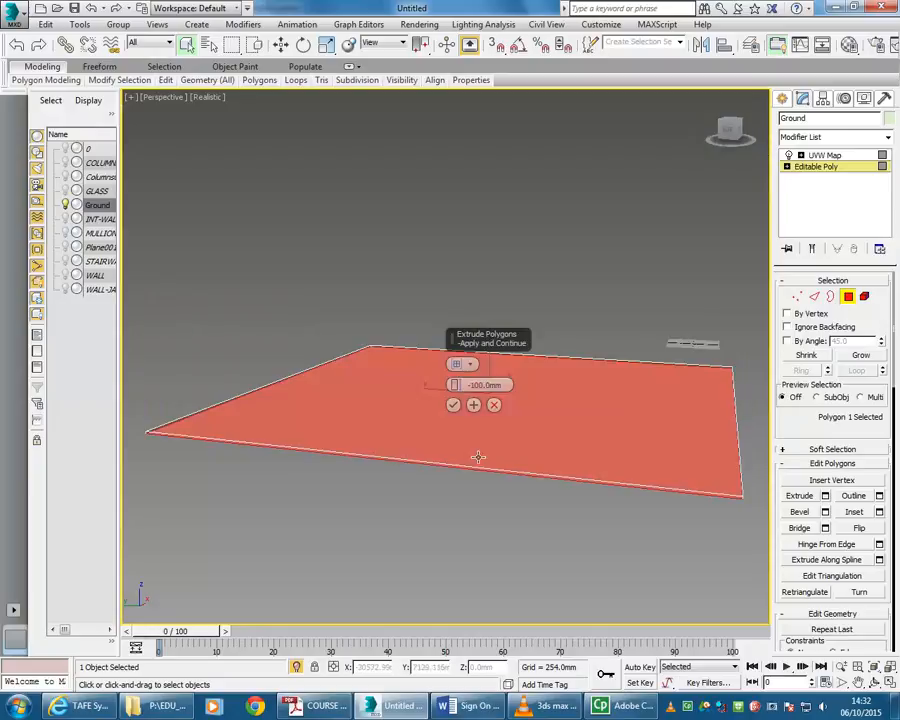
Extrude the ground polygon with a height of 100 mm and leave polygon sub-object mode
{"action": "left_click_drag", "start_coordinate": [467, 385], "coordinate": [542, 381]}
{"action": "type", "text": "100"}
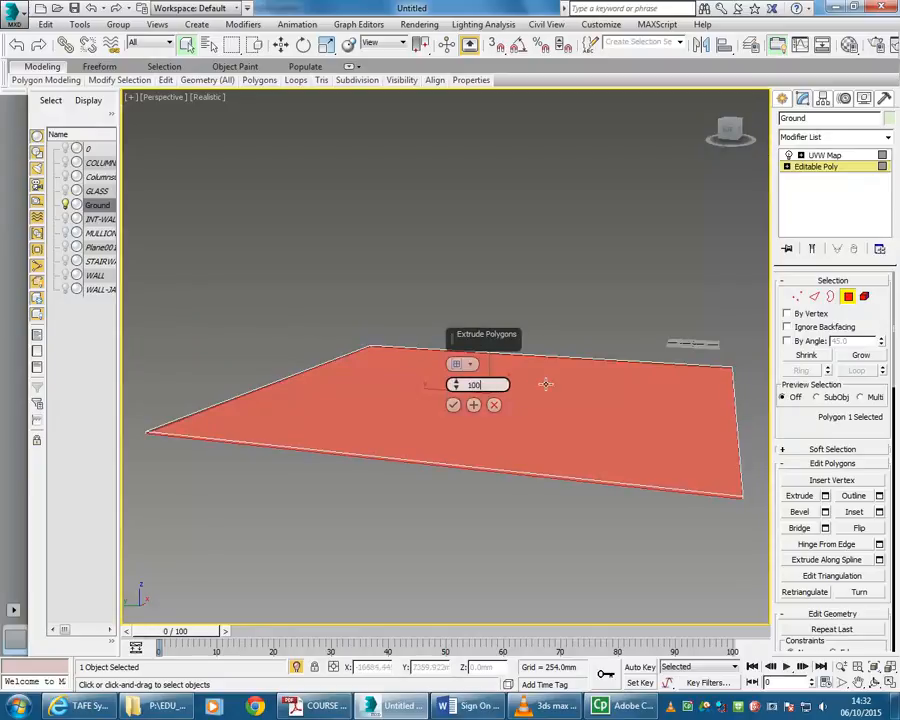
{"action": "key", "text": "Return"}
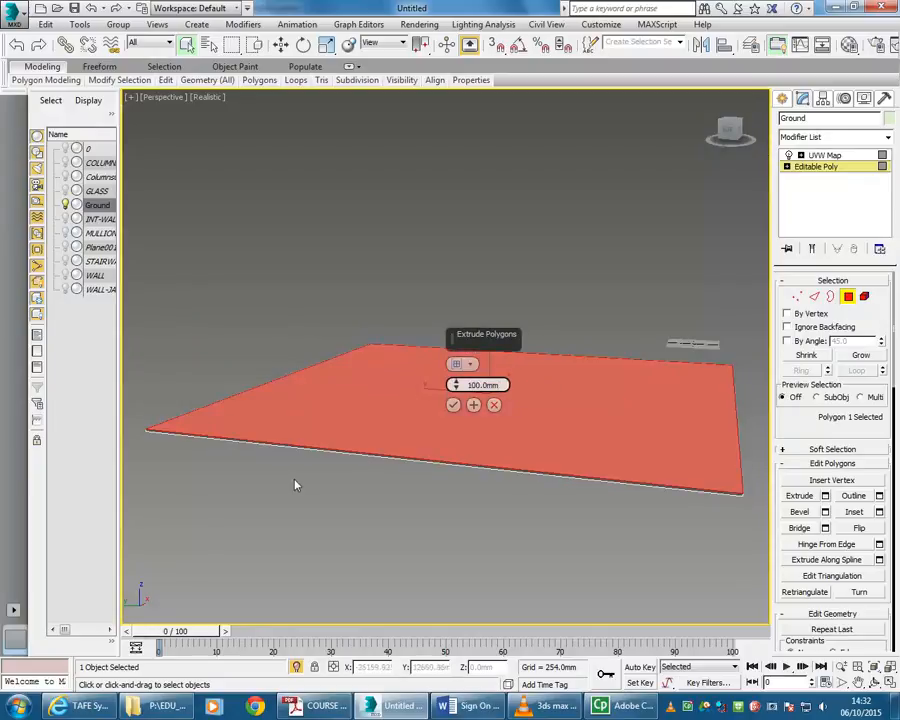
{"action": "left_click", "coordinate": [453, 406]}
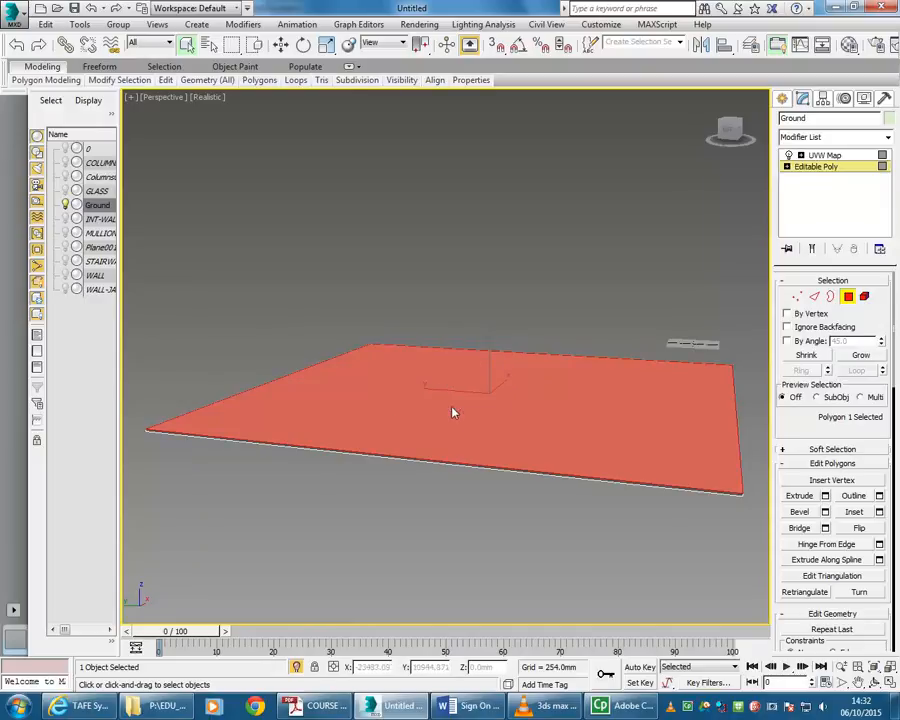
{"action": "left_click", "coordinate": [848, 298]}
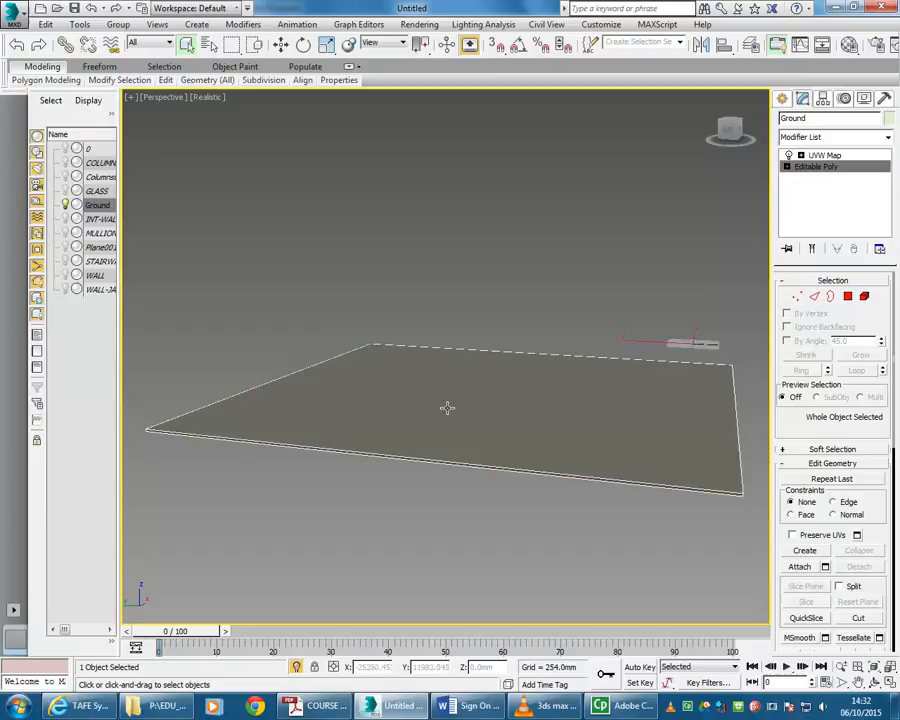
Return to the Ground's UVW Map modifier and end isolation so the whole house is displayed
{"action": "left_click", "coordinate": [822, 157]}
{"action": "right_click", "coordinate": [430, 362]}
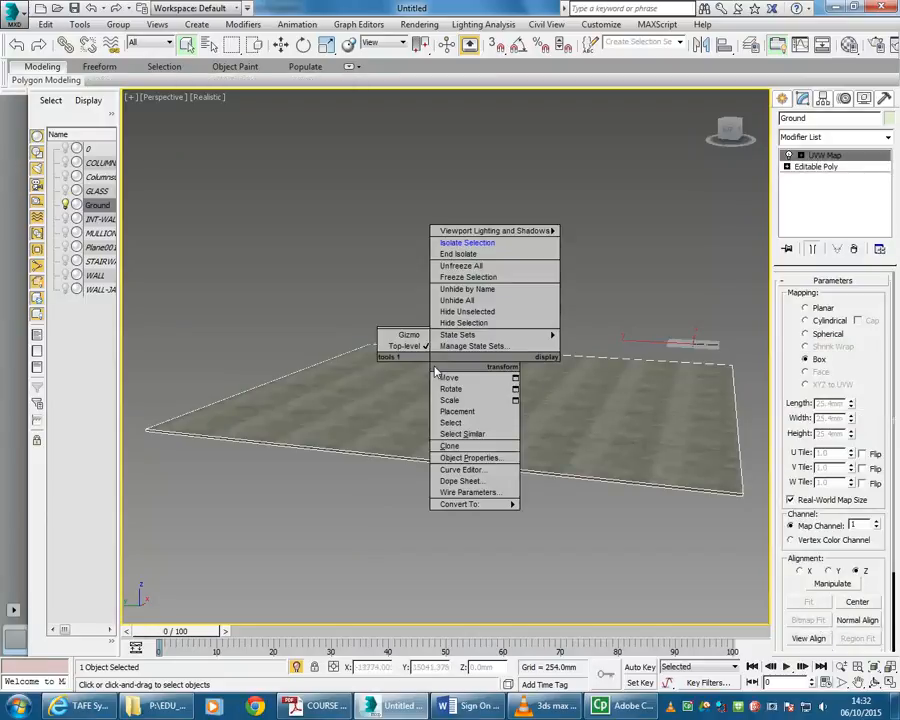
{"action": "left_click", "coordinate": [458, 255]}
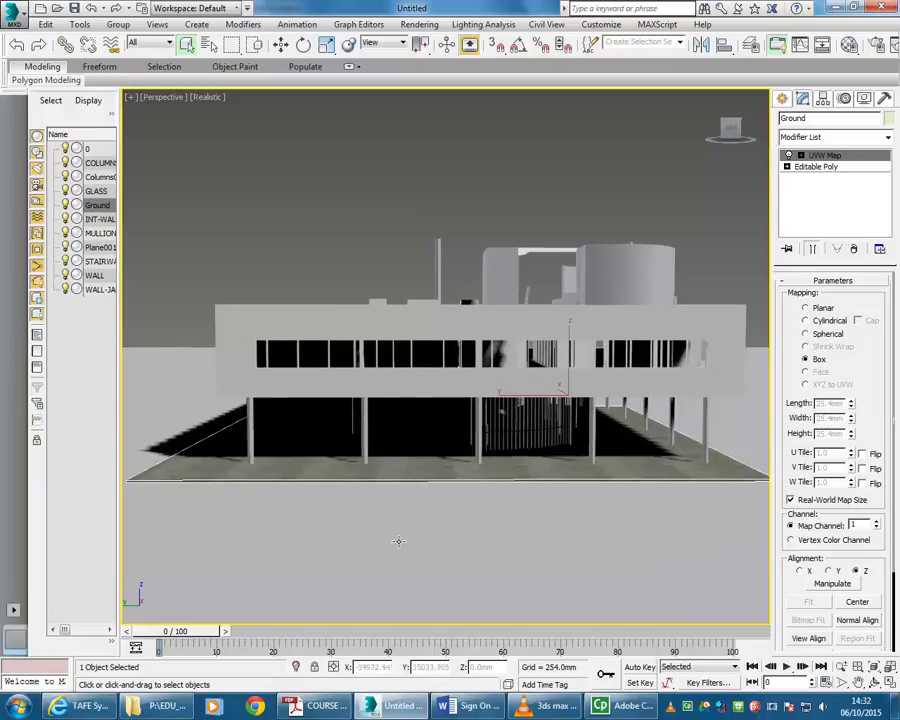
Select the large plane around the house and ready the unused 15 - Default material slot in the Material Editor
{"action": "left_click", "coordinate": [471, 565]}
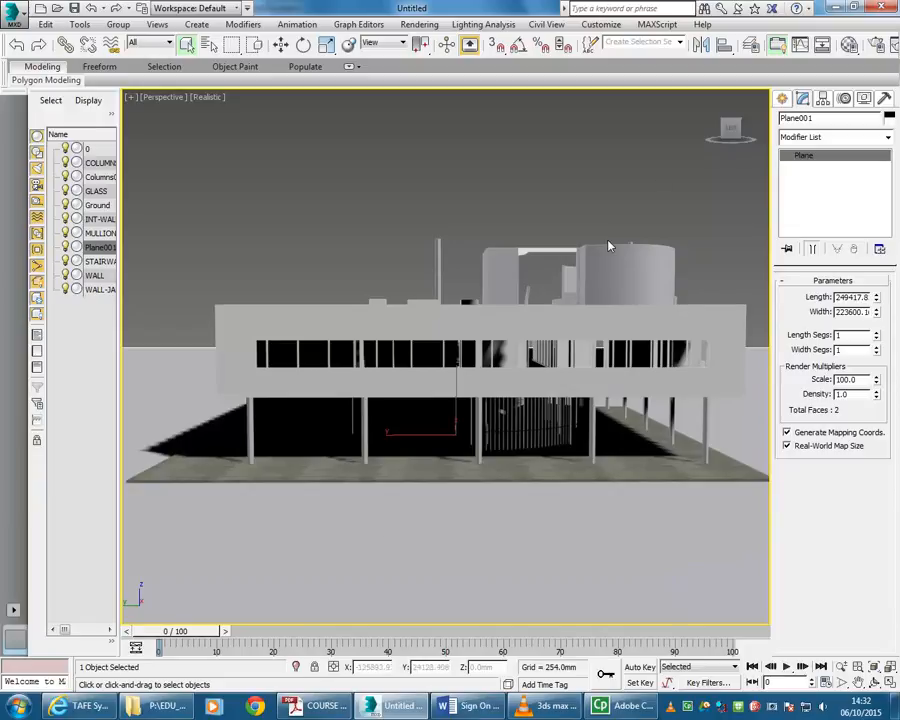
{"action": "key", "text": "m"}
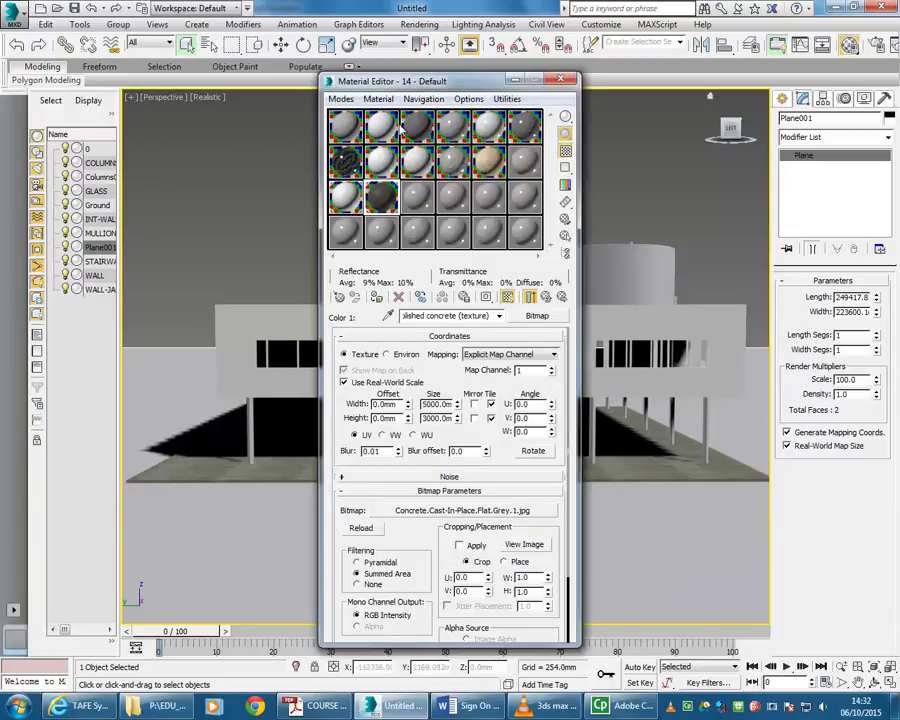
{"action": "left_click_drag", "start_coordinate": [430, 81], "coordinate": [168, 58]}
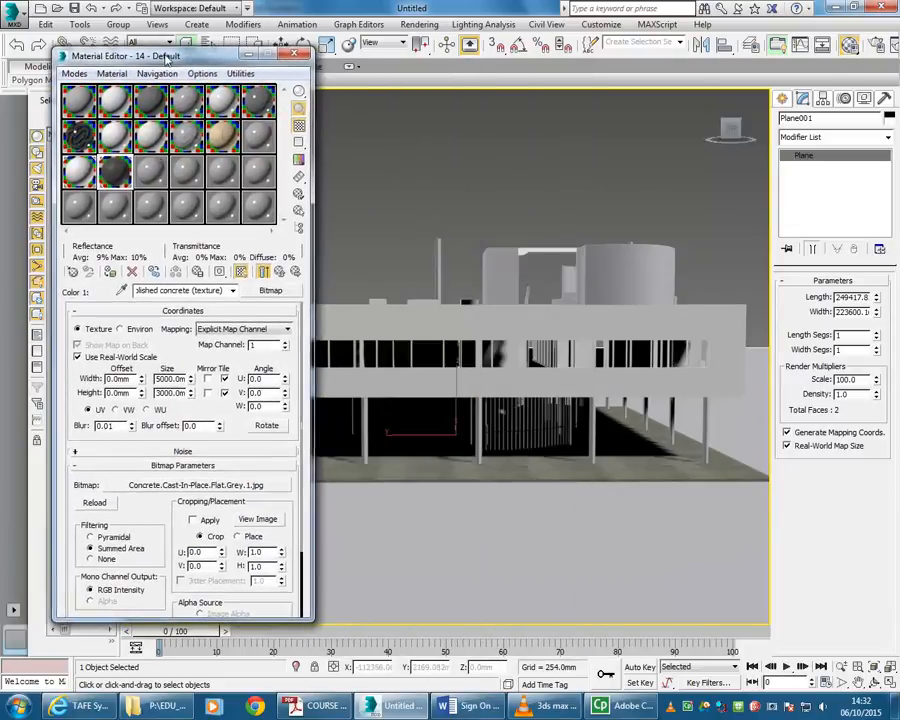
{"action": "left_click", "coordinate": [152, 174]}
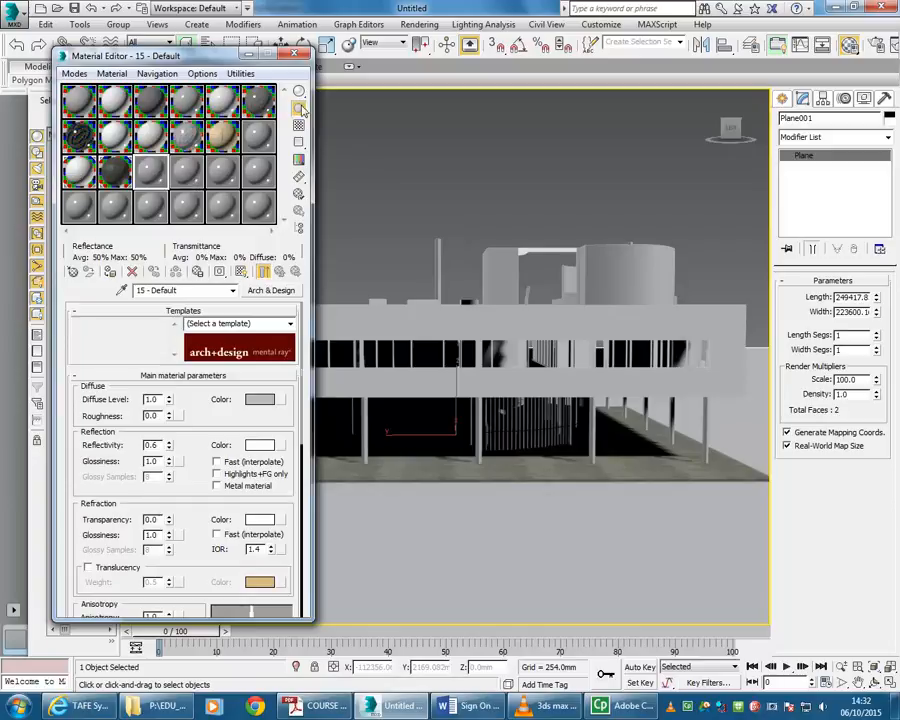
{"action": "key", "text": "m"}
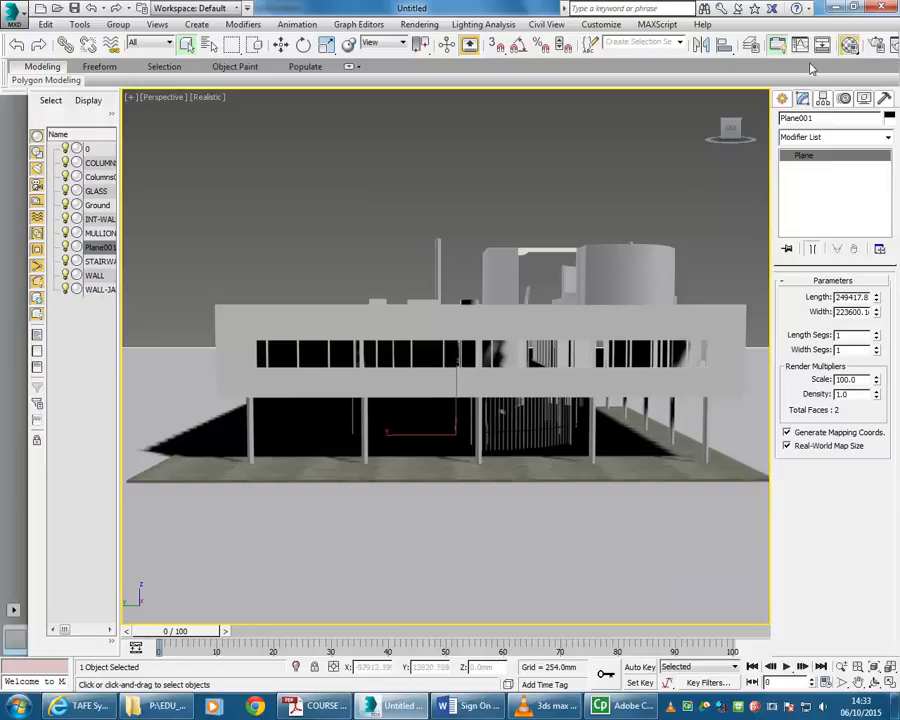
{"action": "left_click", "coordinate": [849, 47]}
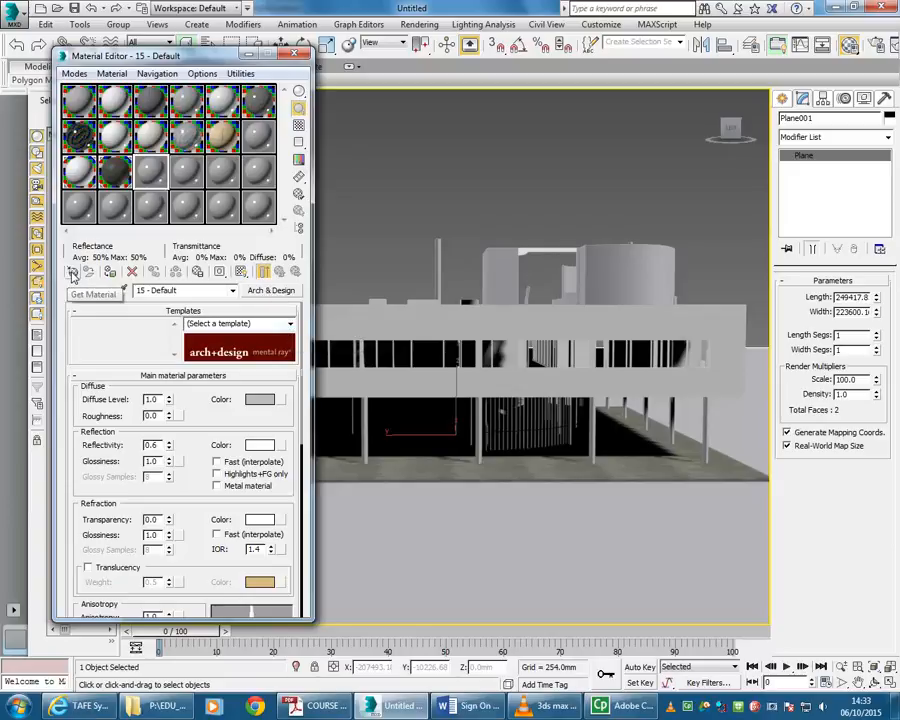
Load the Grass - Dark Bermuda material from the Sitework category of the Autodesk Material Library into the active slot
{"action": "left_click", "coordinate": [71, 276]}
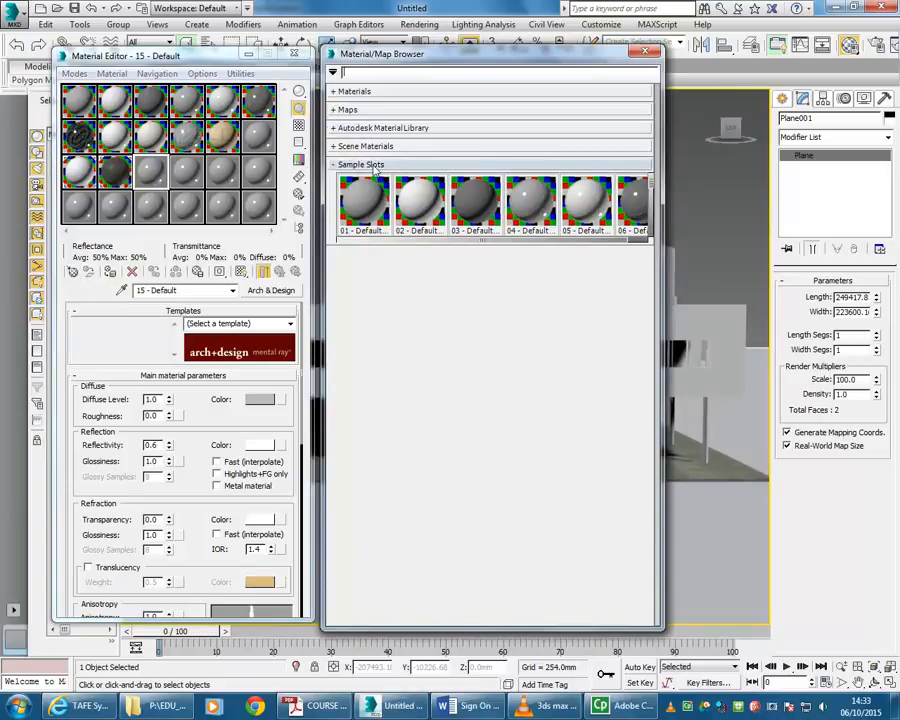
{"action": "left_click_drag", "start_coordinate": [464, 52], "coordinate": [354, 25]}
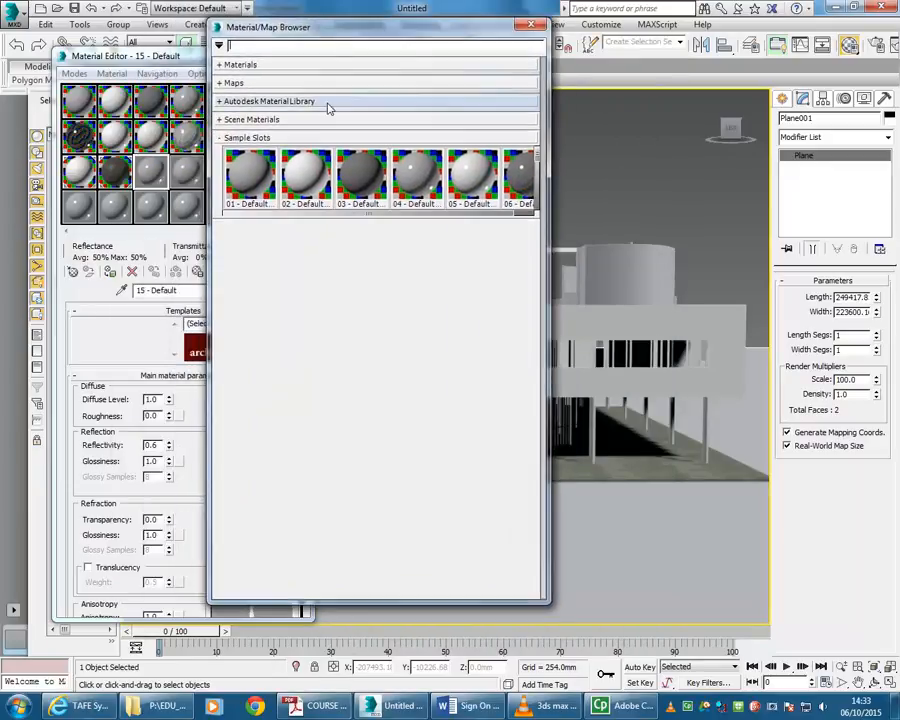
{"action": "left_click", "coordinate": [219, 102]}
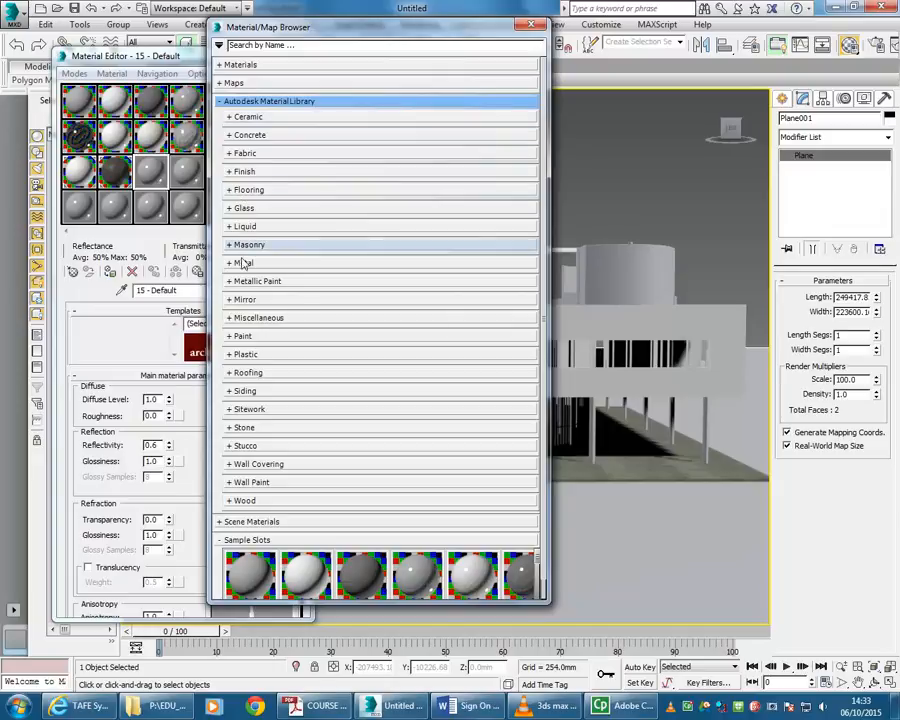
{"action": "left_click", "coordinate": [229, 411]}
{"action": "left_click", "coordinate": [229, 411]}
{"action": "scroll", "coordinate": [270, 415], "scroll_direction": "down", "scroll_amount": 6}
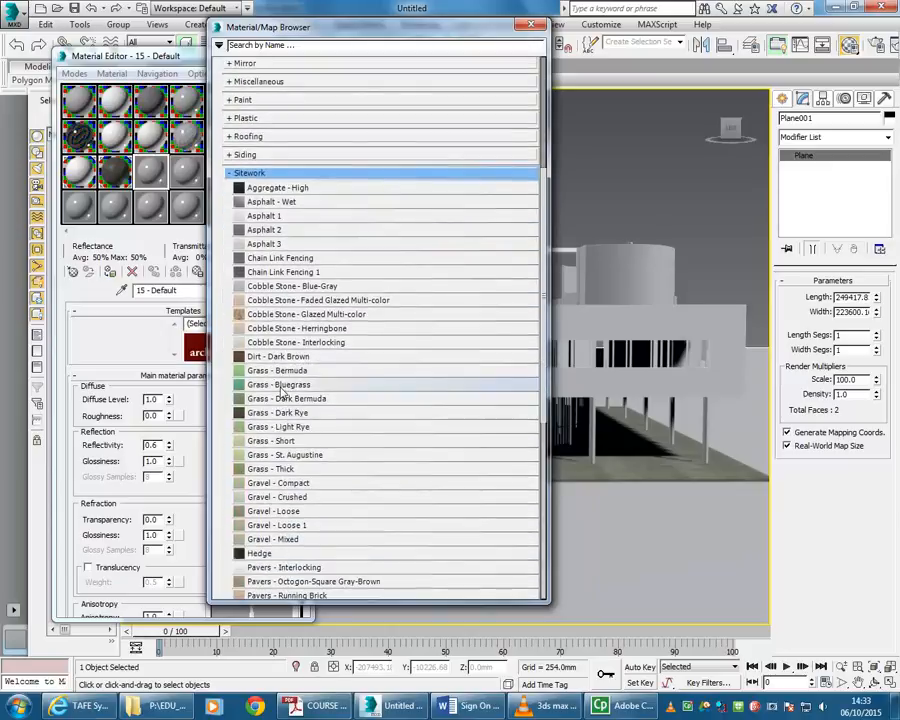
{"action": "left_click", "coordinate": [273, 399]}
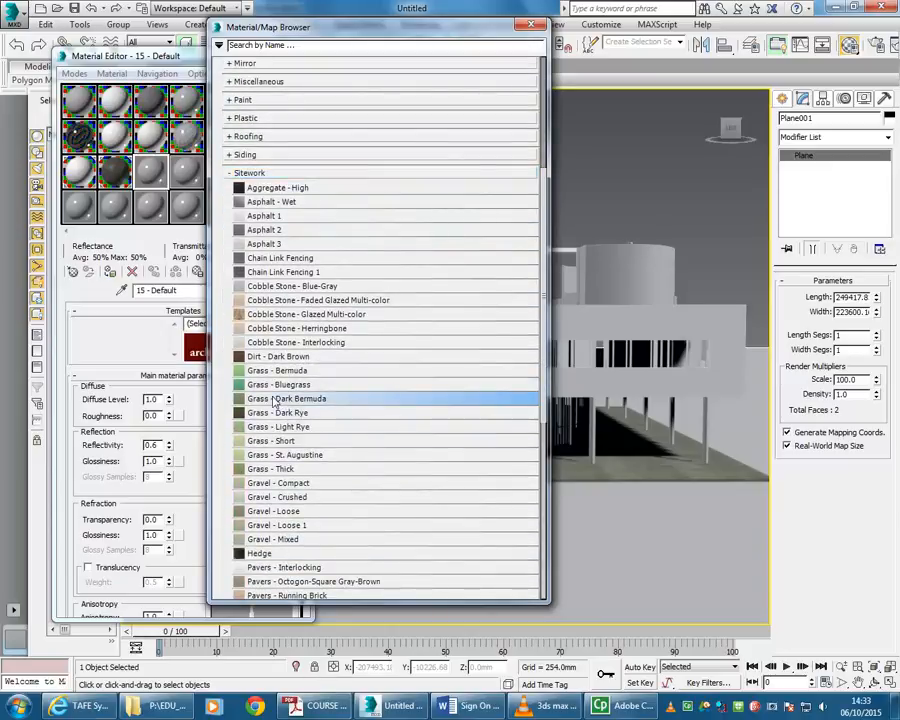
{"action": "double_click", "coordinate": [273, 399]}
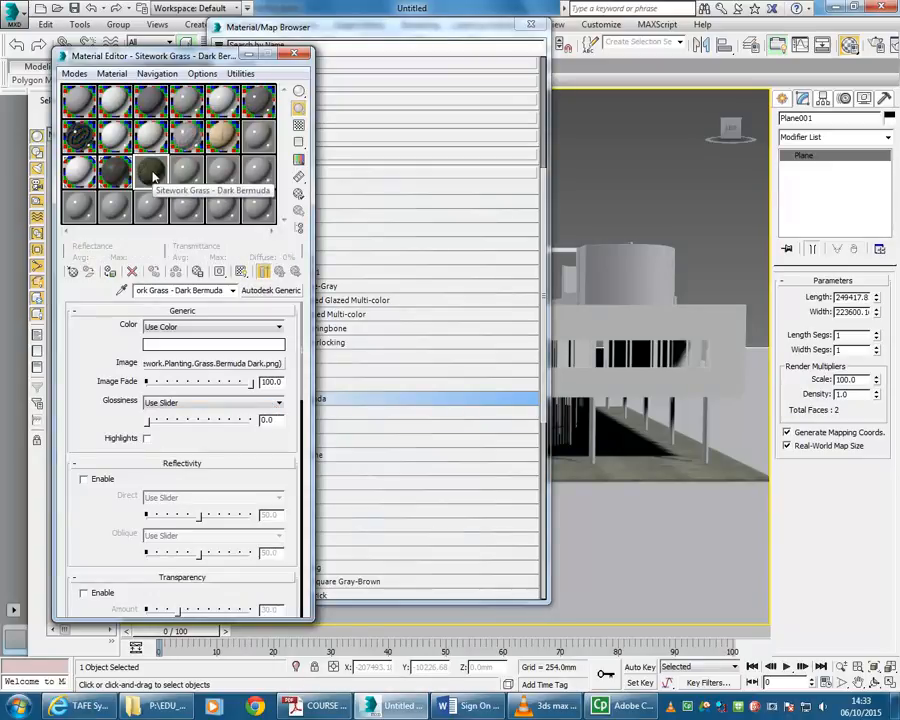
Close the material browser, assign the grass material to the selected plane and show it shaded in the viewport
{"action": "left_click", "coordinate": [530, 25]}
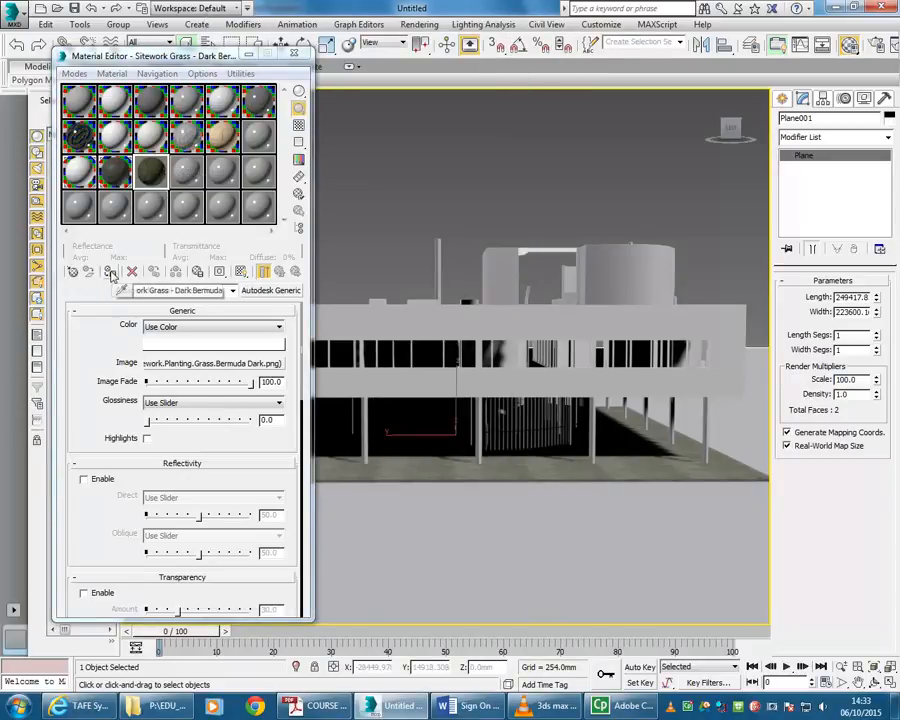
{"action": "left_click", "coordinate": [110, 272]}
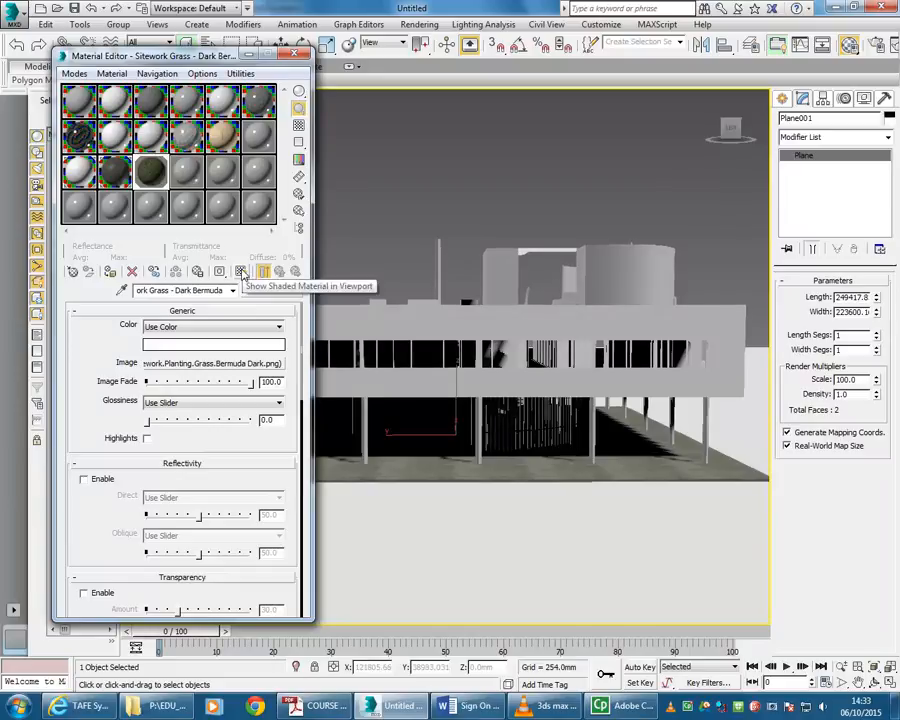
{"action": "left_click", "coordinate": [242, 273]}
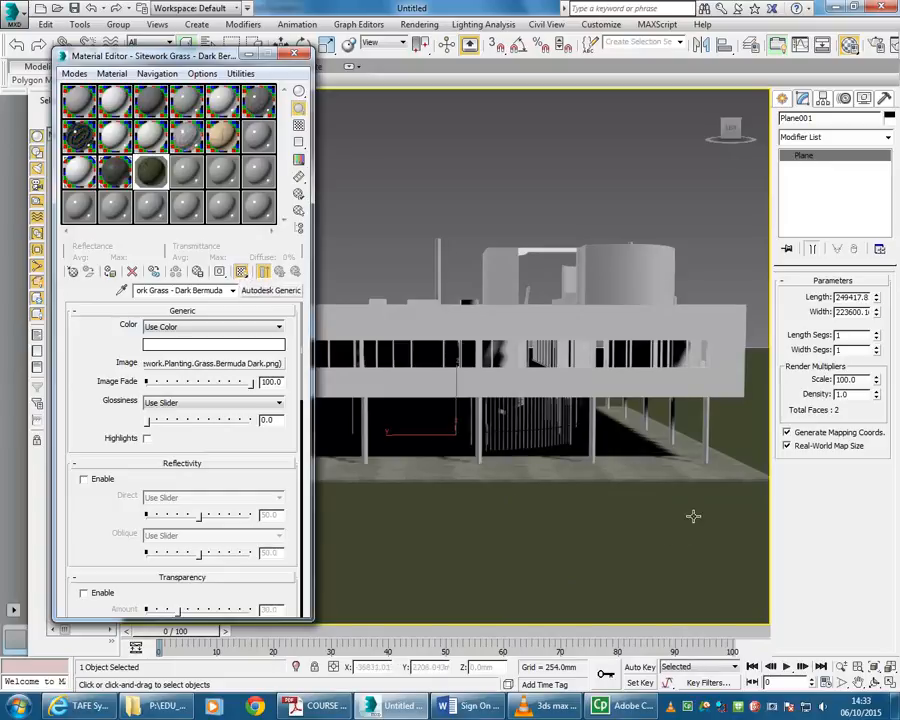
Examine the concrete slab's edge and the surrounding grass texture up close at the slab corner
{"action": "middle_click_drag", "start_coordinate": [703, 486], "coordinate": [530, 466]}
{"action": "scroll", "coordinate": [585, 472], "scroll_direction": "up", "scroll_amount": 6}
{"action": "middle_click_drag", "start_coordinate": [567, 387], "coordinate": [575, 506]}
{"action": "scroll", "coordinate": [575, 506], "scroll_direction": "up", "scroll_amount": 2}
{"action": "middle_click_drag", "start_coordinate": [631, 533], "coordinate": [589, 520]}
{"action": "scroll", "coordinate": [624, 520], "scroll_direction": "up", "scroll_amount": 3}
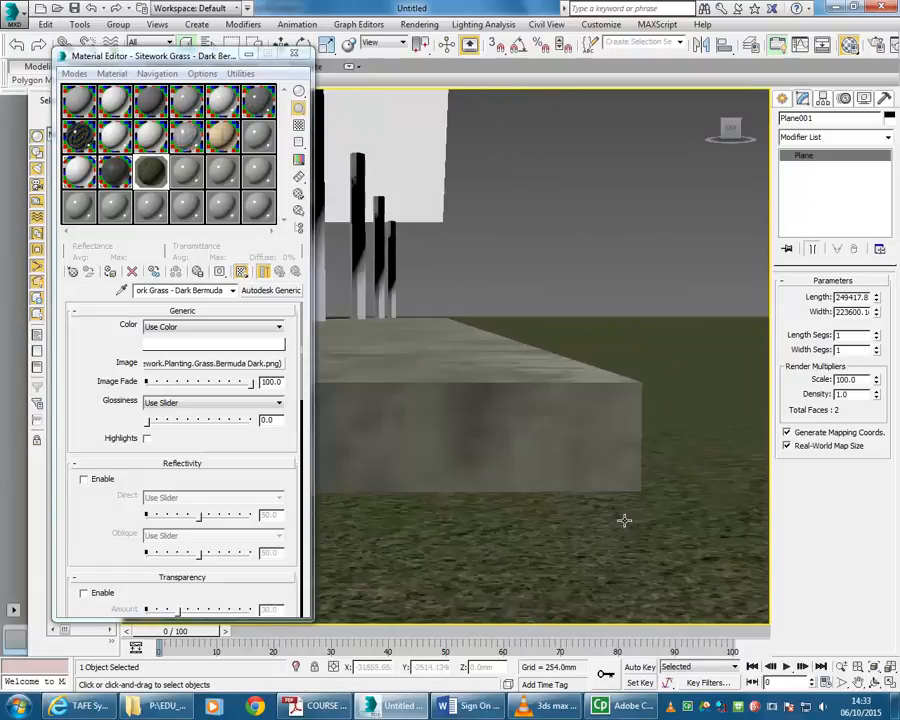
{"action": "scroll", "coordinate": [621, 486], "scroll_direction": "up", "scroll_amount": 2}
{"action": "scroll", "coordinate": [621, 486], "scroll_direction": "down", "scroll_amount": 6}
{"action": "scroll", "coordinate": [607, 500], "scroll_direction": "up", "scroll_amount": 3}
{"action": "scroll", "coordinate": [629, 477], "scroll_direction": "up", "scroll_amount": 5}
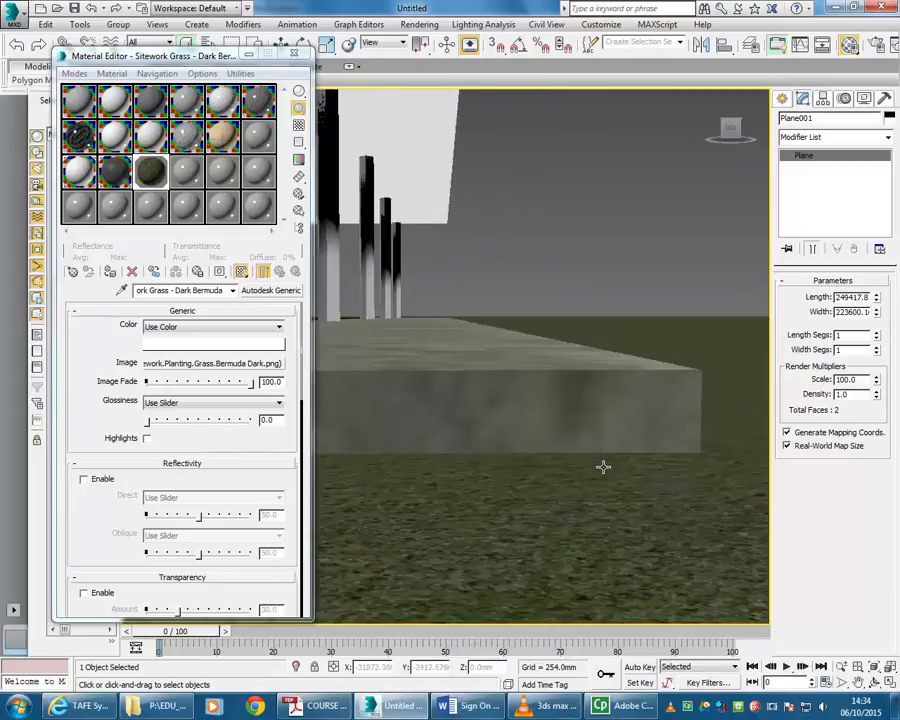
{"action": "scroll", "coordinate": [590, 475], "scroll_direction": "down", "scroll_amount": 1}
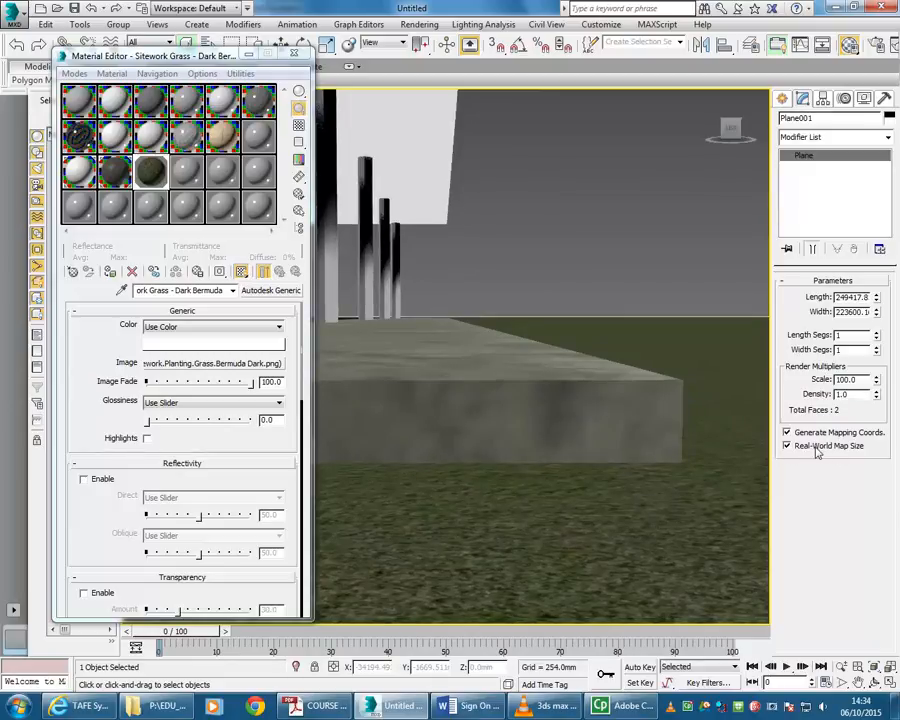
Bring the whole house back into view, close the Material Editor and deselect the plane
{"action": "scroll", "coordinate": [597, 417], "scroll_direction": "down", "scroll_amount": 10}
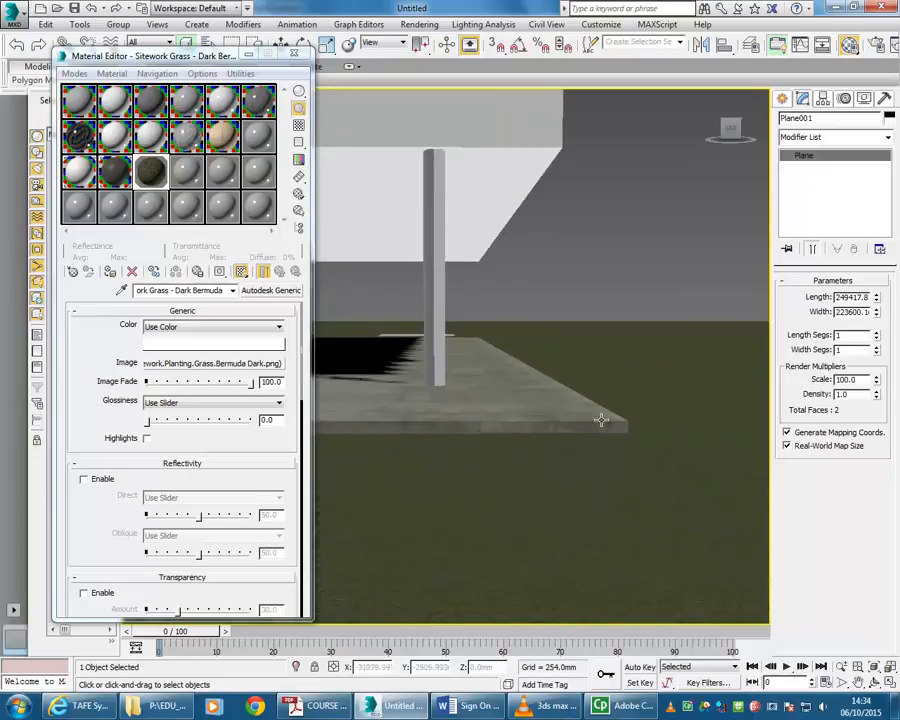
{"action": "middle_click_drag", "start_coordinate": [595, 417], "coordinate": [738, 428]}
{"action": "scroll", "coordinate": [530, 408], "scroll_direction": "down", "scroll_amount": 3}
{"action": "middle_click_drag", "start_coordinate": [530, 408], "coordinate": [638, 427]}
{"action": "middle_click_drag", "start_coordinate": [550, 416], "coordinate": [517, 412]}
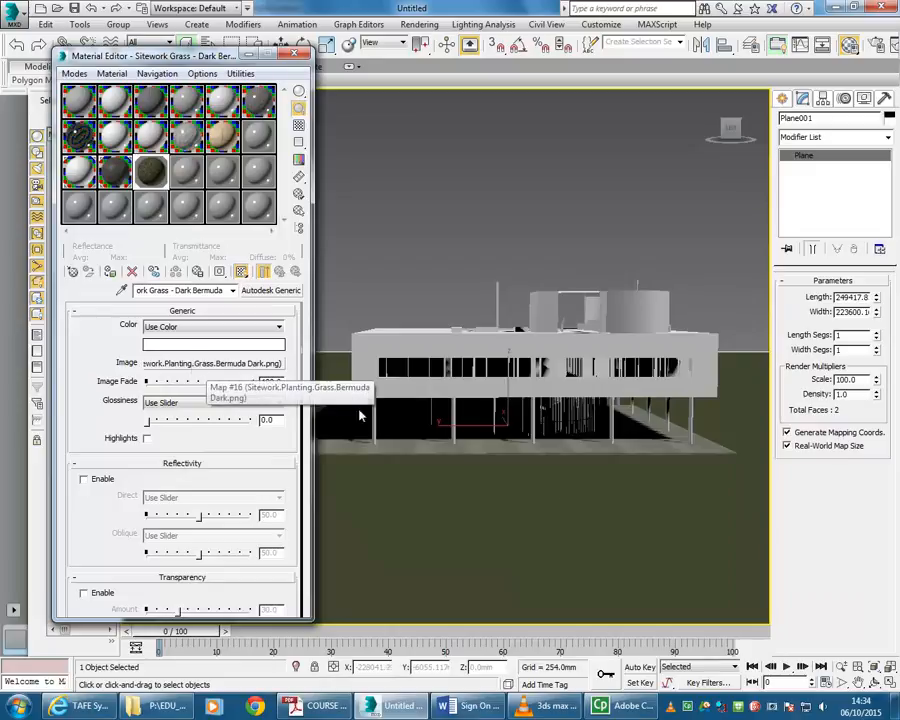
{"action": "middle_click_drag", "start_coordinate": [560, 457], "coordinate": [528, 449]}
{"action": "scroll", "coordinate": [462, 412], "scroll_direction": "up", "scroll_amount": 3}
{"action": "middle_click_drag", "start_coordinate": [462, 412], "coordinate": [438, 406]}
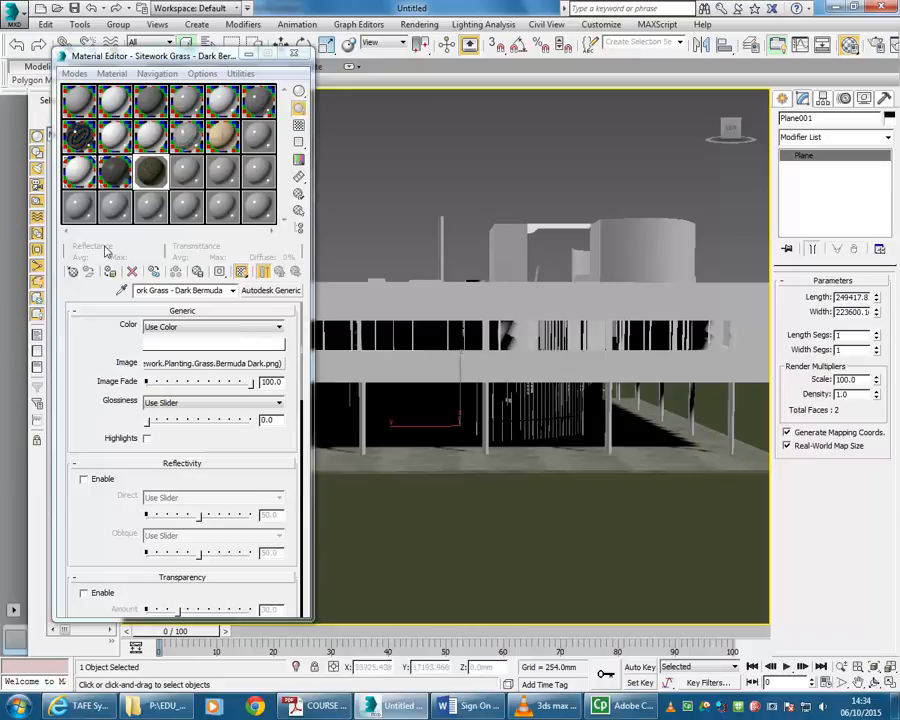
{"action": "left_click", "coordinate": [292, 54]}
{"action": "scroll", "coordinate": [446, 356], "scroll_direction": "down", "scroll_amount": 1}
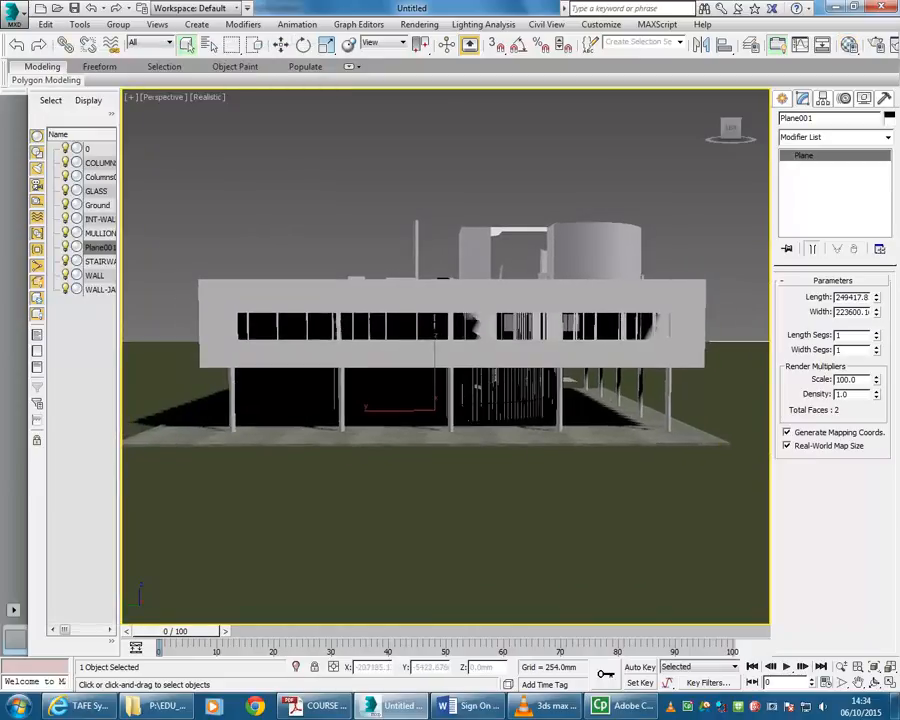
{"action": "middle_click_drag", "start_coordinate": [320, 302], "coordinate": [321, 301], "text": "alt"}
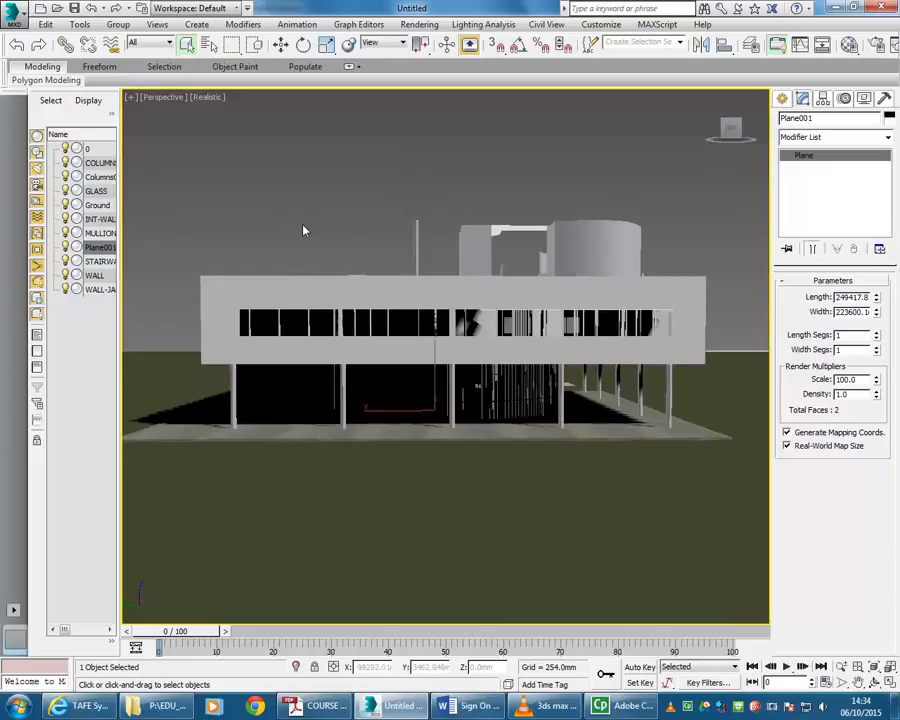
{"action": "left_click", "coordinate": [300, 257]}
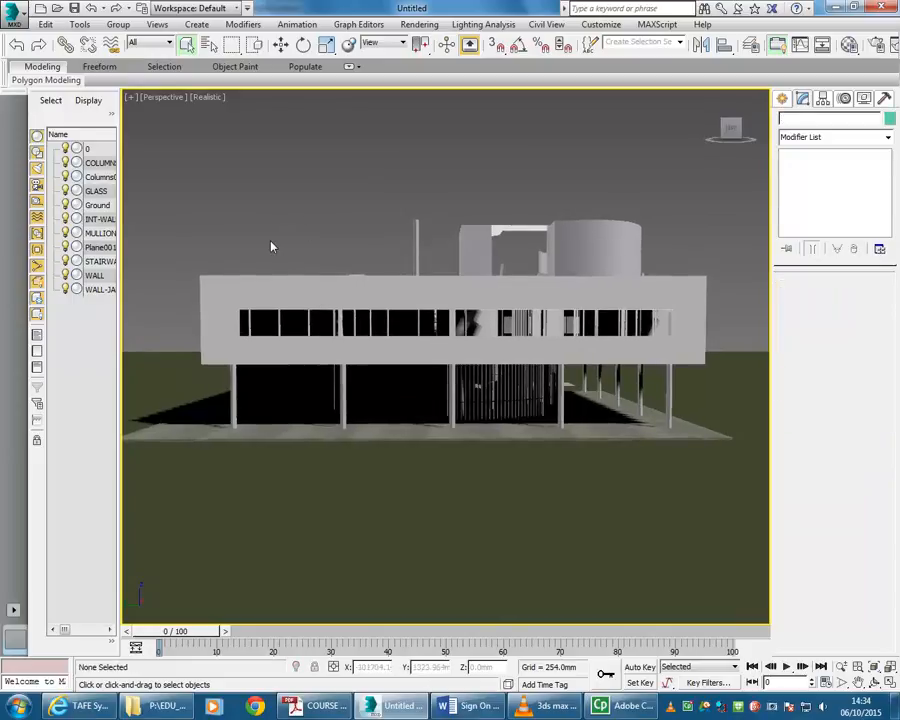
Select the INT-WALLS object through the upper-floor windows to check its extent, and clear the selection
{"action": "scroll", "coordinate": [583, 317], "scroll_direction": "up", "scroll_amount": 3}
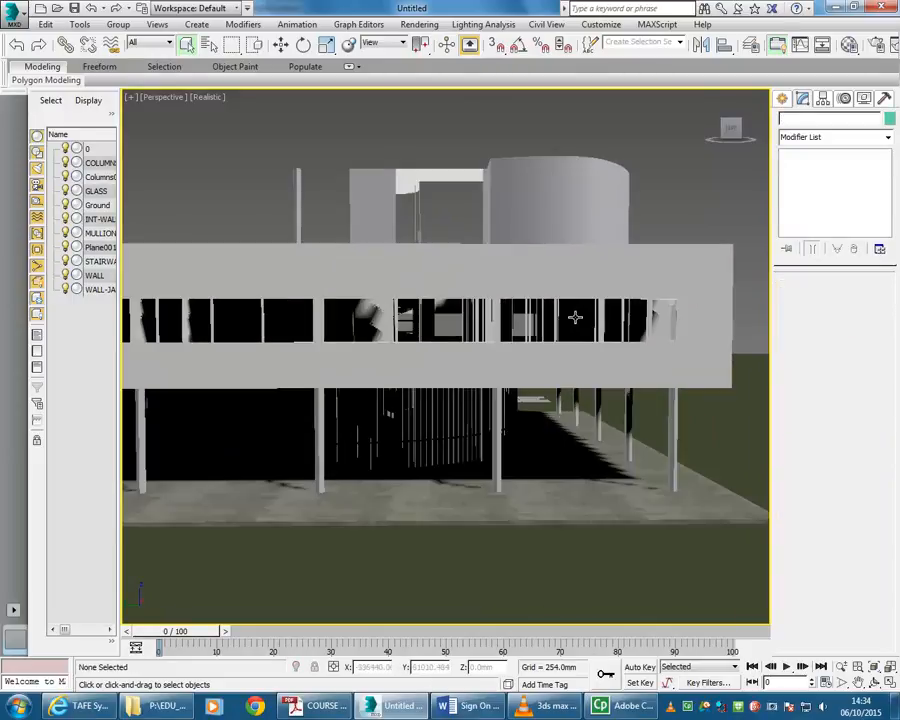
{"action": "scroll", "coordinate": [583, 317], "scroll_direction": "up", "scroll_amount": 4}
{"action": "left_click", "coordinate": [585, 317]}
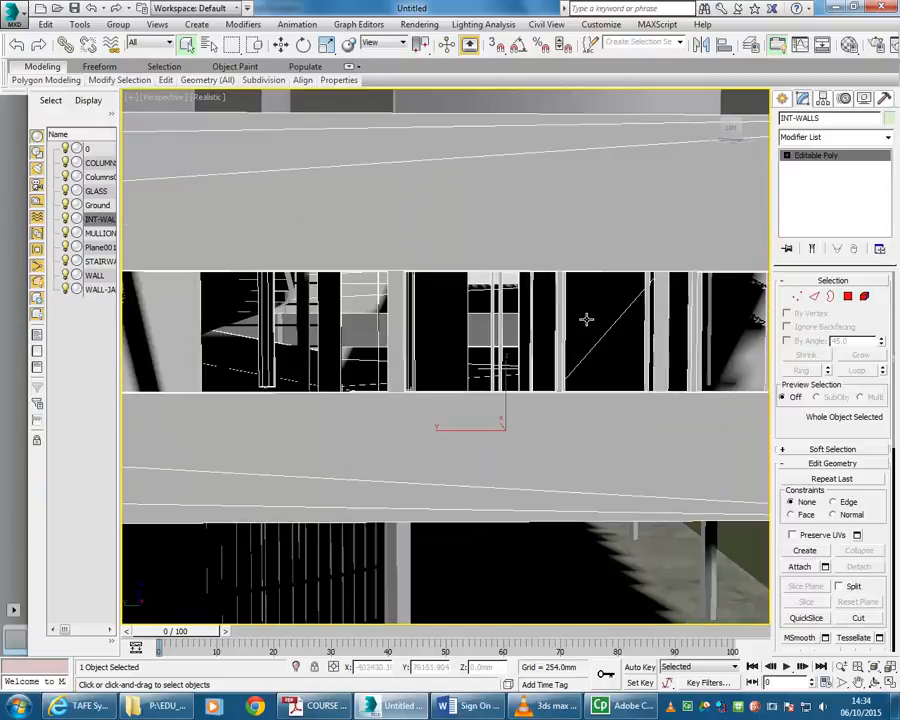
{"action": "scroll", "coordinate": [586, 319], "scroll_direction": "down", "scroll_amount": 5}
{"action": "scroll", "coordinate": [468, 294], "scroll_direction": "down", "scroll_amount": 2}
{"action": "mouse_move", "coordinate": [404, 298]}
{"action": "middle_mouse_down"}
{"action": "mouse_move", "coordinate": [459, 313]}
{"action": "mouse_move", "coordinate": [410, 315]}
{"action": "middle_mouse_up"}
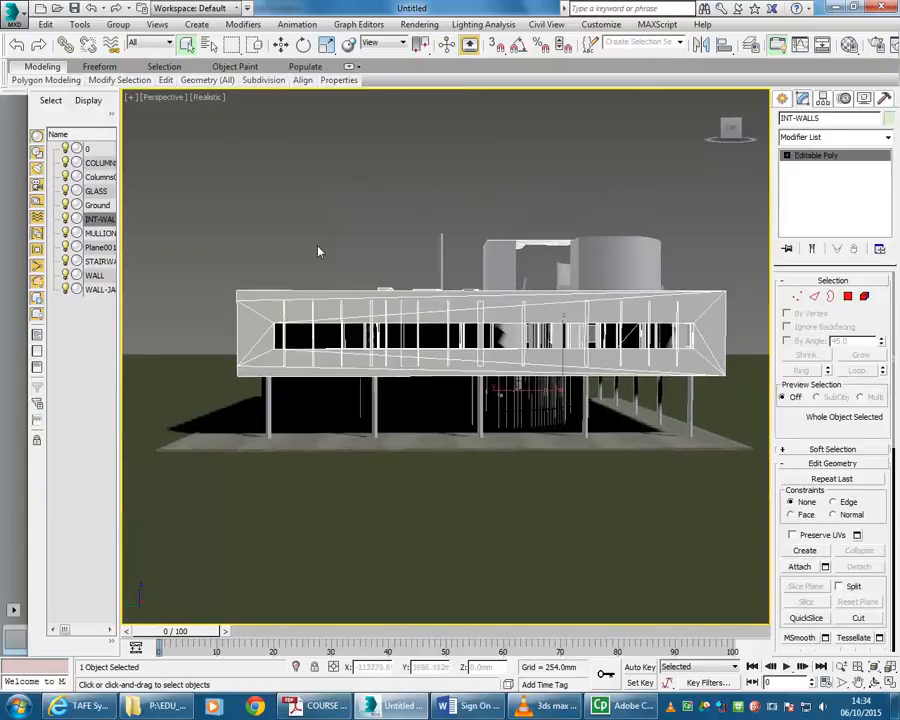
{"action": "left_click", "coordinate": [362, 290]}
Select the WALL object in the dark area between the ground-floor columns
{"action": "scroll", "coordinate": [398, 319], "scroll_direction": "up", "scroll_amount": 2}
{"action": "scroll", "coordinate": [466, 325], "scroll_direction": "up", "scroll_amount": 1}
{"action": "scroll", "coordinate": [464, 398], "scroll_direction": "up", "scroll_amount": 1}
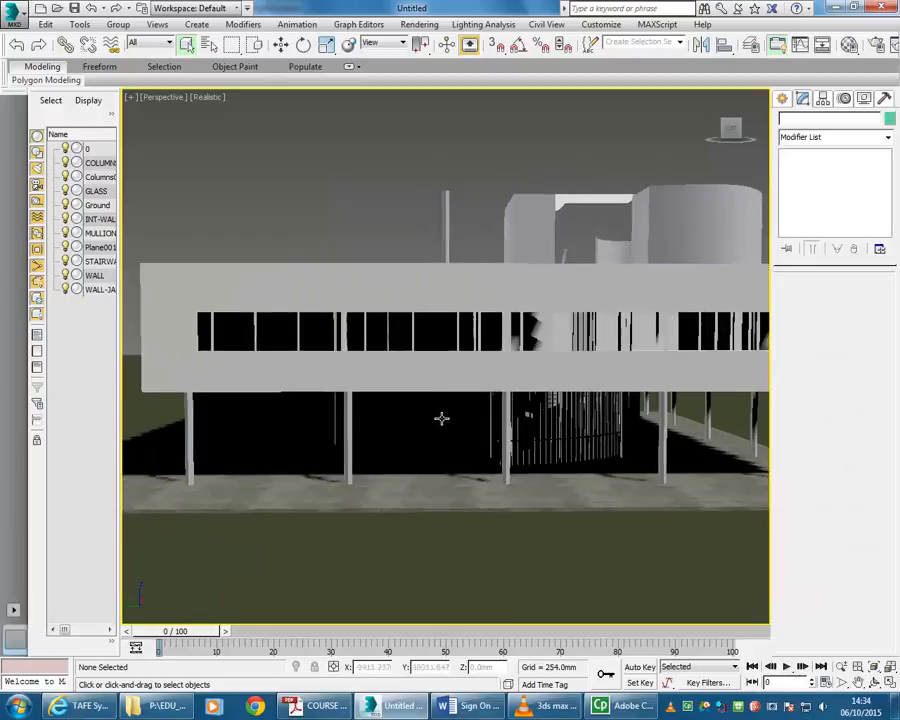
{"action": "scroll", "coordinate": [438, 418], "scroll_direction": "up", "scroll_amount": 2}
{"action": "scroll", "coordinate": [475, 440], "scroll_direction": "up", "scroll_amount": 1}
{"action": "left_click", "coordinate": [501, 501]}
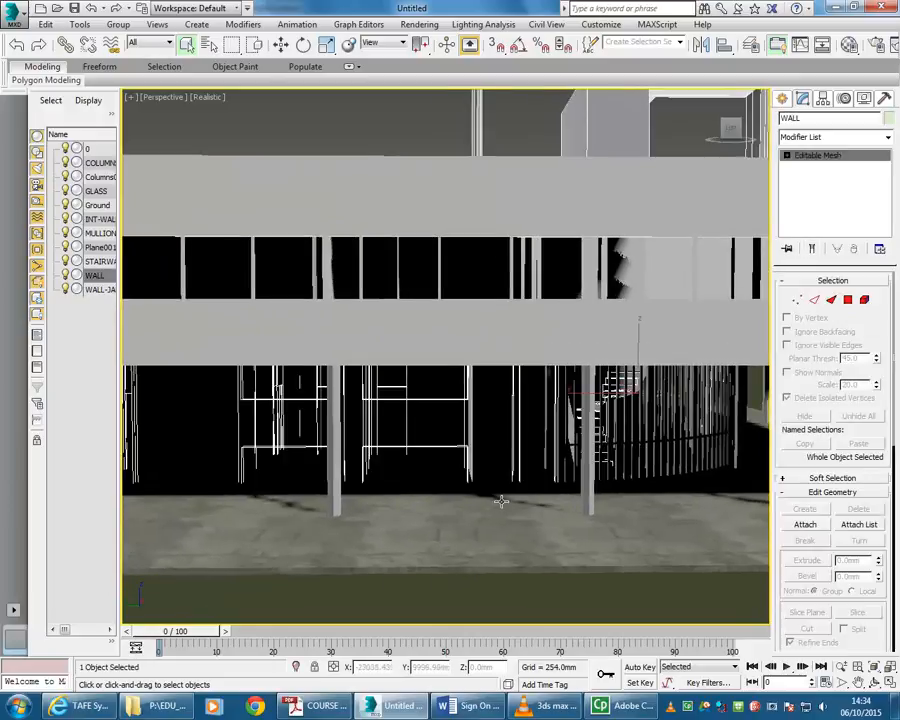
Isolate the WALL object from the rest of the house, then clear and restore its selection to check its extent
{"action": "scroll", "coordinate": [374, 424], "scroll_direction": "up", "scroll_amount": 2}
{"action": "scroll", "coordinate": [366, 426], "scroll_direction": "down", "scroll_amount": 3}
{"action": "scroll", "coordinate": [340, 430], "scroll_direction": "up", "scroll_amount": 1}
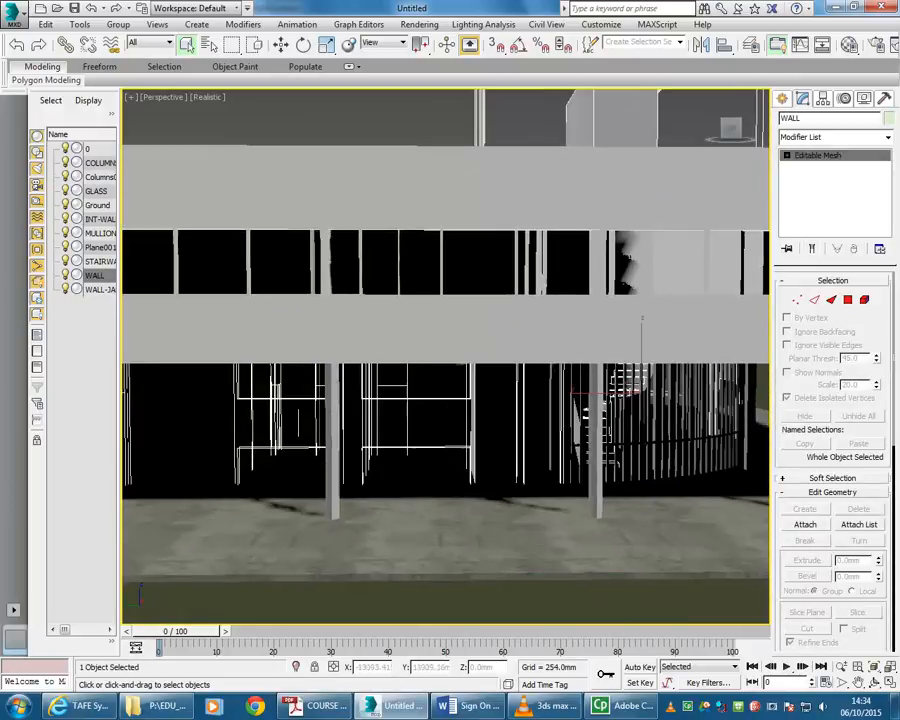
{"action": "mouse_move", "coordinate": [331, 430]}
{"action": "middle_mouse_down"}
{"action": "mouse_move", "coordinate": [418, 420]}
{"action": "mouse_move", "coordinate": [380, 424]}
{"action": "mouse_move", "coordinate": [335, 412]}
{"action": "middle_mouse_up"}
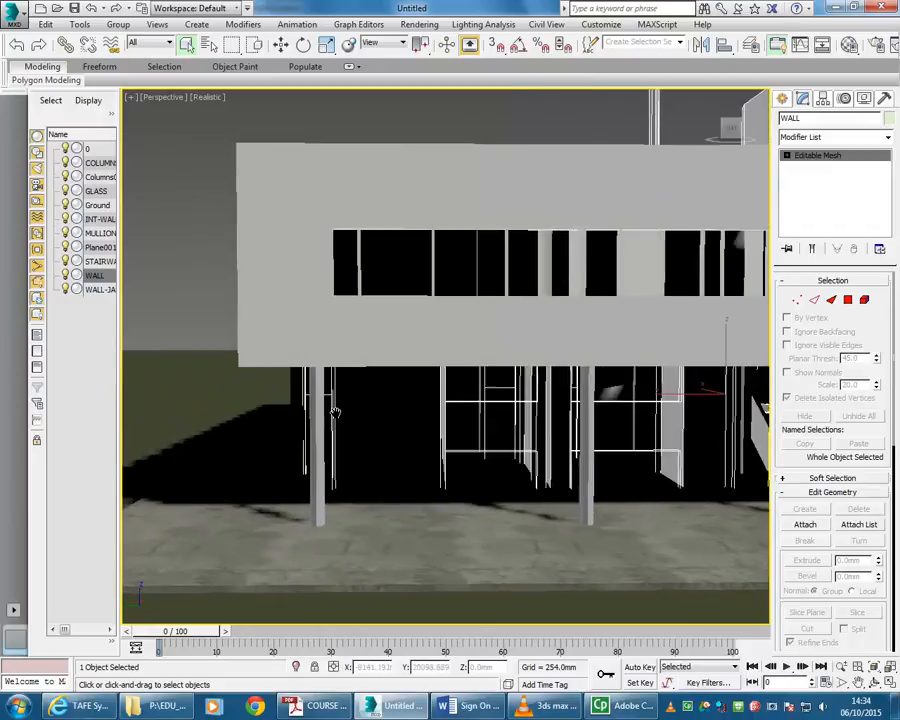
{"action": "scroll", "coordinate": [337, 420], "scroll_direction": "up", "scroll_amount": 2}
{"action": "scroll", "coordinate": [434, 392], "scroll_direction": "down", "scroll_amount": 5}
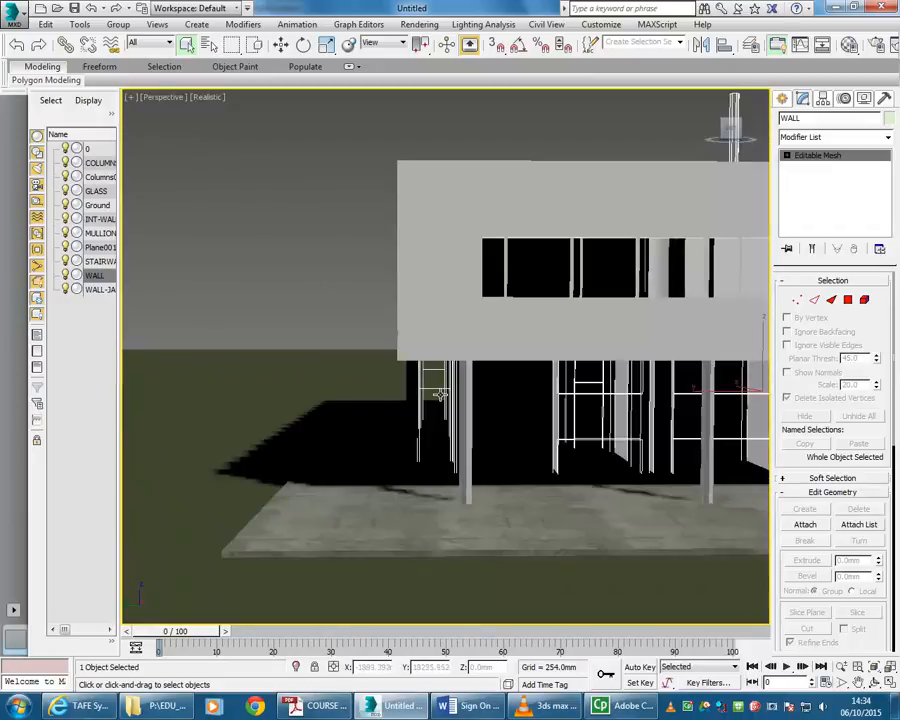
{"action": "scroll", "coordinate": [432, 392], "scroll_direction": "down", "scroll_amount": 1}
{"action": "scroll", "coordinate": [432, 392], "scroll_direction": "up", "scroll_amount": 3}
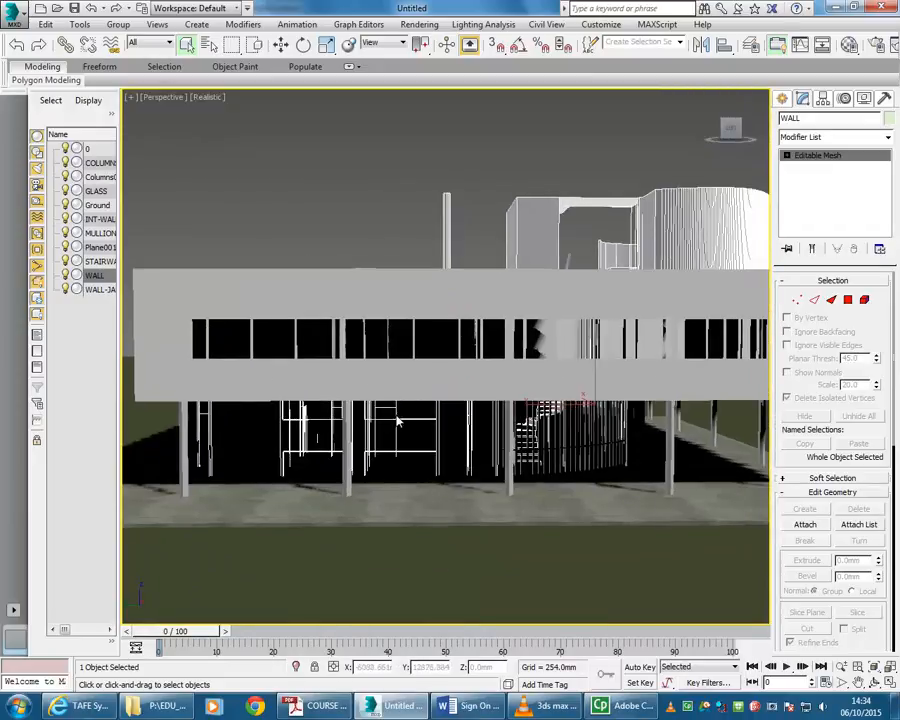
{"action": "right_click", "coordinate": [391, 410]}
{"action": "left_click", "coordinate": [428, 293]}
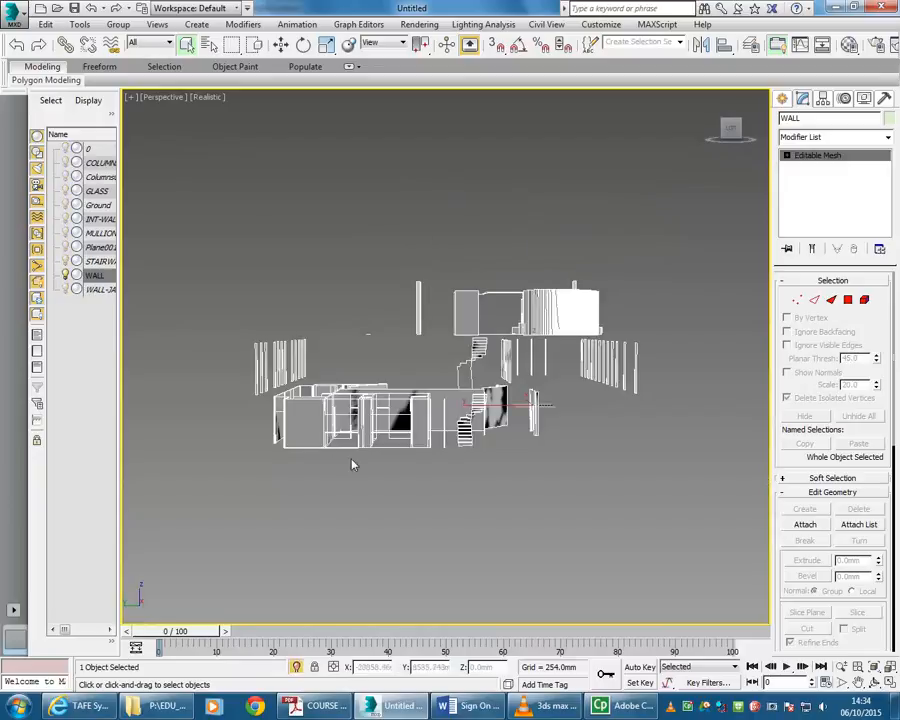
{"action": "left_click", "coordinate": [330, 472]}
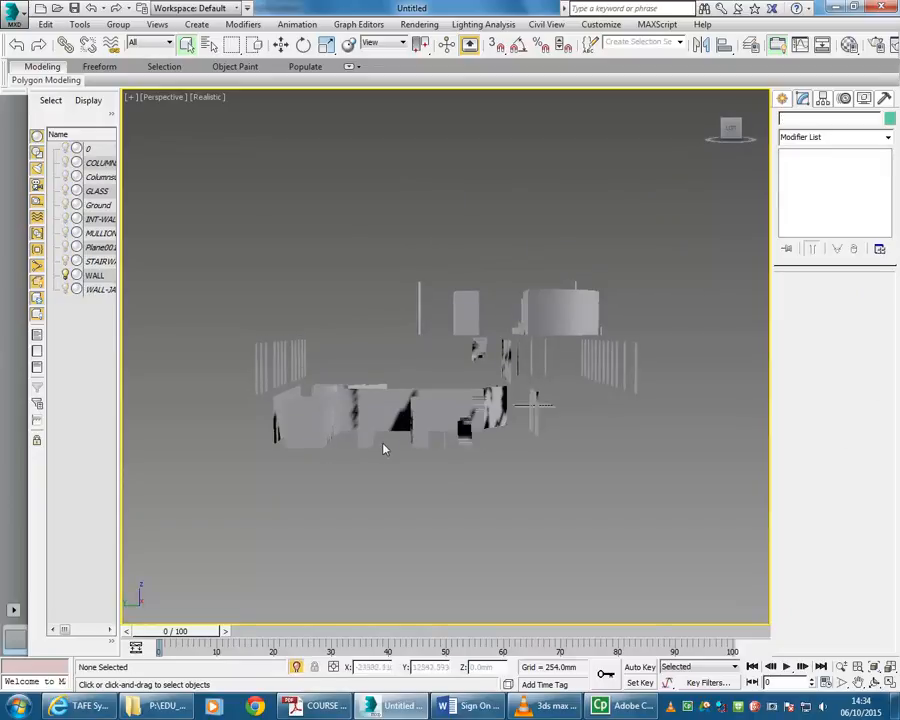
{"action": "left_click", "coordinate": [362, 442]}
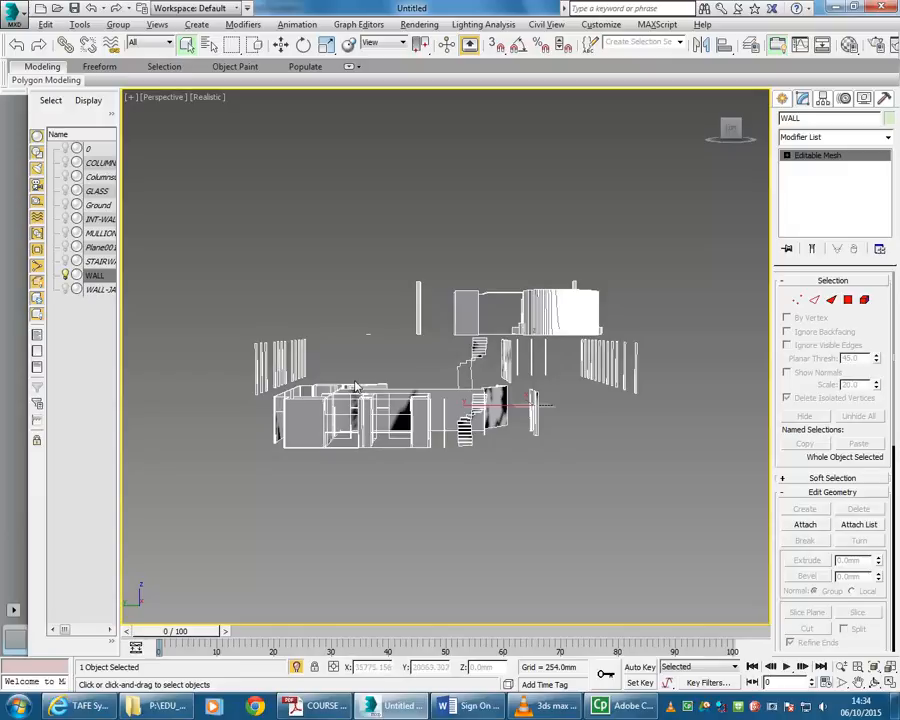
With AutoGrid off, create a box about 1938 x 180 x 1116 mm along the base of the ground-floor window opening
{"action": "middle_click_drag", "start_coordinate": [351, 367], "coordinate": [368, 433], "text": "alt"}
{"action": "scroll", "coordinate": [342, 419], "scroll_direction": "up", "scroll_amount": 3}
{"action": "scroll", "coordinate": [295, 427], "scroll_direction": "up", "scroll_amount": 8}
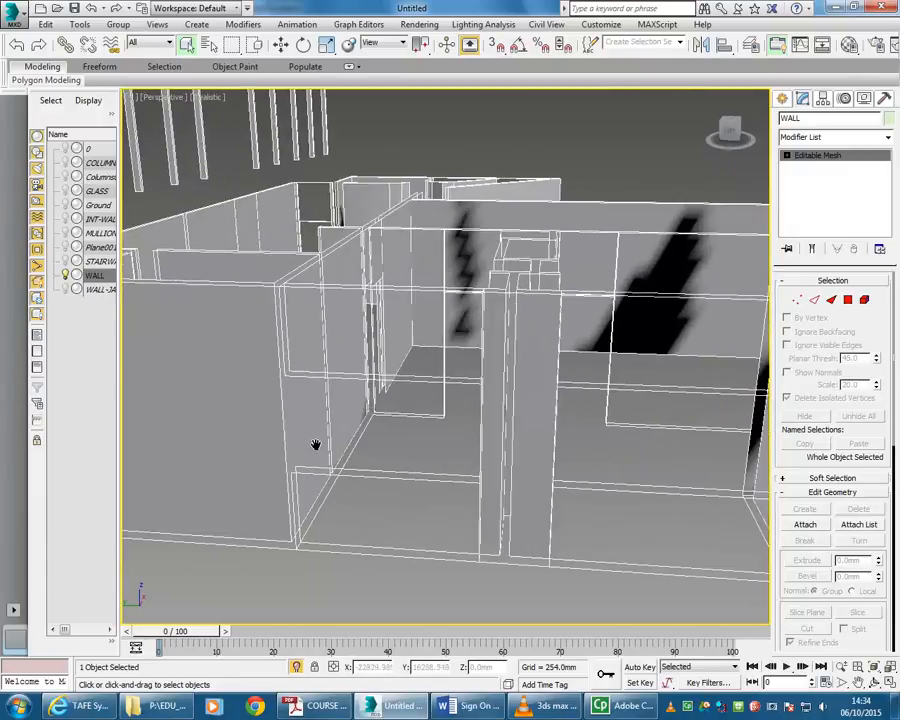
{"action": "left_click", "coordinate": [782, 98]}
{"action": "left_click", "coordinate": [806, 188]}
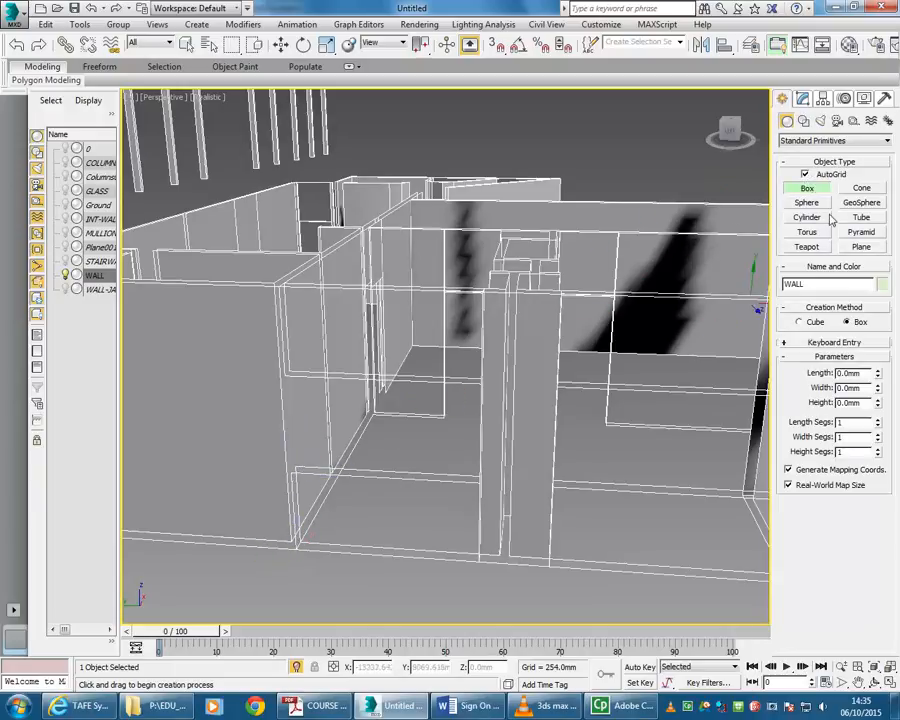
{"action": "left_click", "coordinate": [805, 175]}
{"action": "left_click_drag", "start_coordinate": [298, 545], "coordinate": [478, 547]}
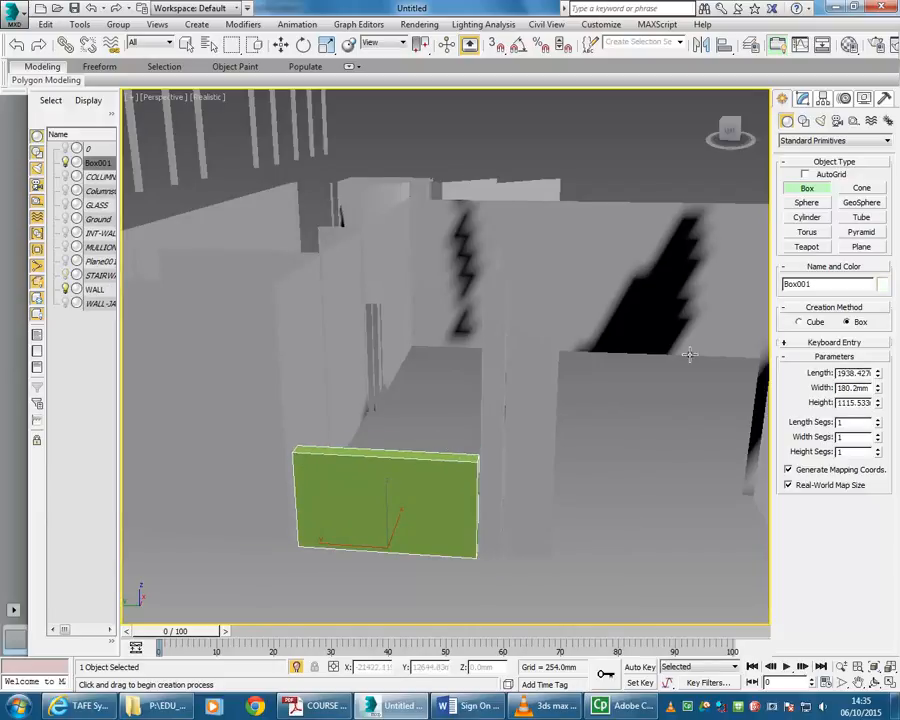
{"action": "left_click", "coordinate": [456, 456]}
{"action": "right_click", "coordinate": [457, 311]}
Lengthen the box to about 2132 mm, align it with the wall opening and raise it to about Z 1110 mm
{"action": "right_click", "coordinate": [377, 547]}
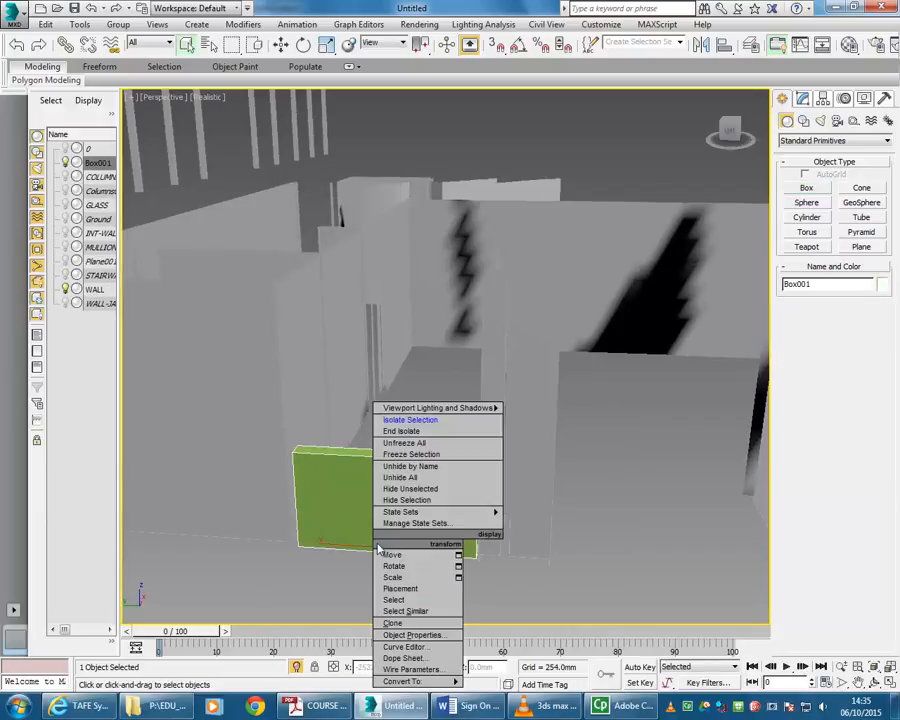
{"action": "left_click", "coordinate": [803, 100]}
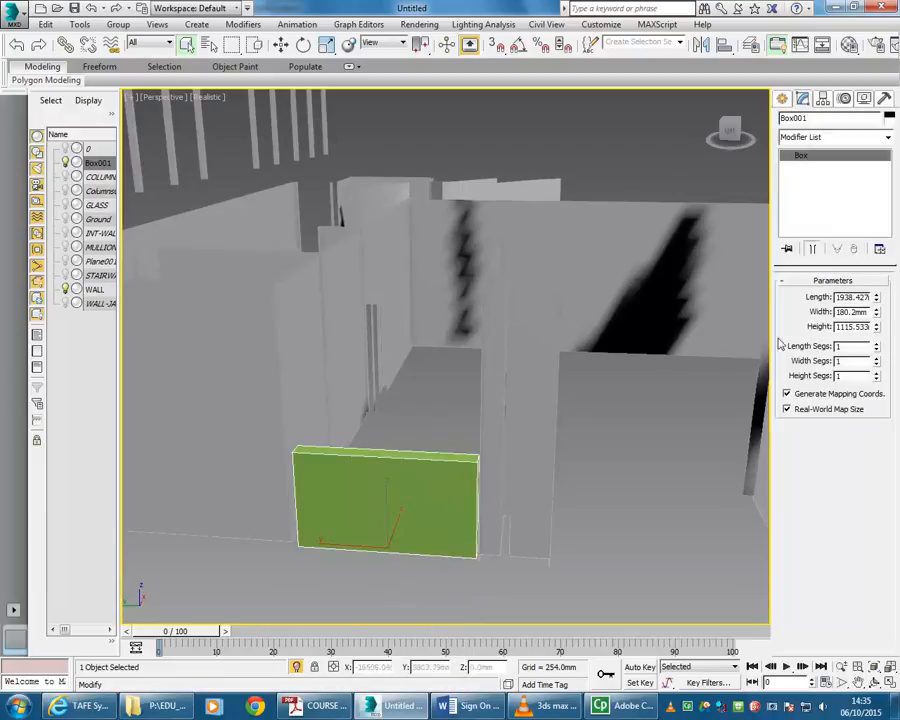
{"action": "mouse_move", "coordinate": [876, 296]}
{"action": "left_mouse_down"}
{"action": "mouse_move", "coordinate": [876, 286]}
{"action": "mouse_move", "coordinate": [877, 295]}
{"action": "left_mouse_up"}
{"action": "right_click", "coordinate": [348, 535]}
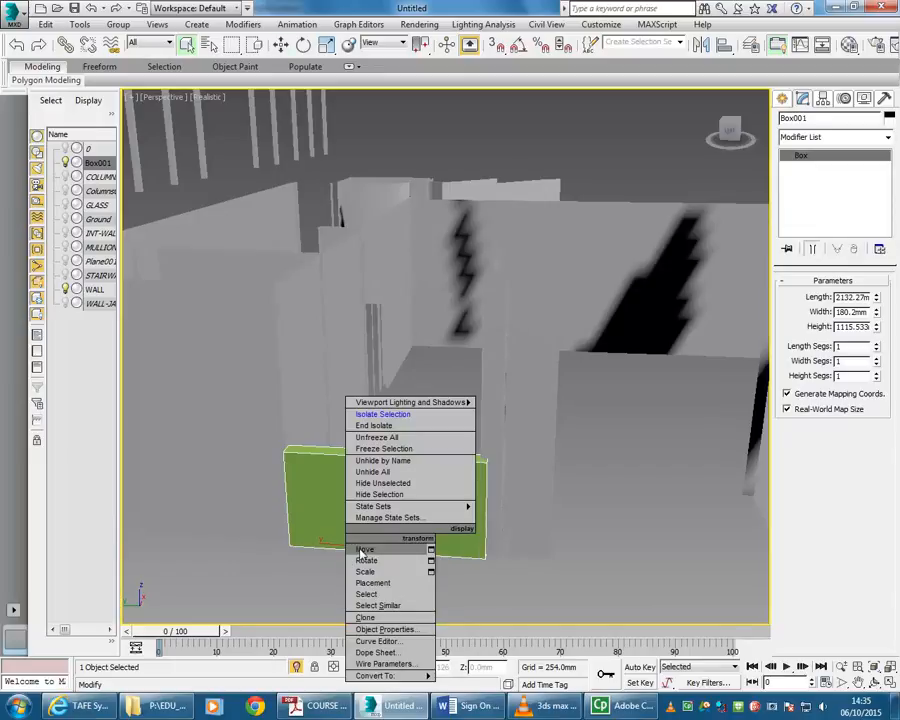
{"action": "left_click", "coordinate": [363, 550]}
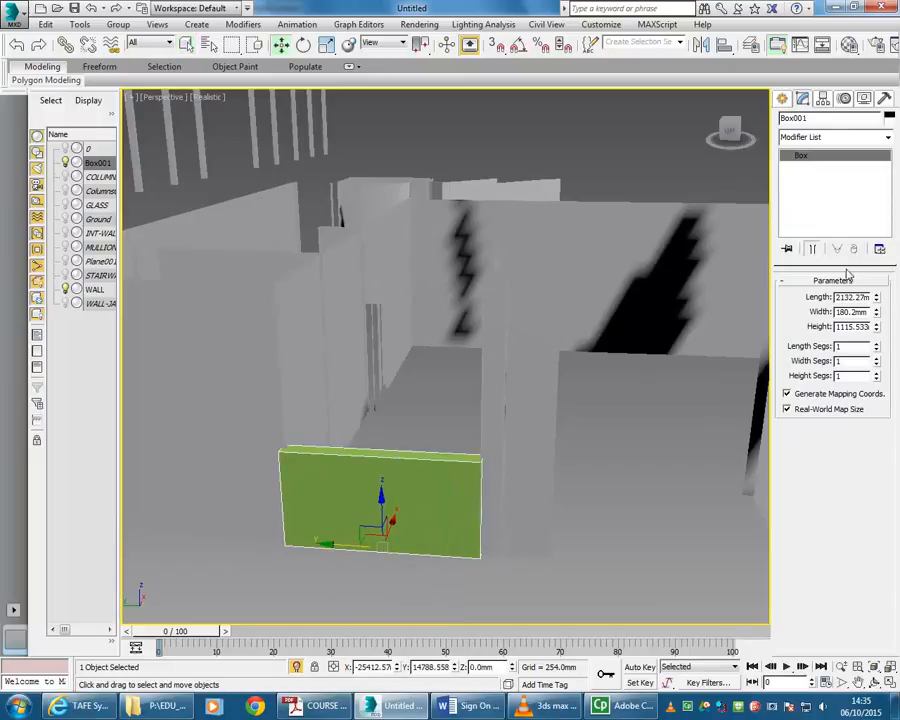
{"action": "left_click_drag", "start_coordinate": [382, 522], "coordinate": [382, 427]}
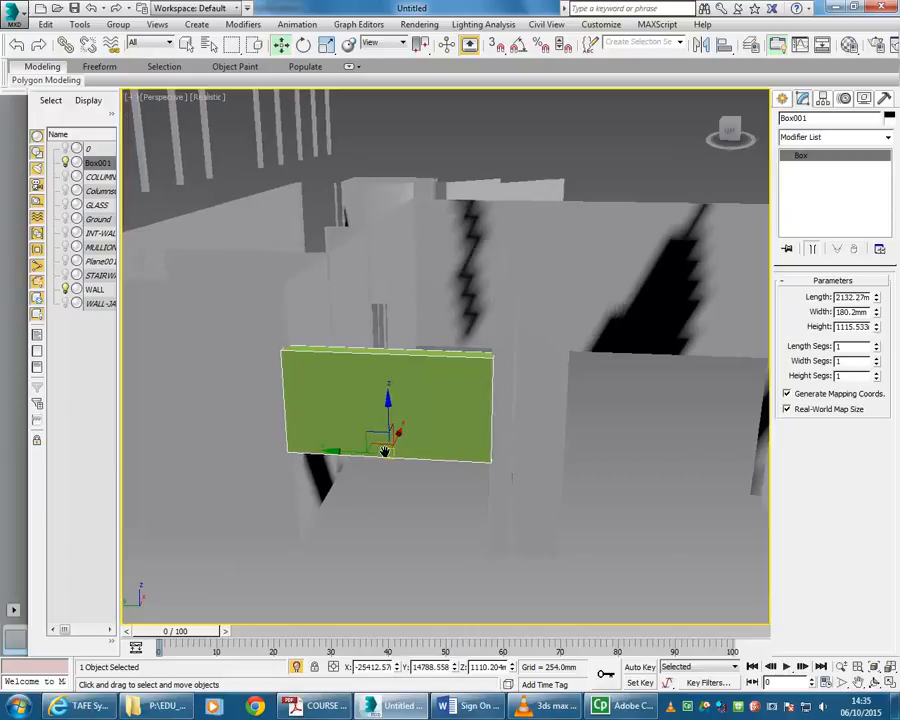
Reduce the box's width to 9.01 mm and shift it slightly along X so it sits as a pane within the wall opening
{"action": "middle_click_drag", "start_coordinate": [375, 454], "coordinate": [370, 440], "text": "alt"}
{"action": "scroll", "coordinate": [371, 440], "scroll_direction": "up", "scroll_amount": 1}
{"action": "left_click_drag", "start_coordinate": [877, 314], "coordinate": [876, 377]}
{"action": "middle_click_drag", "start_coordinate": [337, 453], "coordinate": [377, 410], "text": "alt"}
{"action": "middle_click_drag", "start_coordinate": [412, 344], "coordinate": [361, 385]}
{"action": "scroll", "coordinate": [377, 374], "scroll_direction": "up", "scroll_amount": 3}
{"action": "left_click_drag", "start_coordinate": [446, 483], "coordinate": [456, 483]}
{"action": "middle_click_drag", "start_coordinate": [376, 478], "coordinate": [390, 412]}
{"action": "scroll", "coordinate": [396, 395], "scroll_direction": "down", "scroll_amount": 5}
{"action": "scroll", "coordinate": [386, 419], "scroll_direction": "up", "scroll_amount": 2}
{"action": "scroll", "coordinate": [390, 416], "scroll_direction": "up", "scroll_amount": 3}
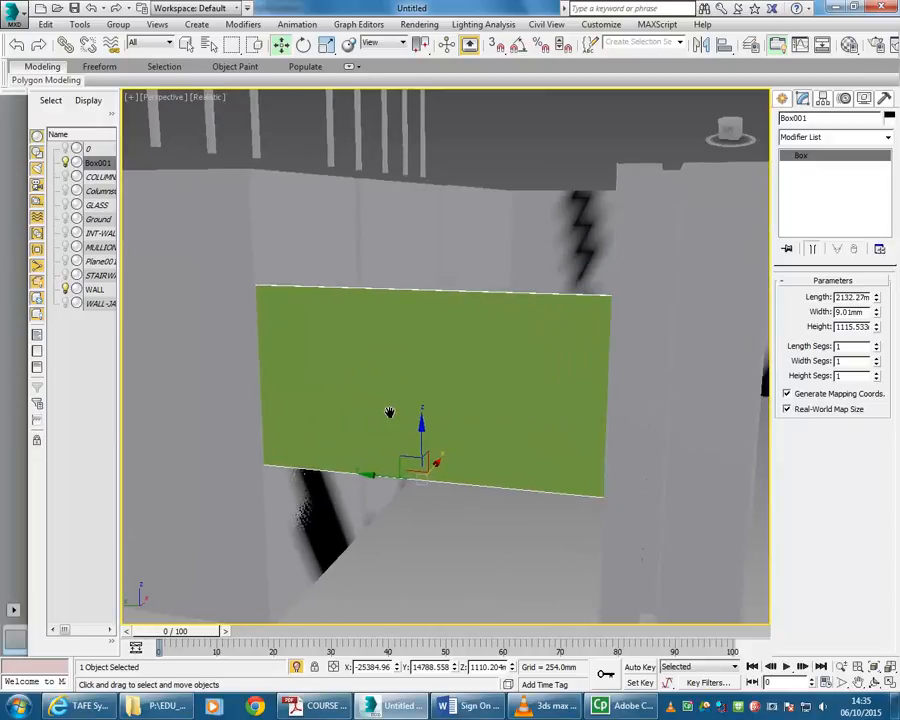
Give an unused material slot the Glass (Thin Geometry) template and apply that material to the pane box
{"action": "left_click", "coordinate": [849, 44]}
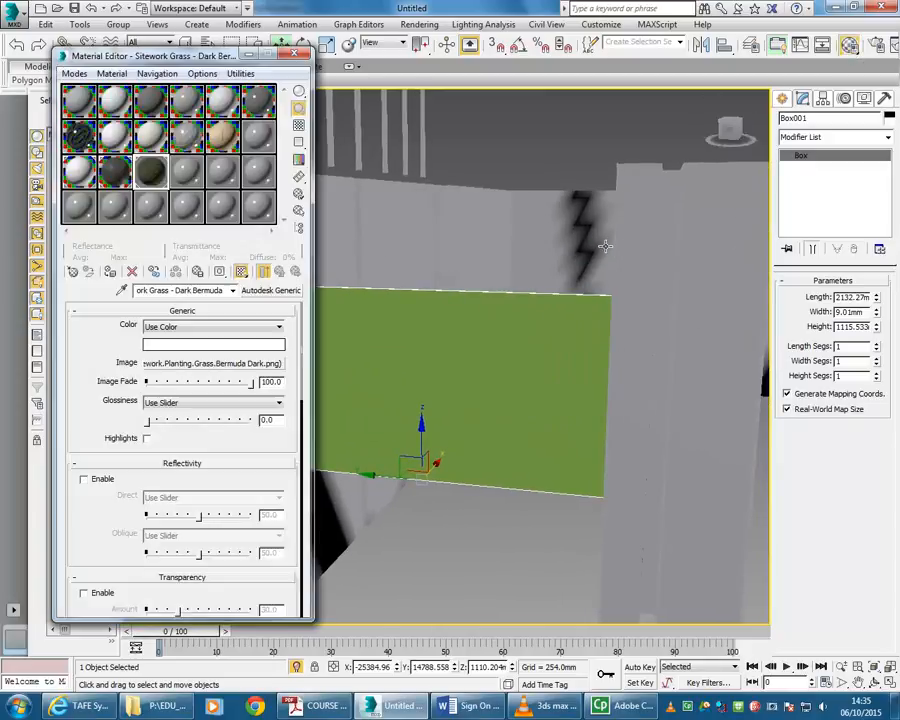
{"action": "left_click", "coordinate": [190, 177]}
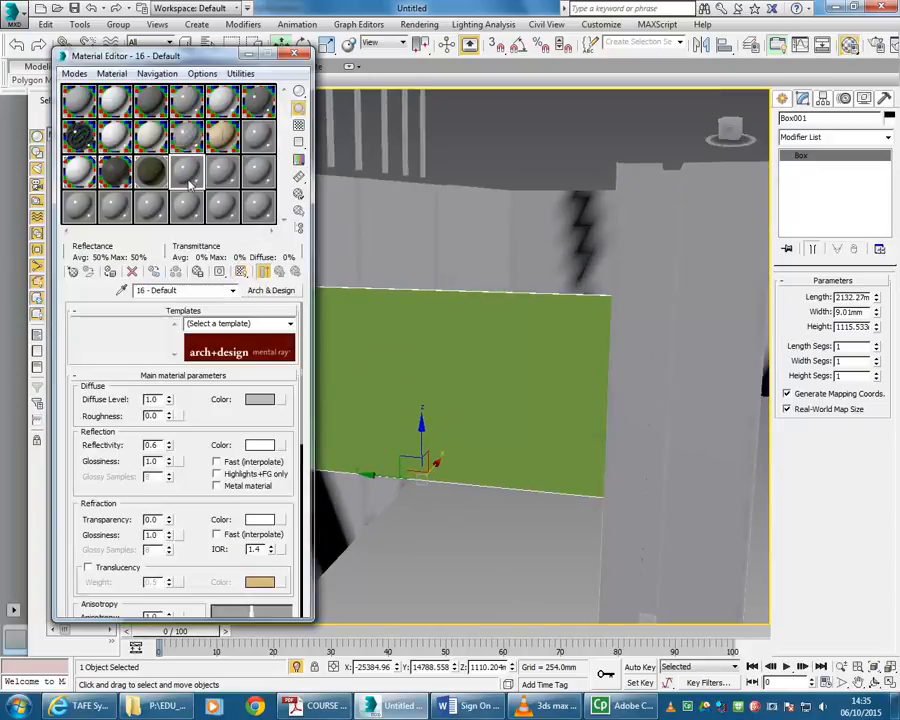
{"action": "left_click", "coordinate": [291, 325]}
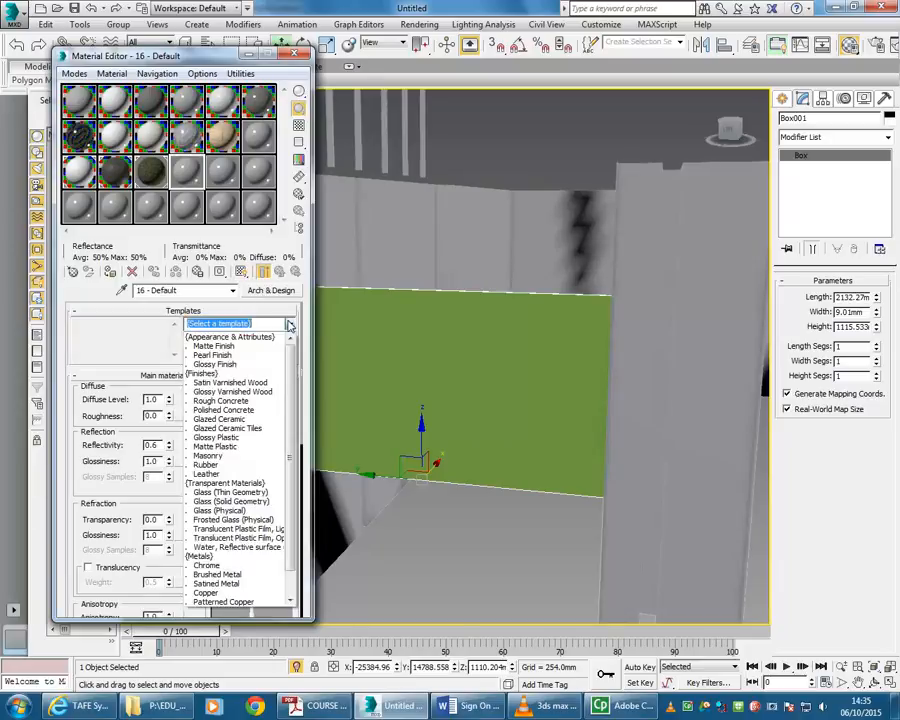
{"action": "left_click", "coordinate": [222, 493]}
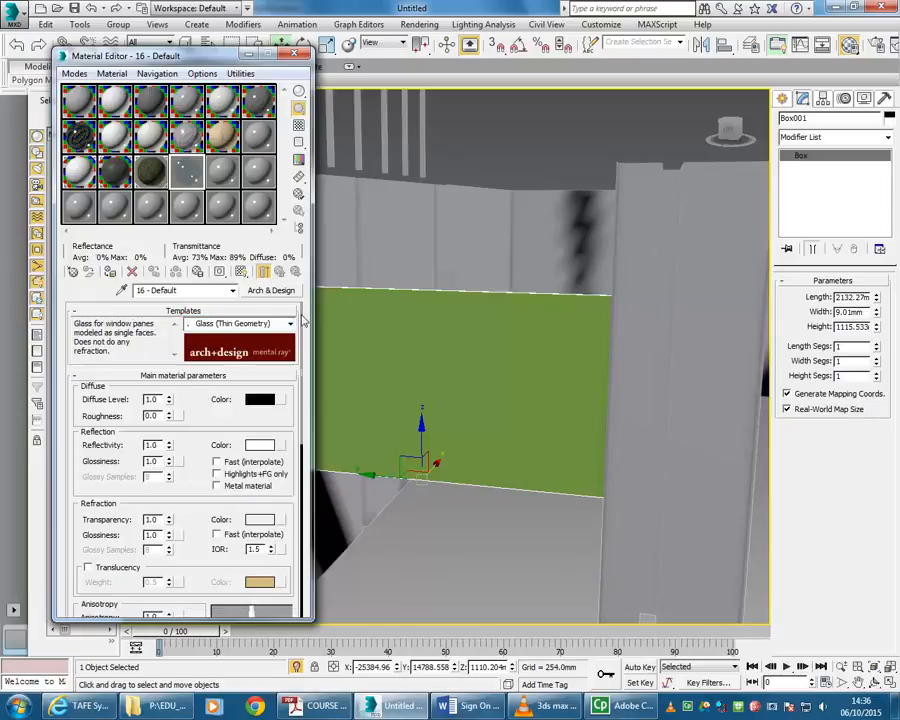
{"action": "left_click_drag", "start_coordinate": [180, 55], "coordinate": [740, 18]}
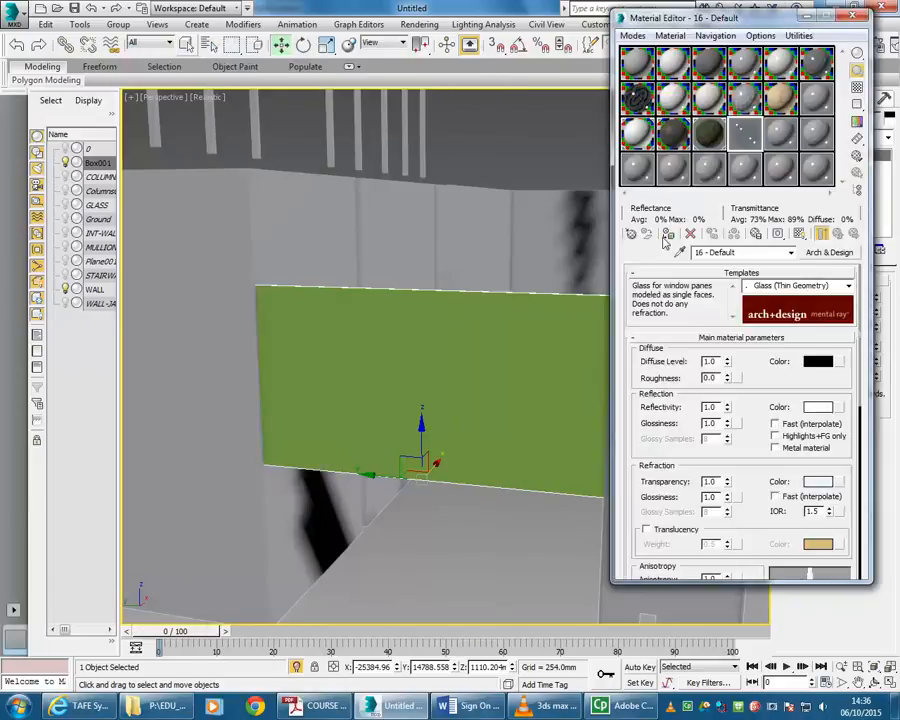
{"action": "left_click_drag", "start_coordinate": [745, 137], "coordinate": [484, 396]}
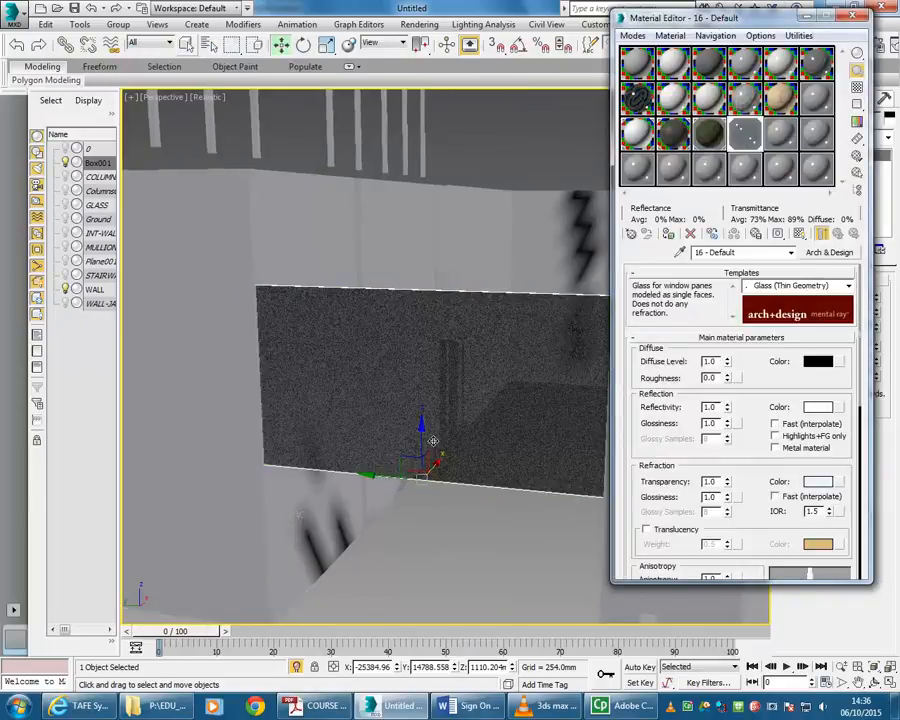
{"action": "middle_click_drag", "start_coordinate": [431, 335], "coordinate": [380, 336]}
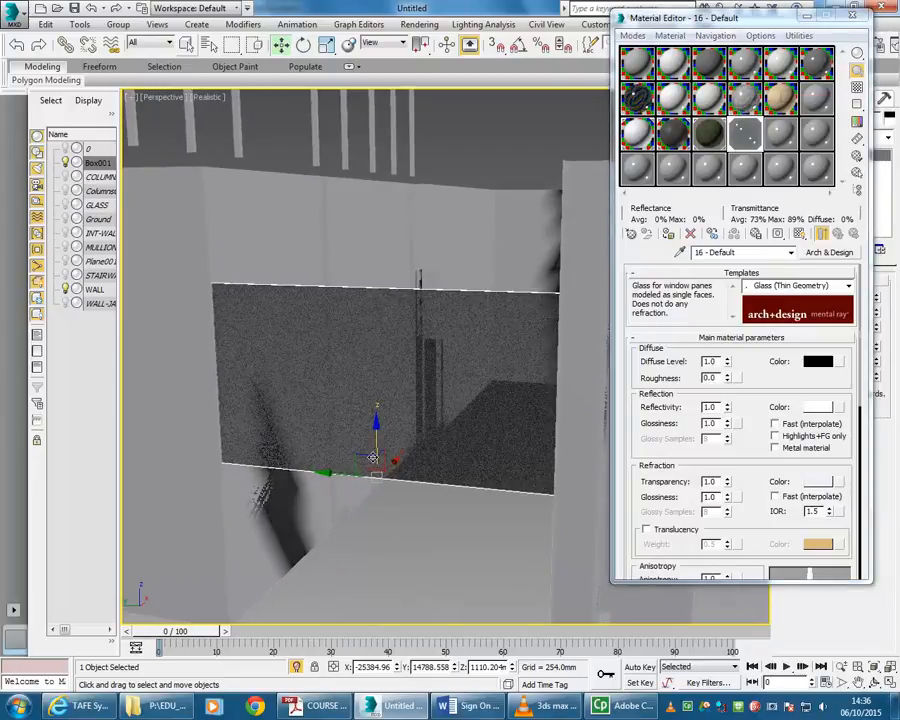
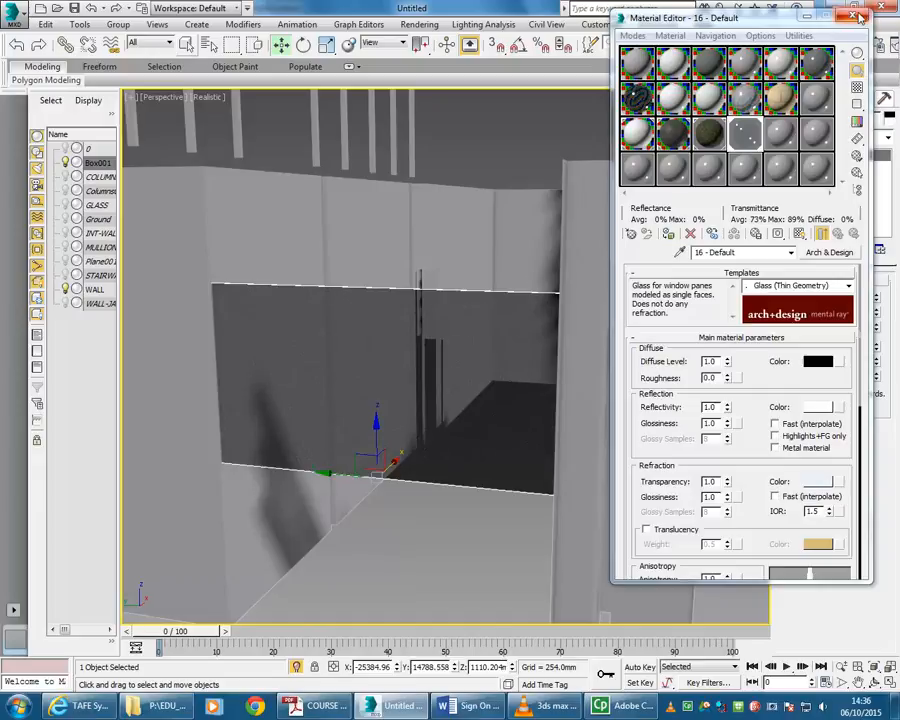
Close the Material Editor, end isolation to show the whole house again, and deselect the glass pane
{"action": "left_click", "coordinate": [852, 16]}
{"action": "scroll", "coordinate": [331, 342], "scroll_direction": "down", "scroll_amount": 5}
{"action": "middle_click_drag", "start_coordinate": [297, 338], "coordinate": [266, 380]}
{"action": "scroll", "coordinate": [328, 371], "scroll_direction": "down", "scroll_amount": 5}
{"action": "scroll", "coordinate": [325, 384], "scroll_direction": "up", "scroll_amount": 2}
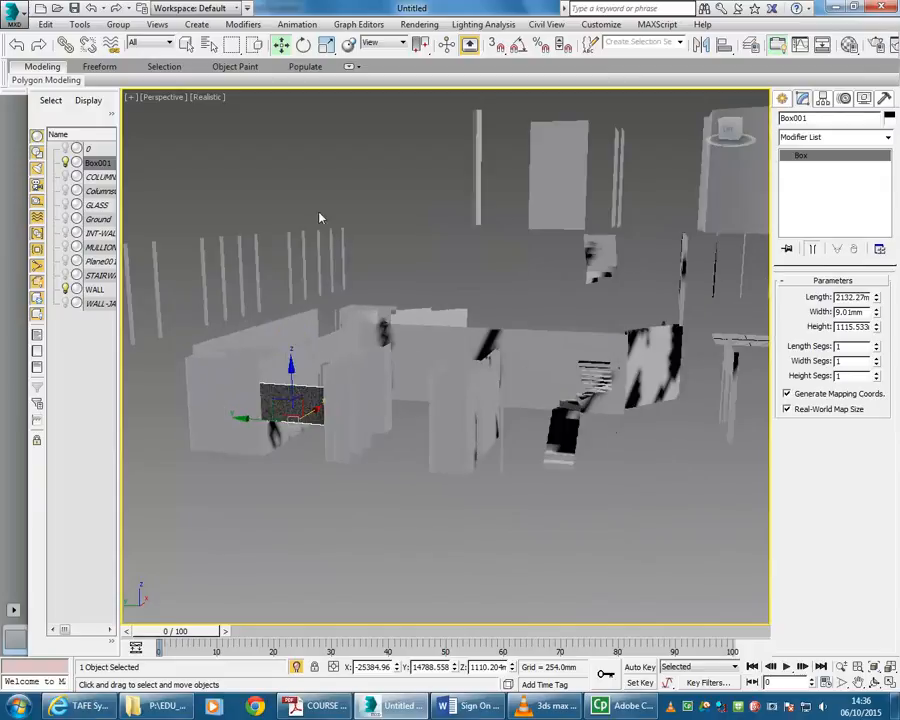
{"action": "right_click", "coordinate": [379, 230]}
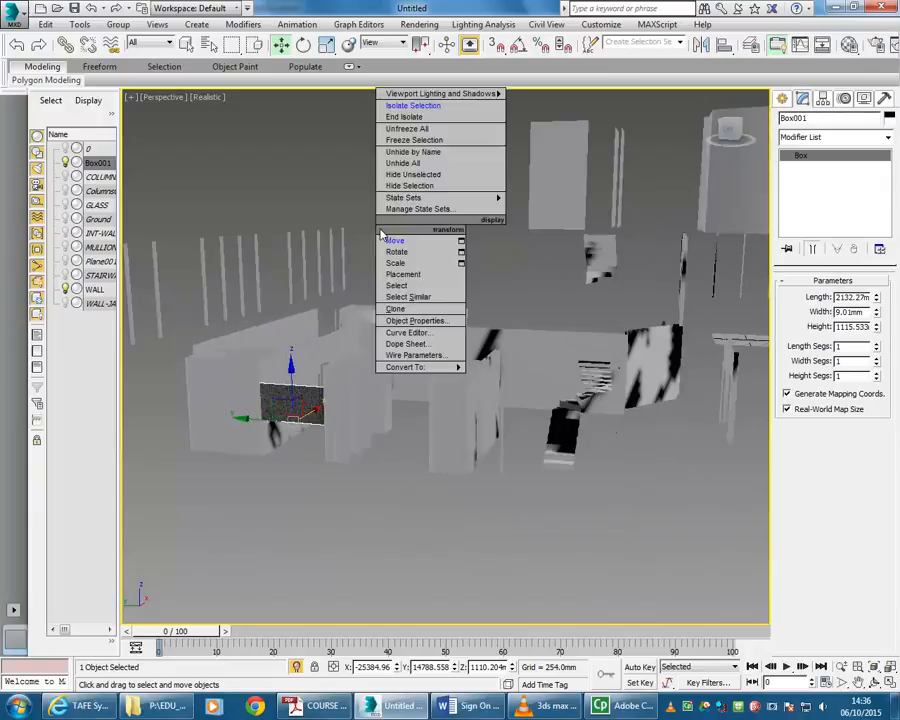
{"action": "left_click", "coordinate": [433, 119]}
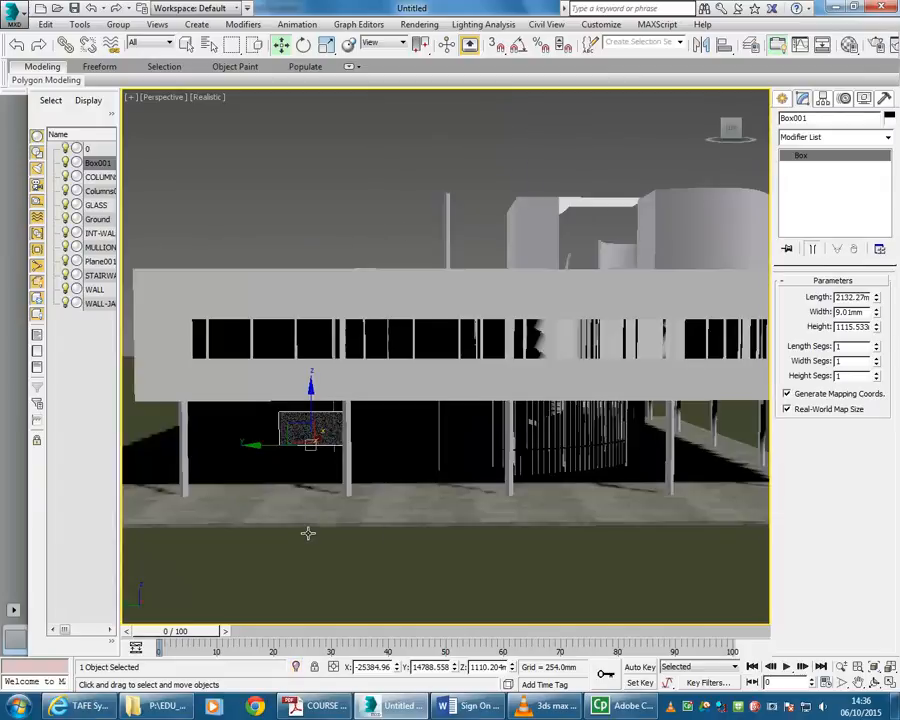
{"action": "left_click", "coordinate": [312, 190]}
Frame the whole house front and switch the perspective view to the Graphite stylized visual style
{"action": "middle_click_drag", "start_coordinate": [312, 190], "coordinate": [304, 192]}
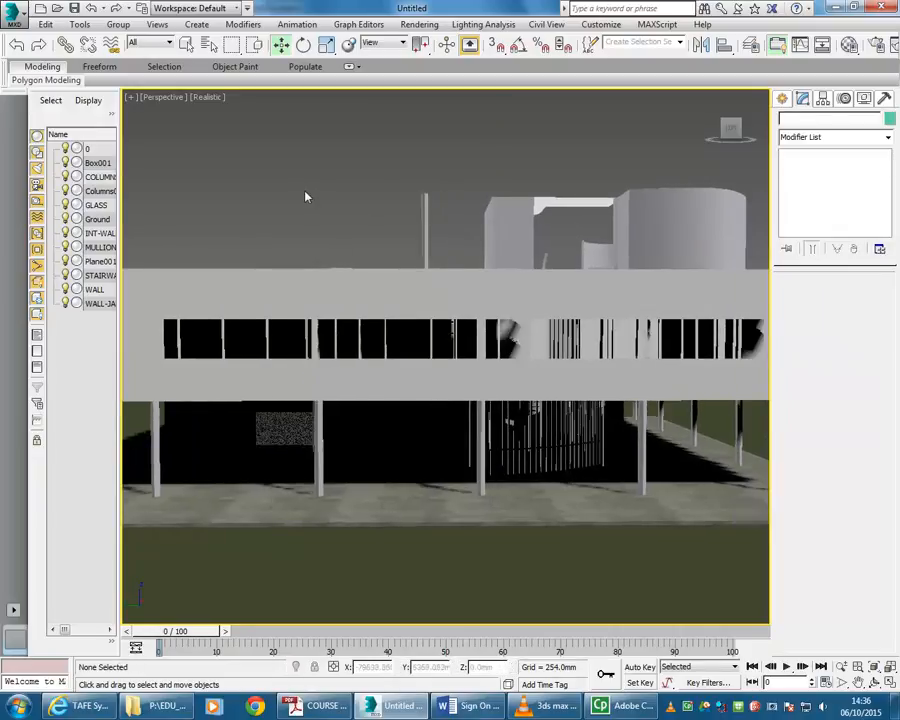
{"action": "scroll", "coordinate": [305, 195], "scroll_direction": "down", "scroll_amount": 1}
{"action": "scroll", "coordinate": [305, 212], "scroll_direction": "down", "scroll_amount": 2}
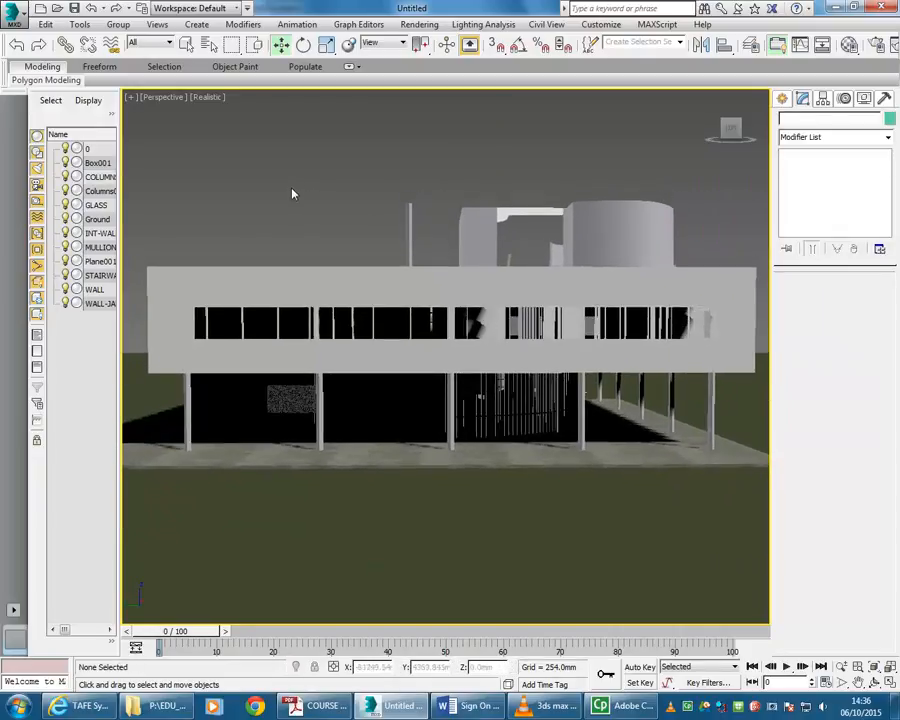
{"action": "middle_click_drag", "start_coordinate": [292, 191], "coordinate": [275, 189]}
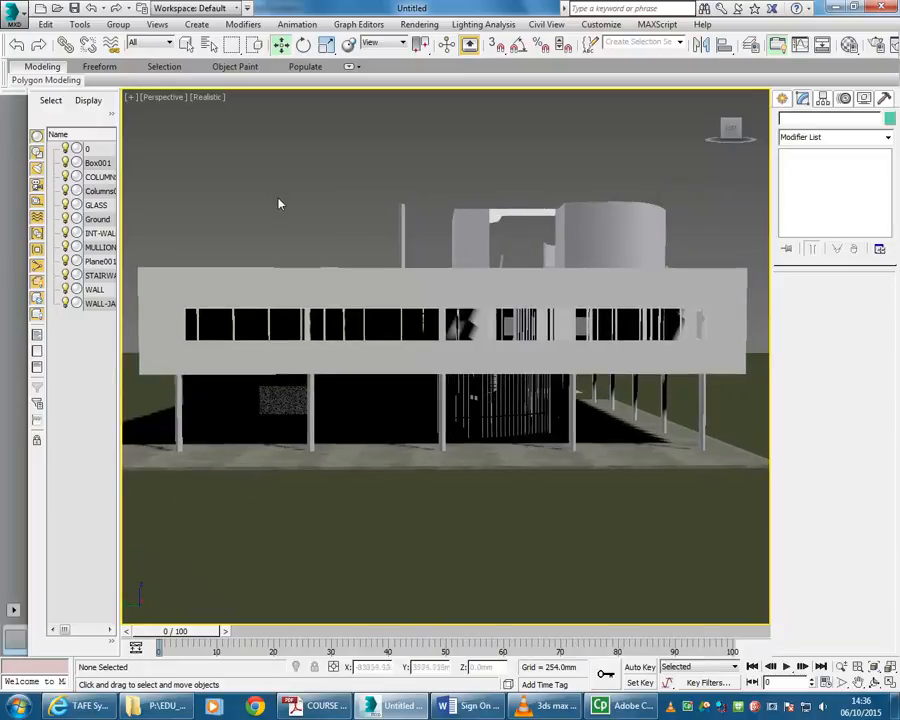
{"action": "scroll", "coordinate": [280, 204], "scroll_direction": "down", "scroll_amount": 2}
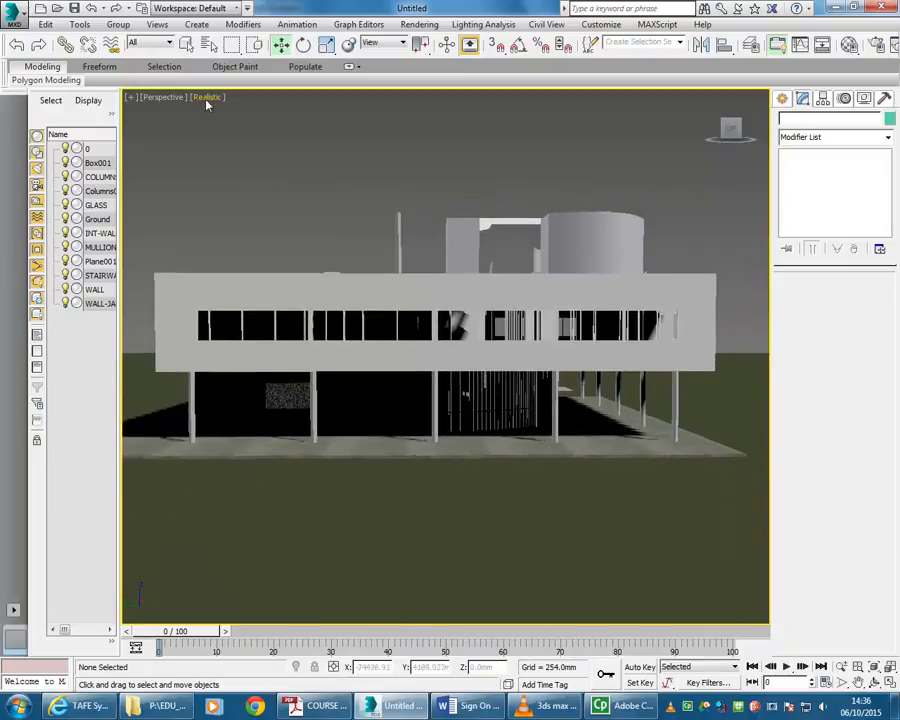
{"action": "left_click", "coordinate": [207, 99]}
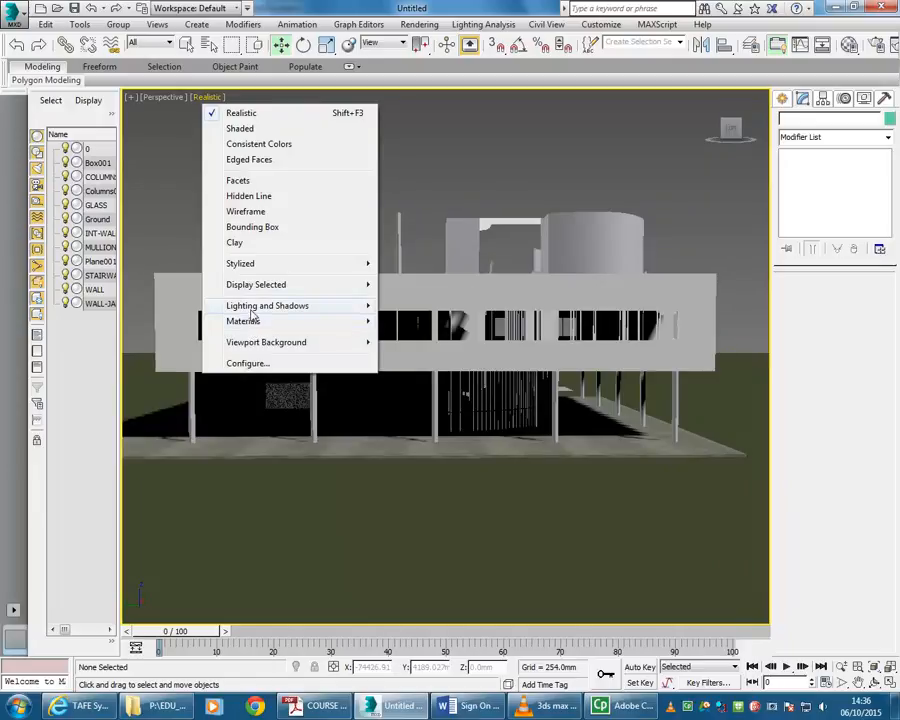
{"action": "mouse_move", "coordinate": [252, 263]}
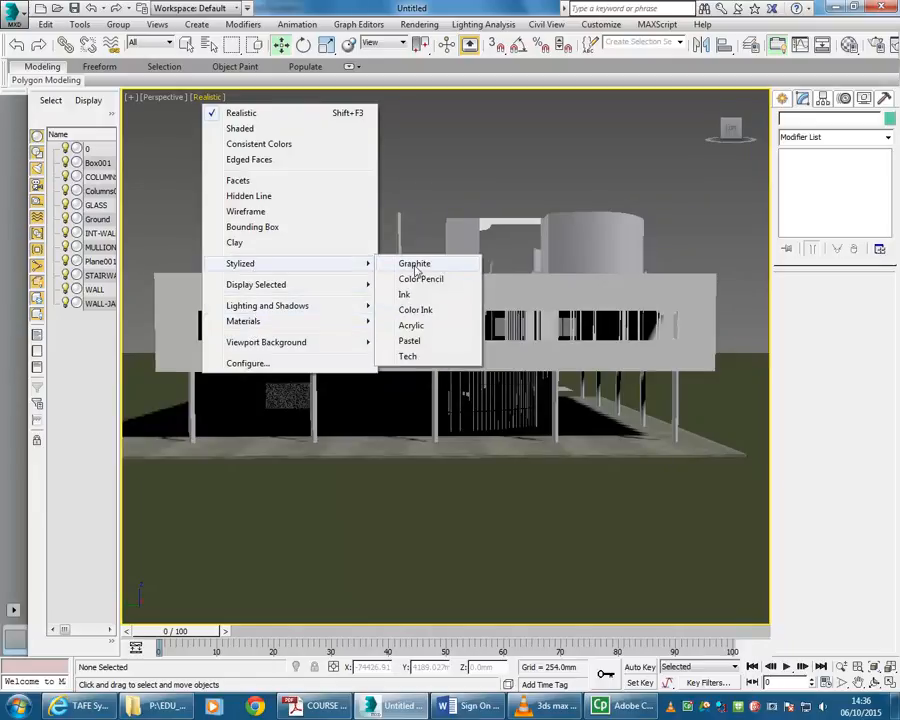
{"action": "left_click", "coordinate": [416, 266]}
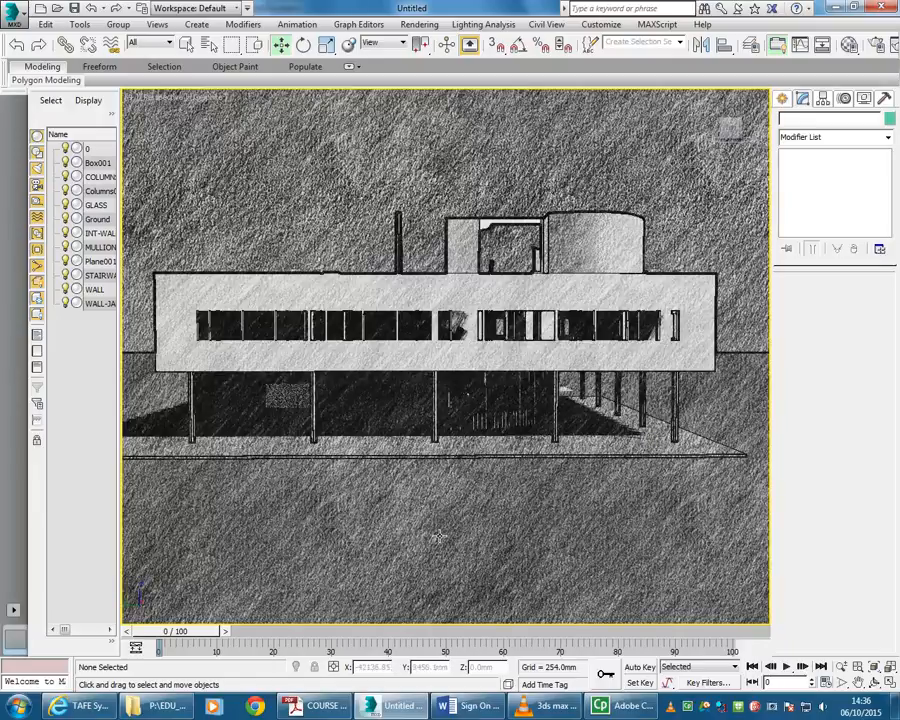
Switch the perspective view to the Color Pencil stylized visual style and fit the whole house with its ground slab in view
{"action": "left_click", "coordinate": [210, 98]}
{"action": "mouse_move", "coordinate": [235, 266]}
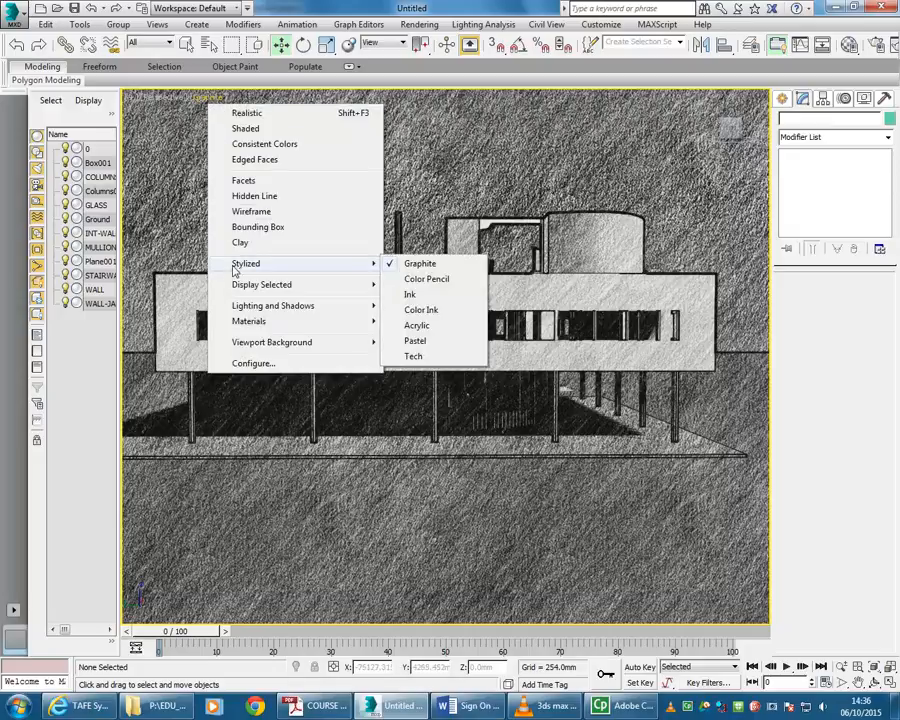
{"action": "left_click", "coordinate": [420, 279]}
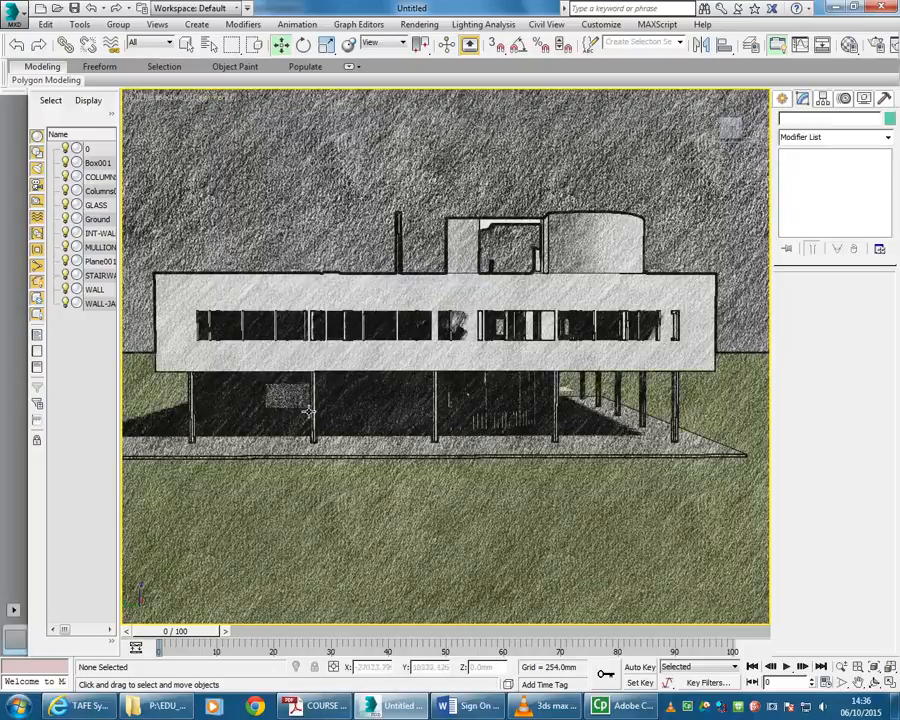
{"action": "middle_click_drag", "start_coordinate": [307, 390], "coordinate": [331, 391]}
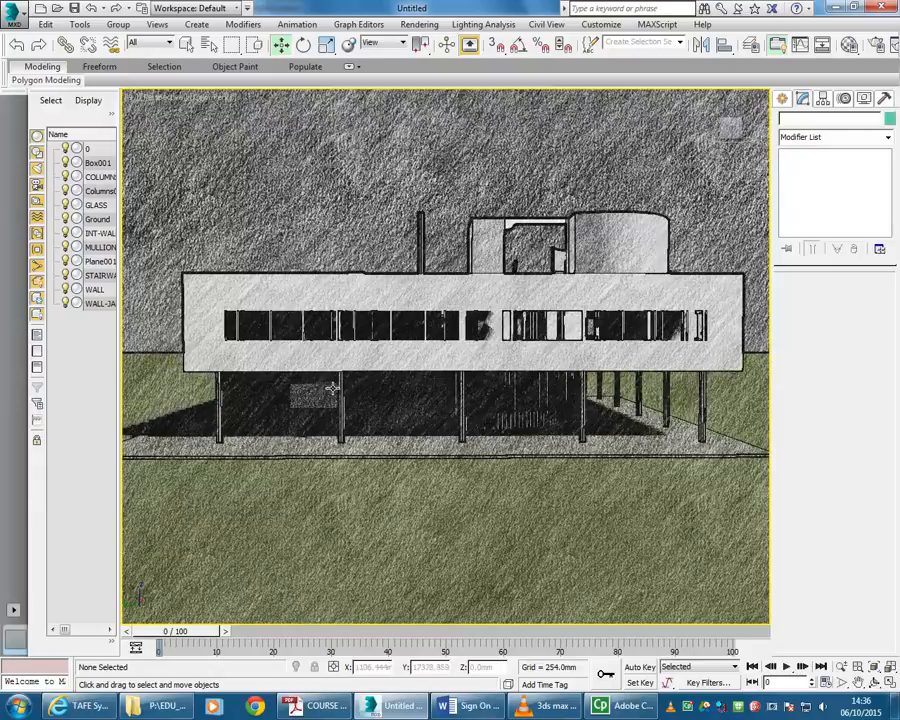
{"action": "scroll", "coordinate": [331, 390], "scroll_direction": "down", "scroll_amount": 5}
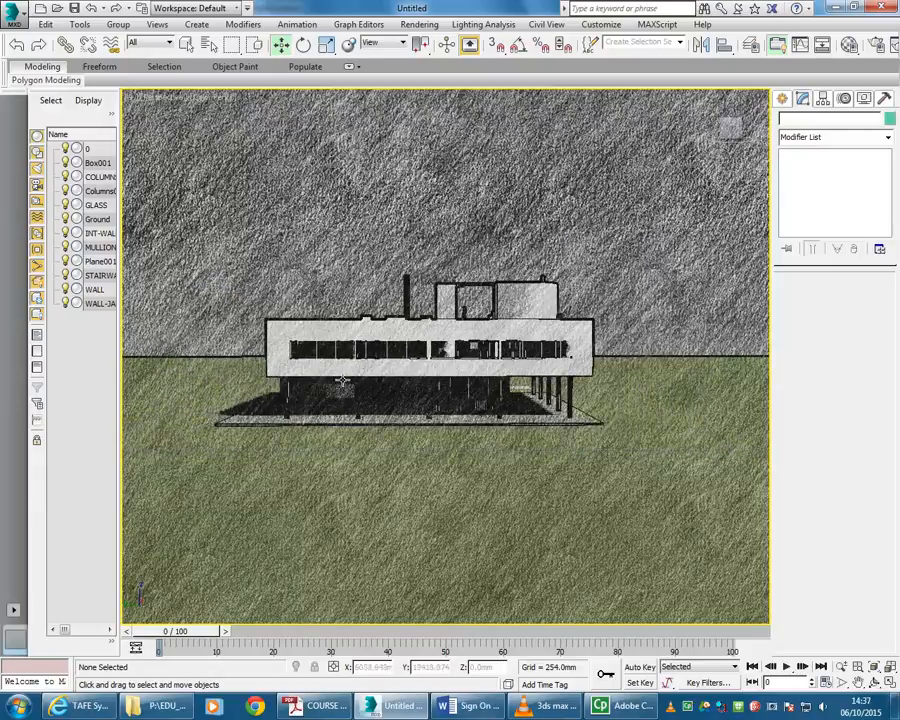
{"action": "middle_click_drag", "start_coordinate": [350, 374], "coordinate": [343, 345]}
{"action": "scroll", "coordinate": [374, 373], "scroll_direction": "up", "scroll_amount": 4}
{"action": "scroll", "coordinate": [369, 355], "scroll_direction": "up", "scroll_amount": 1}
{"action": "scroll", "coordinate": [343, 345], "scroll_direction": "down", "scroll_amount": 2}
{"action": "scroll", "coordinate": [345, 347], "scroll_direction": "down", "scroll_amount": 1}
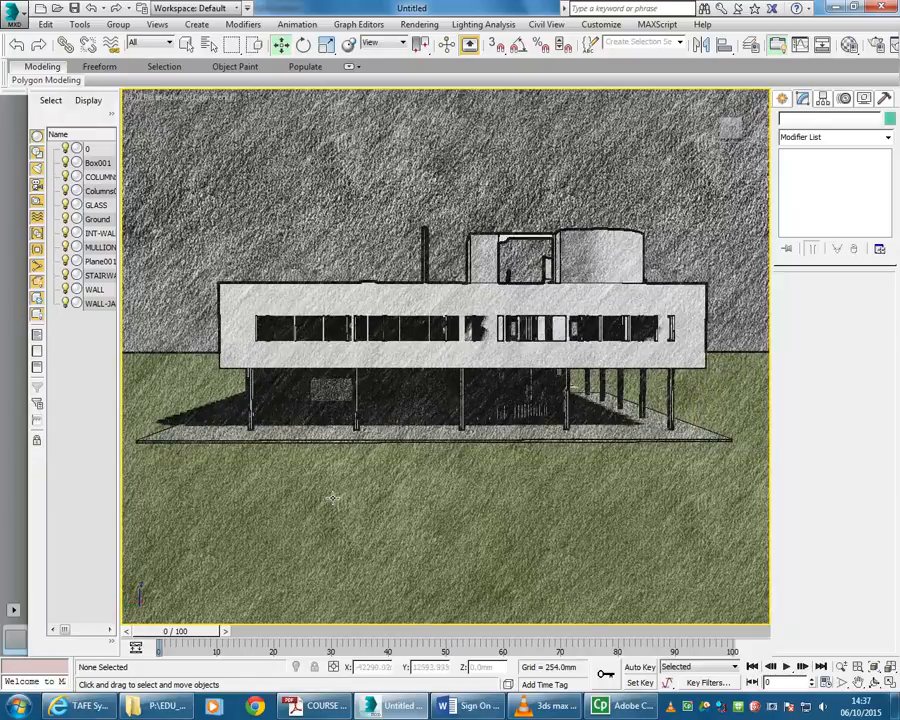
Try the Ink and then the Color Ink stylized visual style on the perspective view
{"action": "left_click", "coordinate": [221, 99]}
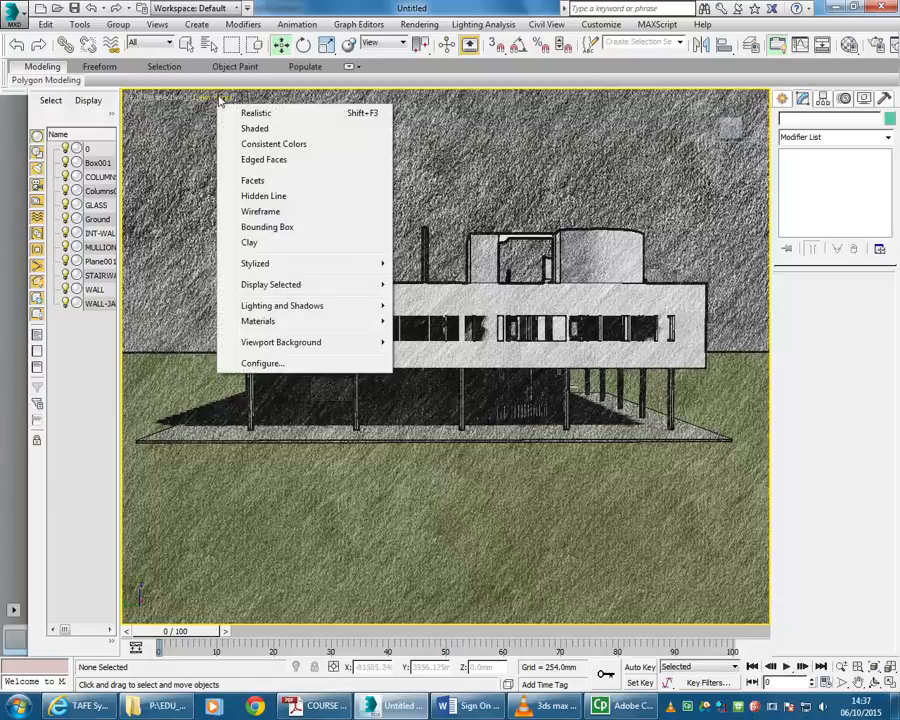
{"action": "mouse_move", "coordinate": [262, 266]}
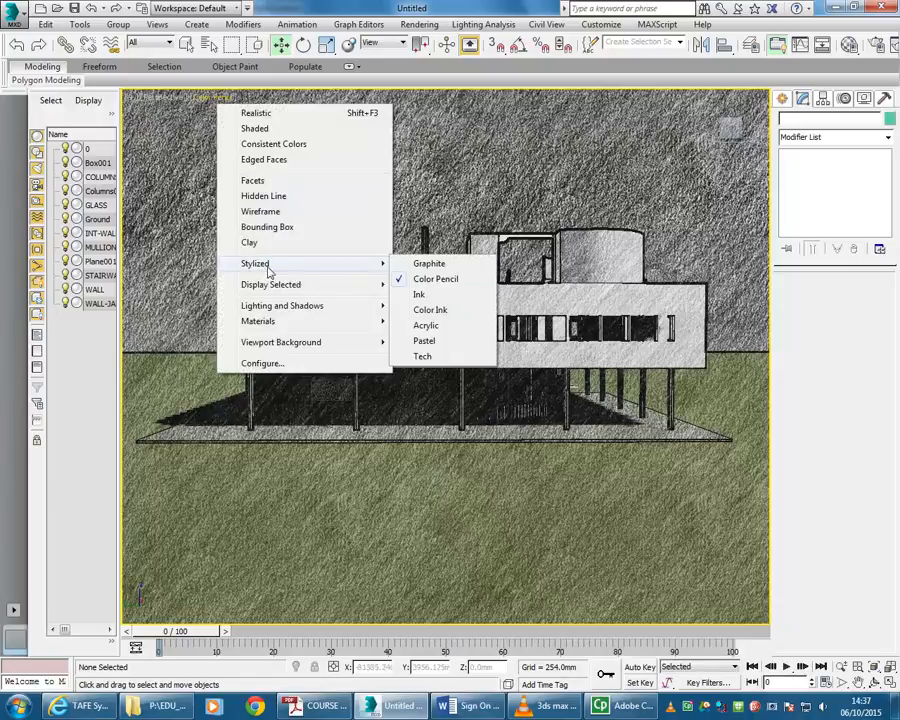
{"action": "left_click", "coordinate": [422, 295]}
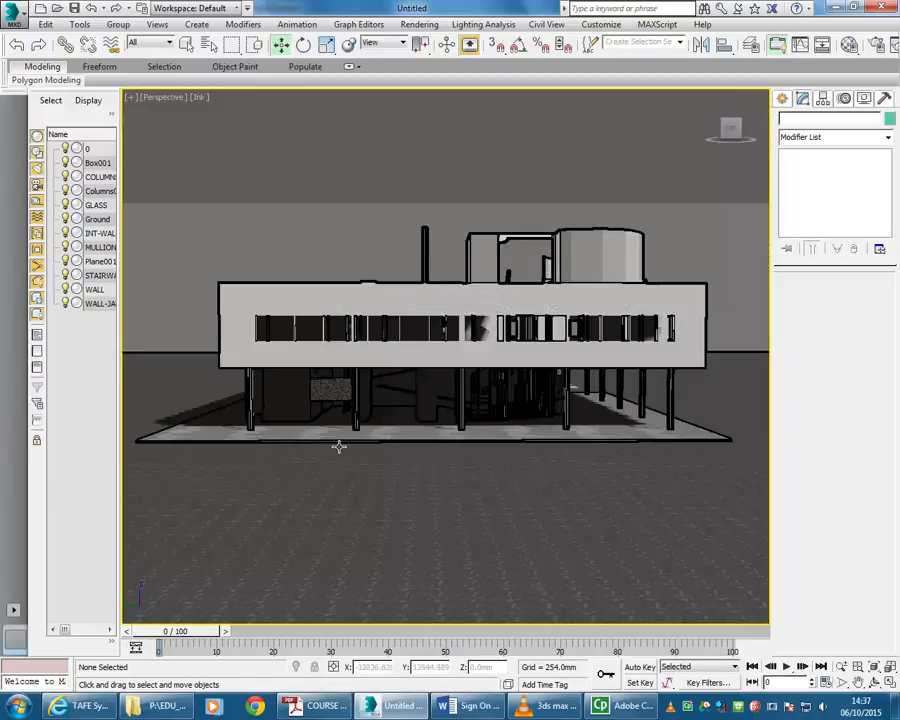
{"action": "left_click", "coordinate": [205, 99]}
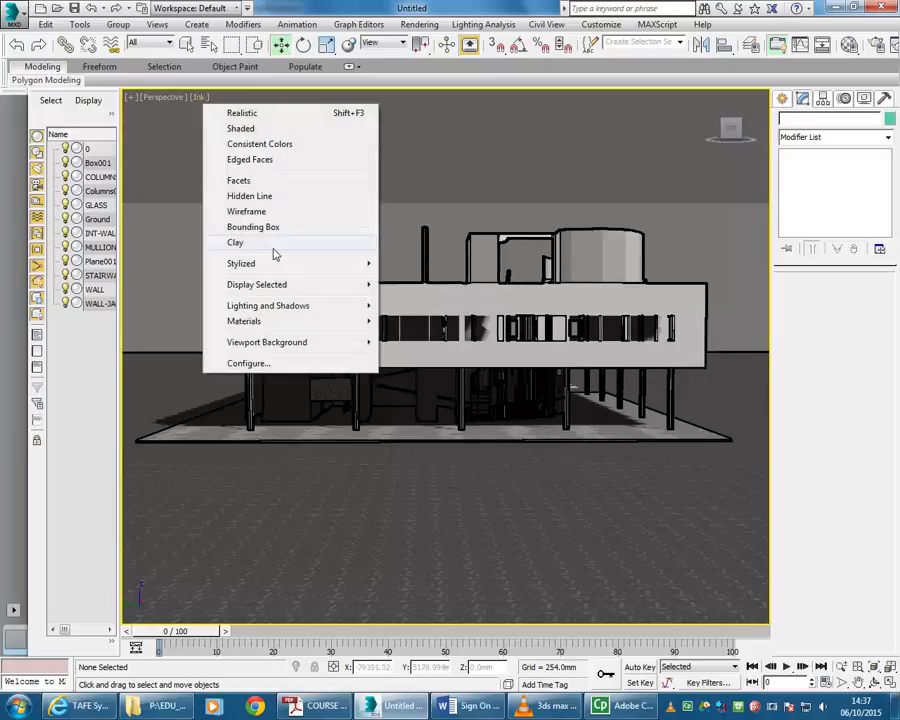
{"action": "mouse_move", "coordinate": [262, 265]}
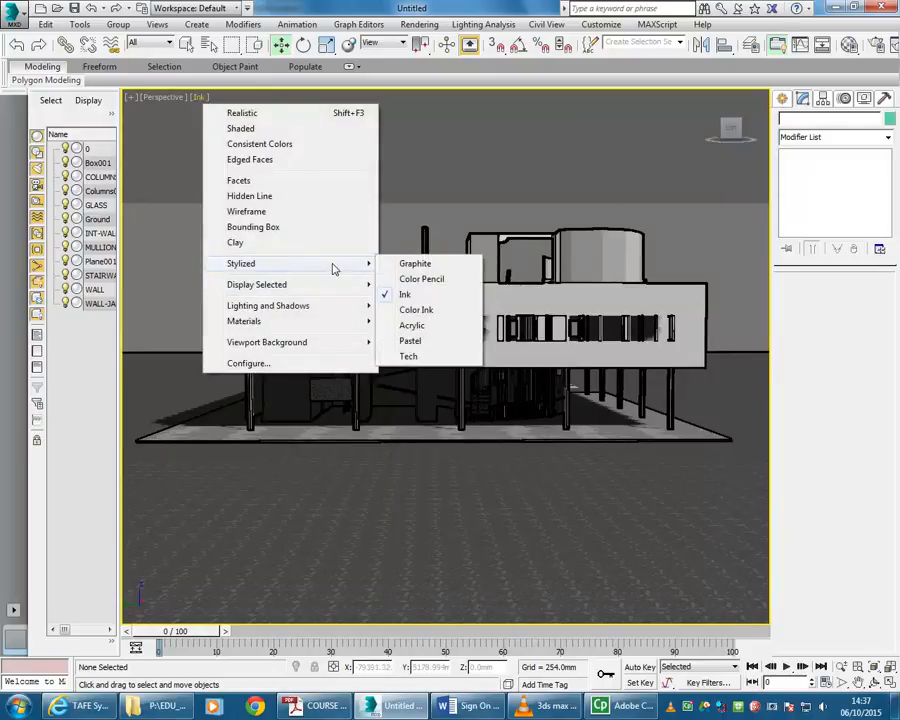
{"action": "left_click", "coordinate": [412, 310]}
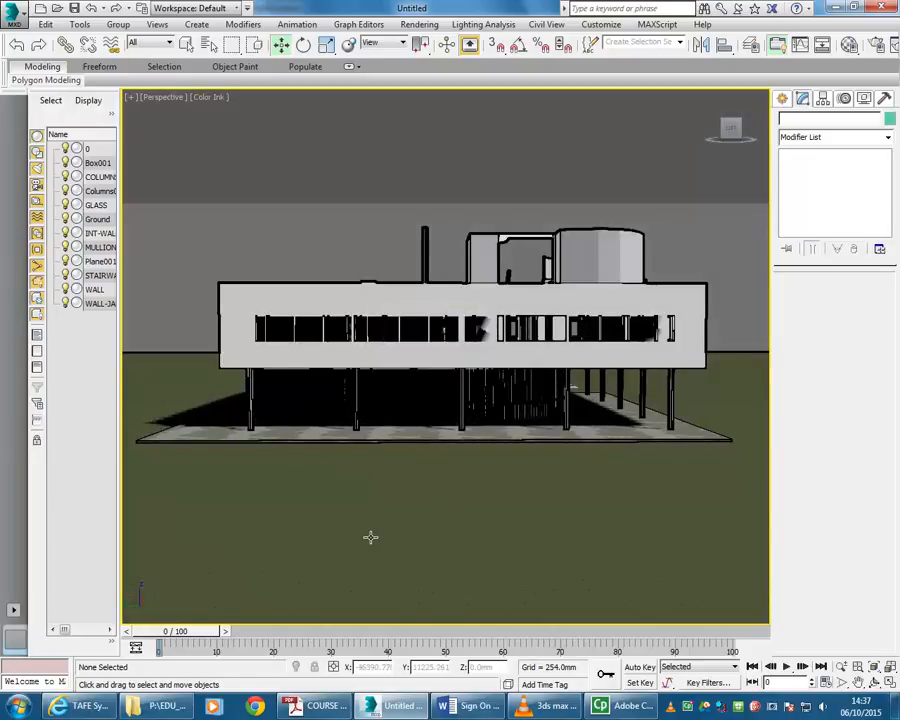
Try the Acrylic stylized visual style and then the Hidden Line style on the perspective view
{"action": "left_click", "coordinate": [211, 99]}
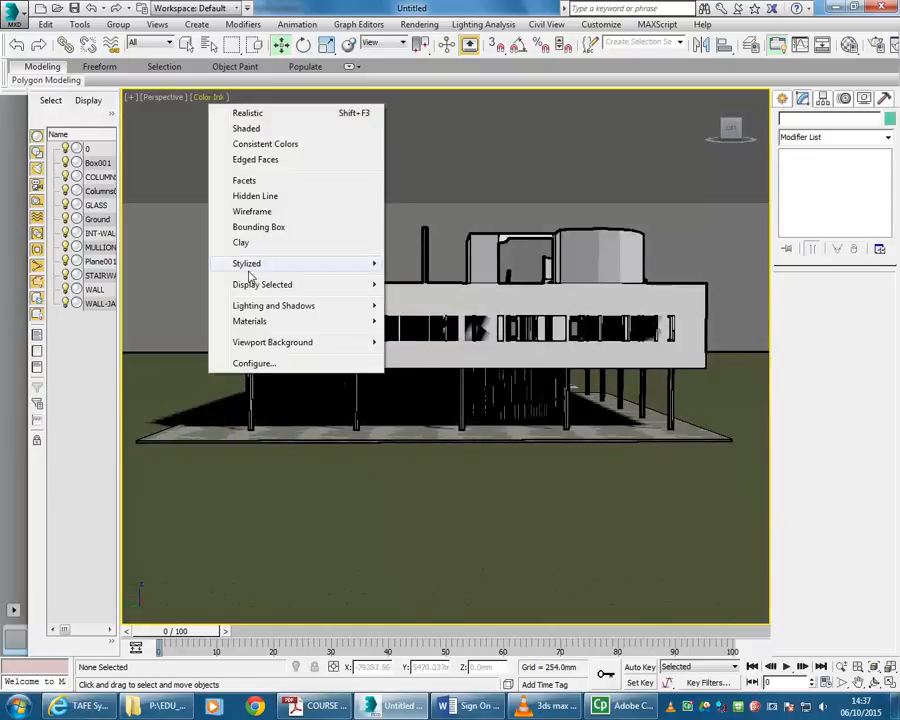
{"action": "mouse_move", "coordinate": [251, 265]}
{"action": "left_click", "coordinate": [443, 325]}
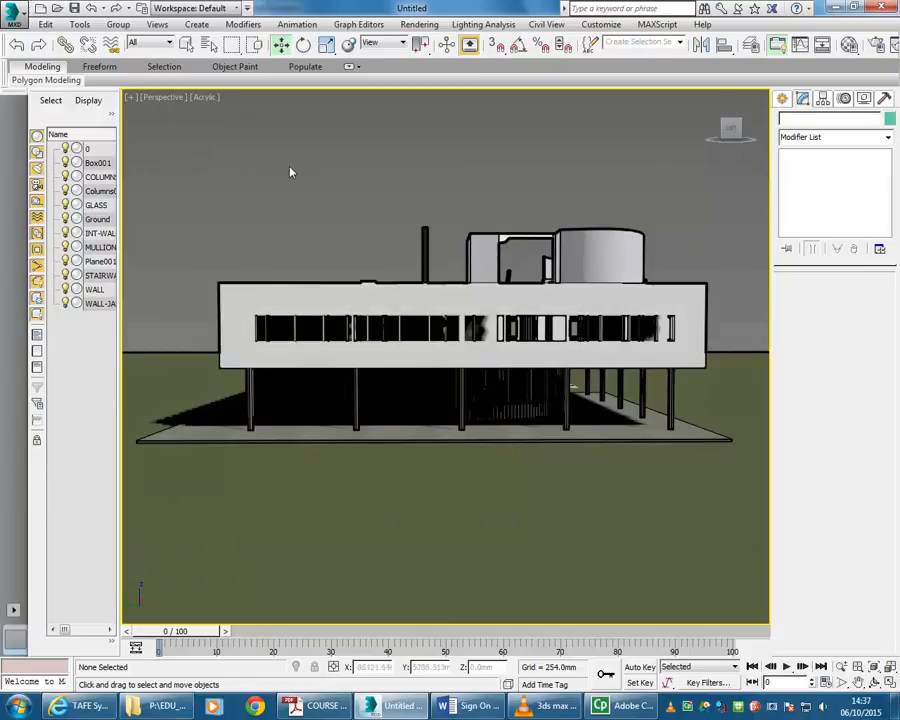
{"action": "left_click", "coordinate": [204, 97]}
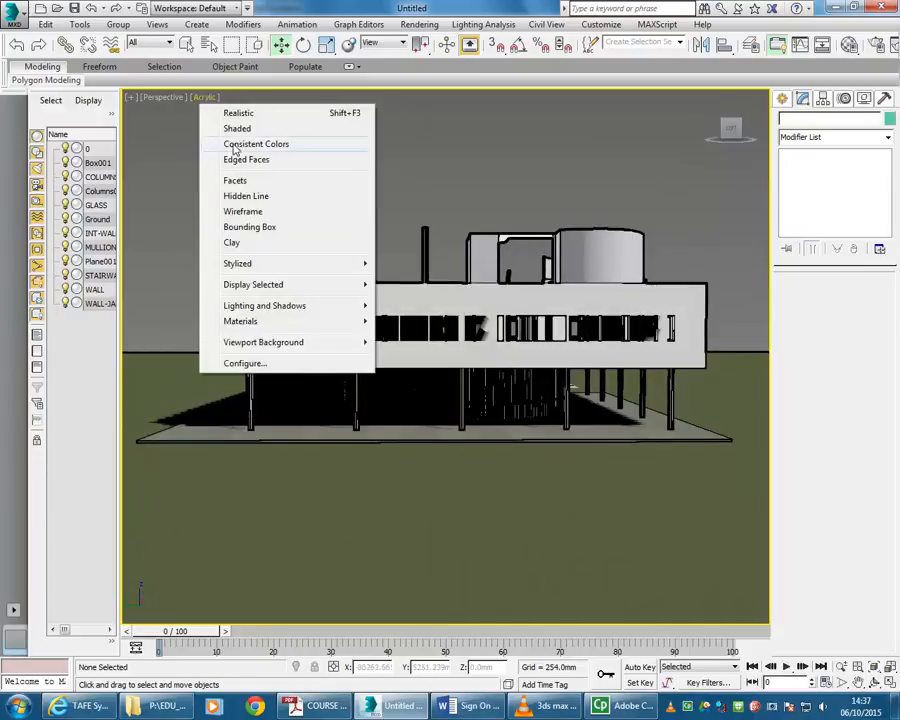
{"action": "left_click", "coordinate": [243, 197]}
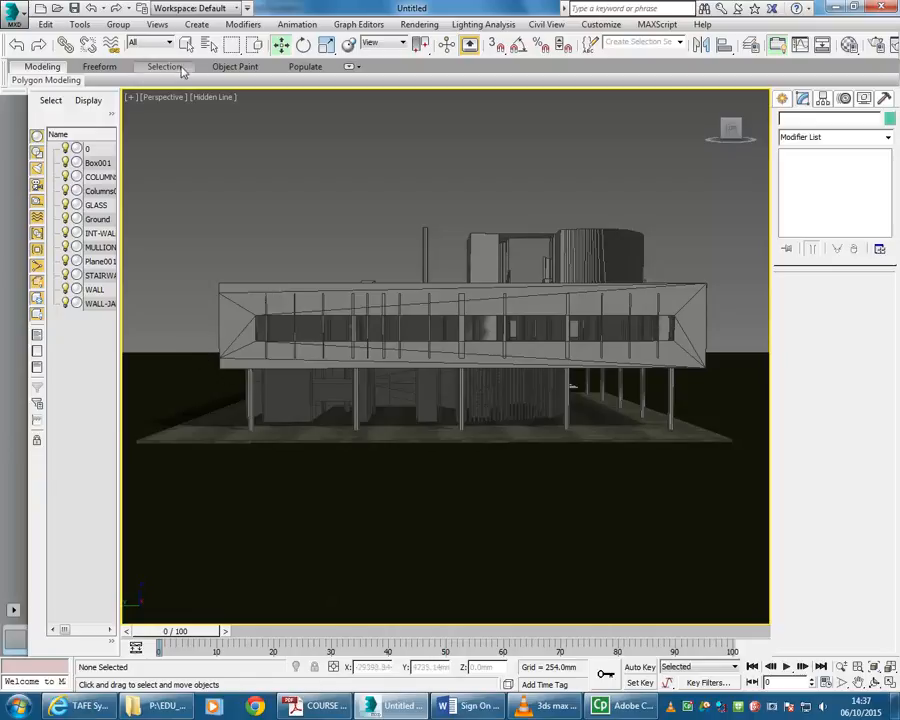
Display the perspective view as Shaded and add Edged Faces to it
{"action": "left_click", "coordinate": [207, 97]}
{"action": "left_click", "coordinate": [232, 128]}
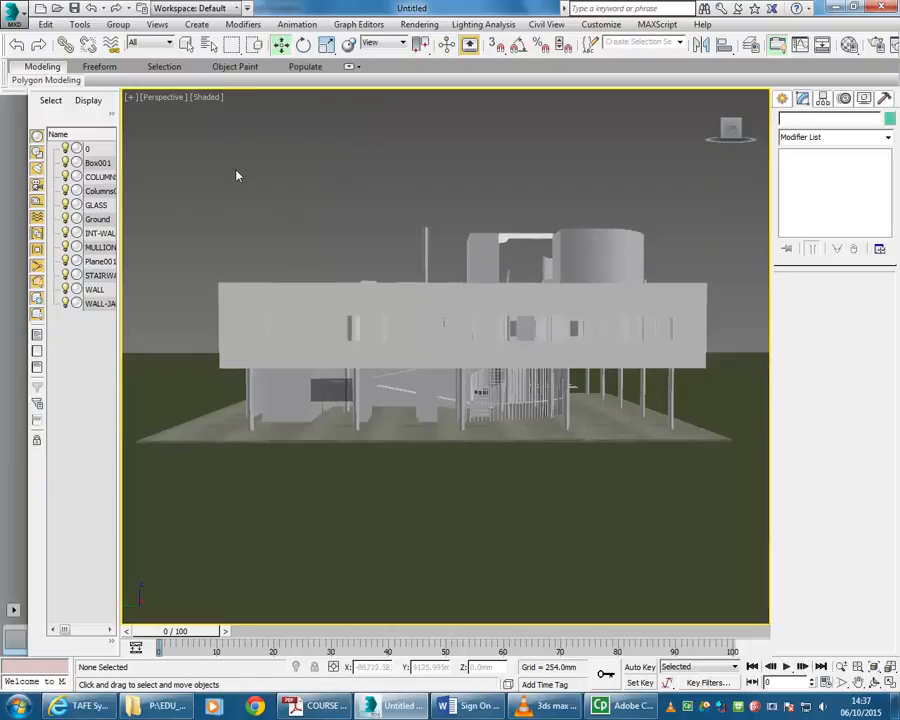
{"action": "right_click", "coordinate": [260, 214]}
{"action": "left_click", "coordinate": [291, 245]}
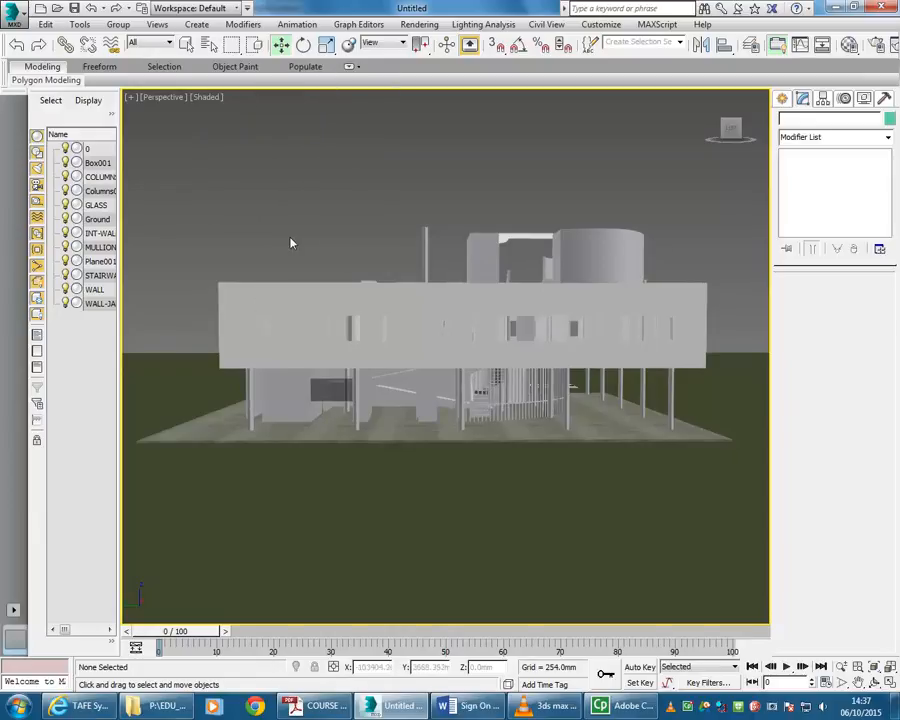
{"action": "left_click", "coordinate": [206, 97]}
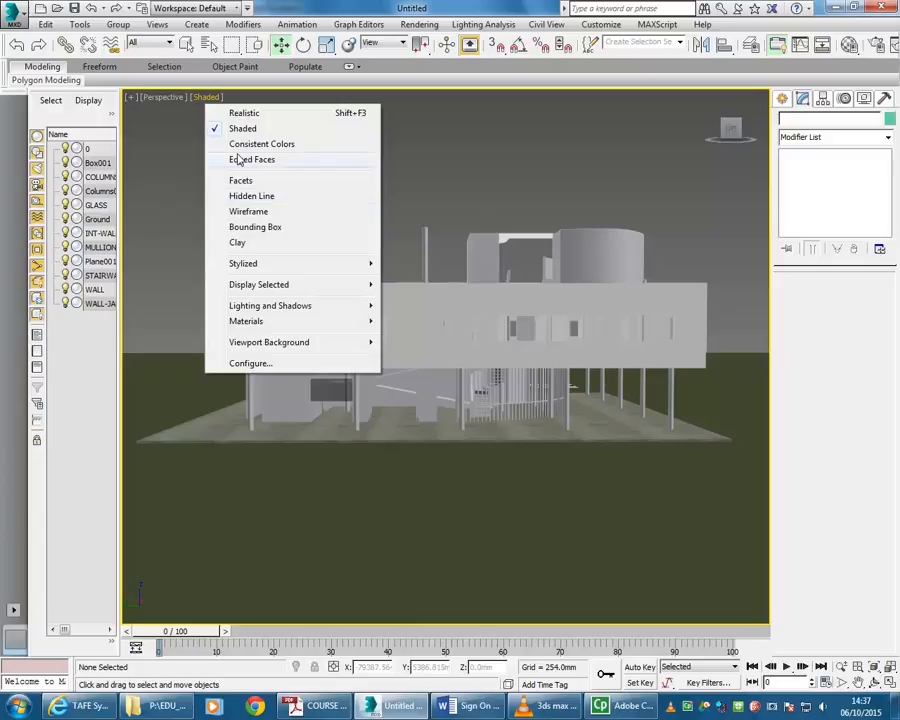
{"action": "left_click", "coordinate": [243, 159]}
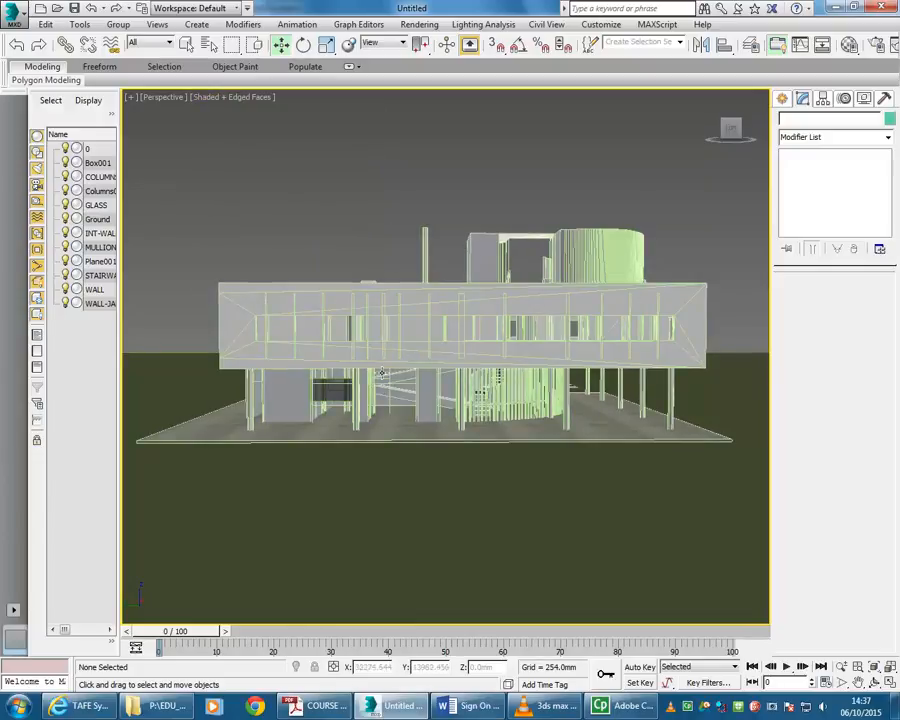
Change the perspective view to the Realistic visual style and turn off Edged Faces
{"action": "left_click", "coordinate": [226, 98]}
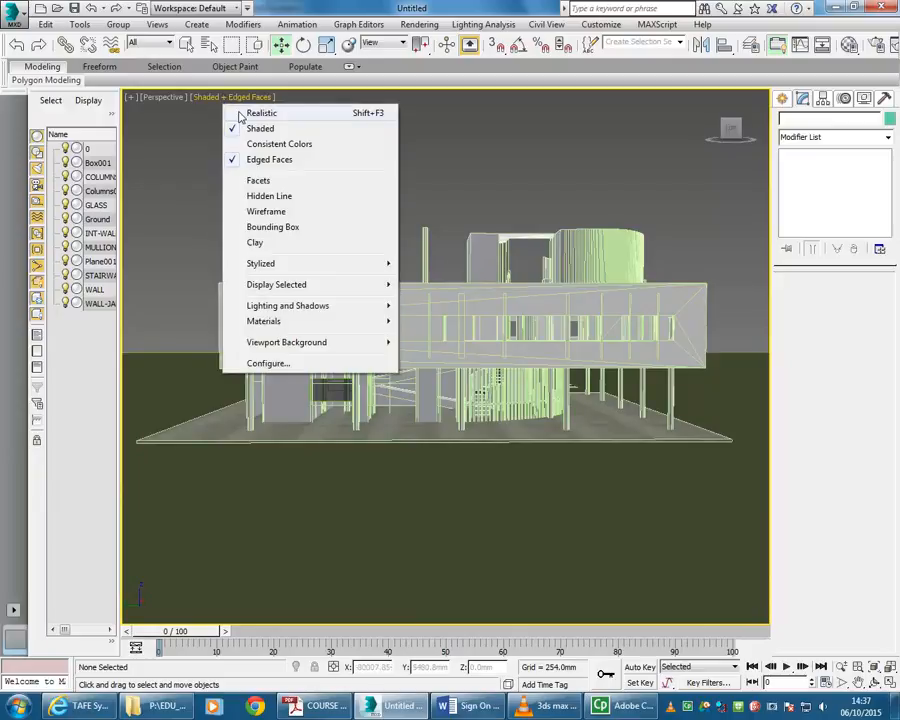
{"action": "left_click", "coordinate": [241, 117]}
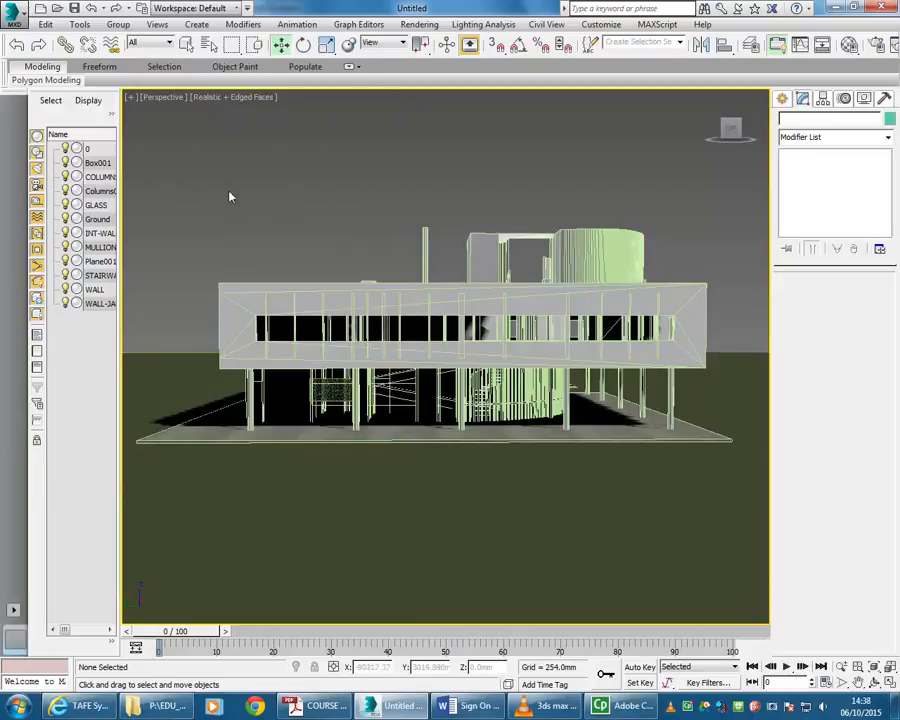
{"action": "left_click", "coordinate": [233, 98]}
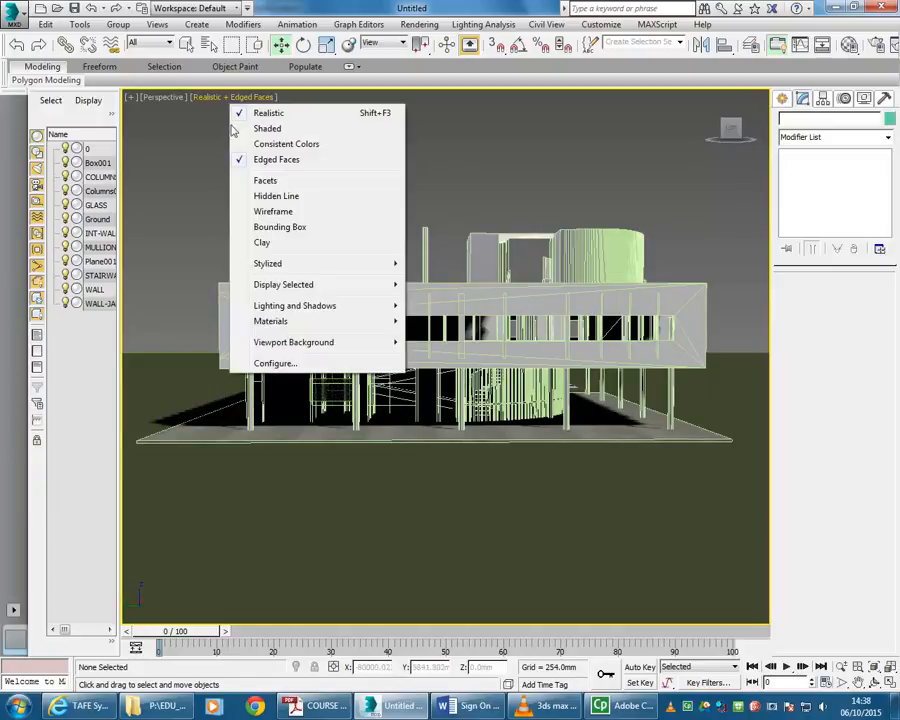
{"action": "left_click", "coordinate": [265, 159]}
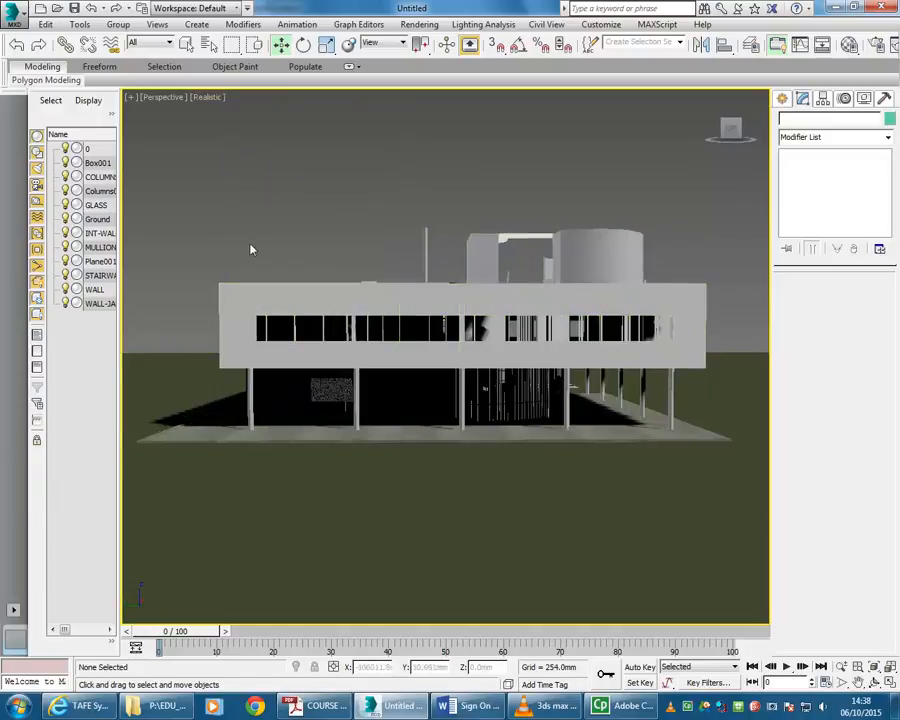
Set the perspective view to the Tech stylized visual style
{"action": "left_click", "coordinate": [213, 99]}
{"action": "mouse_move", "coordinate": [346, 265]}
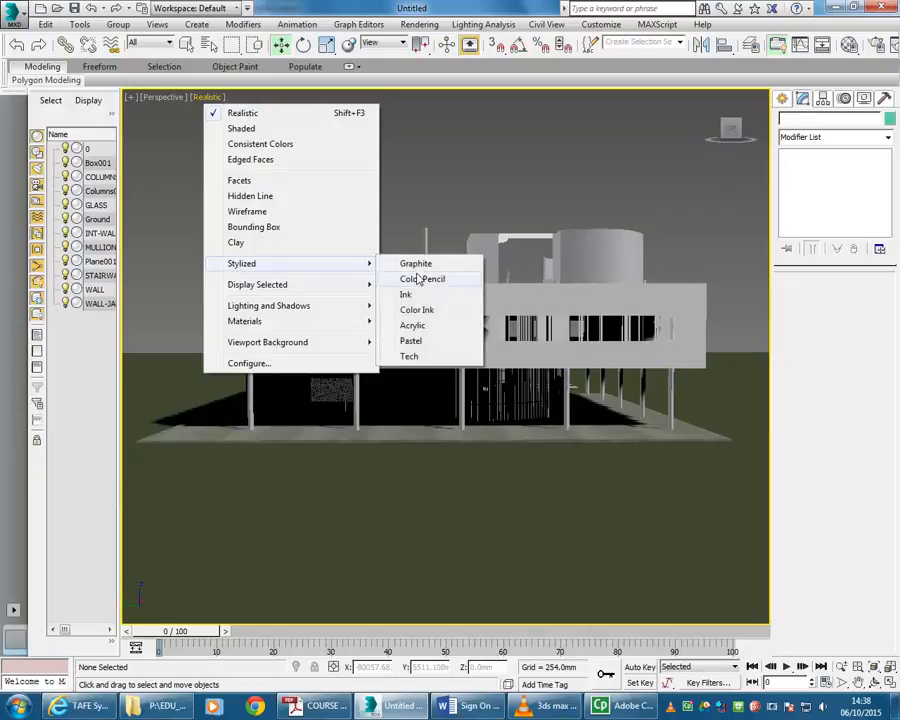
{"action": "left_click", "coordinate": [410, 356]}
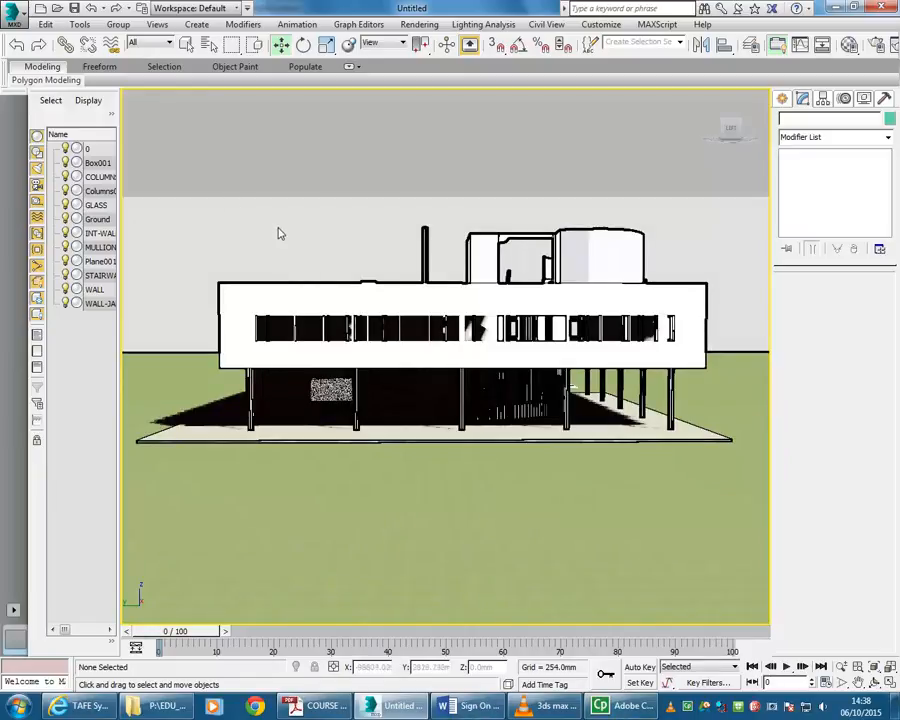
Capture a still image of the active viewport without a label and move the image window clear for saving
{"action": "left_click", "coordinate": [79, 25]}
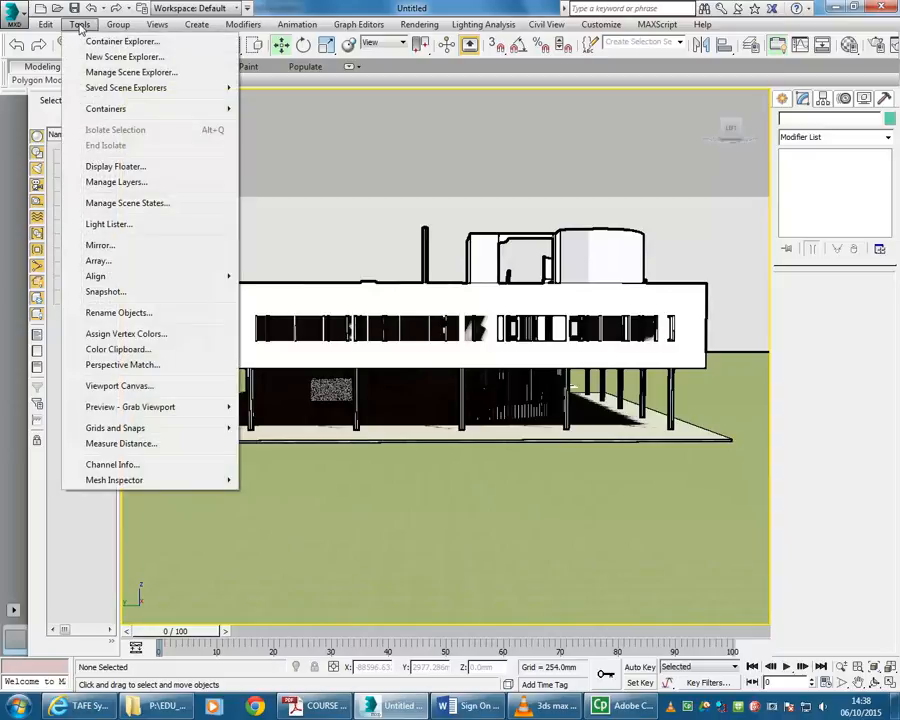
{"action": "mouse_move", "coordinate": [120, 410]}
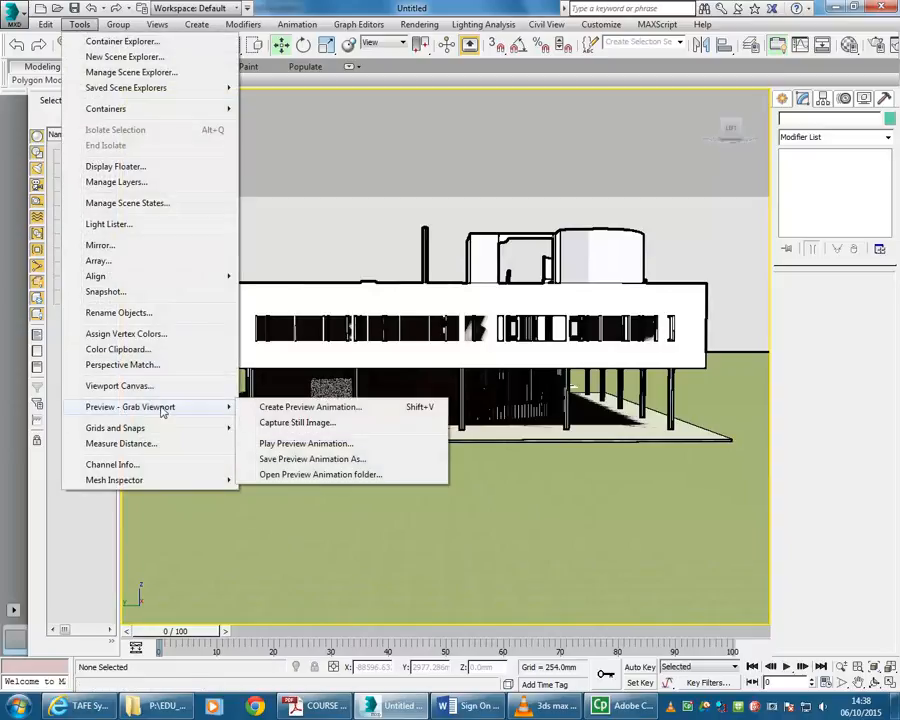
{"action": "left_click", "coordinate": [291, 425]}
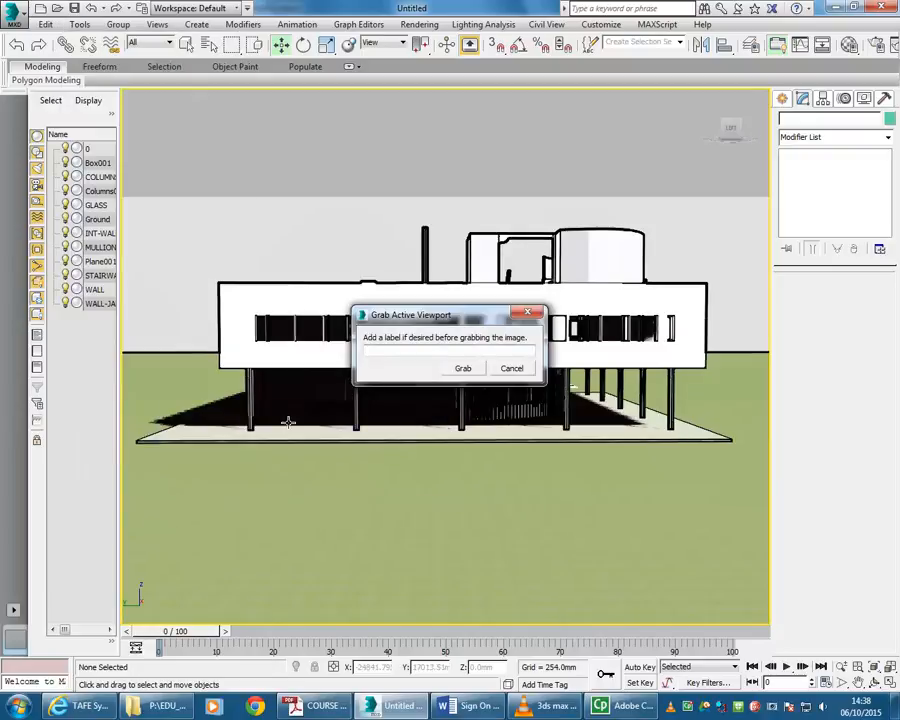
{"action": "left_click", "coordinate": [462, 369]}
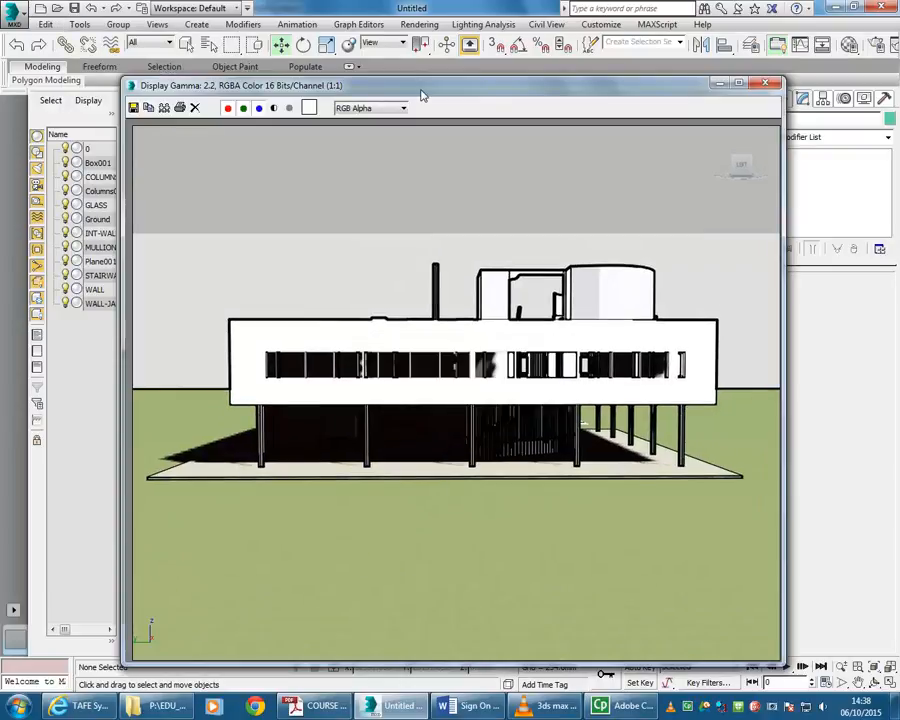
{"action": "left_click_drag", "start_coordinate": [422, 90], "coordinate": [417, 42]}
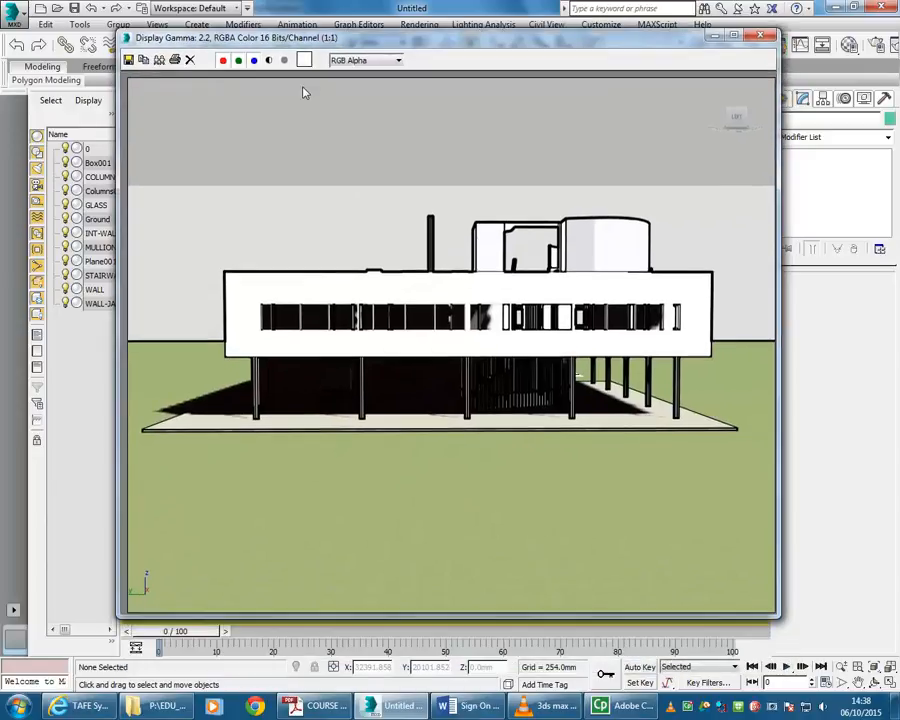
Save the captured image in the ID Modelling folder as TIF file SAVOY-PREVIEW, with 8-bit color, no compression and 300 dots per inch
{"action": "left_click", "coordinate": [128, 60]}
{"action": "left_click", "coordinate": [352, 481]}
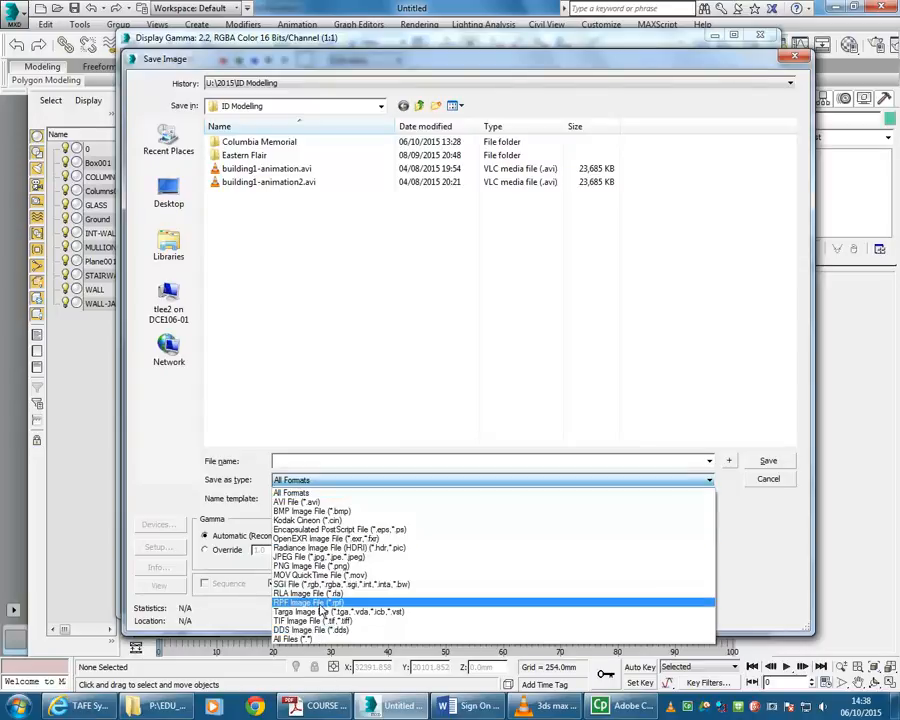
{"action": "left_click", "coordinate": [318, 556]}
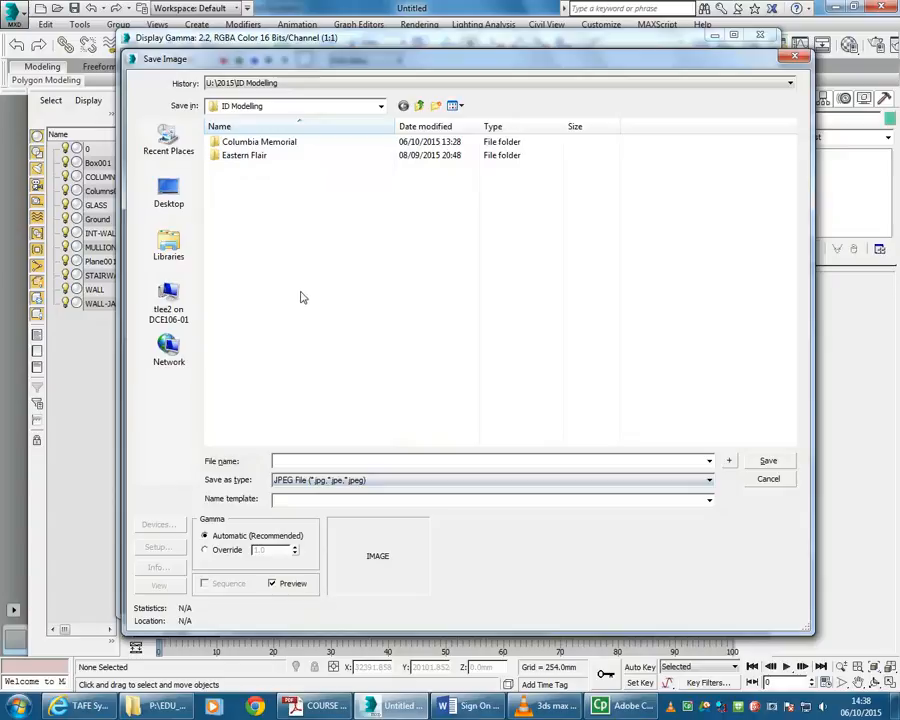
{"action": "left_click", "coordinate": [362, 481]}
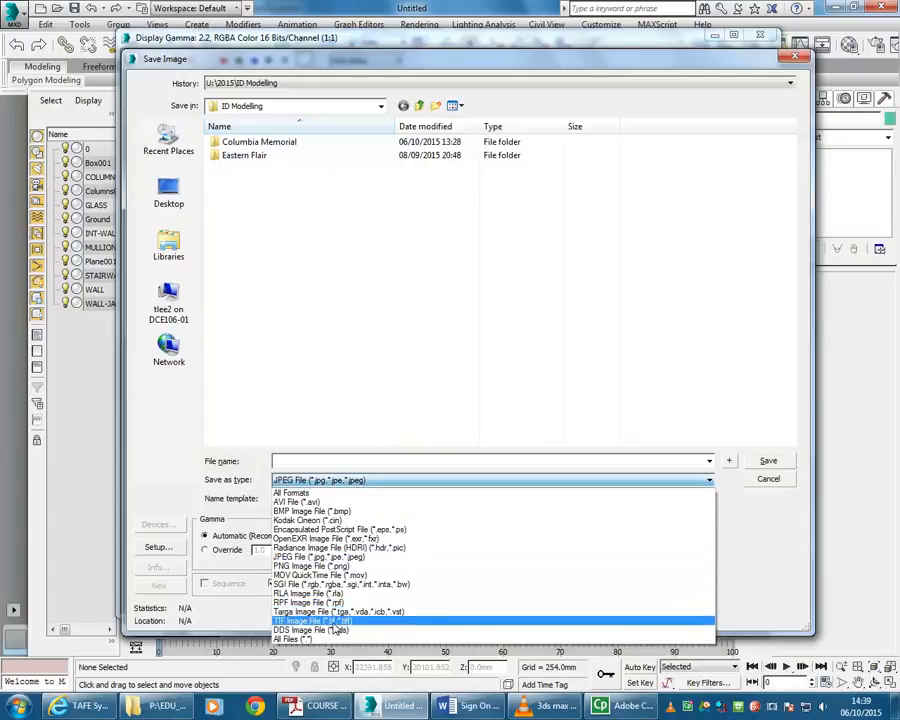
{"action": "left_click", "coordinate": [333, 622]}
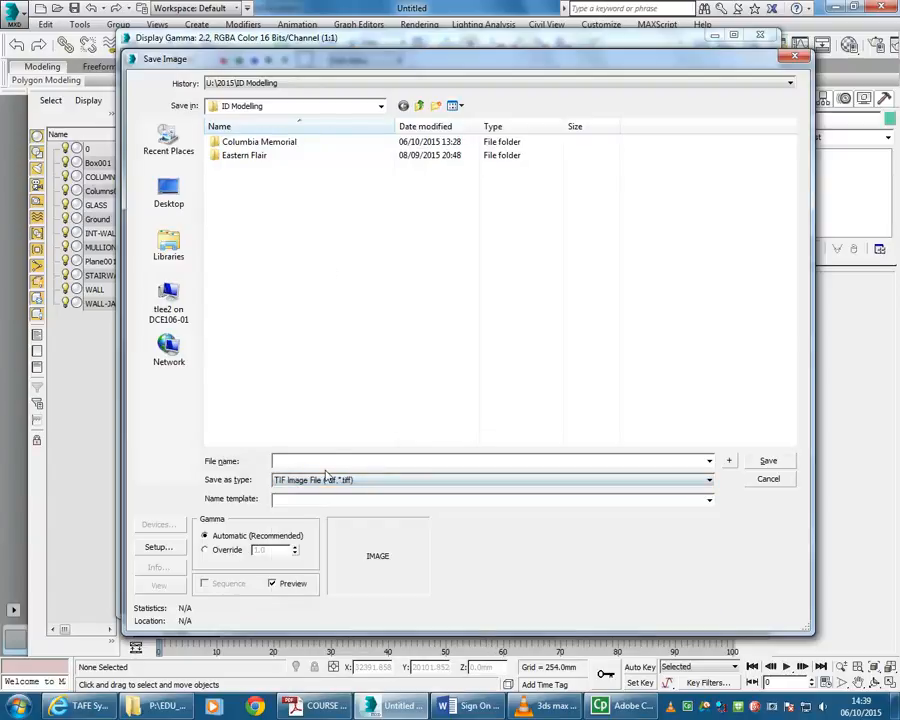
{"action": "type", "text": "sAV"}
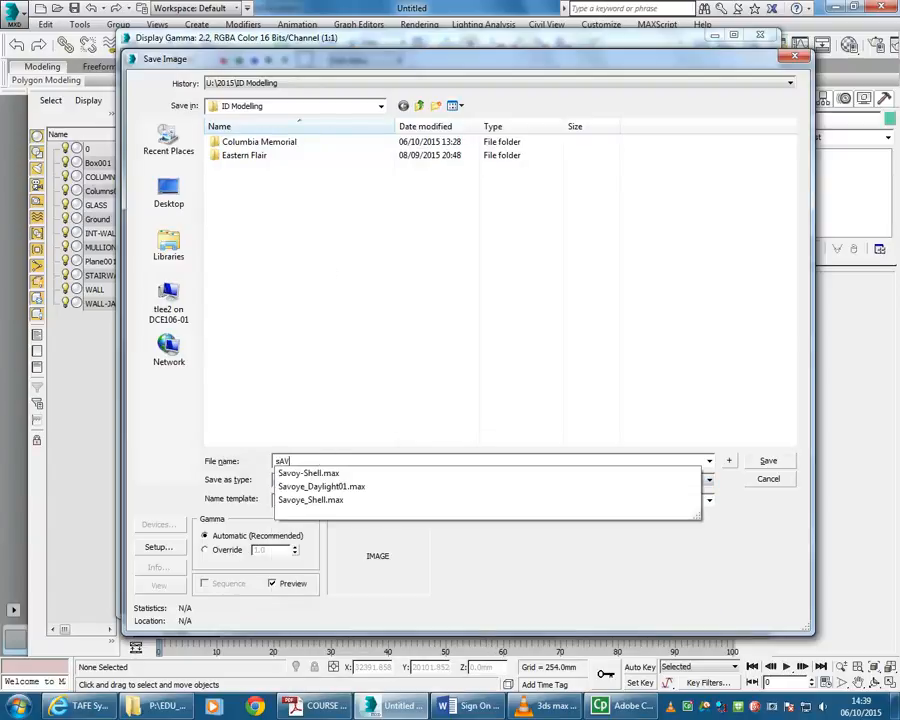
{"action": "type", "text": "OY-PREVIEW"}
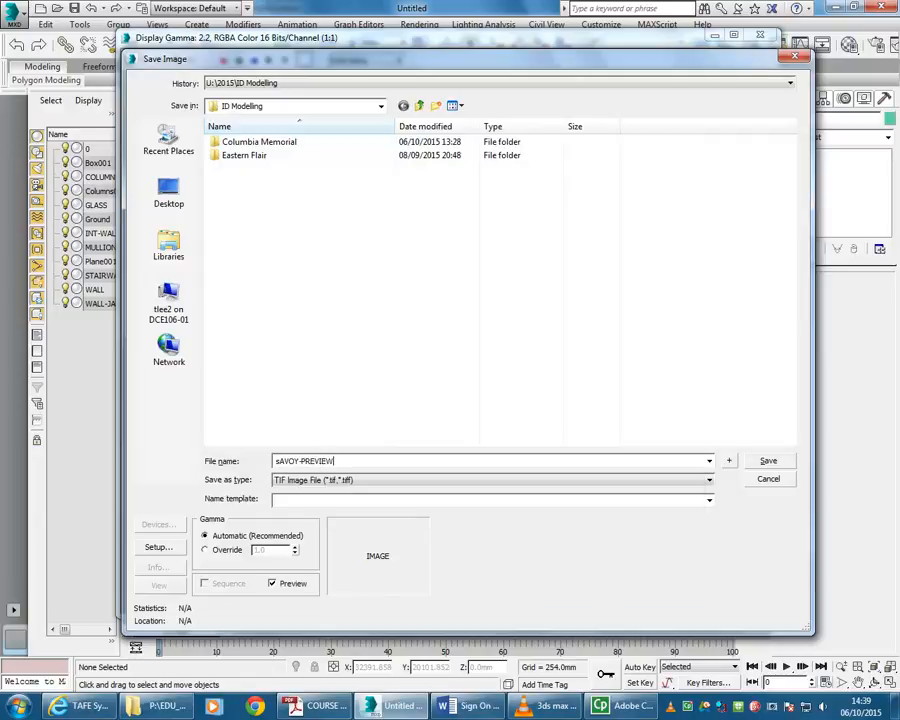
{"action": "type", "text": "s"}
{"action": "key", "text": "BackSpace"}
{"action": "type", "text": "S"}
{"action": "left_click", "coordinate": [789, 464]}
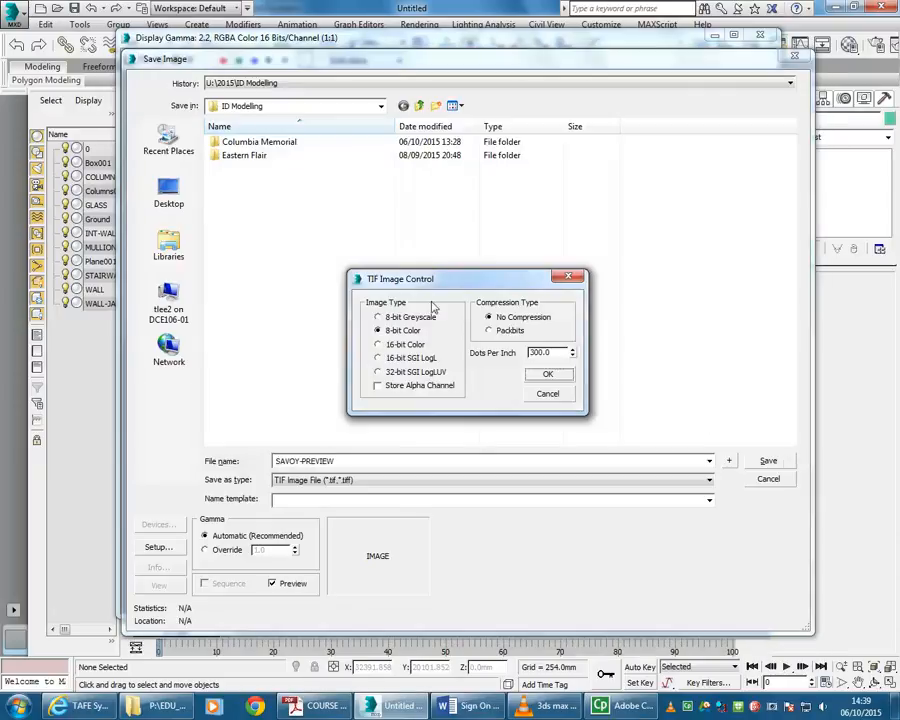
{"action": "left_click", "coordinate": [550, 373]}
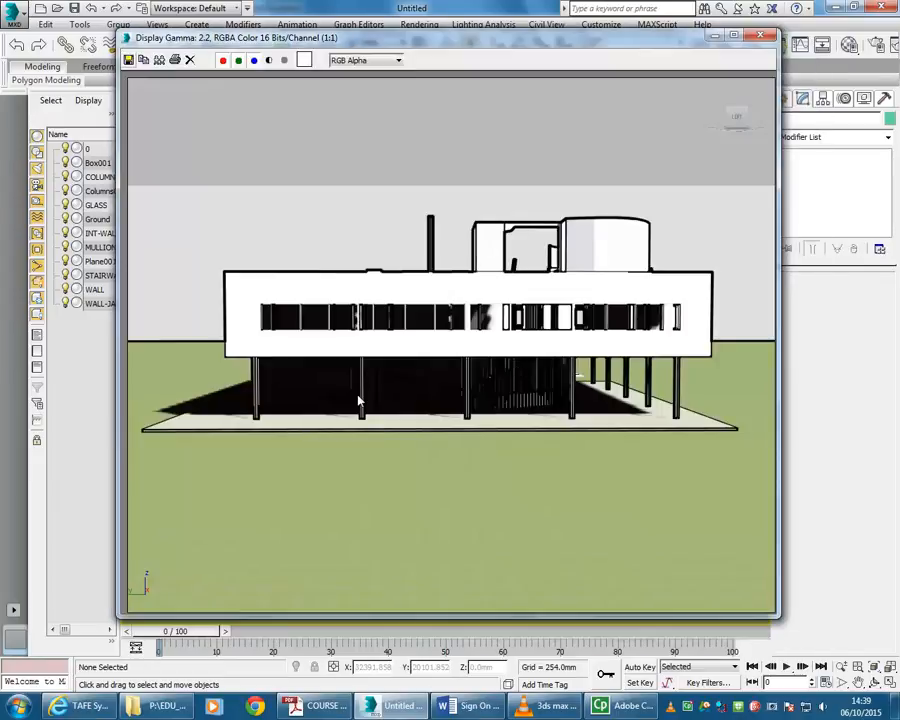